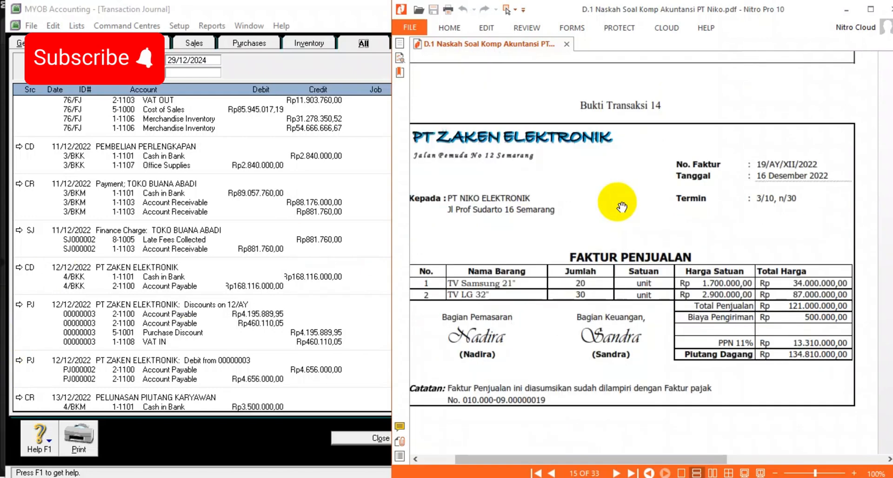
# Step: Bring the full Bukti Transaksi 14 invoice into view and close the transaction journal
pyautogui.scroll(-3, 622, 200)
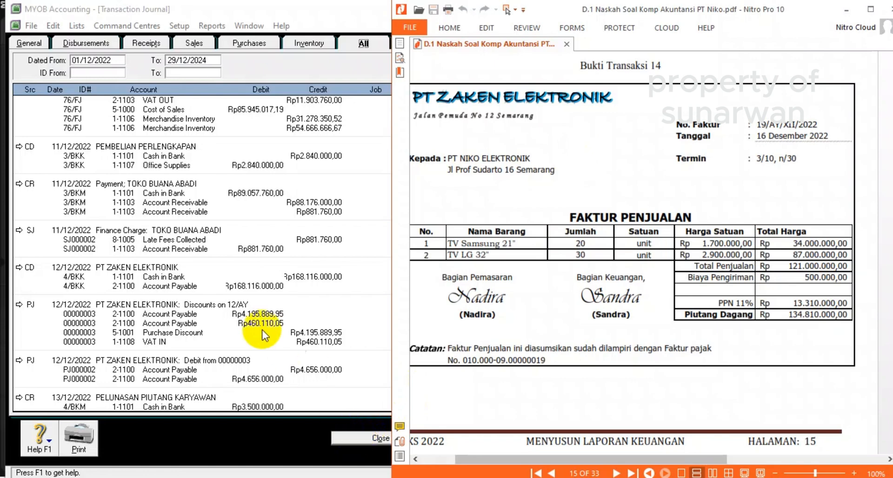
pyautogui.scroll(-1, 239, 317)
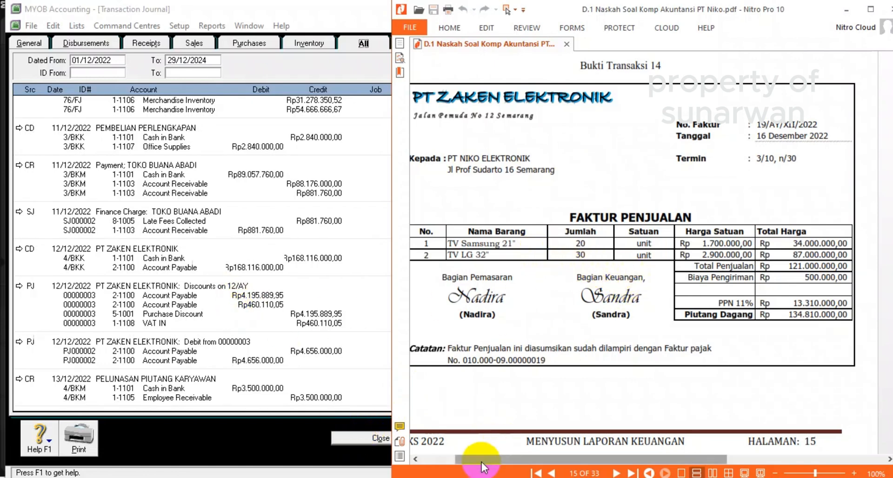
pyautogui.moveTo(479, 458); pyautogui.dragTo(463, 458)
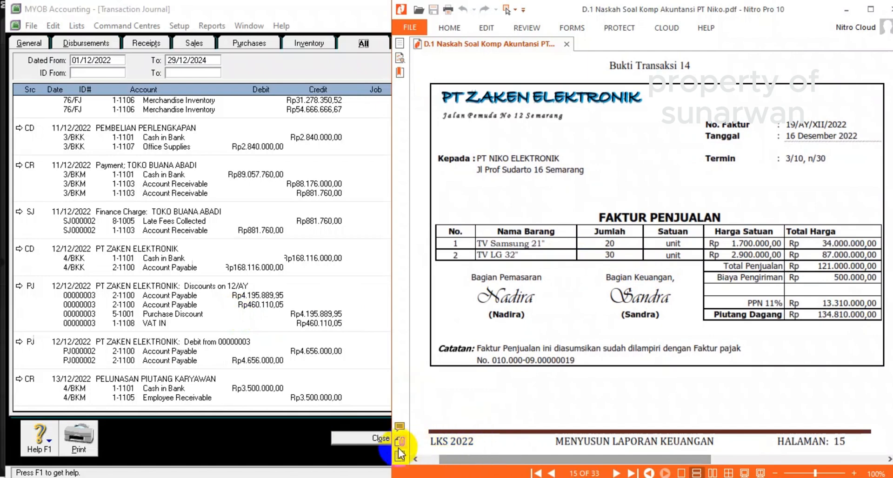
pyautogui.click(364, 438)
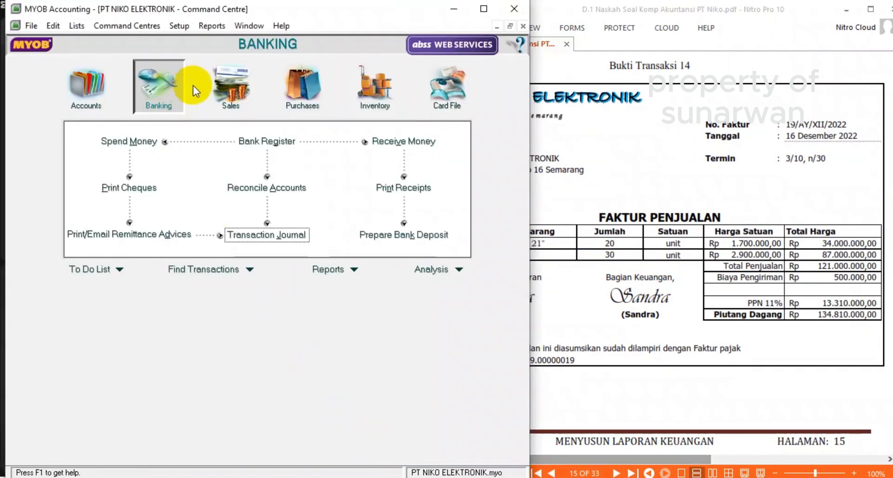
# Step: Start a new purchase bill for the supplier PT ZAKEN ELEKTRONIK
pyautogui.click(283, 80)
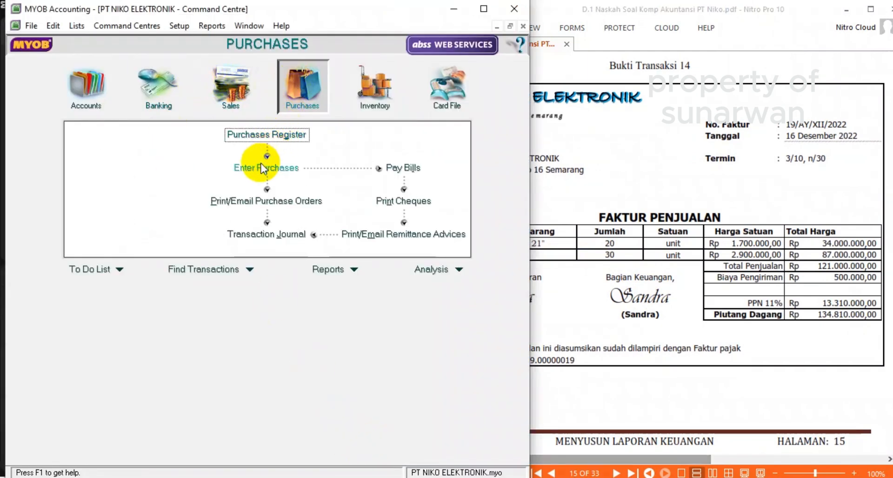
pyautogui.click(261, 167)
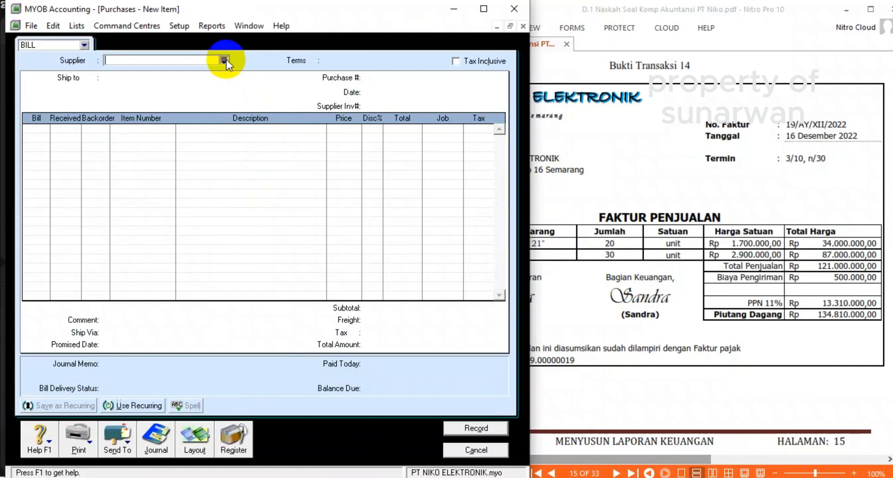
pyautogui.click(224, 60)
pyautogui.doubleClick(184, 177)
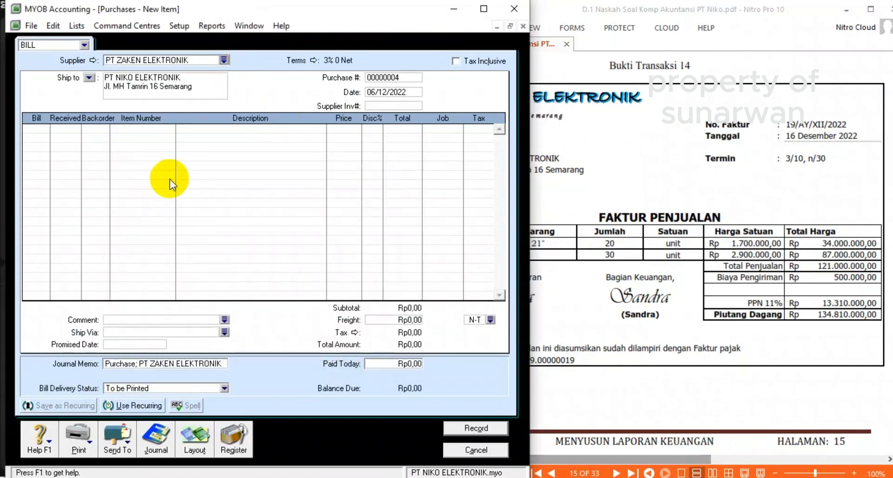
# Step: Fill the bill's first line with 20 units of item SAMSUNG (TV SAMSUNG 21") at Rp1.700.000 each
pyautogui.click(39, 131)
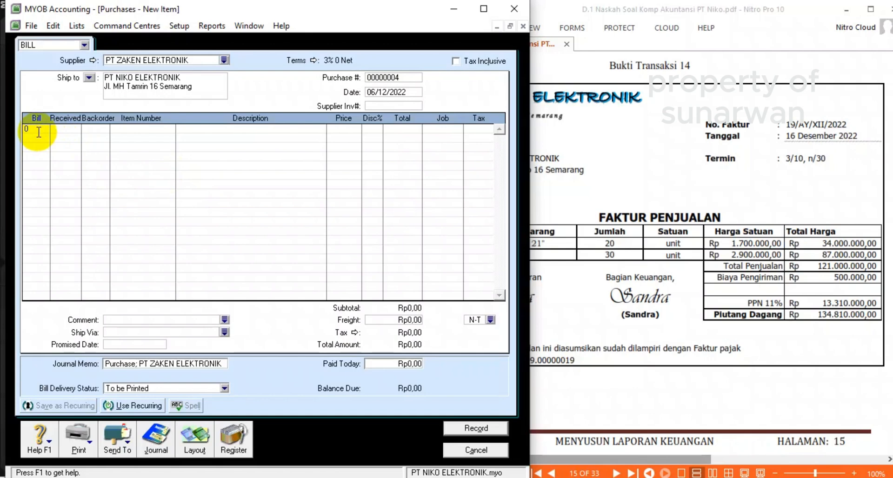
pyautogui.write('20')
pyautogui.press('Tab')
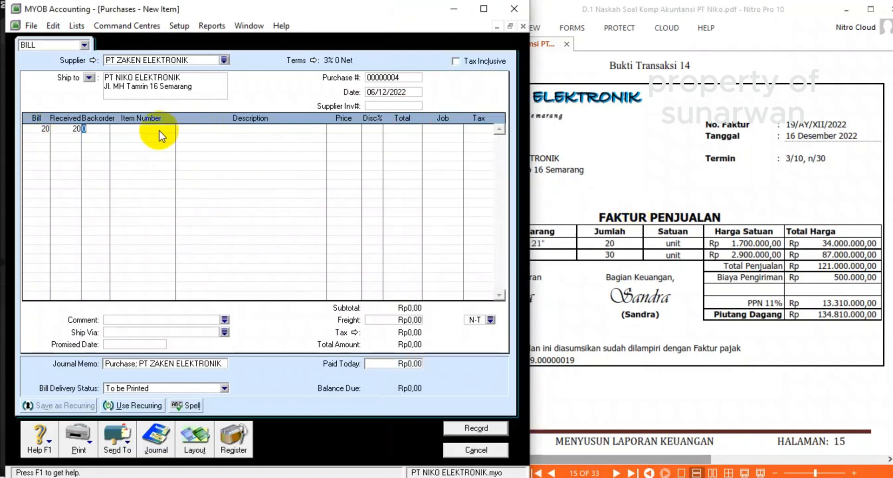
pyautogui.click(159, 131)
pyautogui.press('Tab')
pyautogui.click(182, 185)
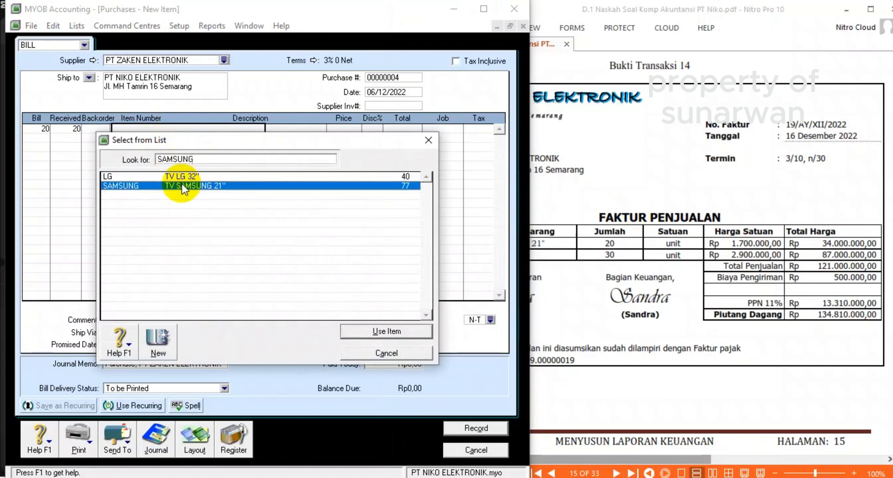
pyautogui.doubleClick(182, 185)
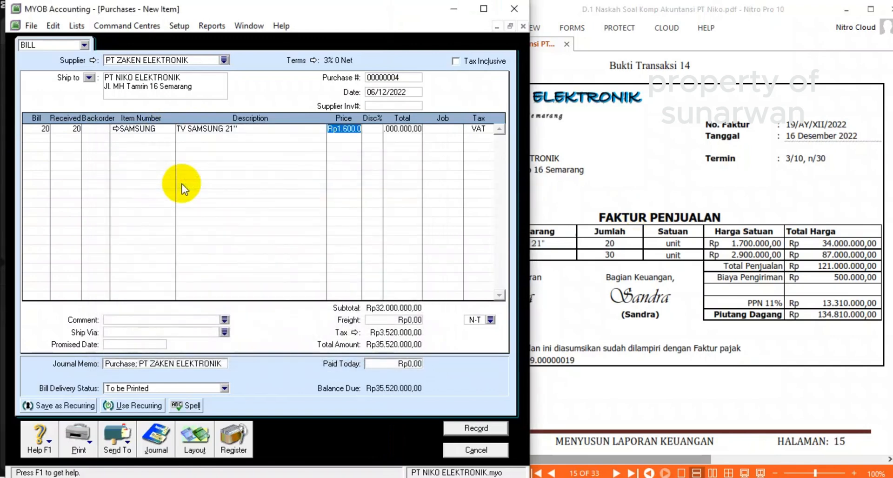
pyautogui.write('1700')
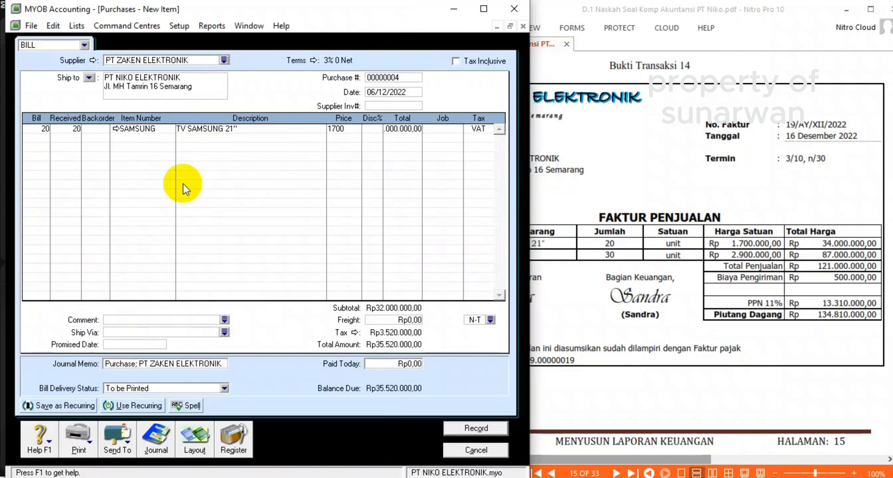
pyautogui.write('000')
pyautogui.press('Tab')
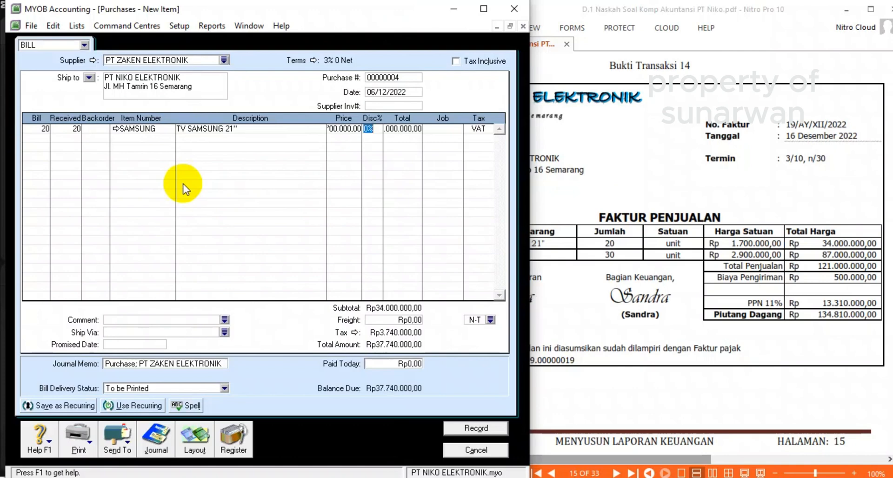
pyautogui.press('Return')
# Step: Add a second bill line for 30 units of item LG (TV LG 32") at Rp2.900.000 each
pyautogui.write('30')
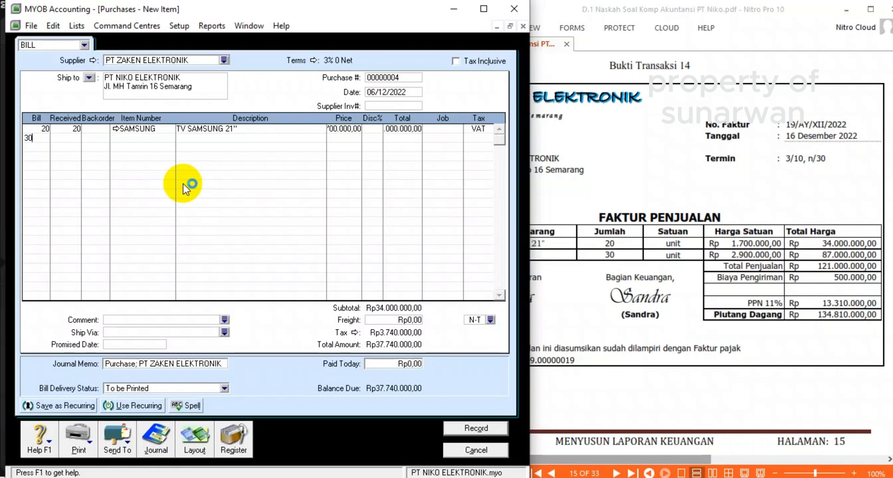
pyautogui.press('Tab')
pyautogui.press('Tab')
pyautogui.press('Tab')
pyautogui.press('Tab')
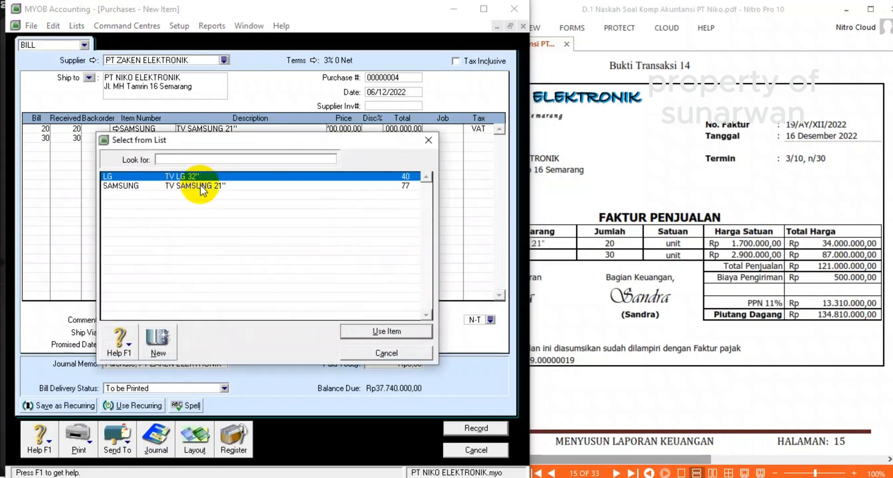
pyautogui.doubleClick(199, 177)
pyautogui.press('Tab')
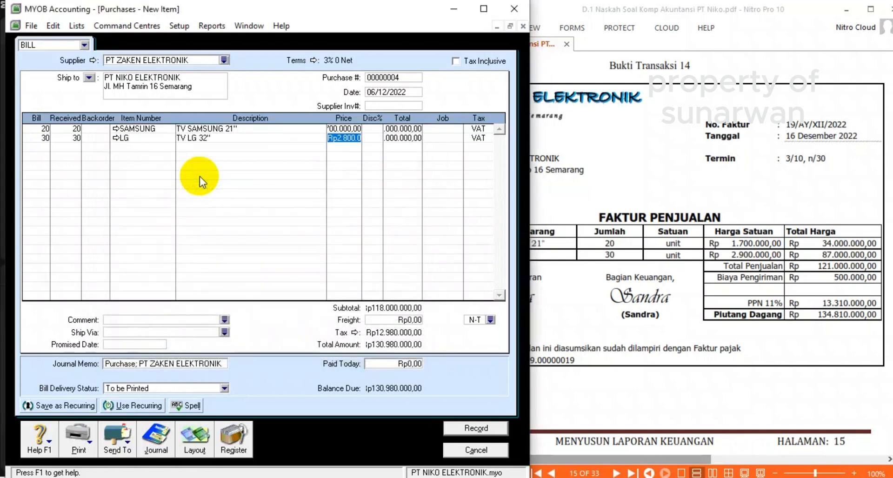
pyautogui.write('290')
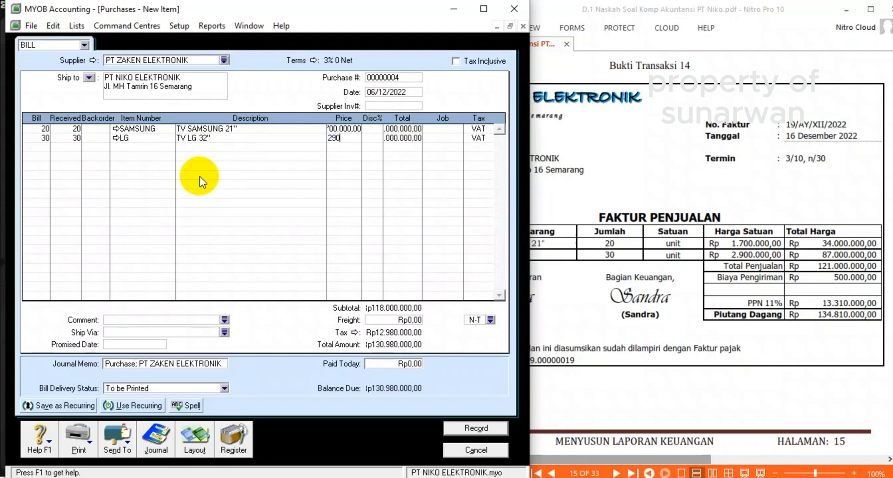
pyautogui.write('0000')
pyautogui.press('Tab')
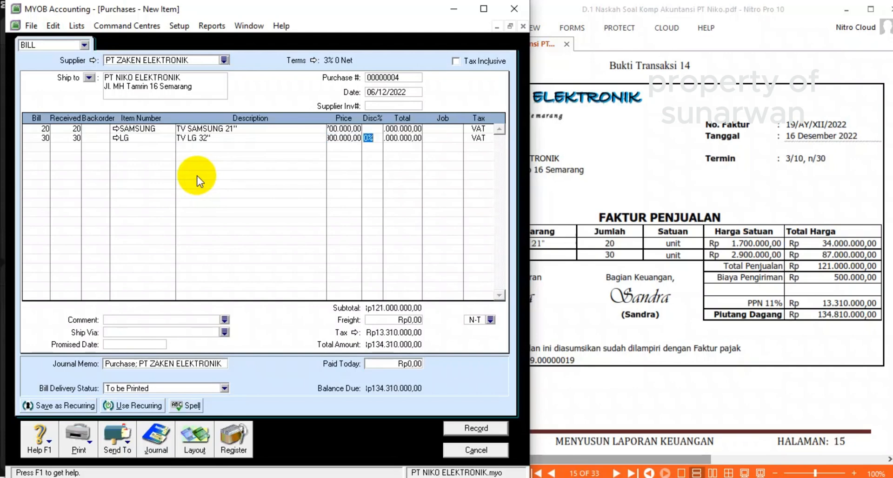
# Step: Set the bill's purchase number to 19/AY and its date to 16/12/2022
pyautogui.click(398, 78)
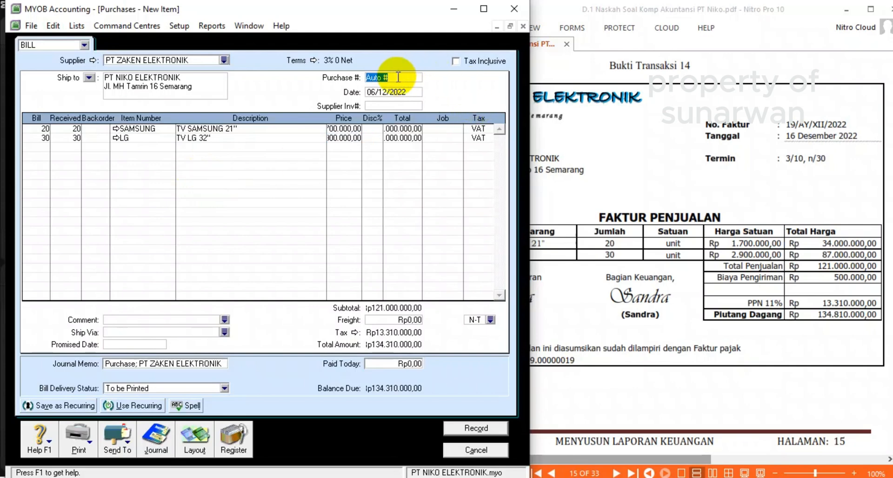
pyautogui.write('19/')
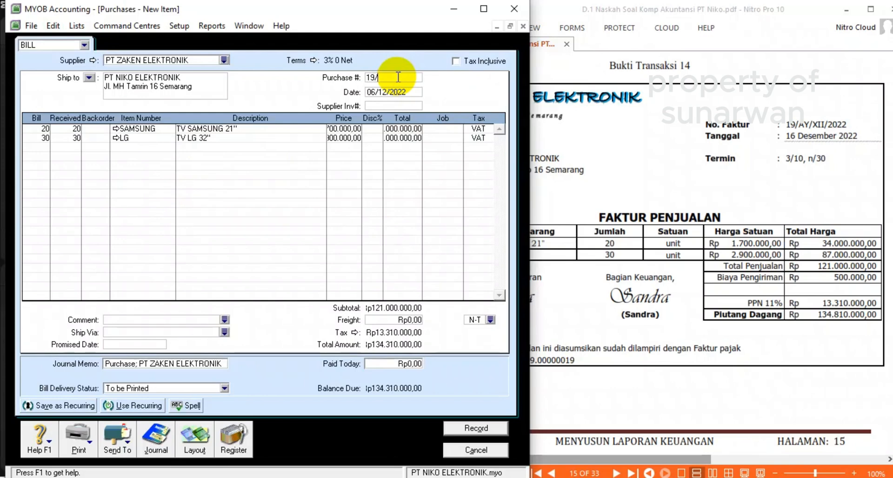
pyautogui.write('ay')
pyautogui.press('BackSpace')
pyautogui.press('BackSpace')
pyautogui.write('AY')
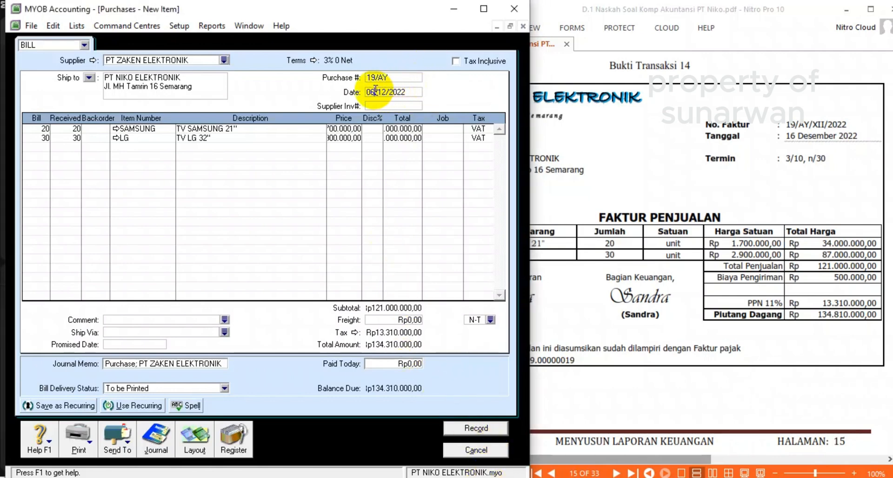
pyautogui.press('BackSpace')
pyautogui.press('BackSpace')
pyautogui.write('16')
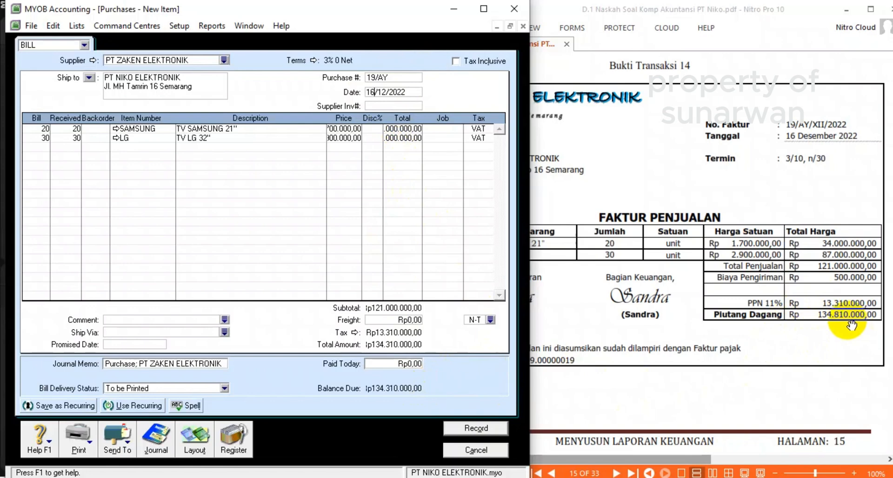
# Step: Enter a freight charge of Rp500.000 with tax code N-T, record the bill and leave purchase entry
pyautogui.click(398, 321)
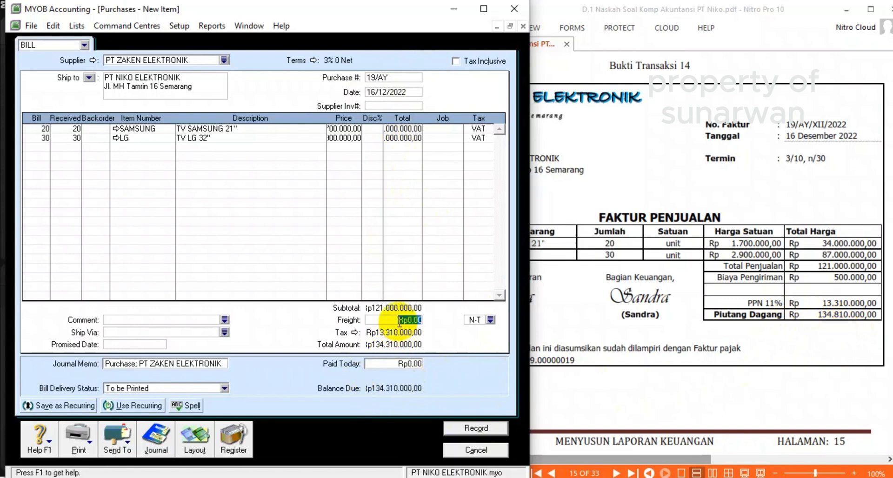
pyautogui.write('500')
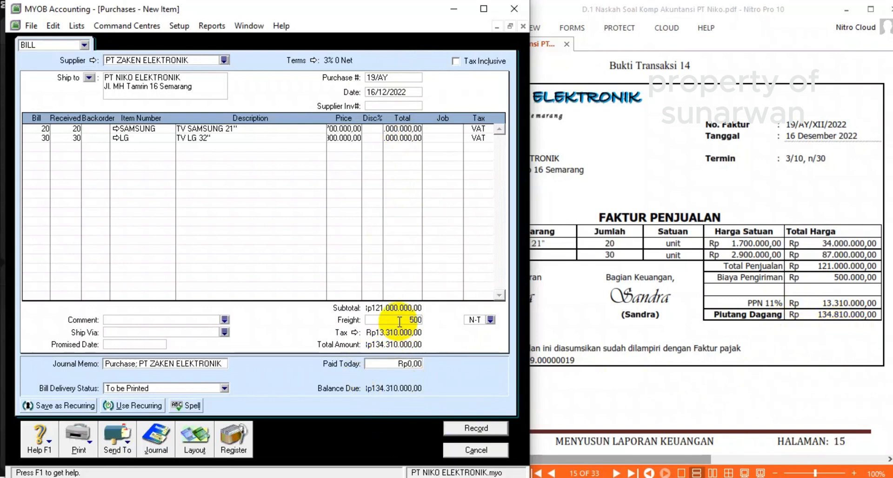
pyautogui.write('.000')
pyautogui.press('Tab')
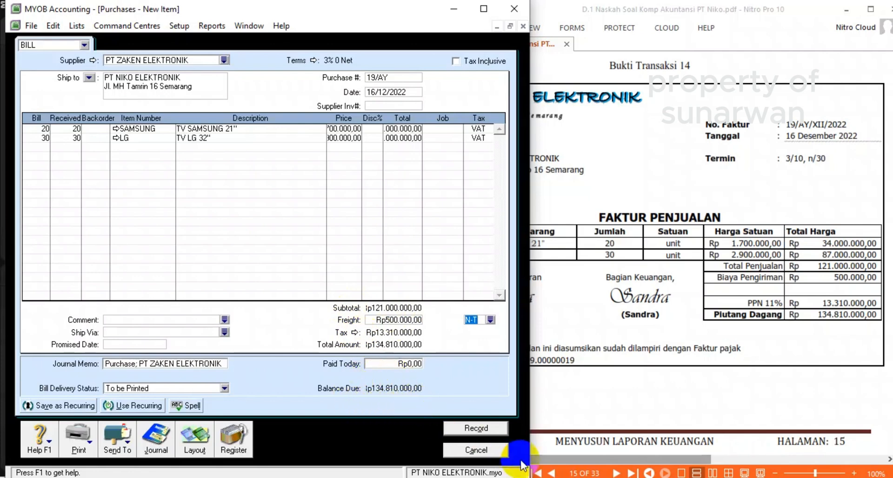
pyautogui.click(475, 429)
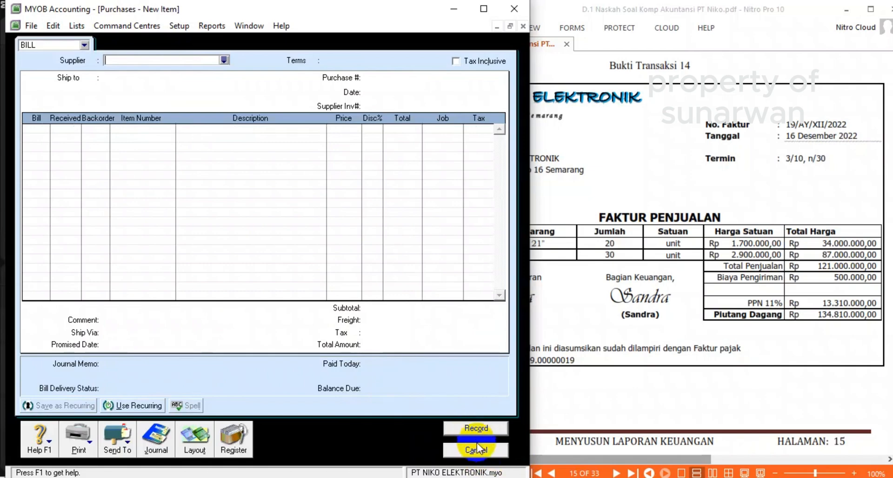
pyautogui.click(476, 450)
# Step: Display Bukti Transaksi 15 in the PDF and start a new sales invoice in MYOB Accounting
pyautogui.click(604, 352)
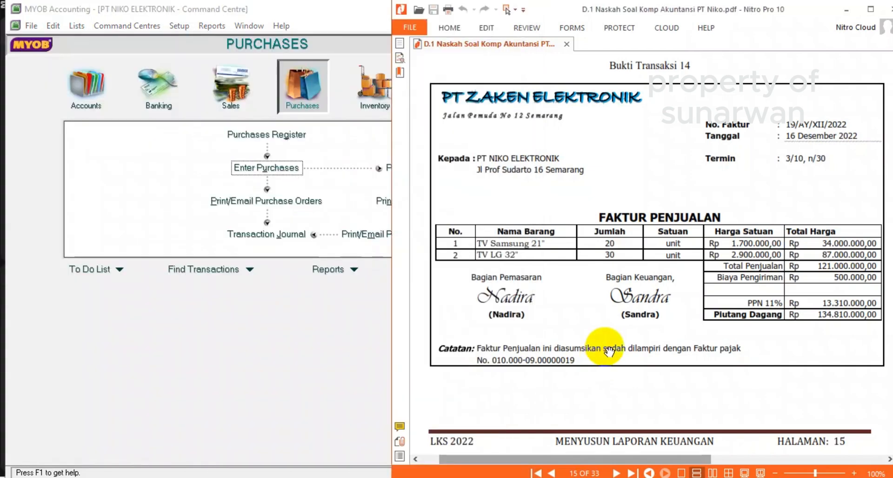
pyautogui.scroll(-5, 609, 352)
pyautogui.scroll(-4, 609, 352)
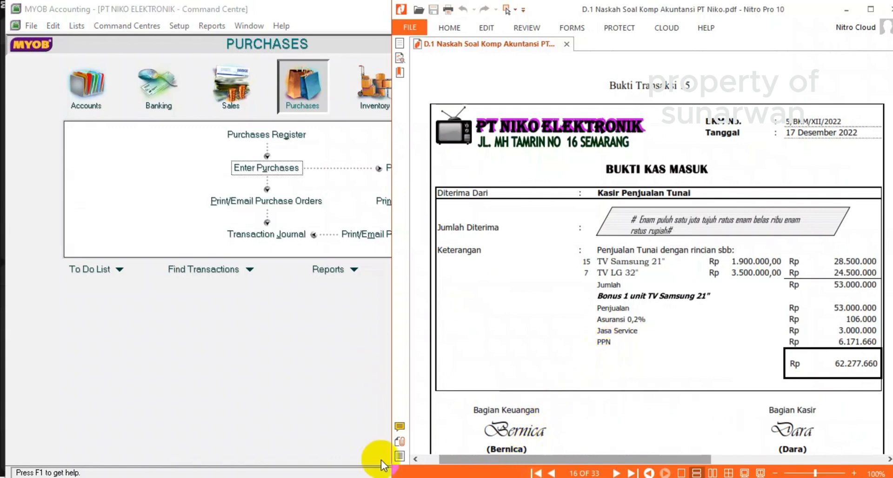
pyautogui.click(212, 109)
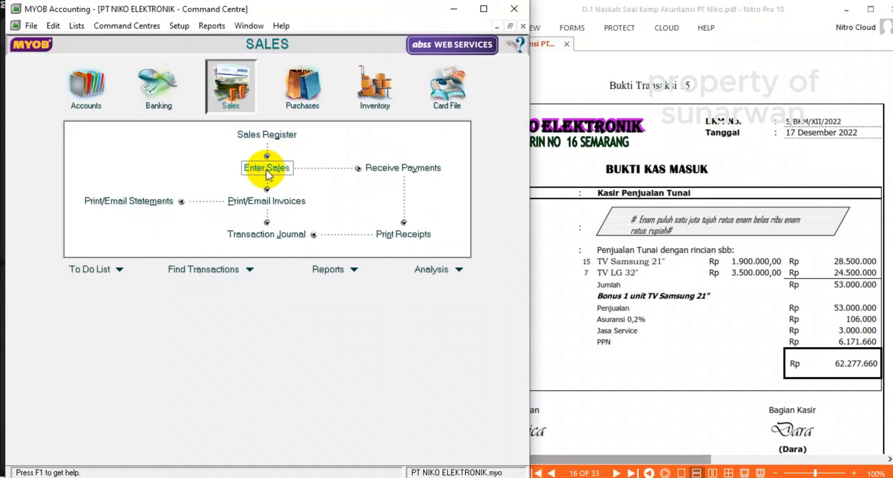
pyautogui.click(266, 168)
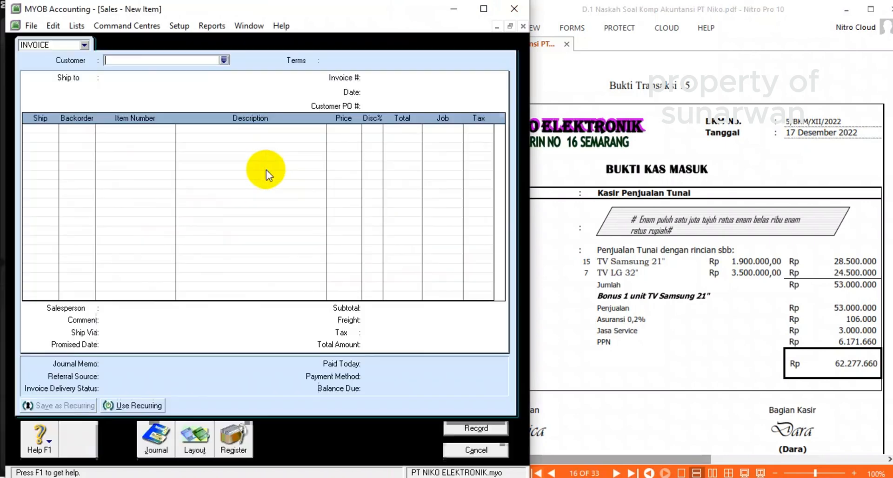
# Step: Create a new customer card from the invoice's customer selection and name it PENJUALAN TUNAI
pyautogui.click(223, 60)
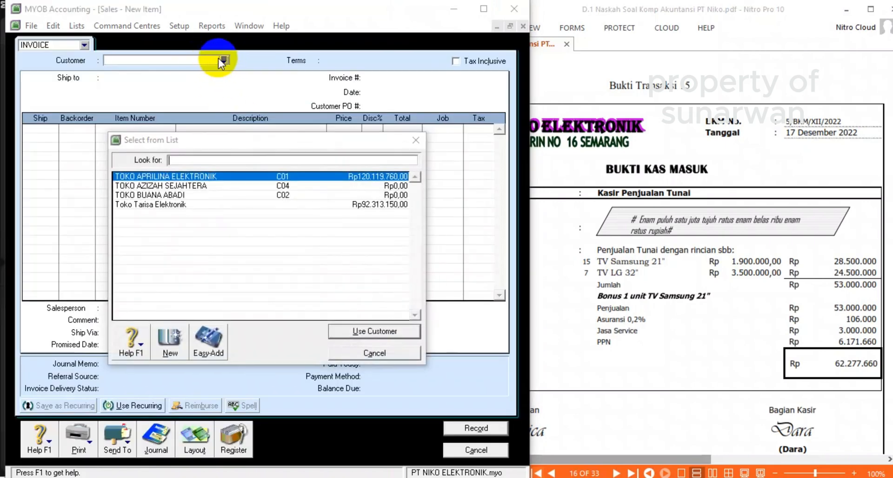
pyautogui.click(675, 191)
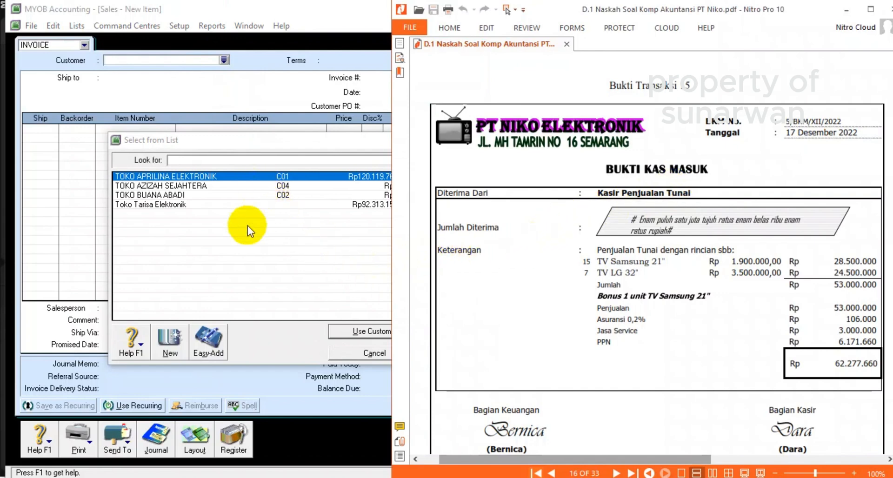
pyautogui.click(198, 295)
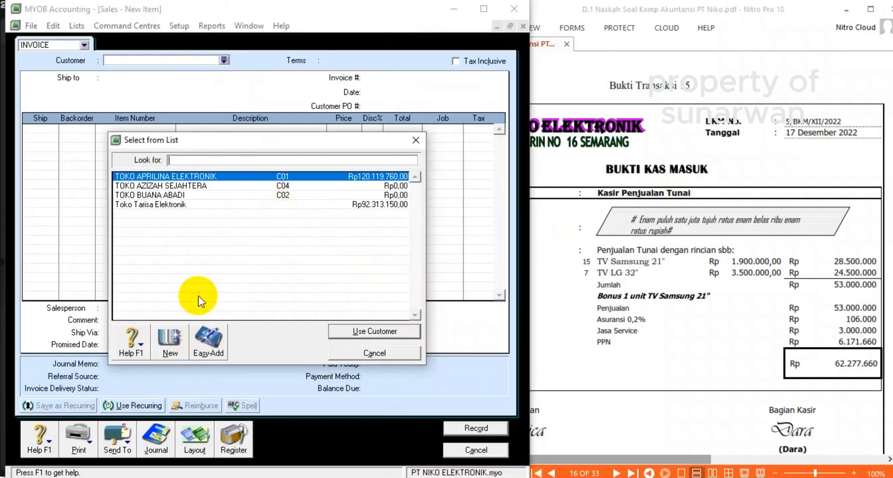
pyautogui.click(171, 339)
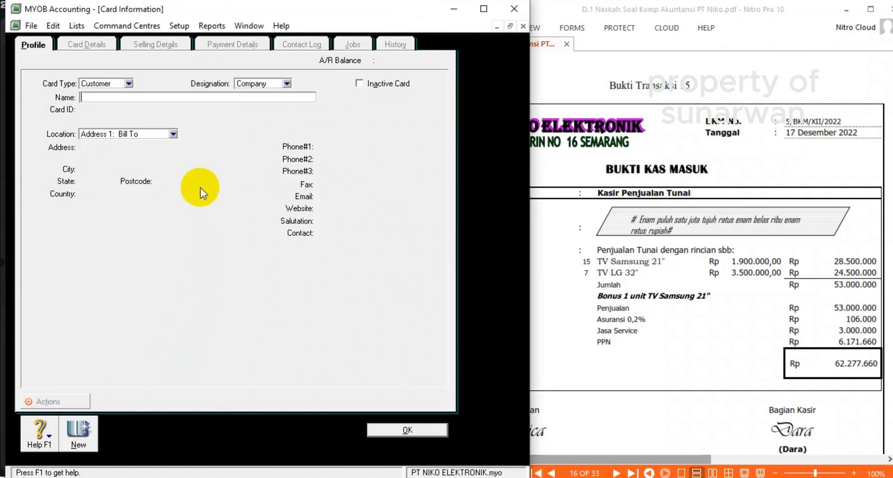
pyautogui.click(140, 99)
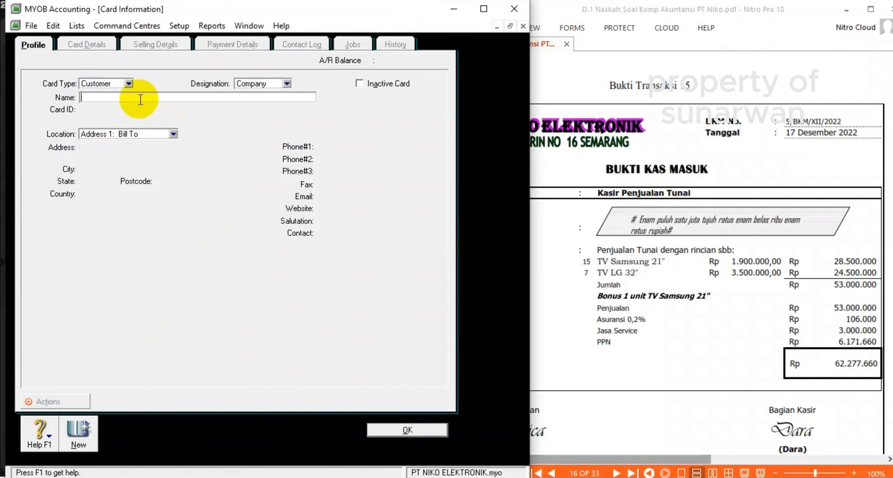
pyautogui.click(682, 168)
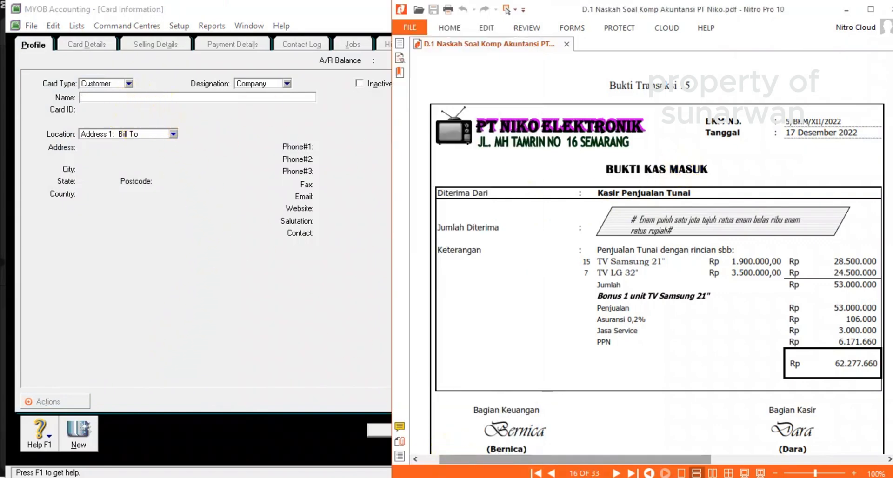
pyautogui.click(108, 99)
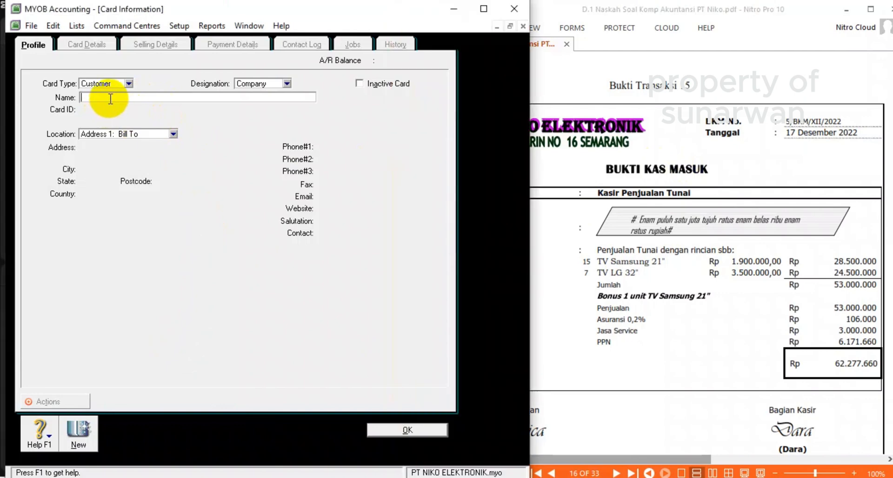
pyautogui.write('pe')
pyautogui.press('BackSpace')
pyautogui.press('BackSpace')
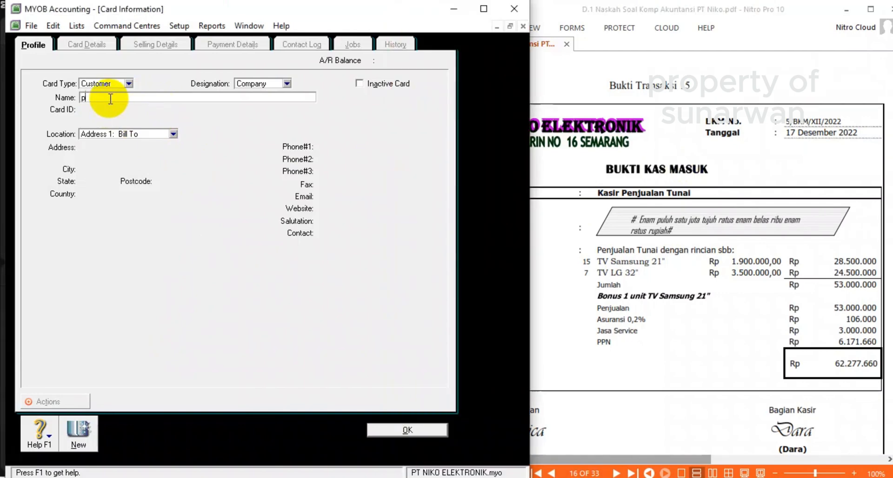
pyautogui.write('PENJUALAN TUNAI')
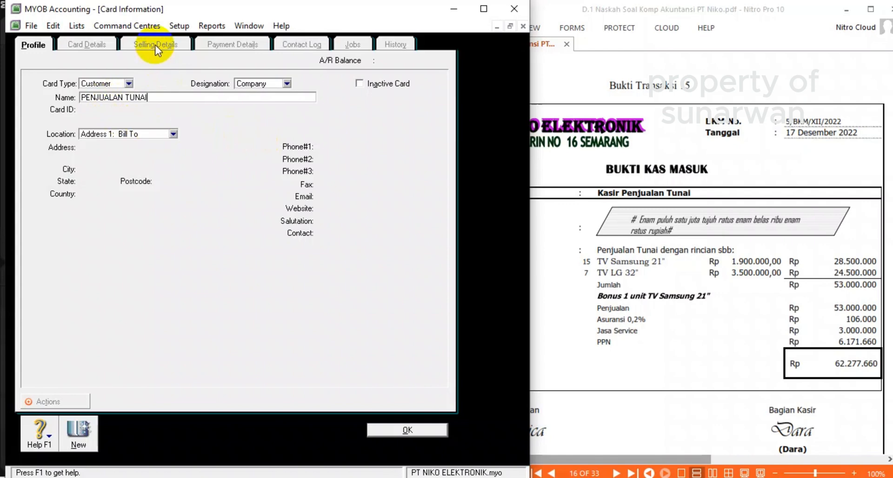
pyautogui.press('Tab')
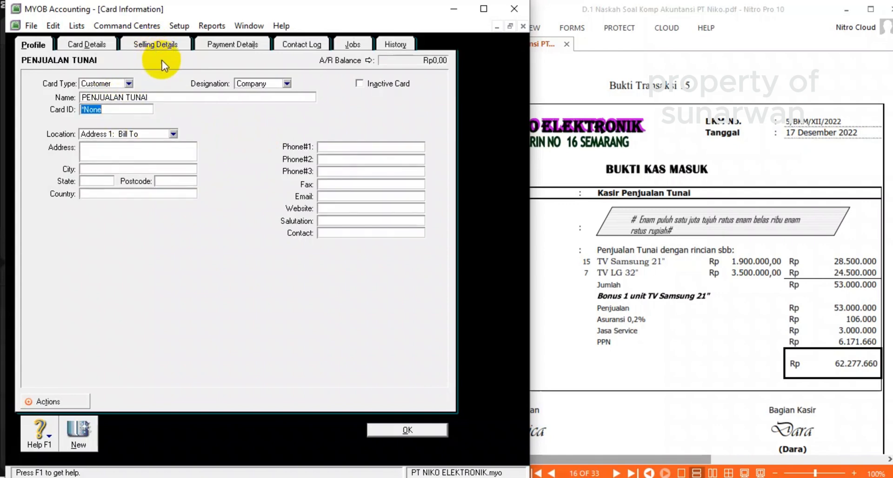
# Step: In the customer's selling details, set the tax code to VAT and the payment terms to C.O.D
pyautogui.click(643, 252)
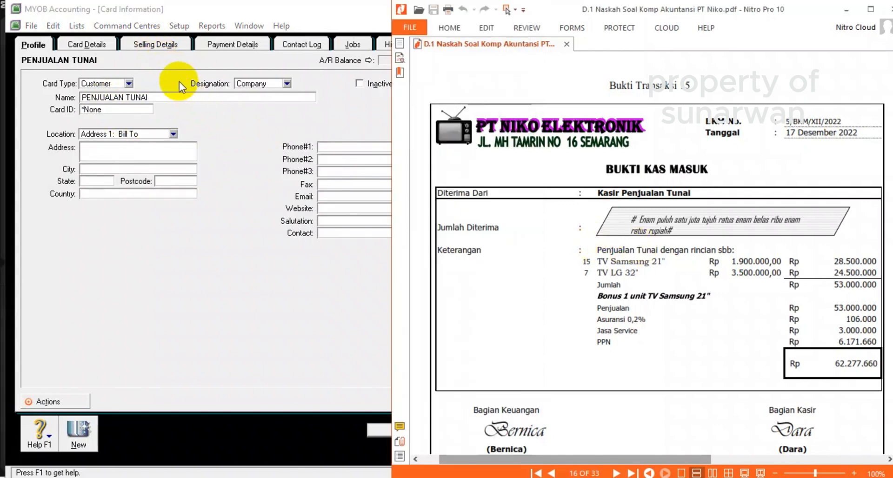
pyautogui.click(156, 44)
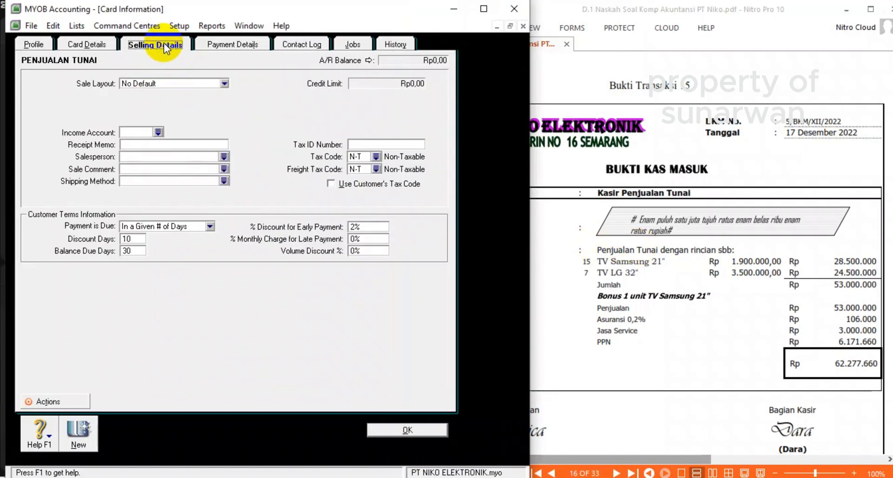
pyautogui.click(376, 158)
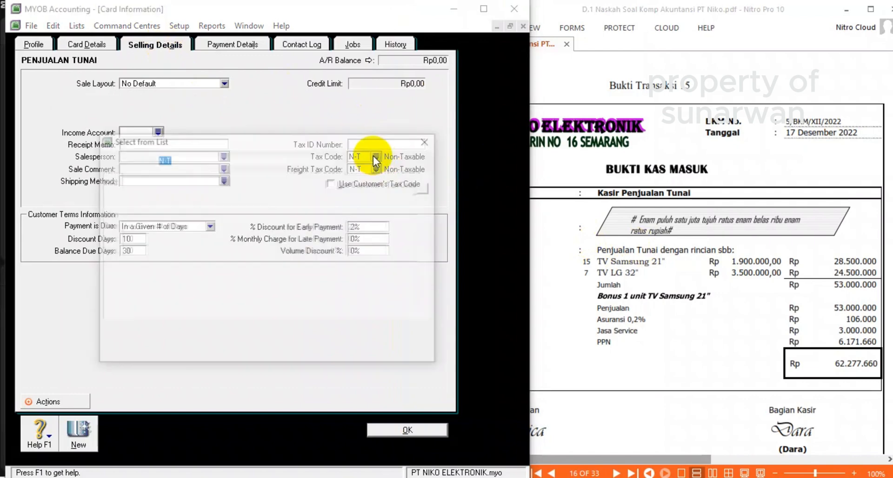
pyautogui.doubleClick(133, 187)
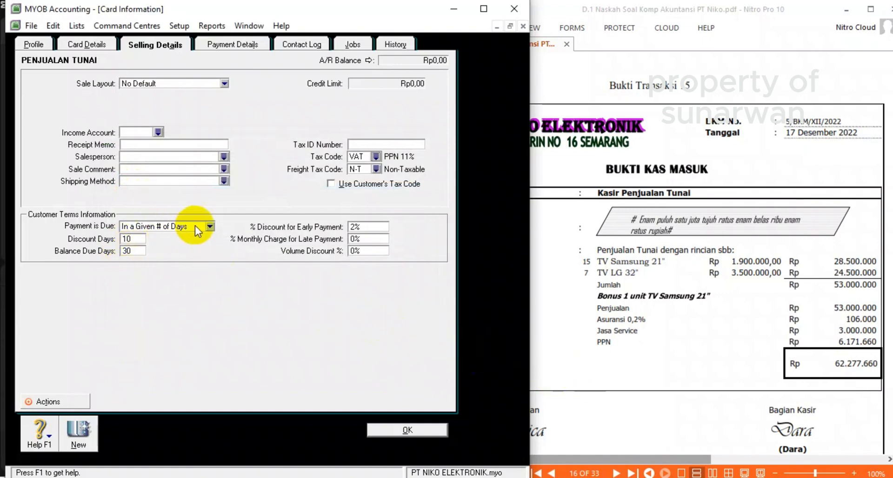
pyautogui.click(210, 227)
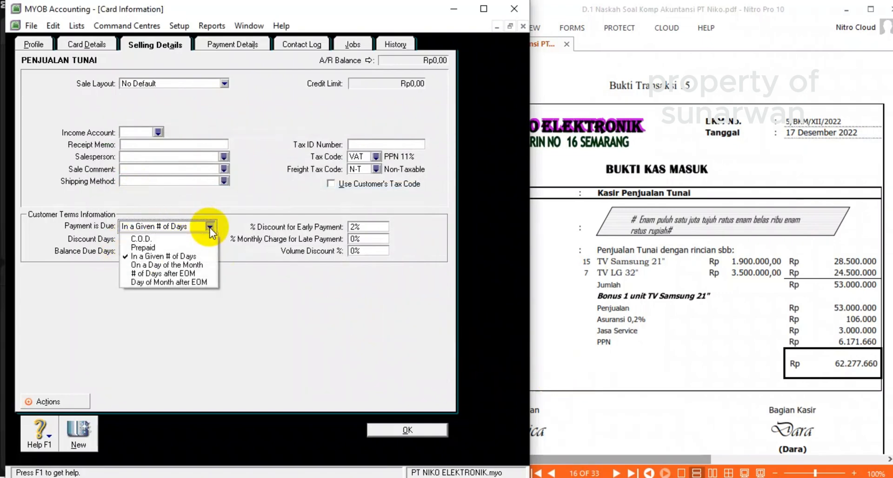
pyautogui.click(151, 239)
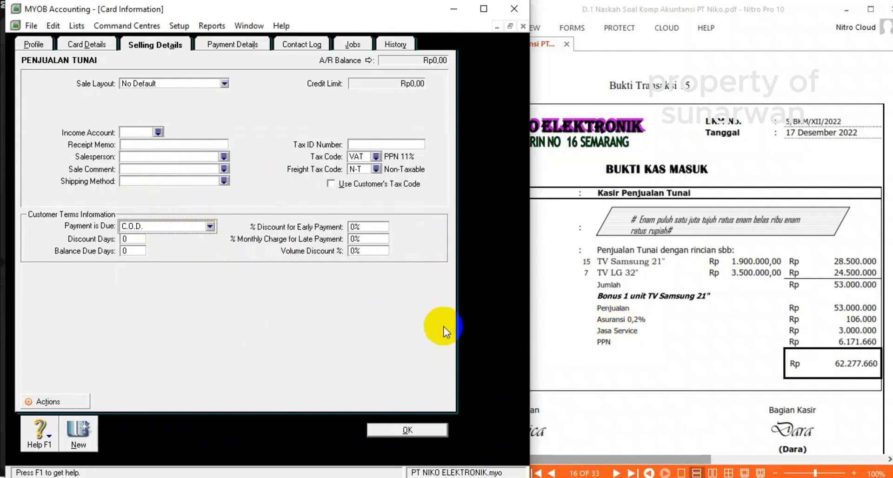
# Step: Set the customer's freight tax code to VAT and tax code to N-T, and save the card
pyautogui.click(78, 45)
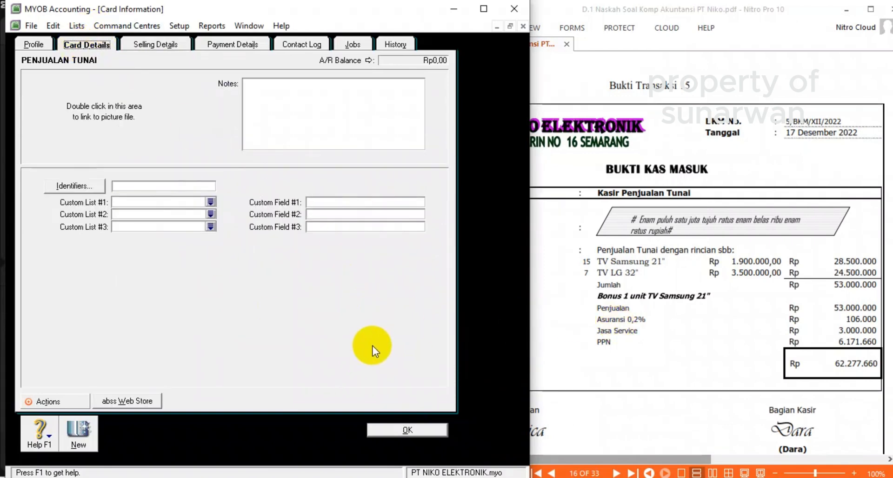
pyautogui.click(156, 44)
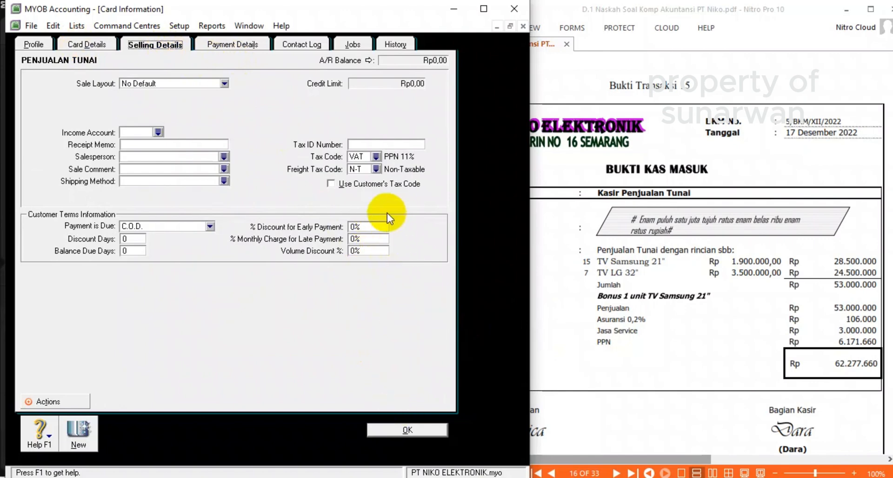
pyautogui.click(376, 169)
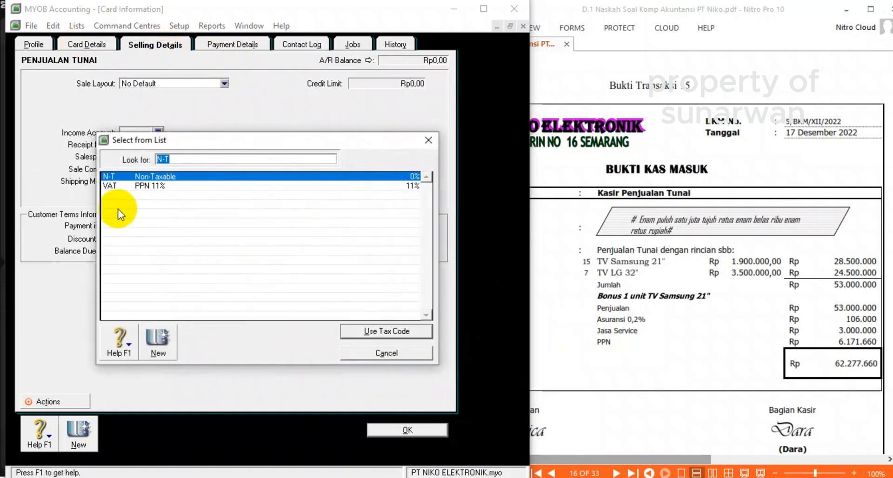
pyautogui.doubleClick(126, 187)
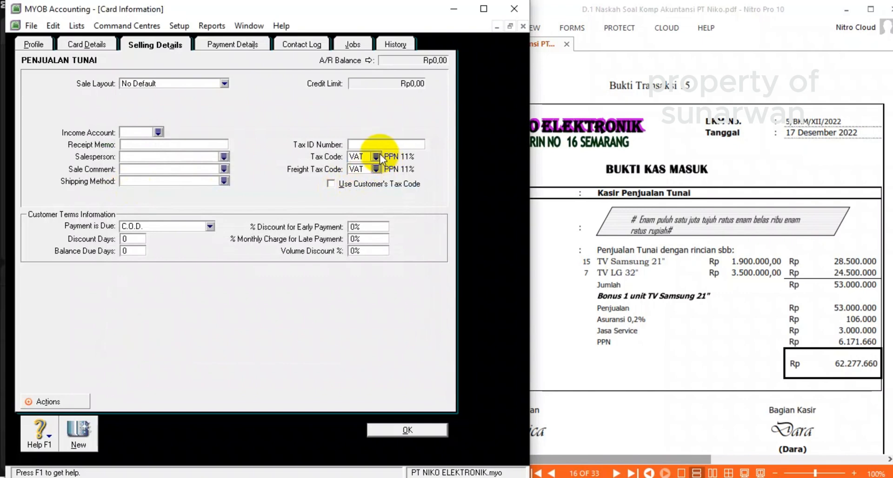
pyautogui.click(375, 157)
pyautogui.doubleClick(142, 177)
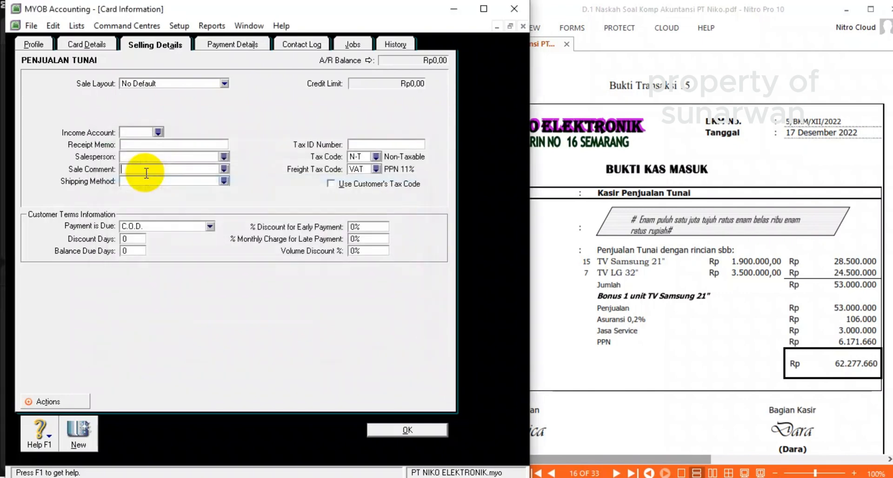
pyautogui.click(403, 429)
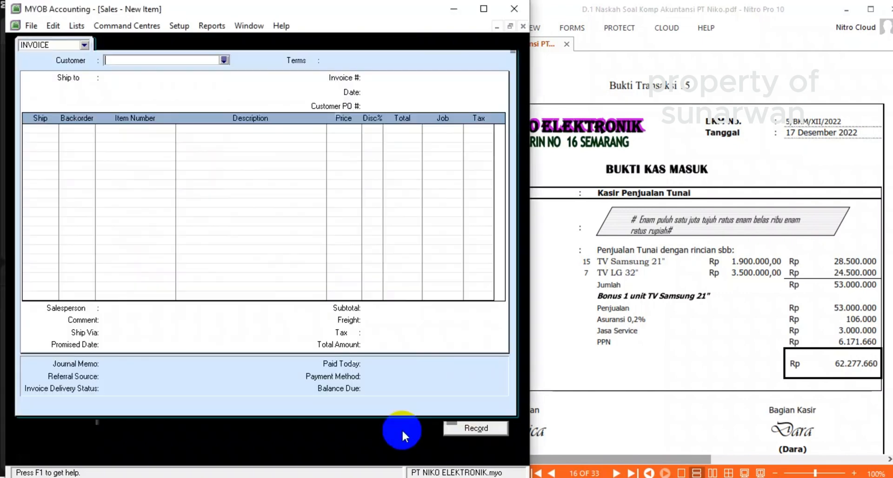
# Step: Assign the invoice to customer PENJUALAN TUNAI with invoice number 5/BKM and date 17/12/2022
pyautogui.click(224, 60)
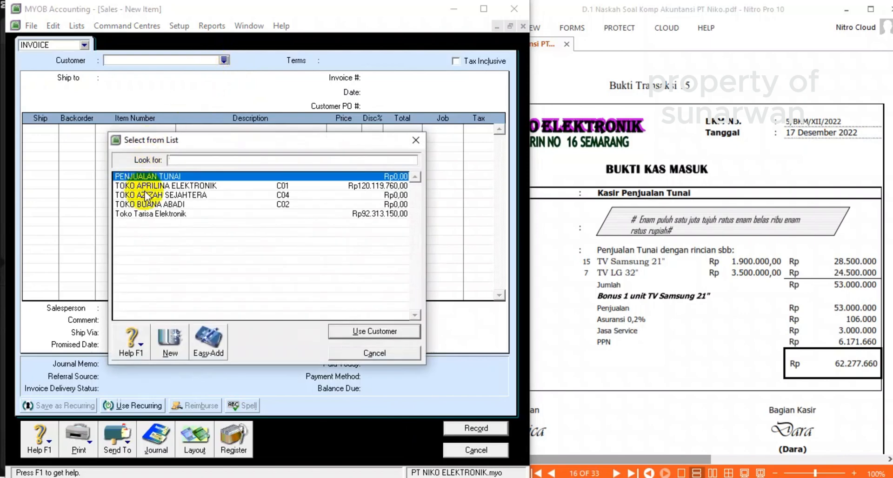
pyautogui.doubleClick(151, 177)
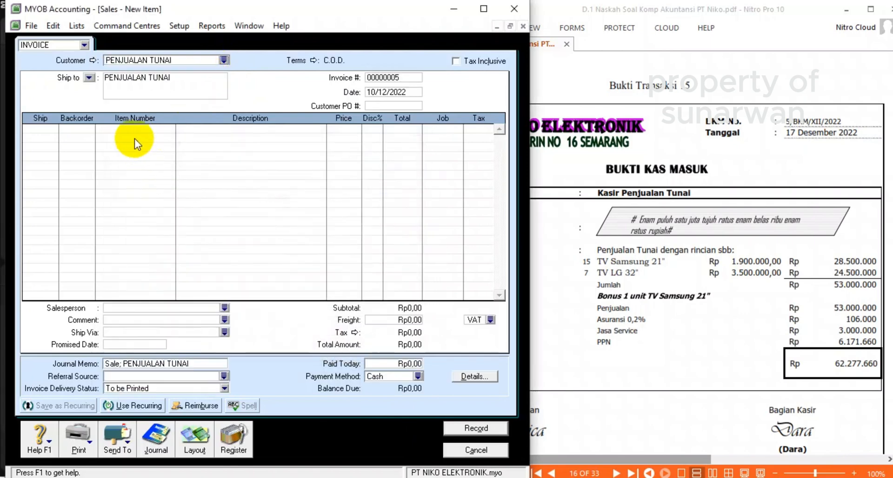
pyautogui.click(377, 78)
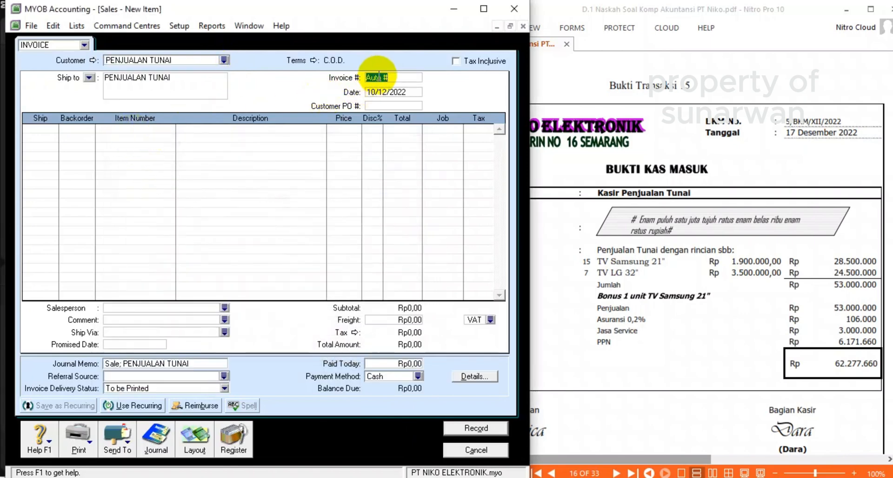
pyautogui.write('5')
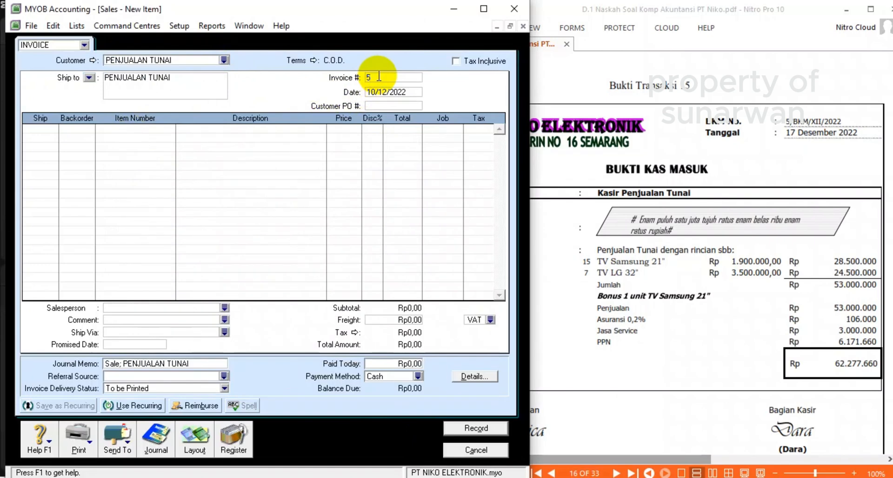
pyautogui.write('/BKM')
pyautogui.click(389, 92)
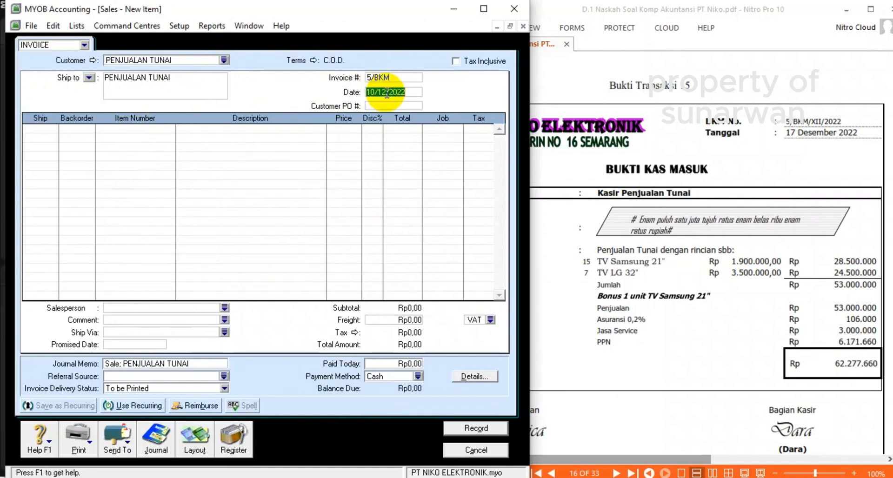
pyautogui.write('17')
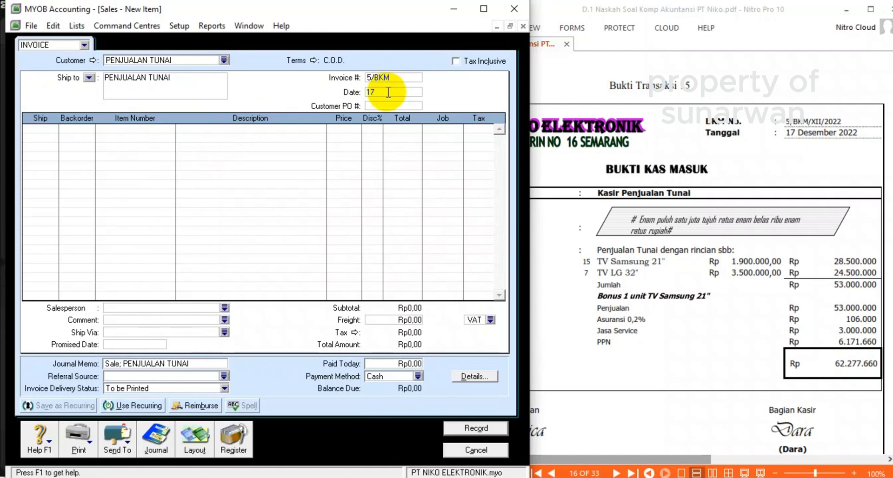
pyautogui.write('/12/202')
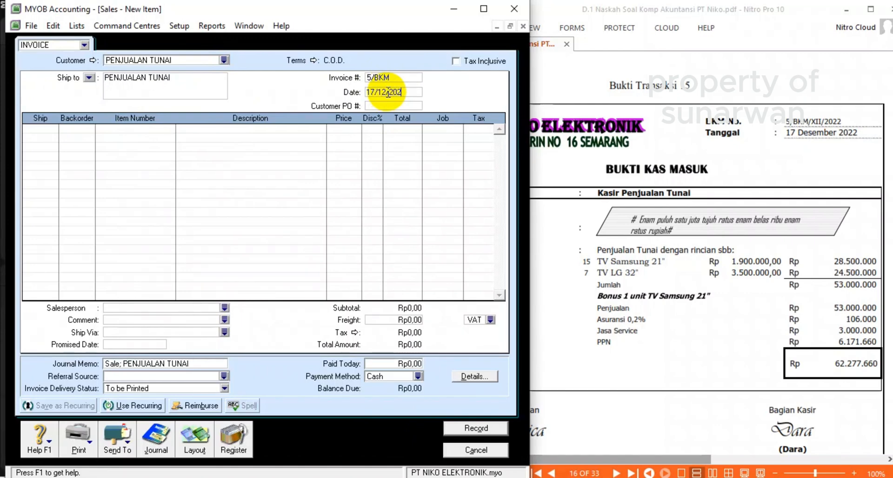
pyautogui.write('2')
# Step: Add a first invoice line for 15 units of item SAMSUNG (TV SAMSUNG 21")
pyautogui.click(46, 152)
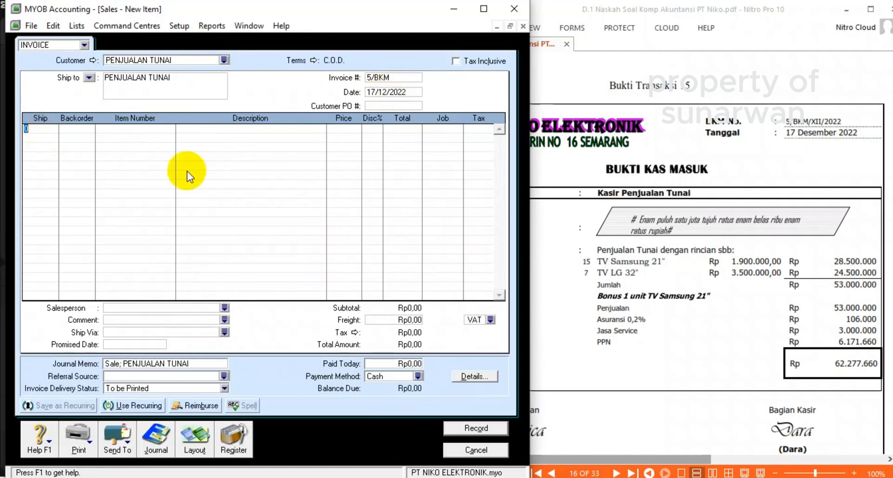
pyautogui.write('15')
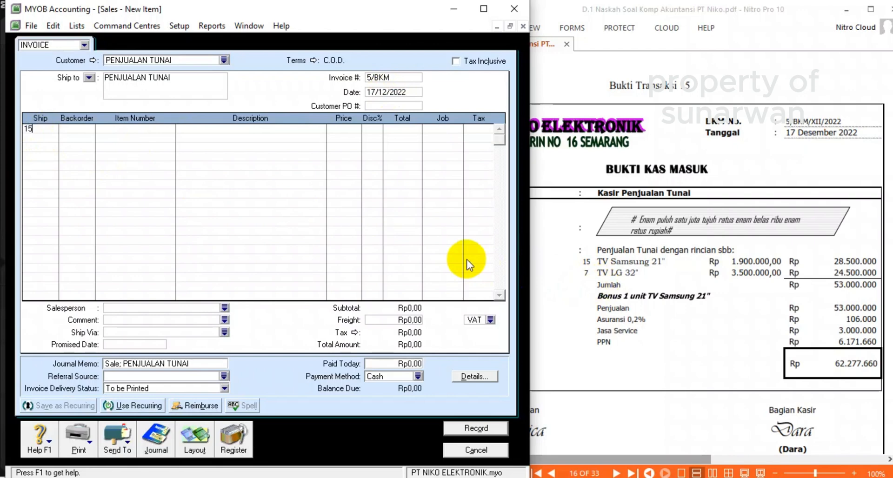
pyautogui.press('Tab')
pyautogui.press('Tab')
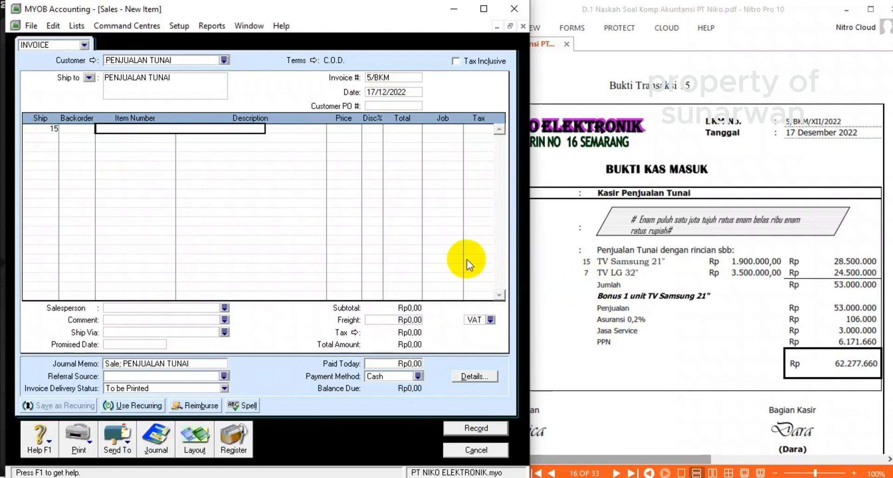
pyautogui.press('Tab')
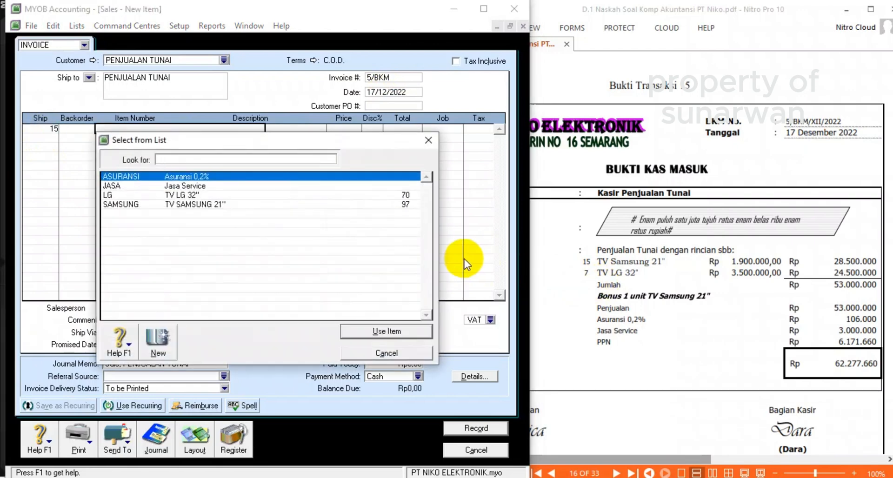
pyautogui.doubleClick(221, 205)
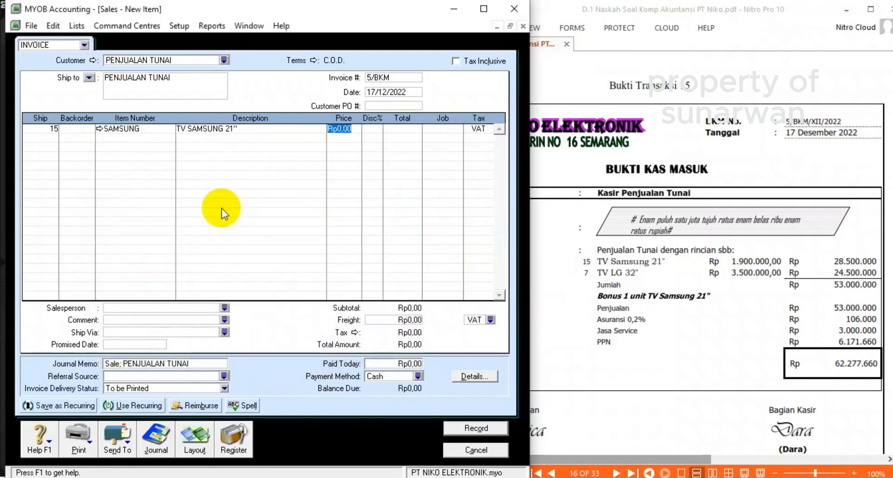
# Step: Enter Rp15 as the unit price on the SAMSUNG line
pyautogui.write('15')
pyautogui.press('Tab')
pyautogui.press('Tab')
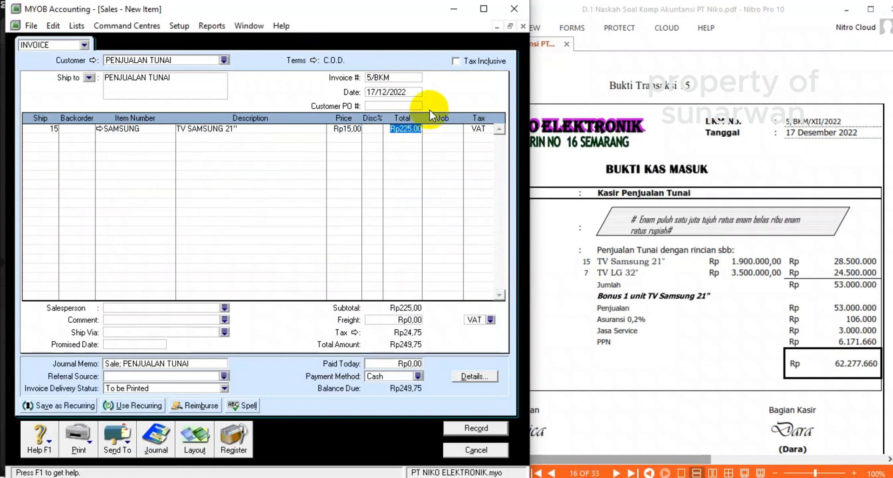
# Step: Set the unit price on the SAMSUNG line to Rp1.900.000
pyautogui.click(342, 130)
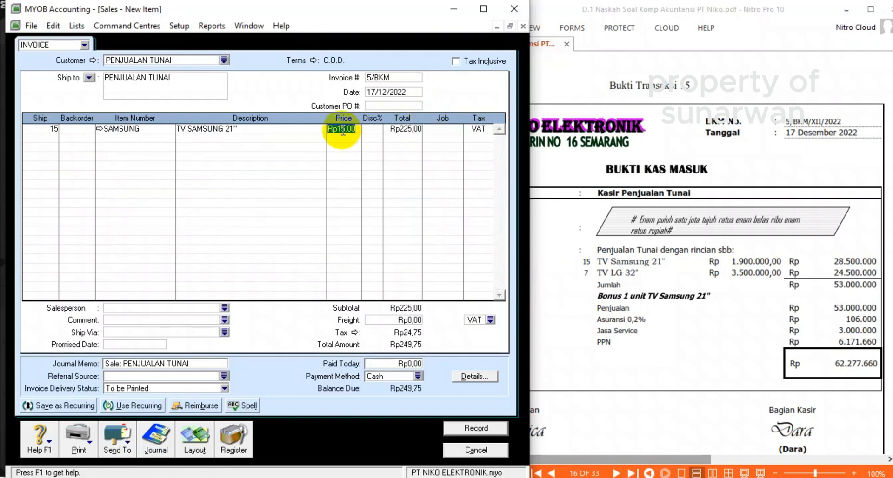
pyautogui.write('1900')
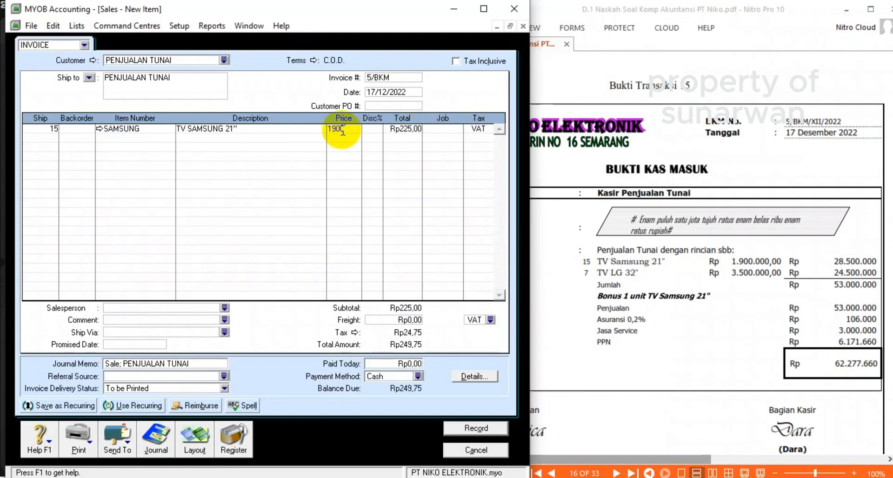
pyautogui.write('000')
pyautogui.press('Tab')
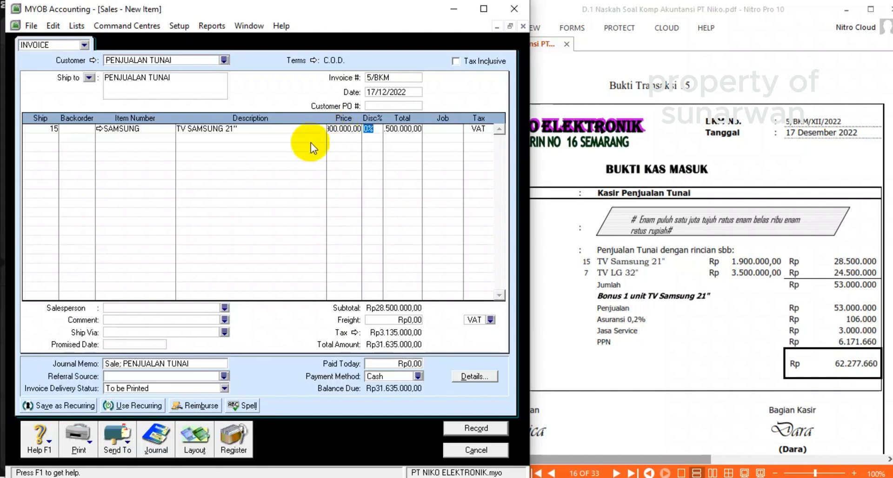
# Step: Add an invoice line for 7 units of item LG (TV LG 32") at a unit price of Rp3.500.000
pyautogui.click(47, 140)
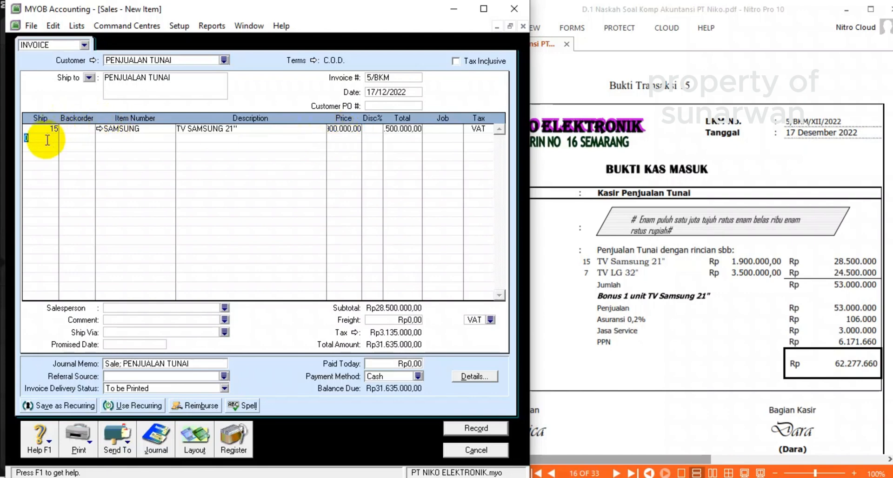
pyautogui.write('7')
pyautogui.press('Tab')
pyautogui.doubleClick(174, 196)
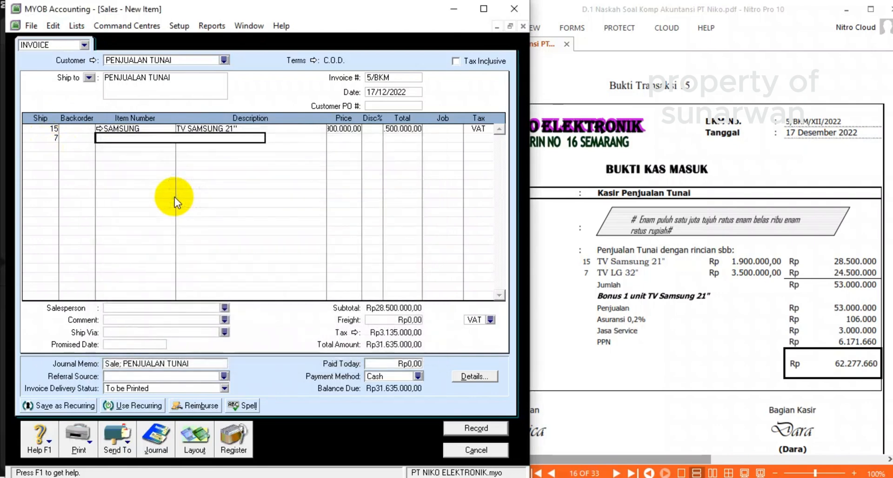
pyautogui.press('Tab')
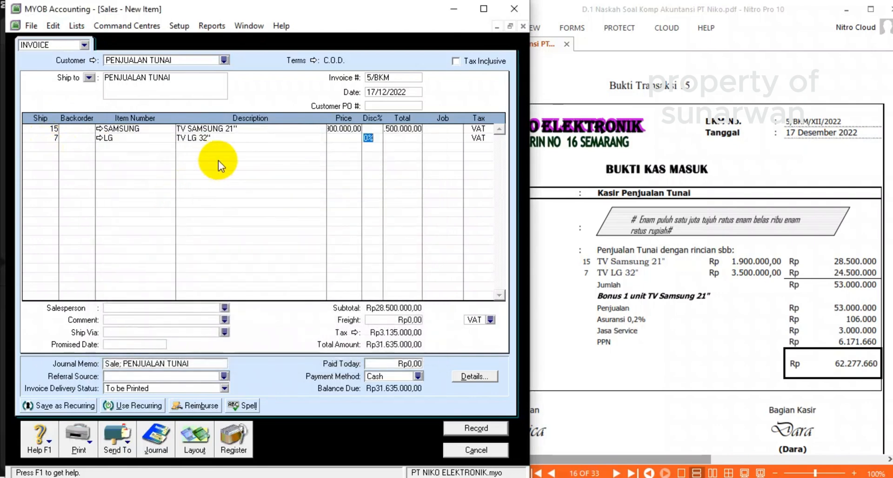
pyautogui.click(334, 139)
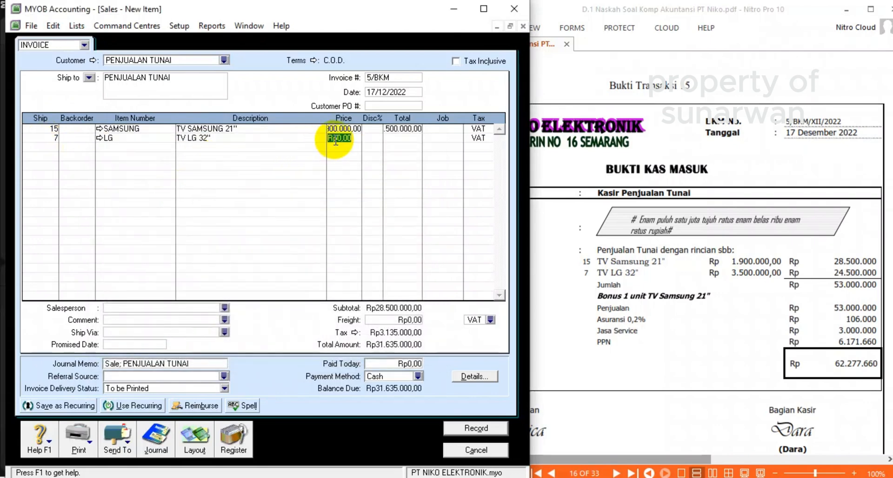
pyautogui.write('3500000')
pyautogui.press('Tab')
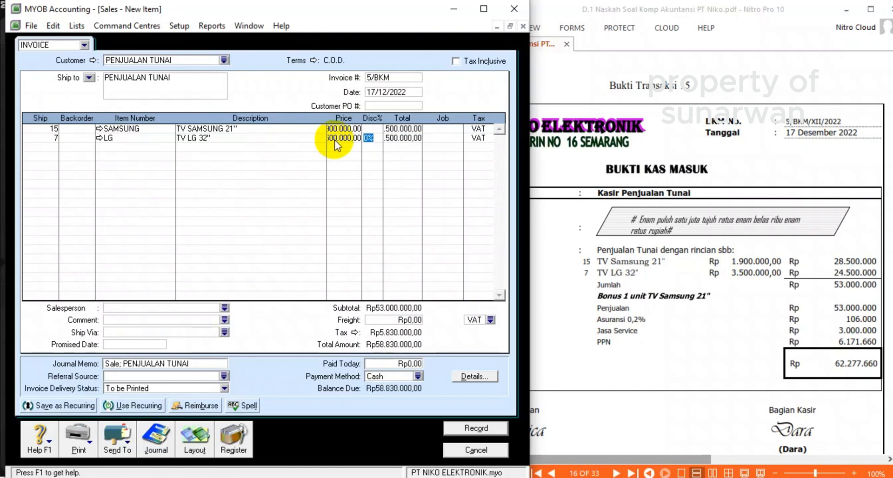
pyautogui.press('Tab')
pyautogui.press('Tab')
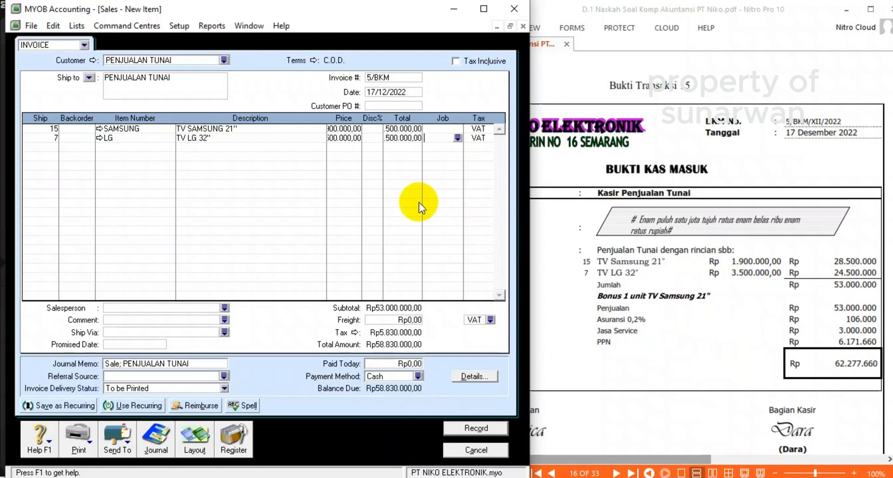
# Step: Add item ASURANSI (Asuransi 0,2%) as the third invoice line without a quantity
pyautogui.click(70, 147)
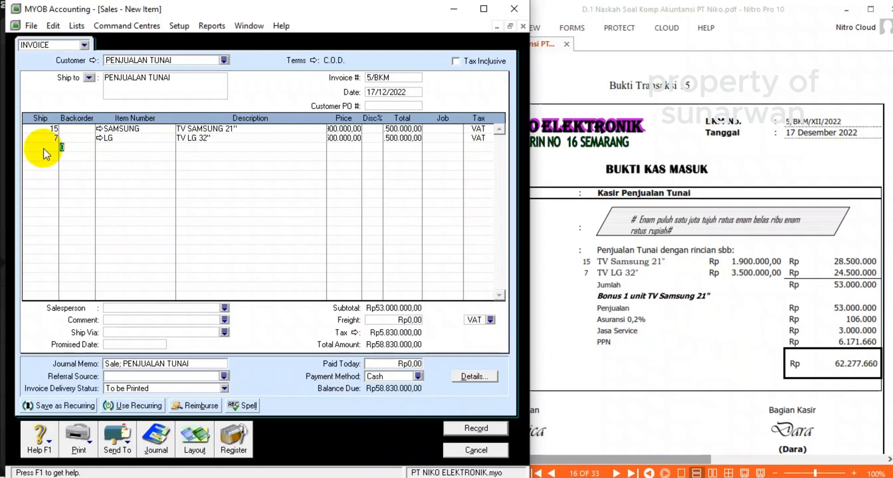
pyautogui.press('Tab')
pyautogui.press('Tab')
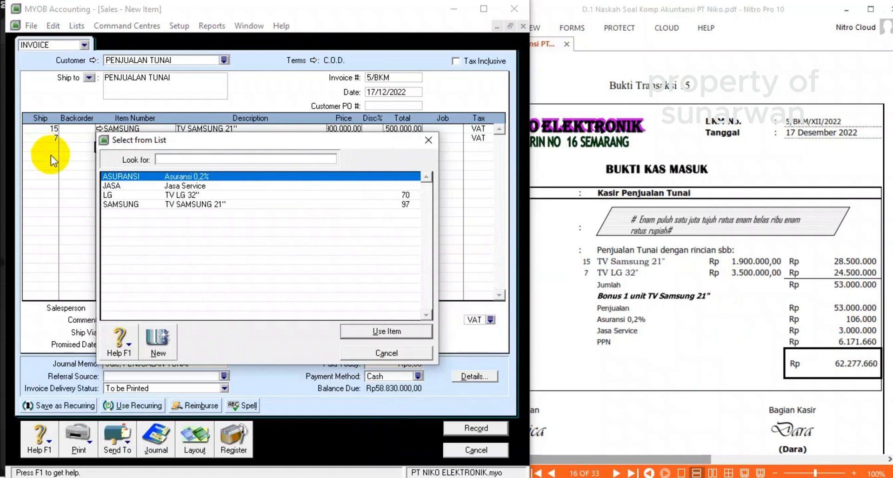
pyautogui.doubleClick(203, 177)
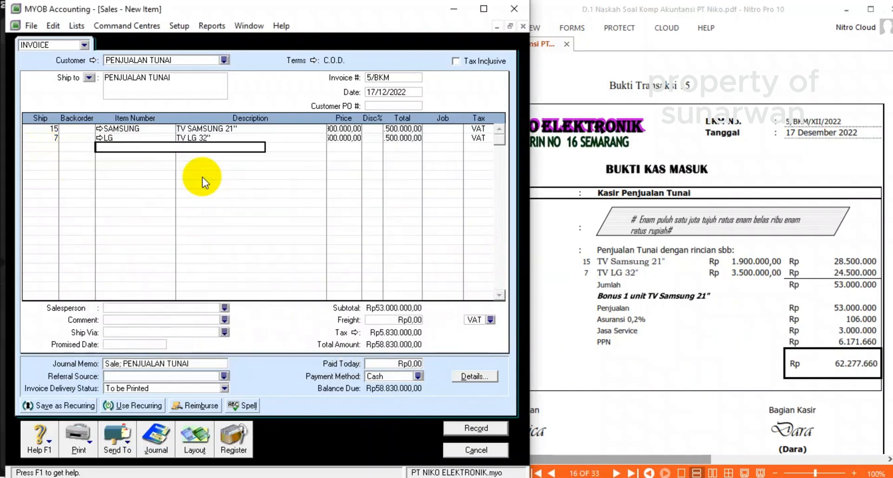
pyautogui.press('Tab')
pyautogui.press('Tab')
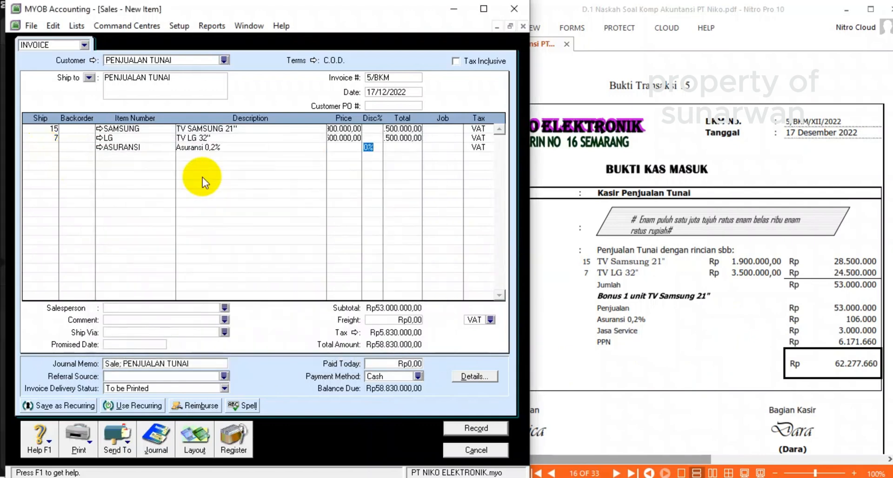
pyautogui.write('106000')
pyautogui.press('Tab')
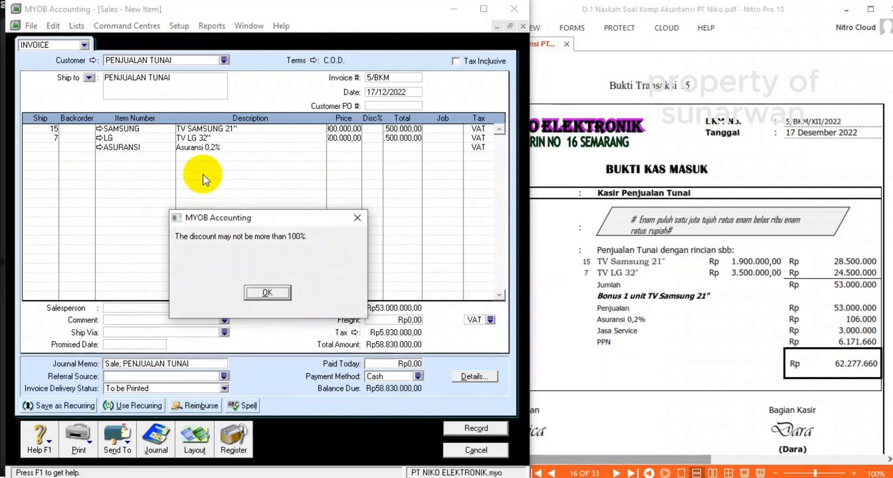
pyautogui.click(263, 290)
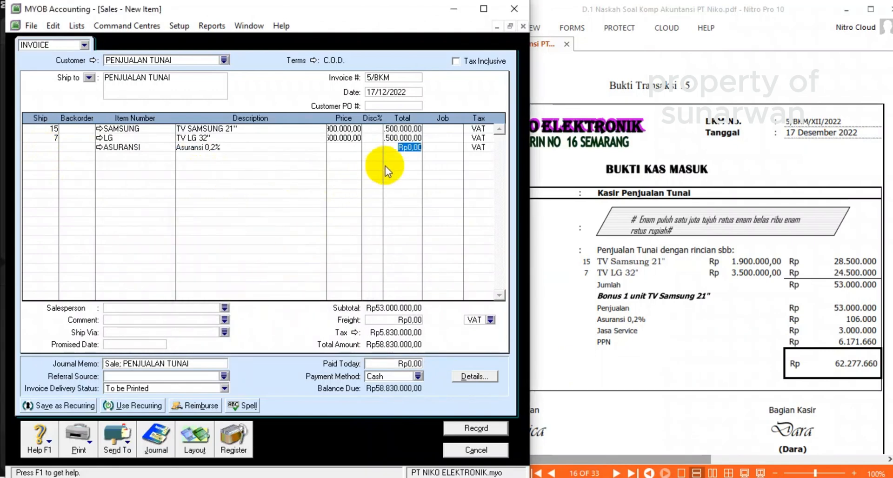
# Step: Set the line total of the ASURANSI item to Rp106.000
pyautogui.write('10')
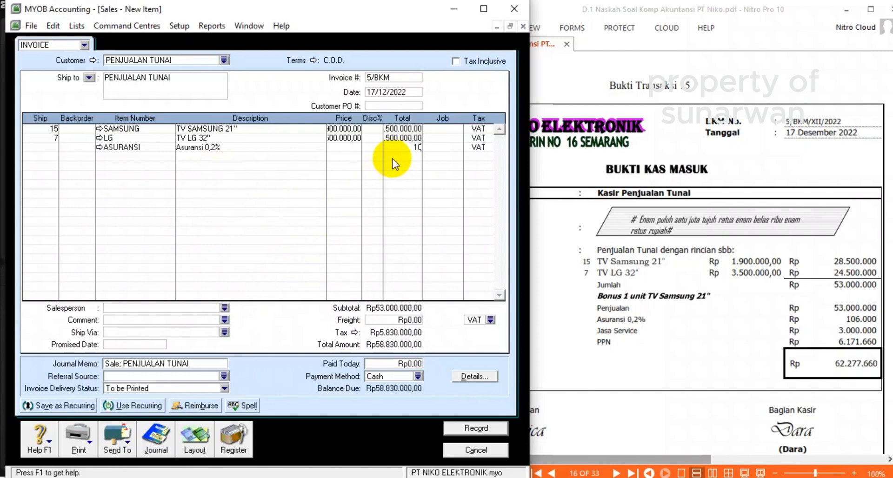
pyautogui.write('6000')
pyautogui.press('Tab')
pyautogui.press('Tab')
pyautogui.press('Tab')
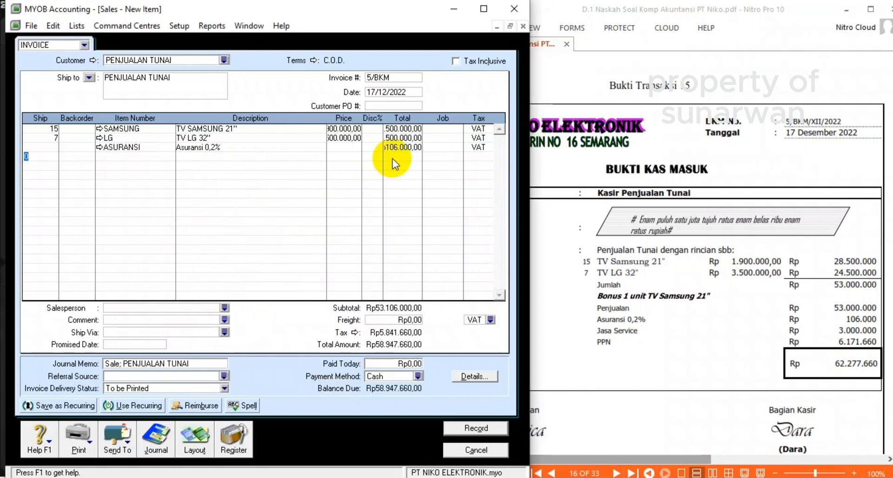
pyautogui.click(399, 149)
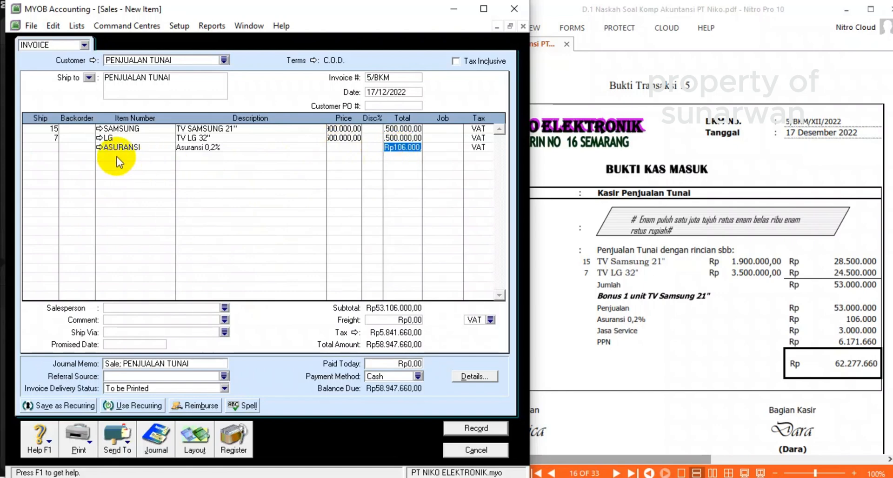
# Step: Add item JASA (Jasa Service) as the fourth invoice line with a line total of Rp3.000.000
pyautogui.click(104, 157)
pyautogui.press('Tab')
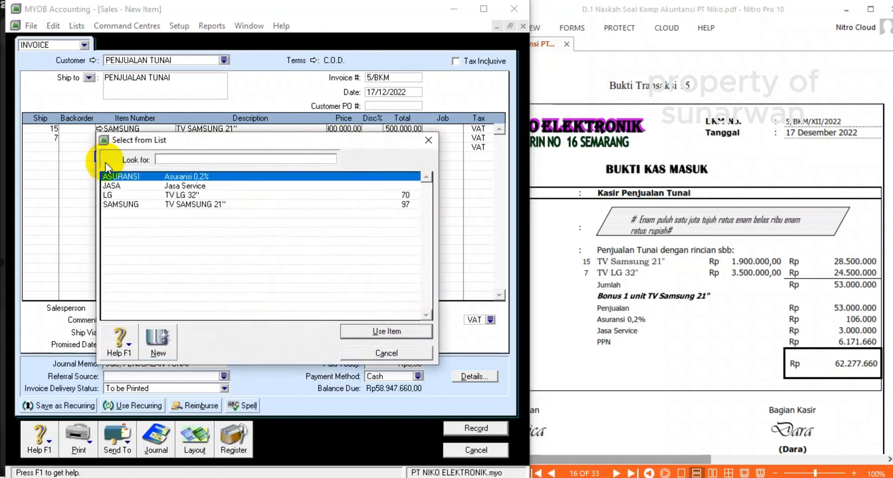
pyautogui.doubleClick(183, 188)
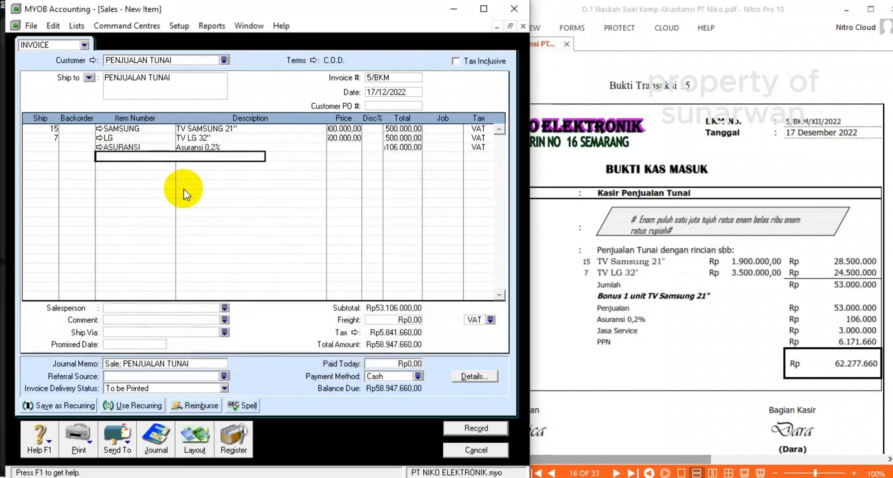
pyautogui.press('Tab')
pyautogui.press('Tab')
pyautogui.press('Tab')
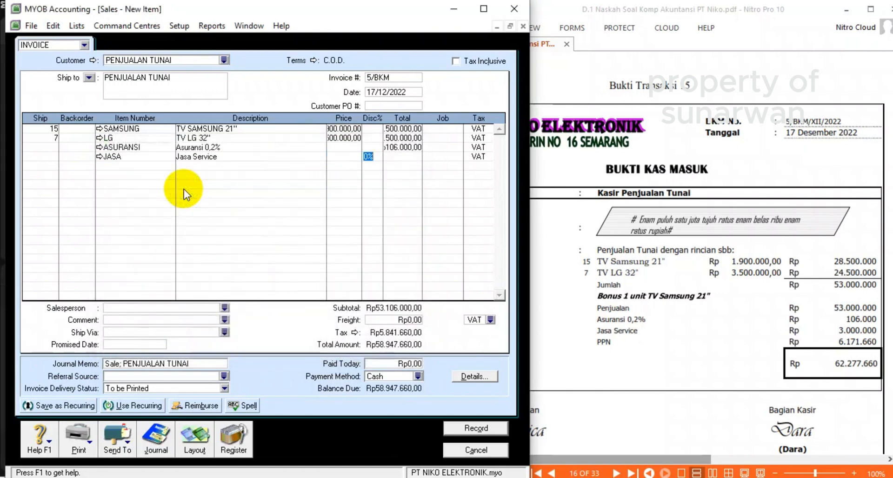
pyautogui.press('Tab')
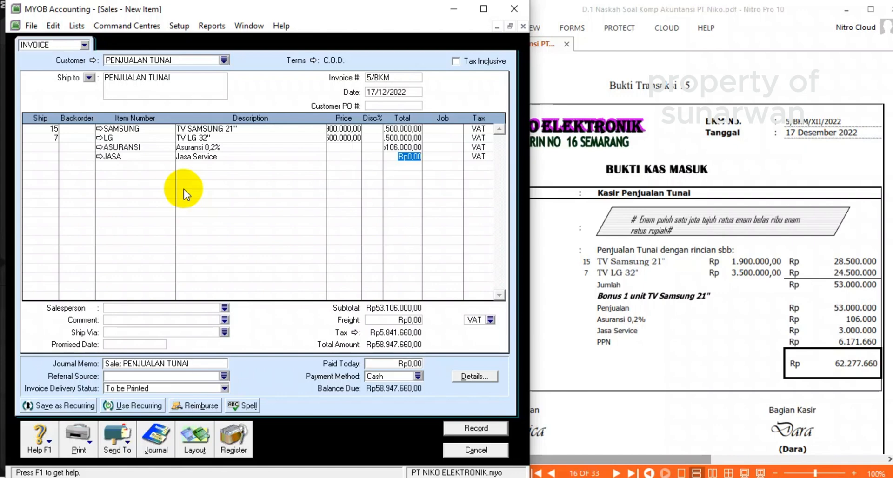
pyautogui.write('3000000')
pyautogui.press('Tab')
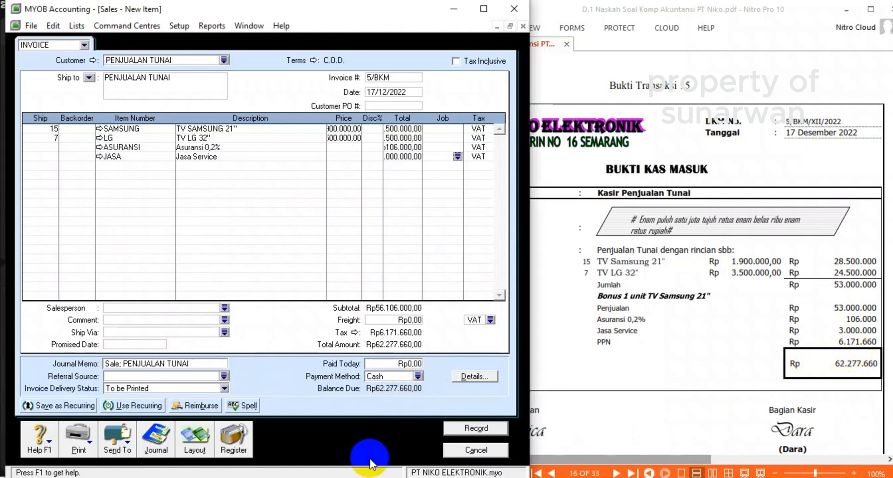
# Step: Review the journal recap of the unrecorded sale and return to the invoice
pyautogui.hotkey('ctrl', 'r')
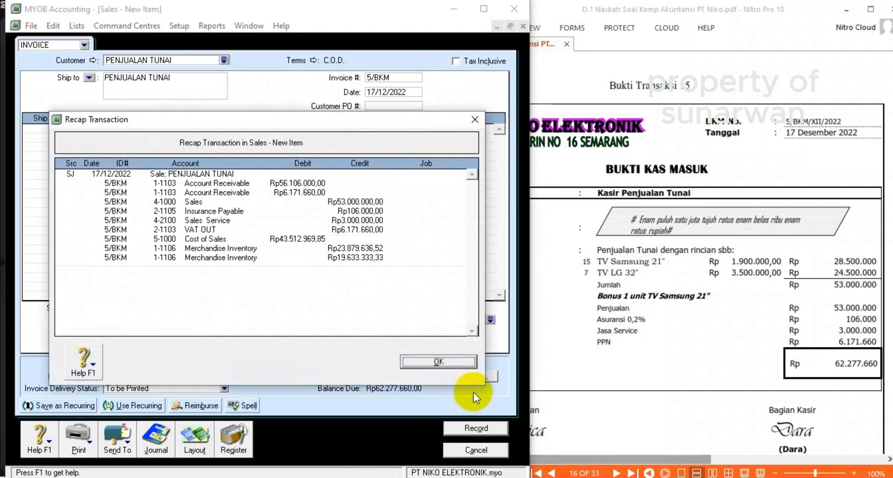
pyautogui.press('Escape')
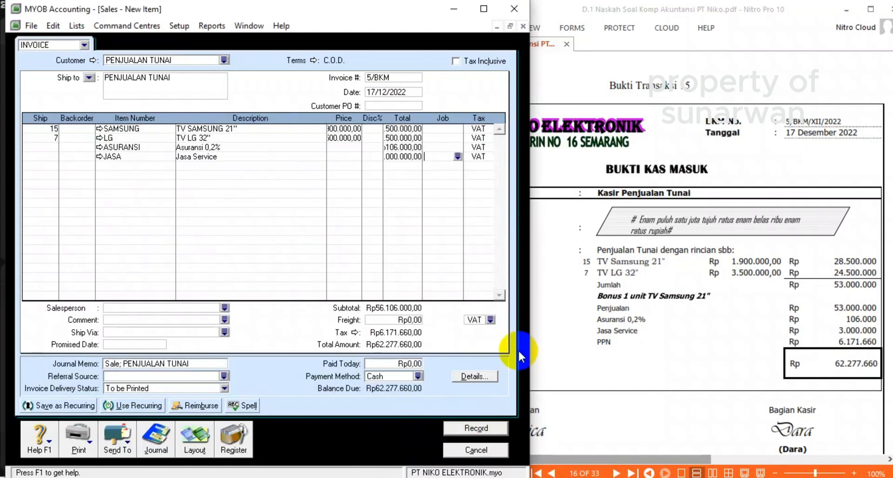
# Step: Enter Rp62.277.660 as the amount paid today, record the cash sale and close the sales entry window
pyautogui.click(400, 362)
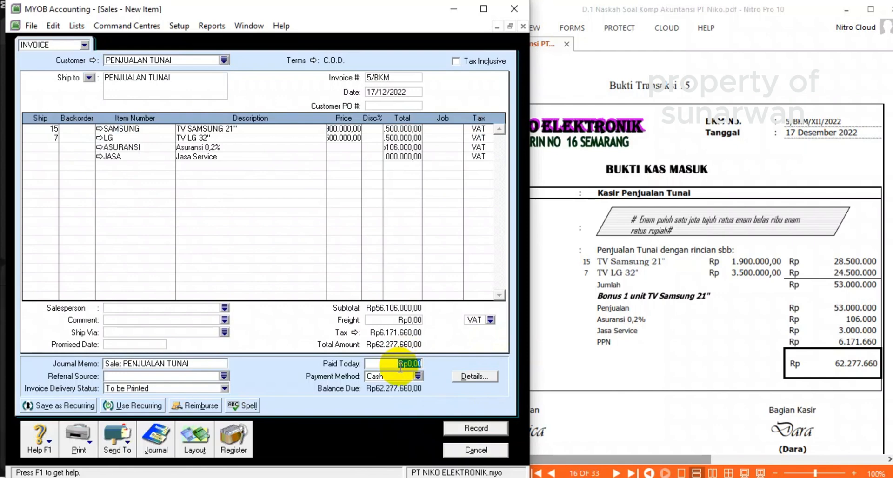
pyautogui.write('62')
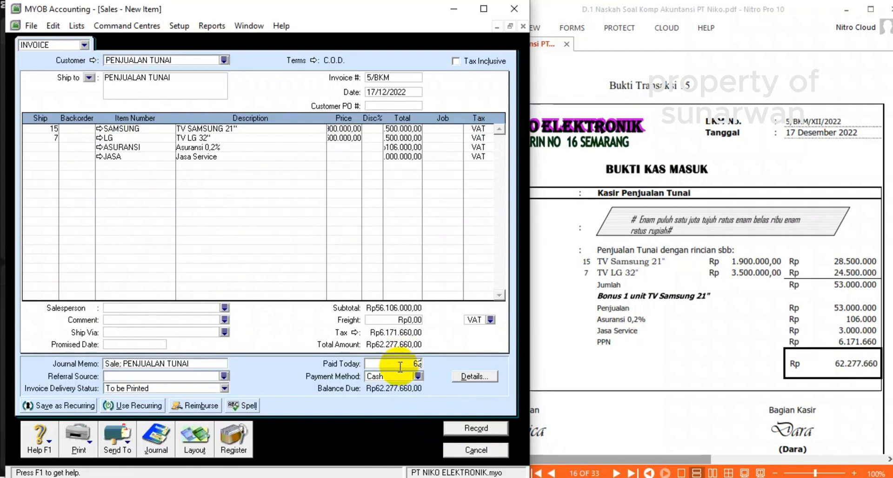
pyautogui.write('277660')
pyautogui.press('Tab')
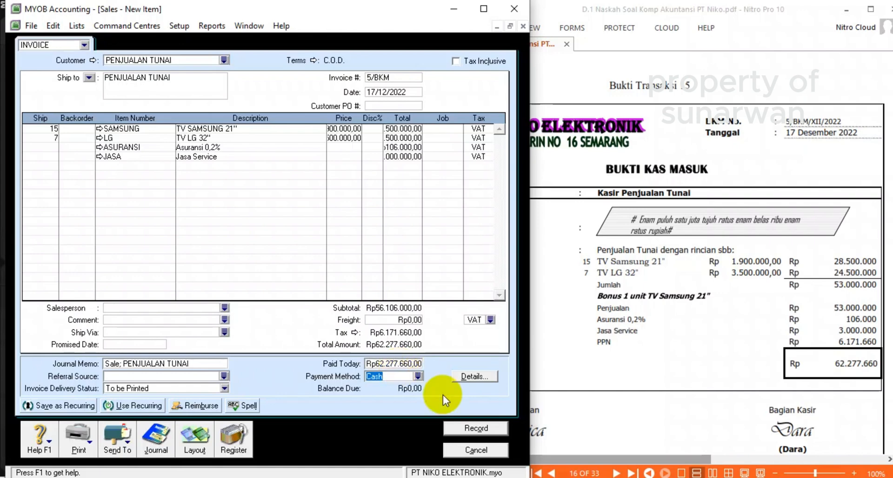
pyautogui.click(473, 428)
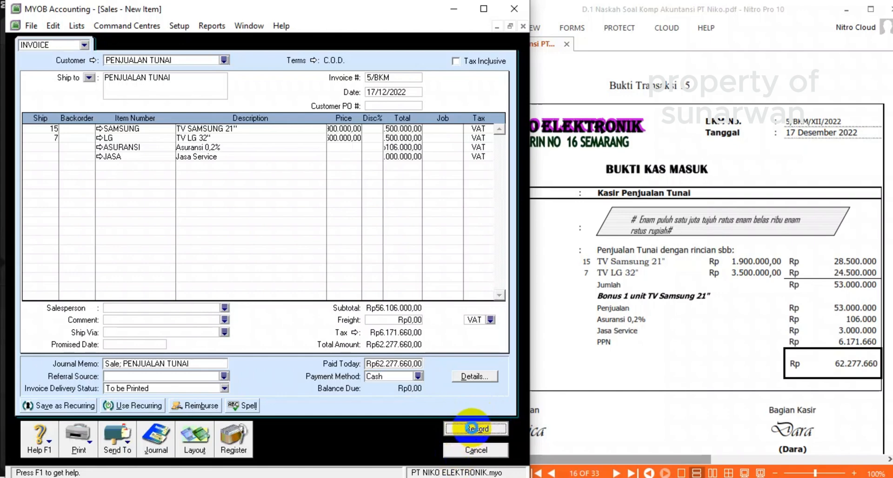
pyautogui.click(466, 451)
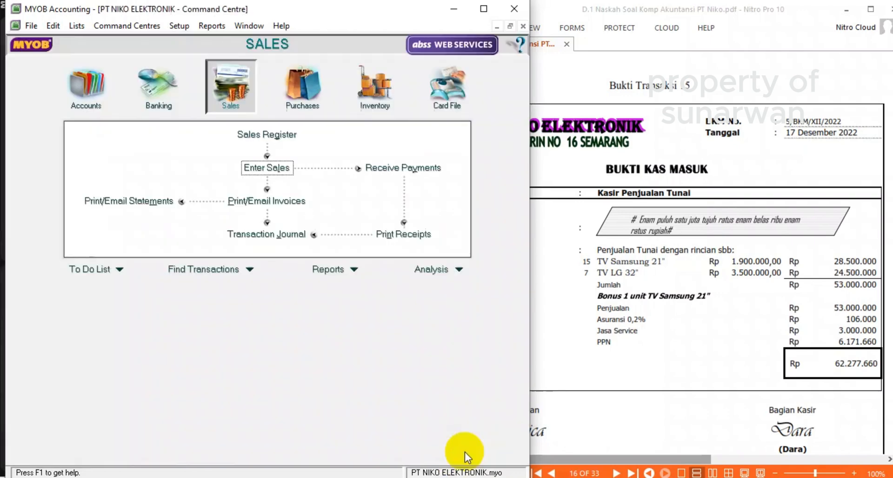
# Step: Switch to the PDF in Nitro Pro and examine the next voucher, Bukti Transaksi 16, below the recorded cash receipt
pyautogui.click(672, 368)
pyautogui.scroll(-1, 680, 356)
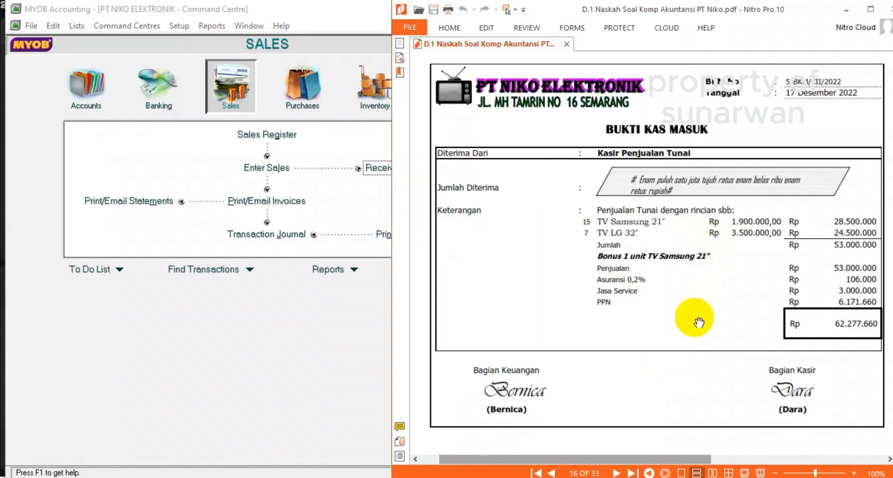
pyautogui.scroll(-10, 637, 367)
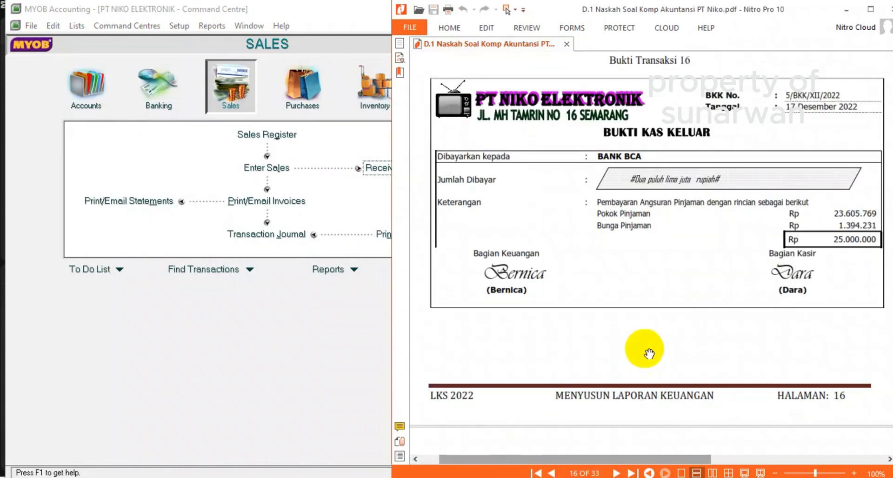
pyautogui.scroll(-1, 649, 352)
pyautogui.scroll(-1, 649, 352)
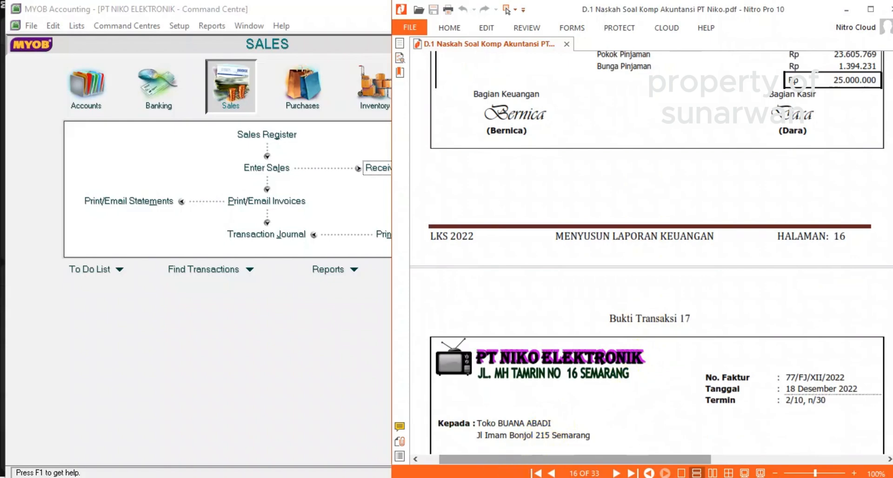
pyautogui.scroll(6, 727, 227)
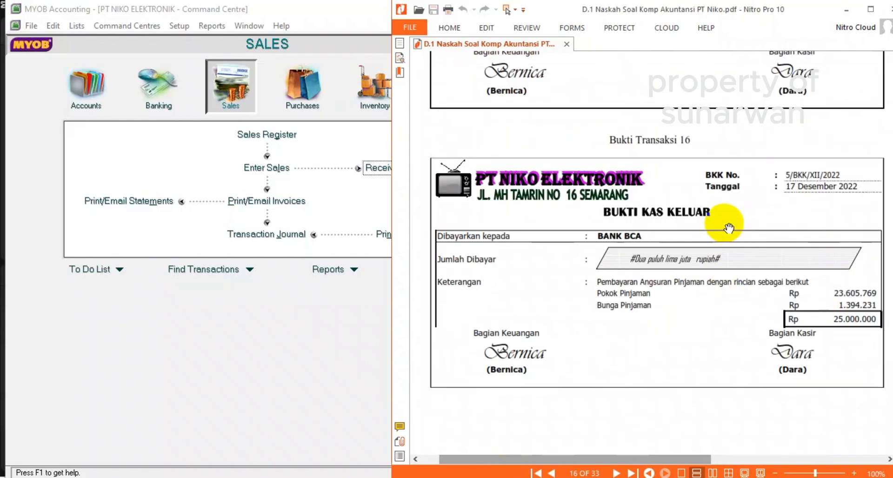
pyautogui.scroll(3, 728, 228)
pyautogui.scroll(4, 725, 200)
pyautogui.scroll(-10, 731, 215)
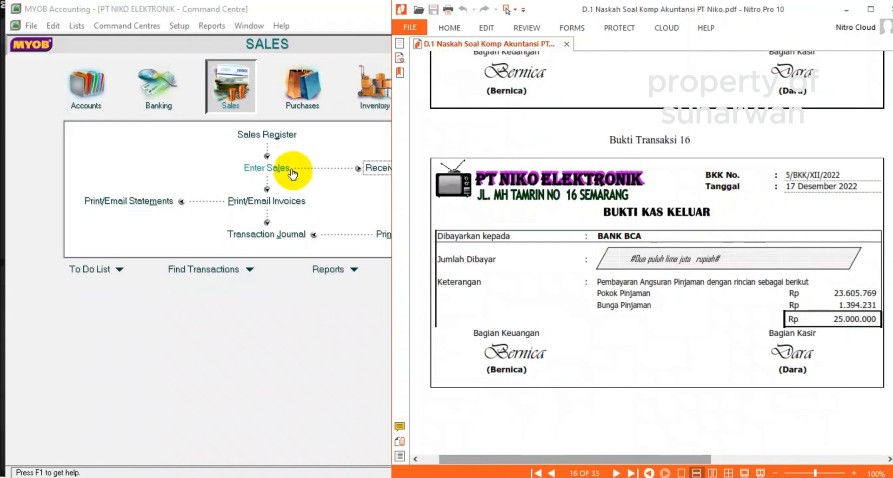
# Step: Open a new Spend Money entry and set its paying account to 1-1101 Cash in Bank
pyautogui.click(160, 84)
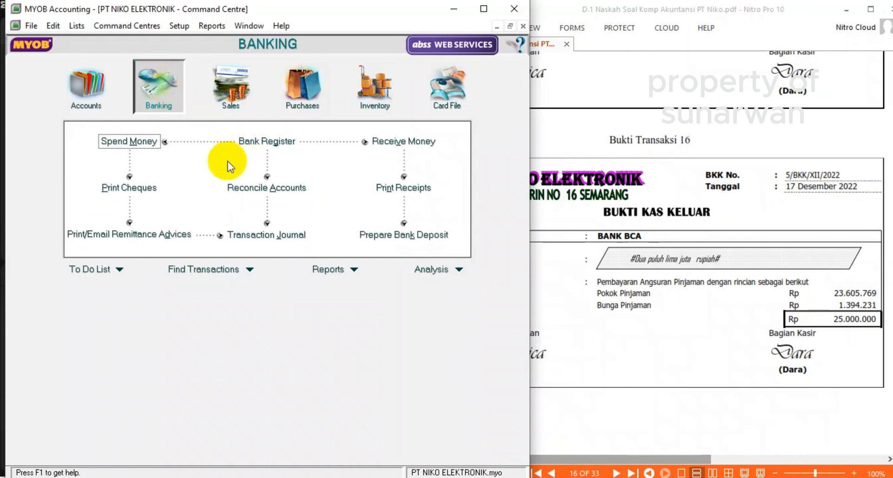
pyautogui.click(126, 143)
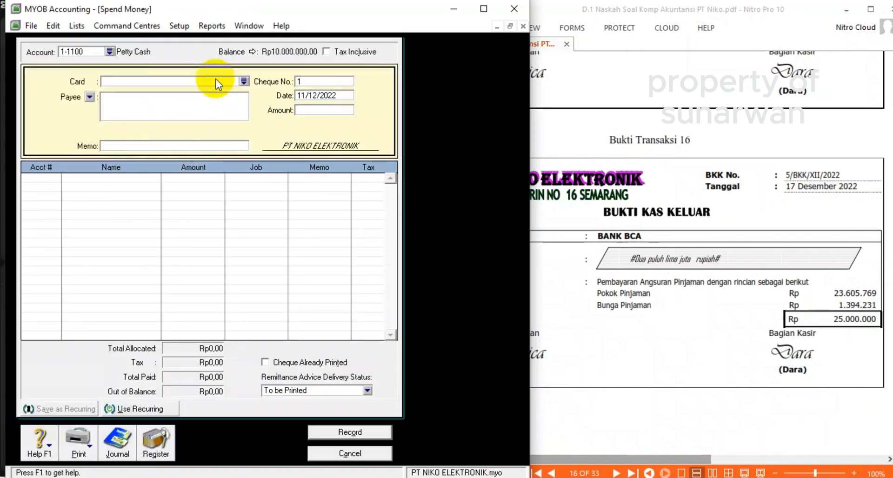
pyautogui.click(109, 52)
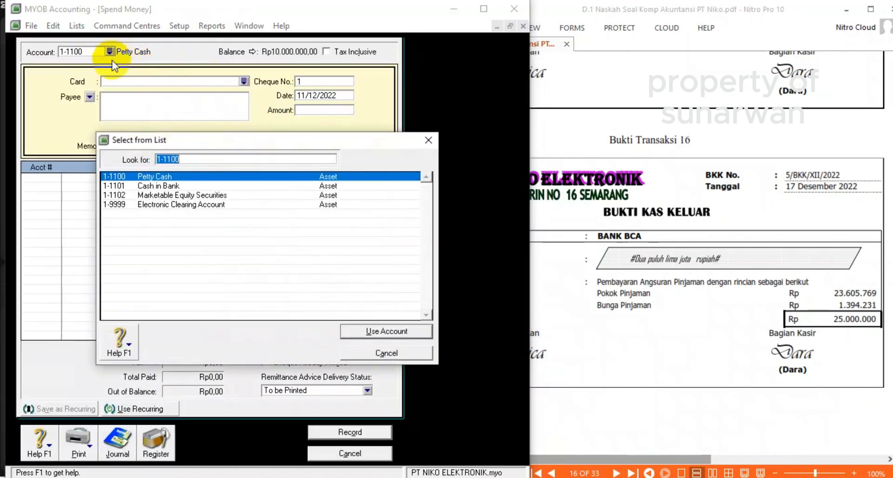
pyautogui.doubleClick(149, 186)
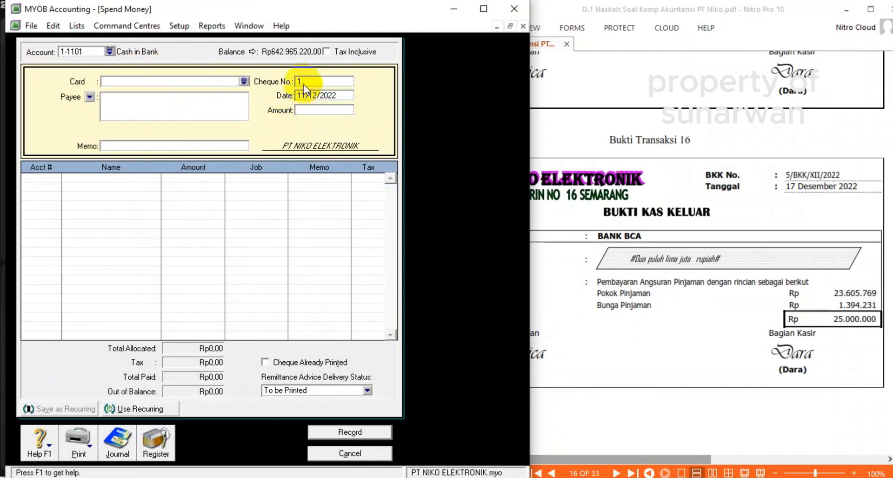
# Step: Enter 5/BKK as the cheque number of the payment
pyautogui.write('5')
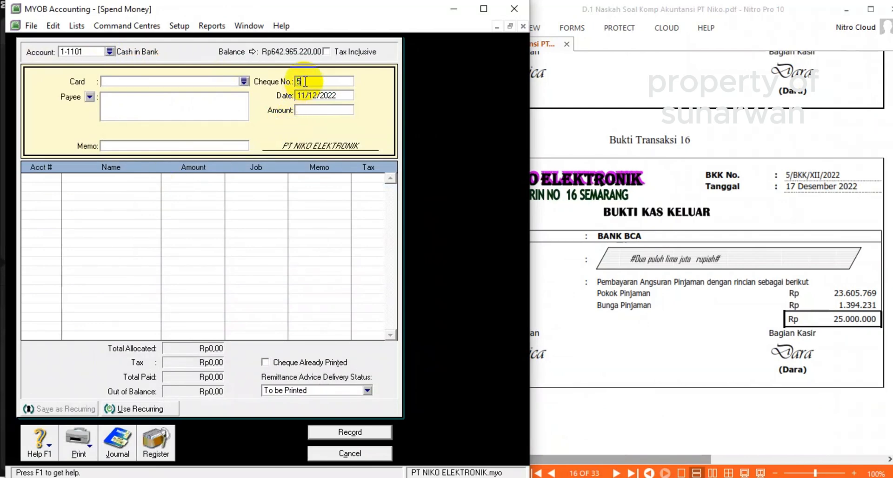
pyautogui.write('/bkk')
pyautogui.press('BackSpace')
pyautogui.press('BackSpace')
pyautogui.press('BackSpace')
pyautogui.write('BKK')
pyautogui.press('Tab')
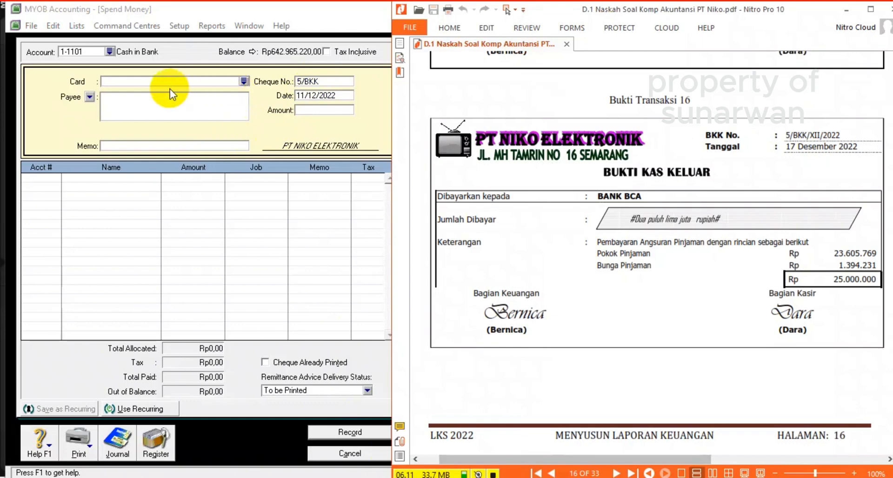
# Step: Set the payment's date to 17/12/2022 and its amount to Rp25.000.000
pyautogui.click(336, 96)
pyautogui.moveTo(336, 96); pyautogui.dragTo(279, 98)
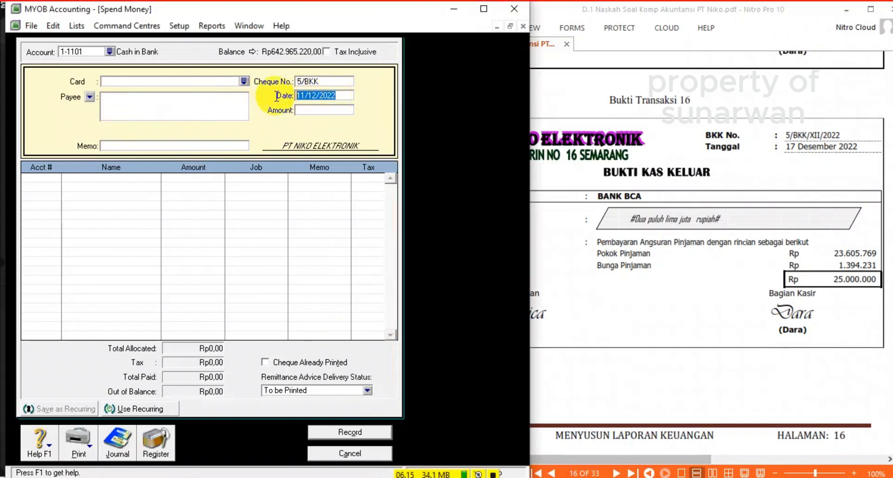
pyautogui.write('17/')
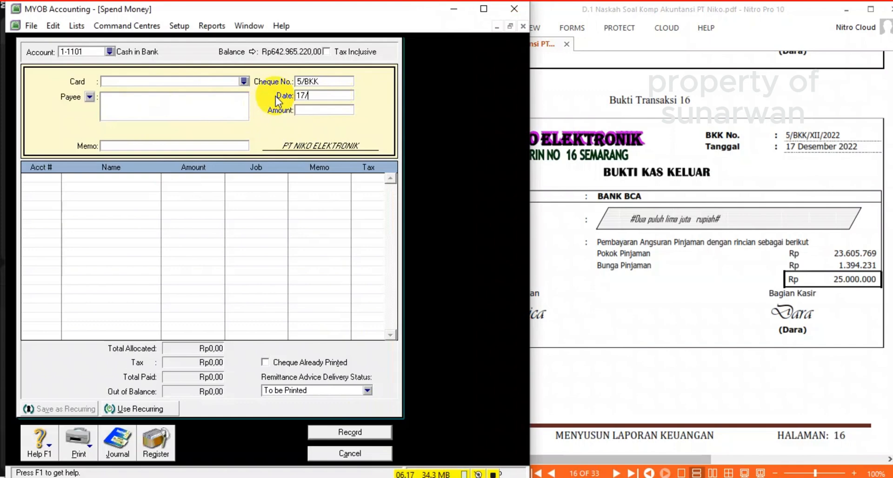
pyautogui.write('12/2022')
pyautogui.click(327, 110)
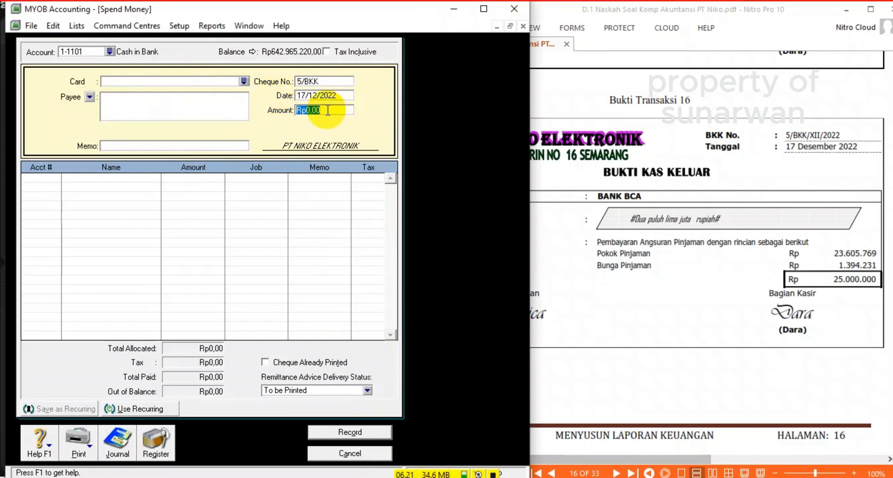
pyautogui.write('25.000.0')
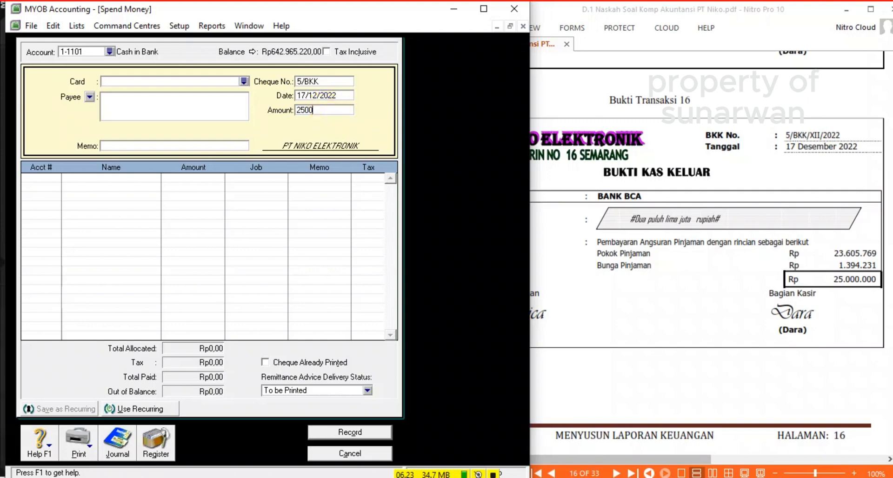
pyautogui.write('00')
pyautogui.press('Tab')
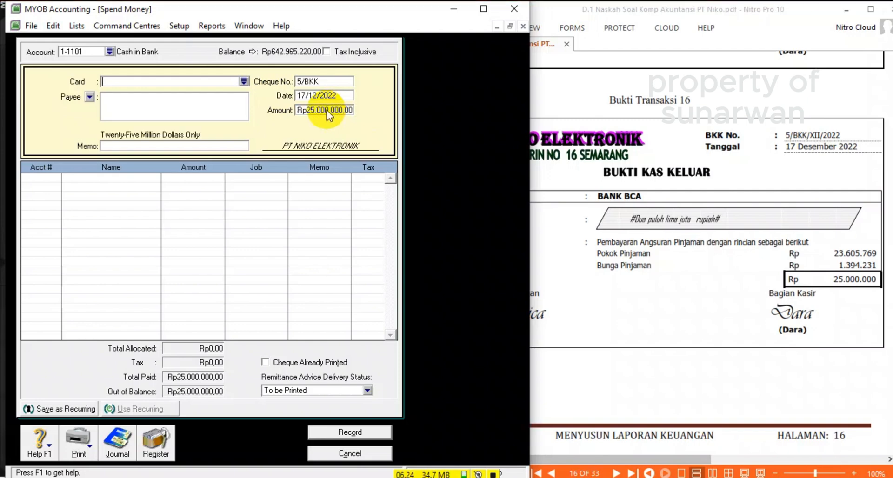
# Step: Allocate Rp23.605.769 of the payment to account 2-1107 BCA Long Term-Maturity on the first line
pyautogui.click(40, 178)
pyautogui.click(57, 178)
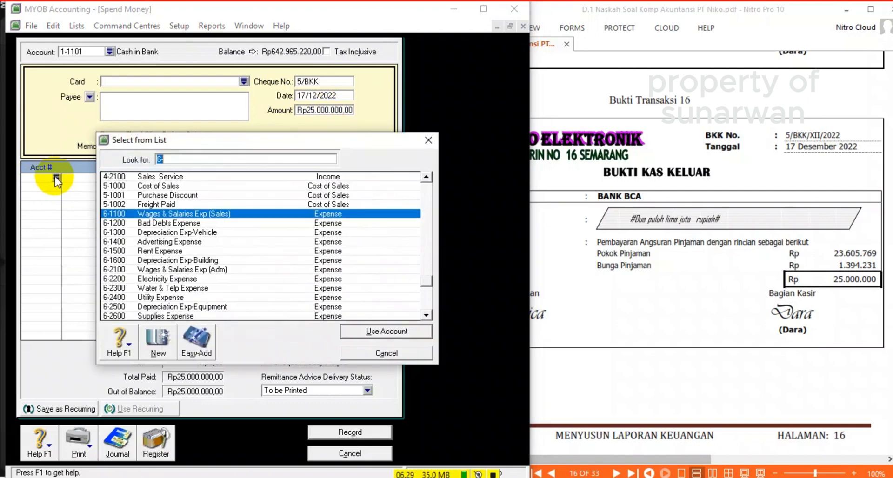
pyautogui.scroll(4, 223, 254)
pyautogui.scroll(1, 222, 253)
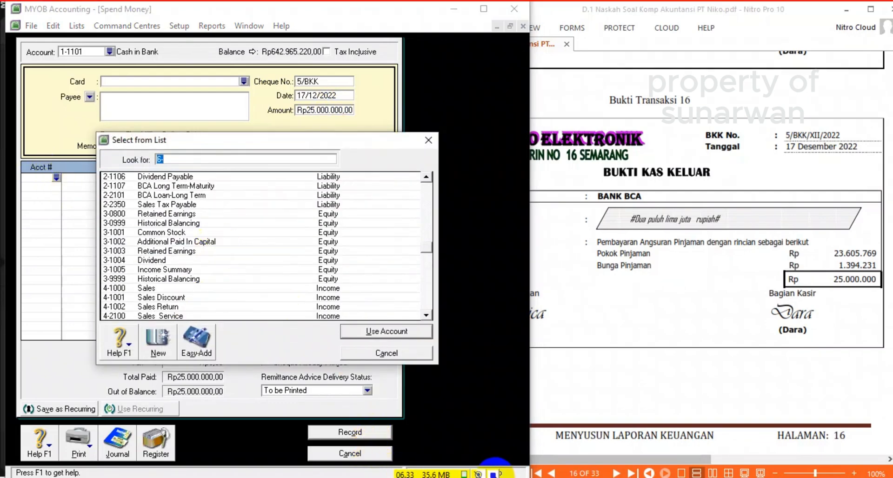
pyautogui.doubleClick(214, 186)
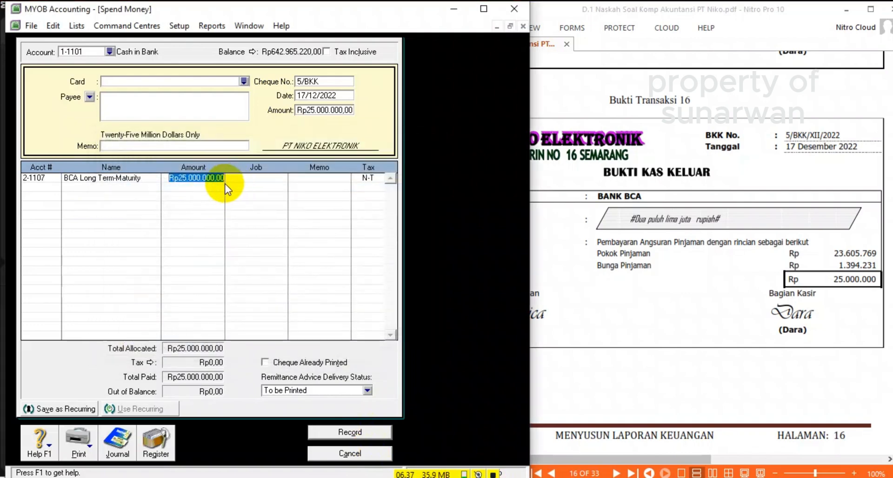
pyautogui.write('2360576')
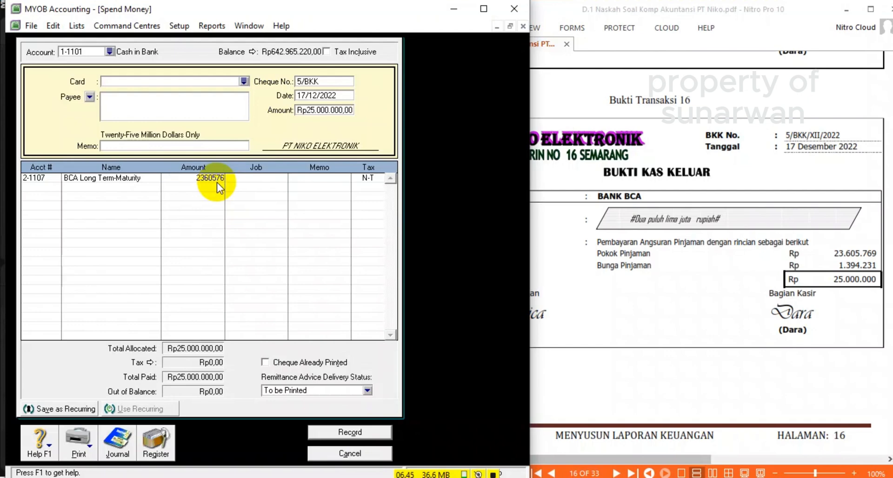
pyautogui.write('9')
pyautogui.press('Tab')
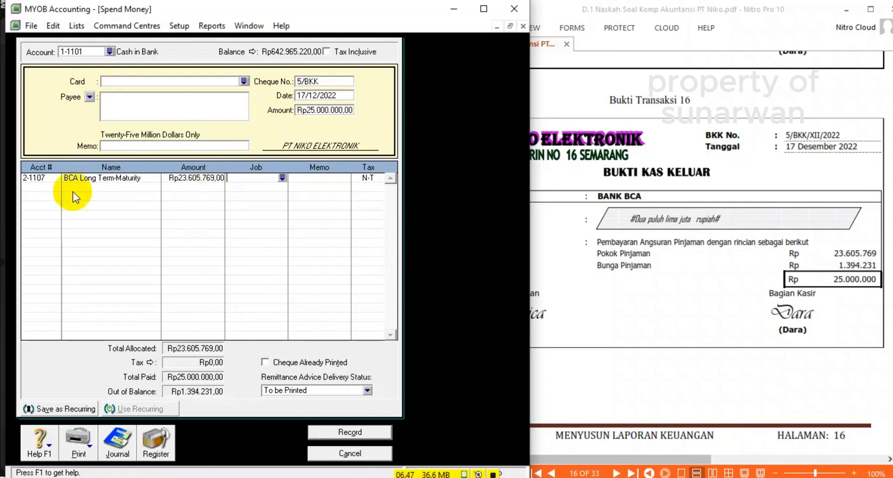
# Step: Allocate the remaining Rp1.394.231 to account 8-2002 Interest Expense on the second line and record the payment
pyautogui.click(42, 187)
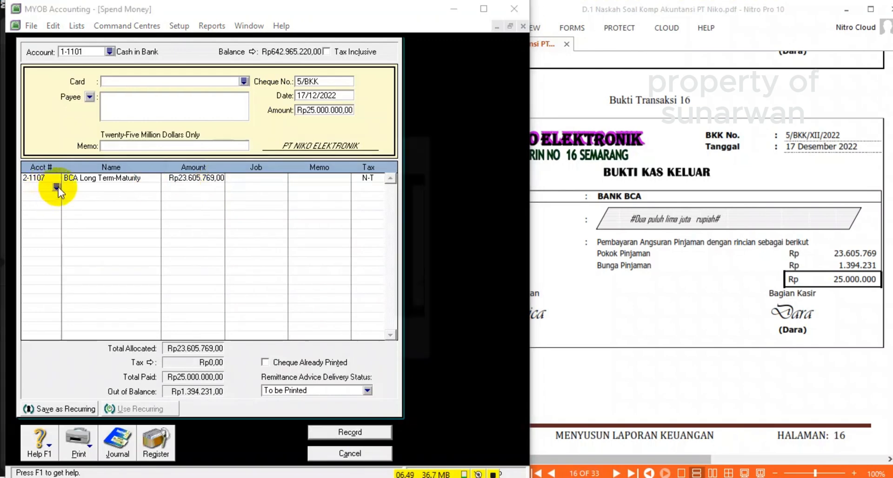
pyautogui.click(57, 187)
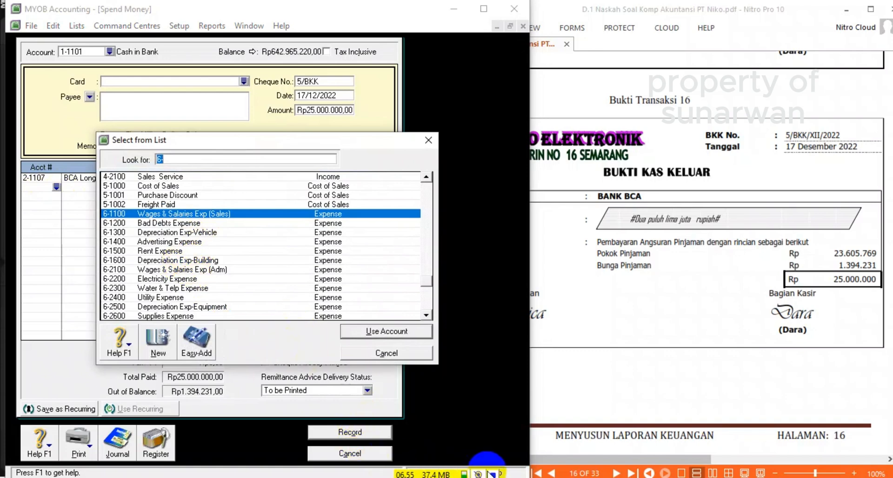
pyautogui.write('8-2002')
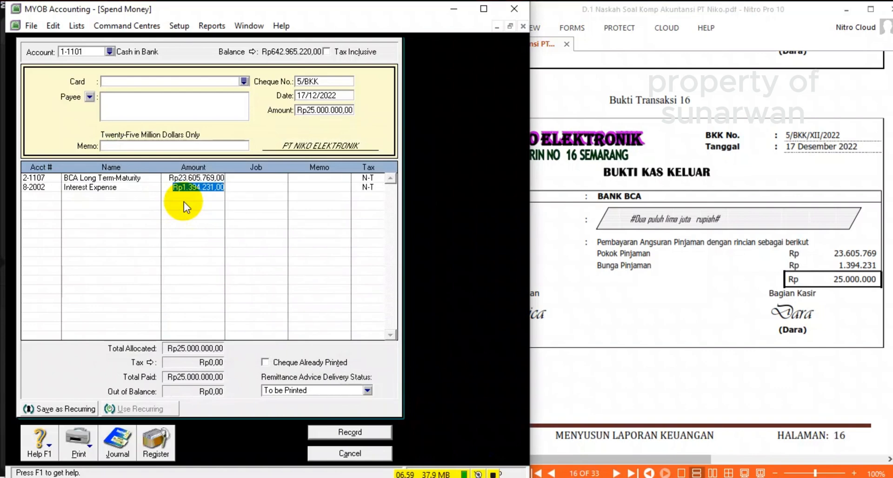
pyautogui.press('Tab')
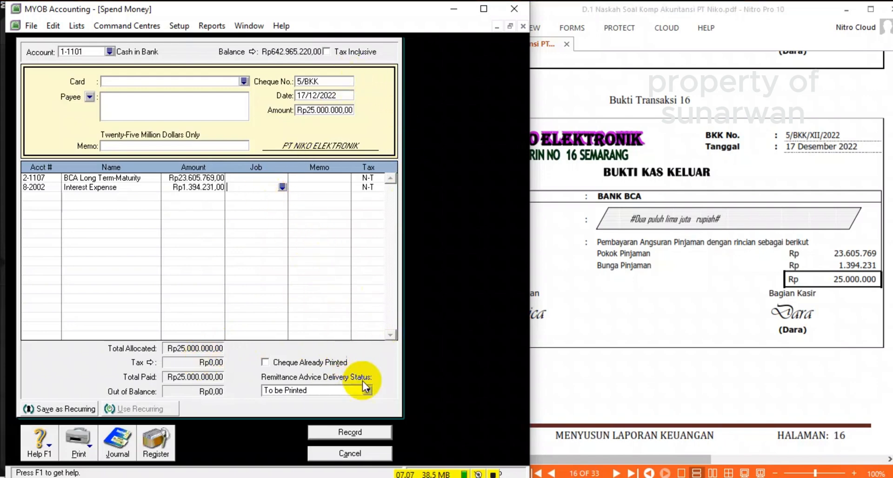
pyautogui.click(357, 432)
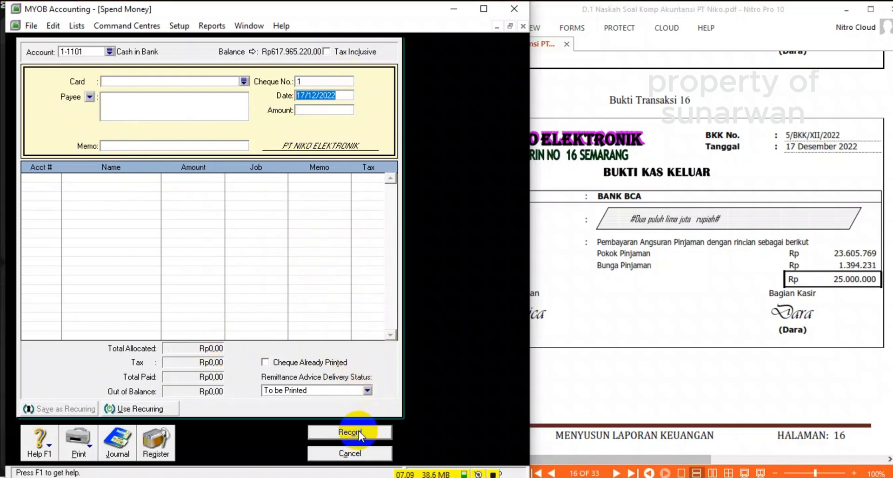
# Step: Switch to the PDF in Nitro Pro and examine the sales invoice of Bukti Transaksi 17
pyautogui.click(765, 197)
pyautogui.scroll(-3, 683, 188)
pyautogui.scroll(-6, 683, 189)
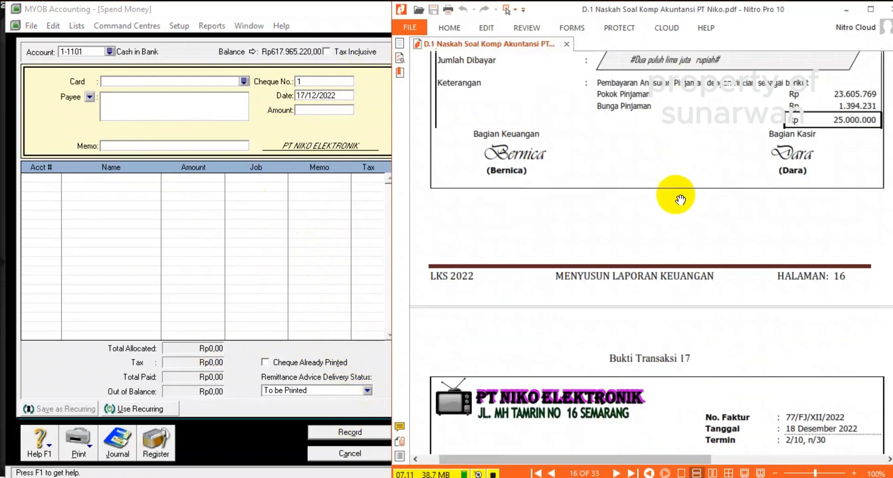
pyautogui.scroll(-4, 462, 253)
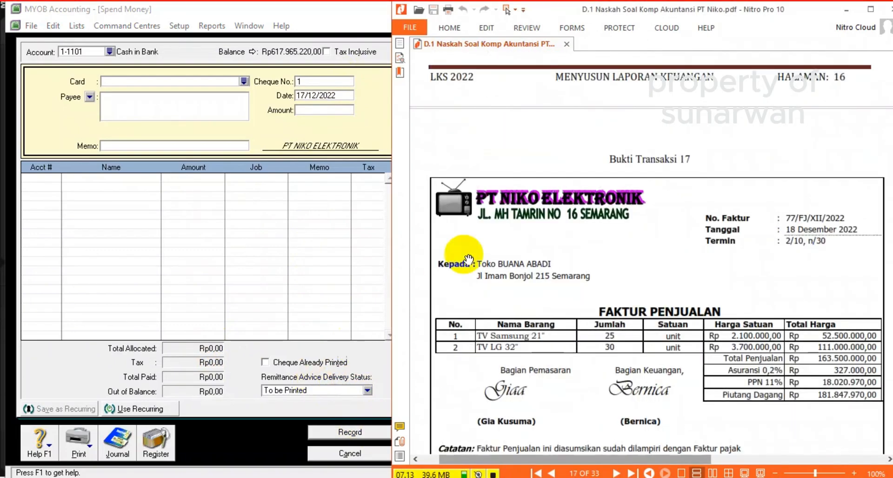
# Step: Close the Spend Money window in MYOB and start a new sales invoice for customer TOKO BUANA ABADI
pyautogui.click(342, 455)
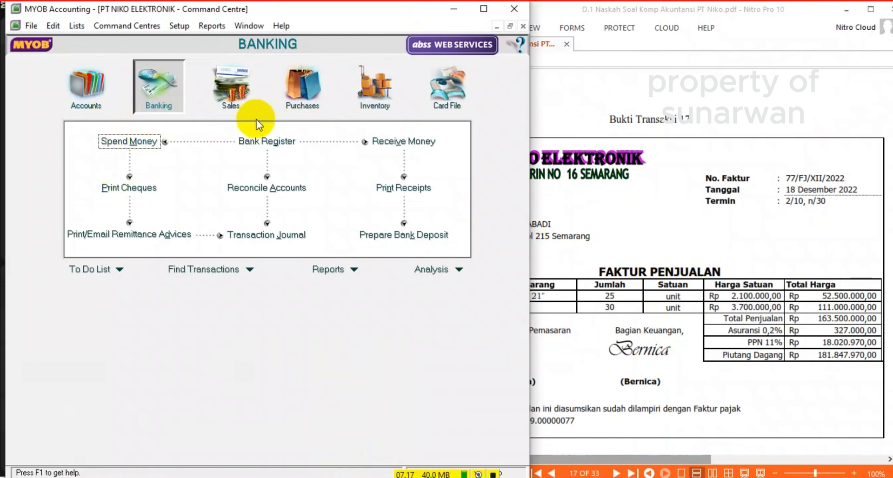
pyautogui.click(234, 89)
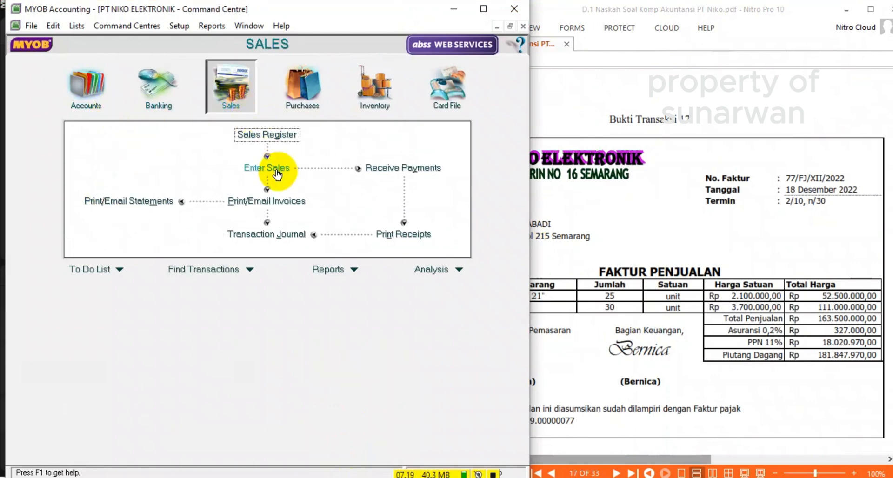
pyautogui.click(277, 168)
pyautogui.click(617, 126)
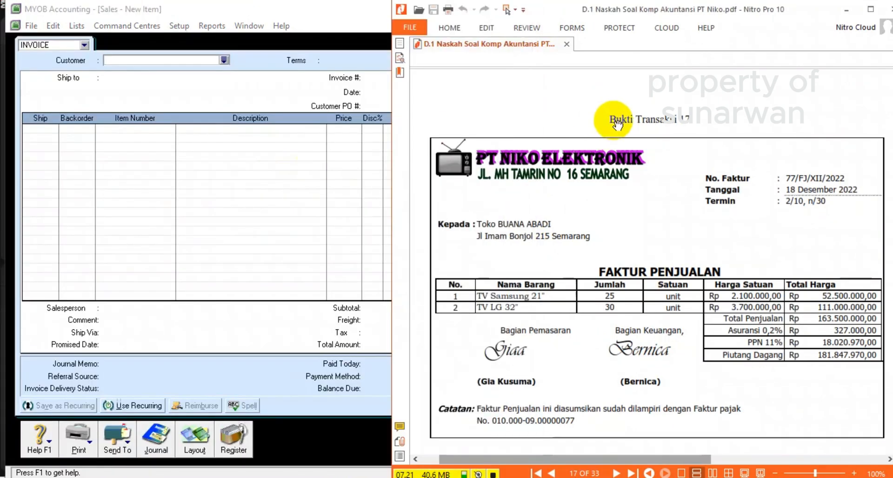
pyautogui.click(224, 60)
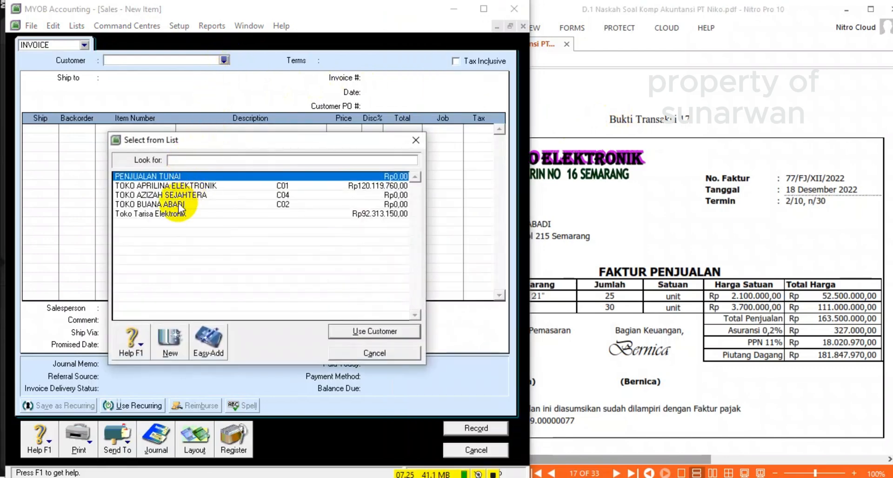
pyautogui.doubleClick(177, 205)
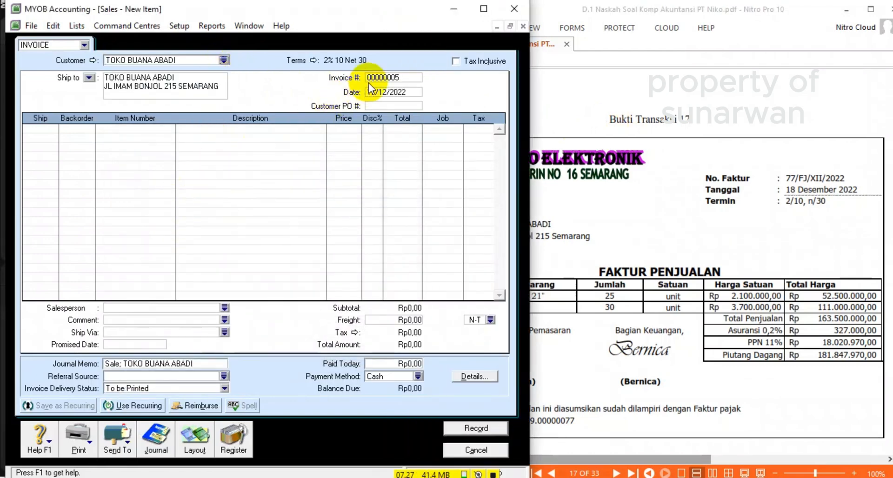
# Step: Set the invoice number to 77/FJ and the invoice date to 18/12/2022
pyautogui.click(384, 78)
pyautogui.write('77')
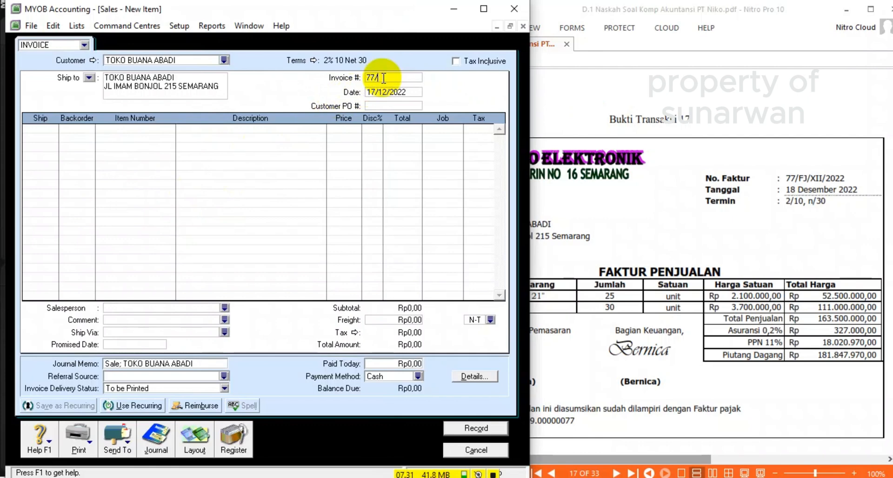
pyautogui.write('/FJ')
pyautogui.press('Tab')
pyautogui.click(372, 91)
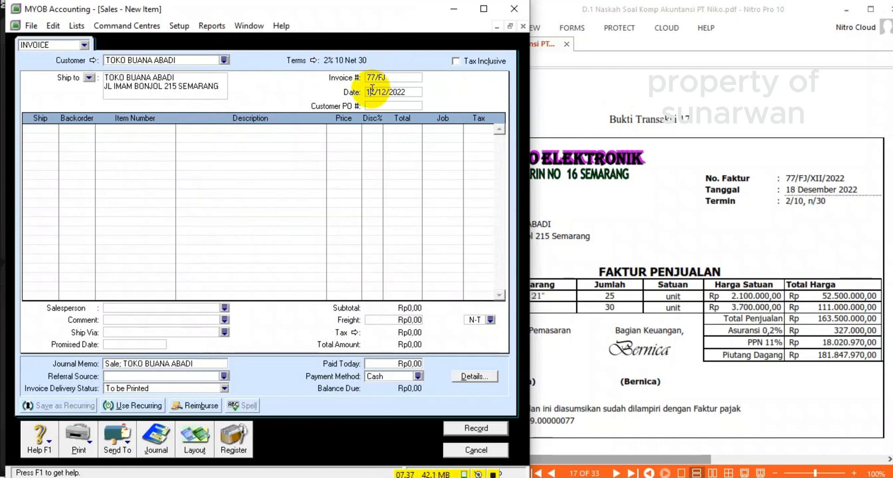
pyautogui.press('BackSpace')
pyautogui.write('8')
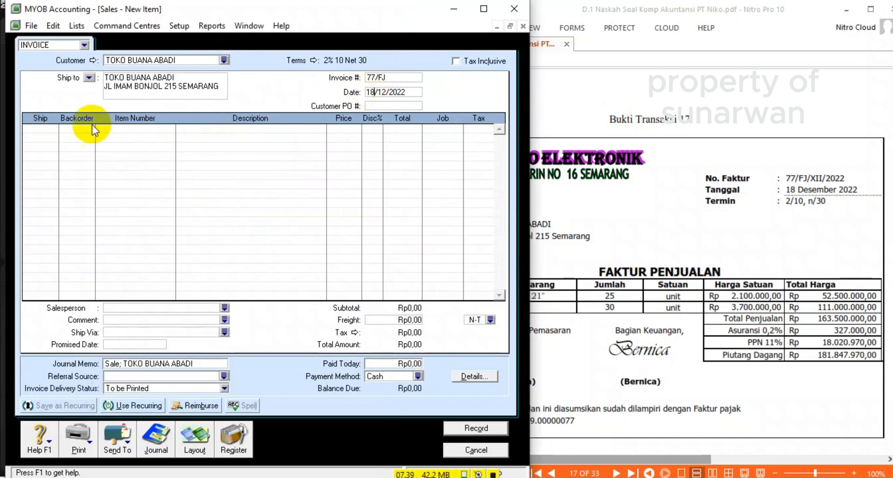
# Step: Enter a first invoice line for 25 units of the item SAMSUNG (TV SAMSUNG 21")
pyautogui.click(41, 130)
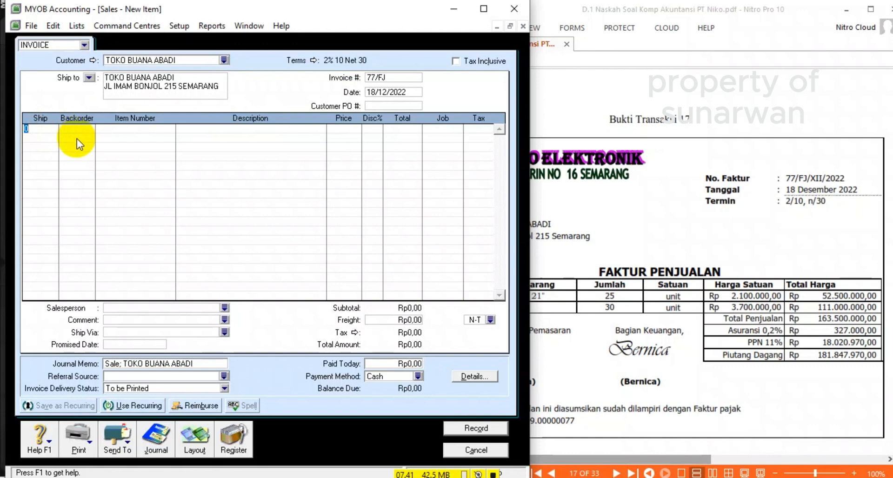
pyautogui.write('25')
pyautogui.press('Tab')
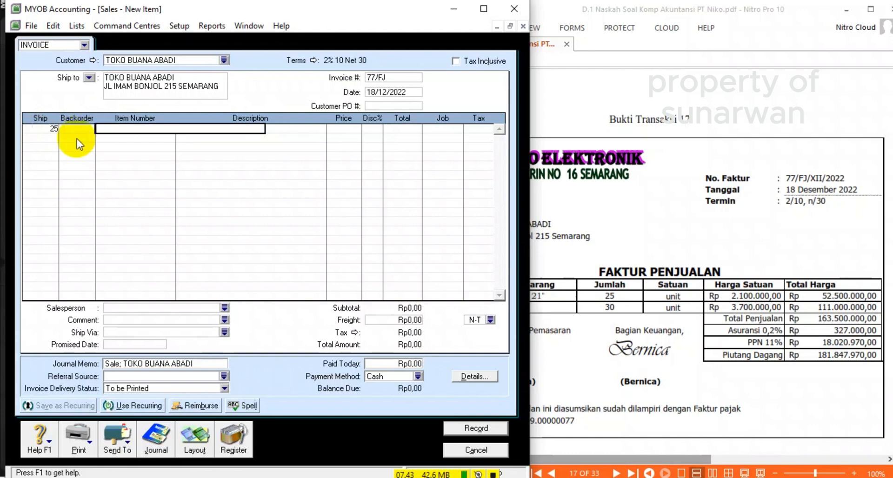
pyautogui.press('Tab')
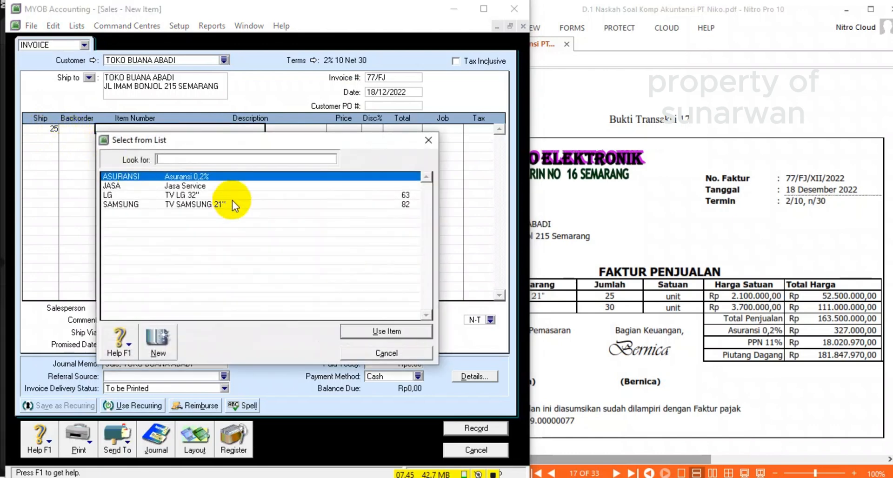
pyautogui.doubleClick(204, 205)
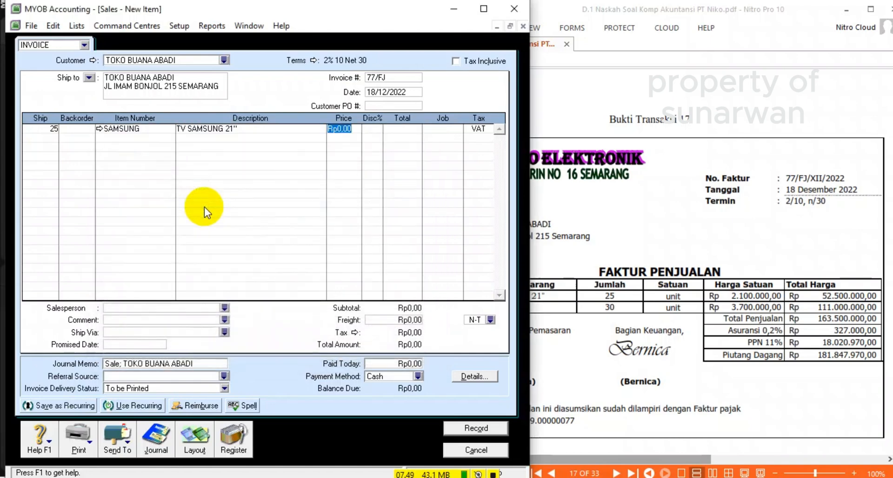
pyautogui.write('25')
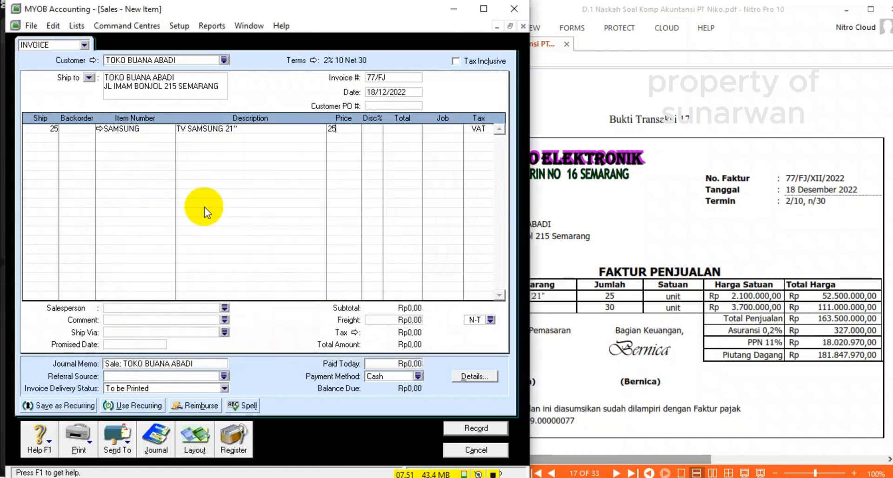
pyautogui.press('Tab')
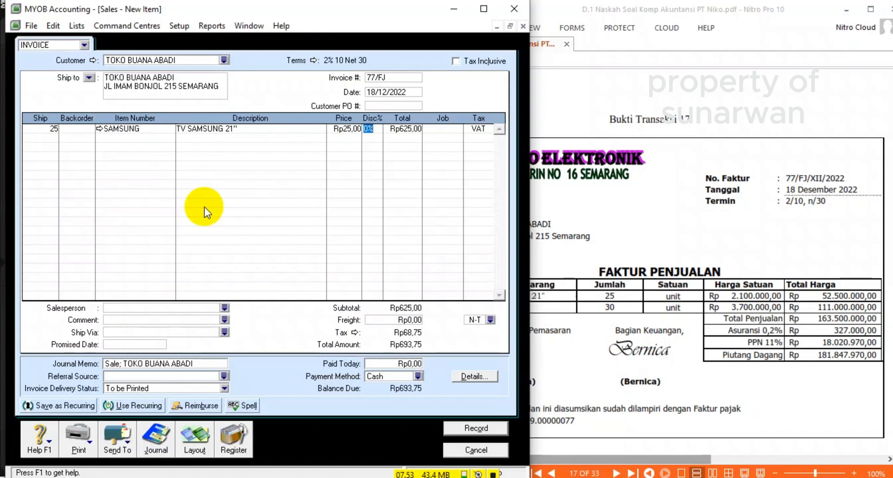
pyautogui.press('Tab')
# Step: Set the unit price of the SAMSUNG line to Rp2.100.000
pyautogui.click(351, 131)
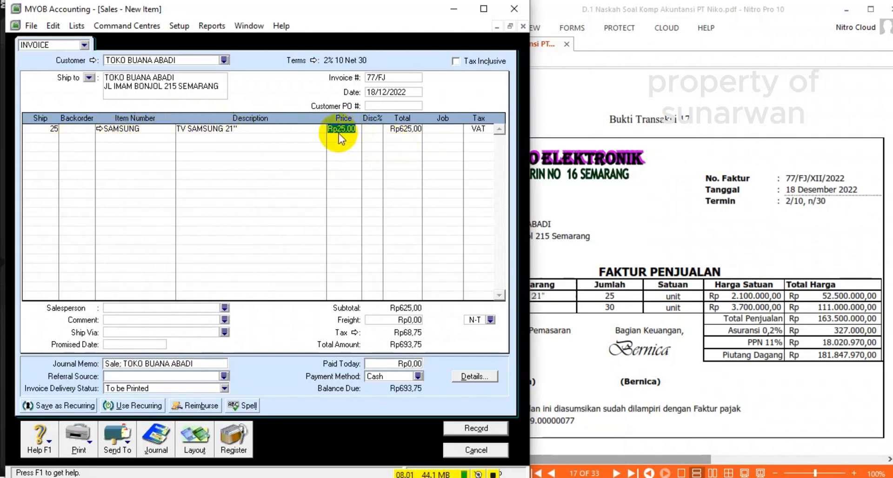
pyautogui.write('321')
pyautogui.press('BackSpace')
pyautogui.press('BackSpace')
pyautogui.write('2100000')
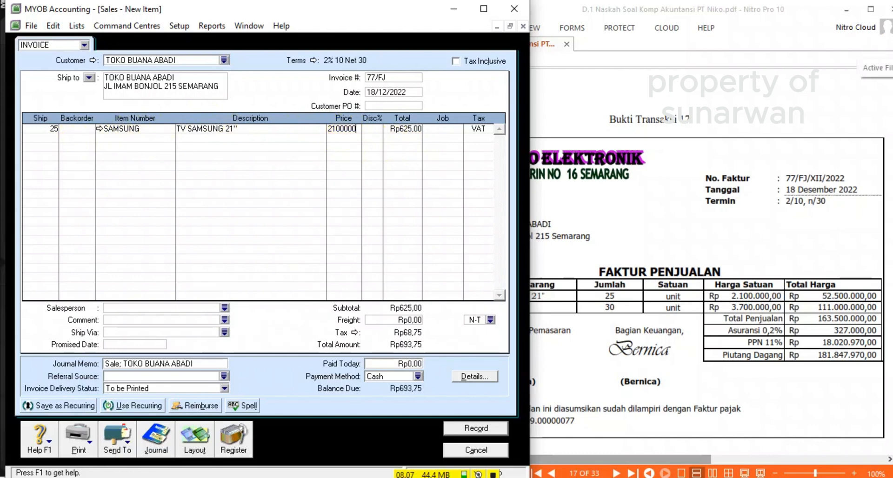
pyautogui.press('Tab')
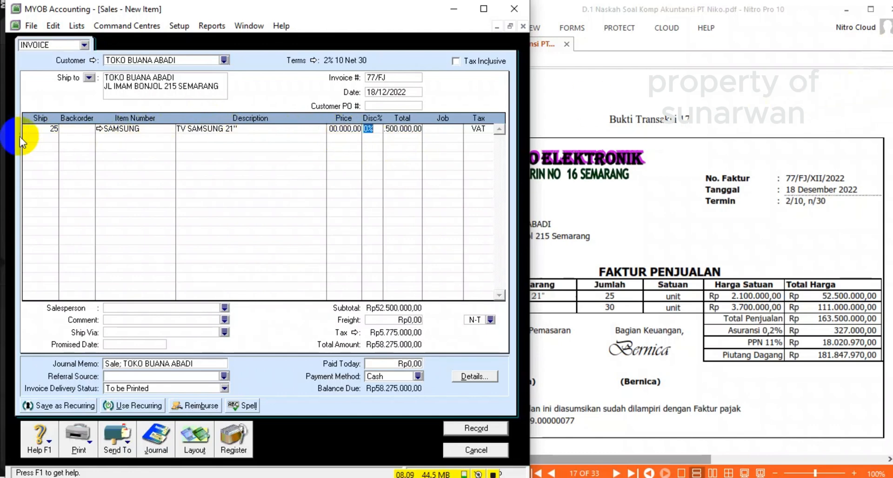
# Step: Add a second invoice line for 30 units of the item LG (TV LG 32") at Rp3.700.000 each
pyautogui.click(38, 141)
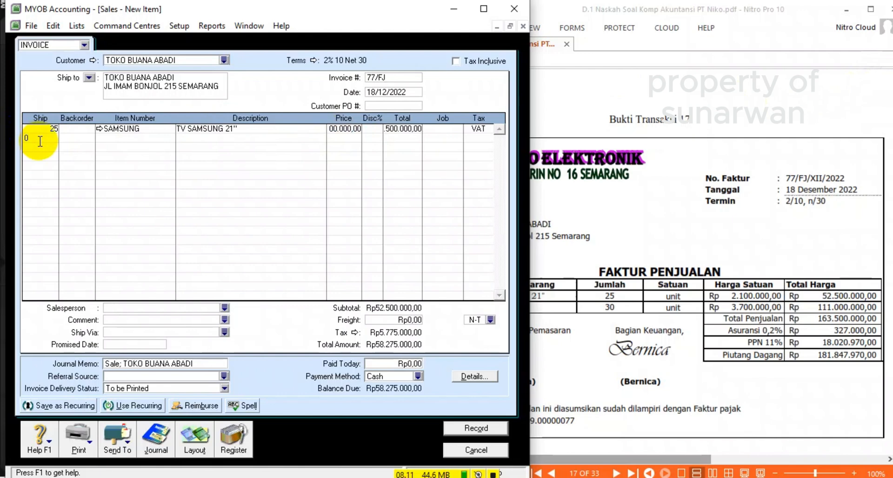
pyautogui.press('BackSpace')
pyautogui.write('30')
pyautogui.press('Tab')
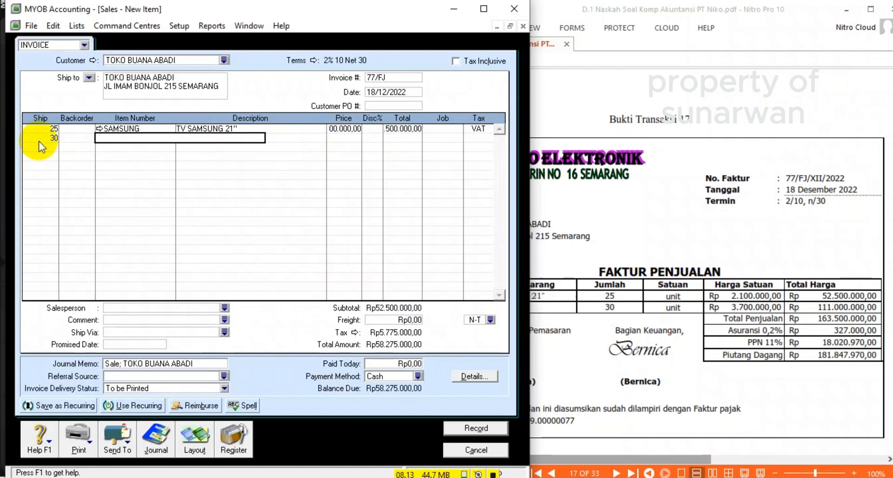
pyautogui.press('Tab')
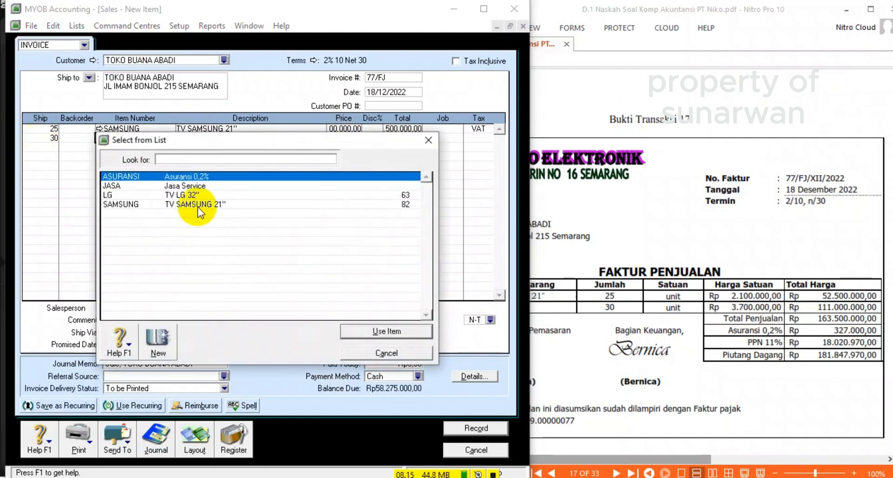
pyautogui.doubleClick(199, 195)
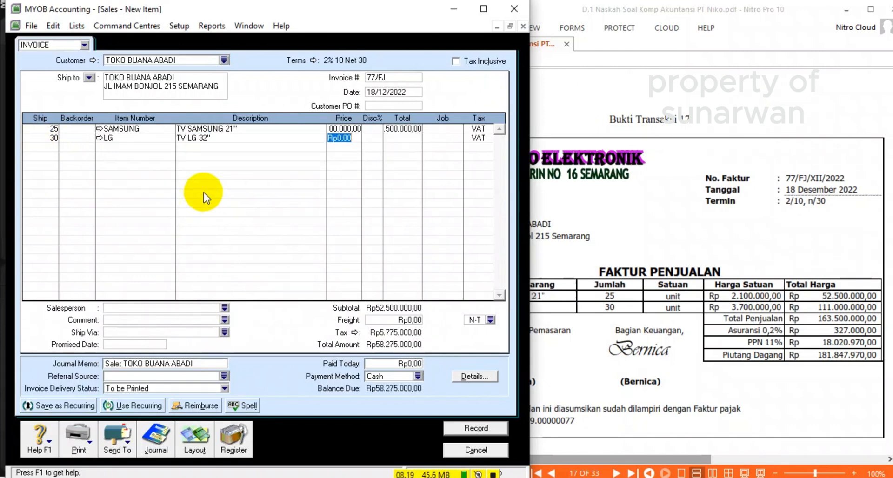
pyautogui.write('3700000')
pyautogui.press('Tab')
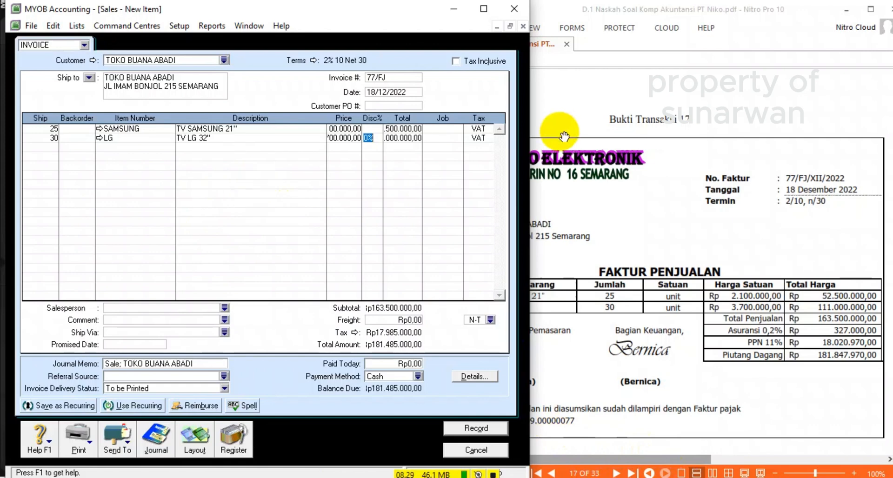
pyautogui.press('Return')
pyautogui.press('Return')
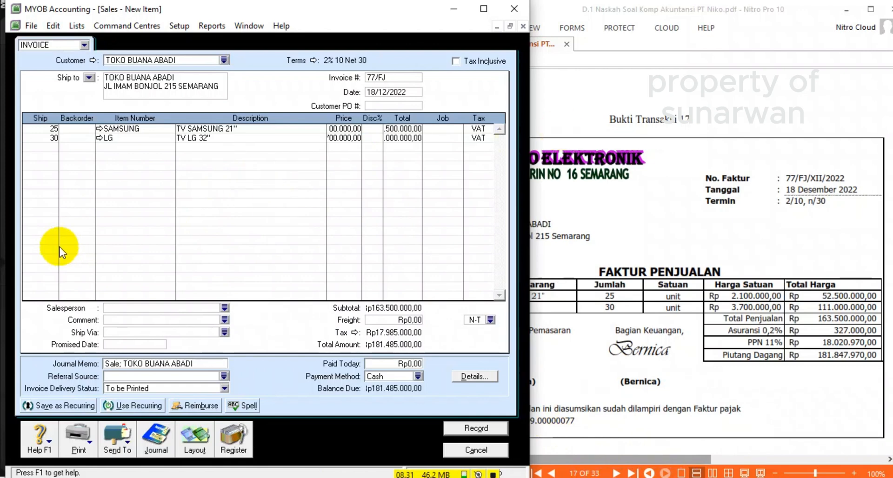
# Step: Add a third invoice line for the item ASURANSI (Asuransi 0,2%) without a quantity and with a total of Rp327.000
pyautogui.click(49, 146)
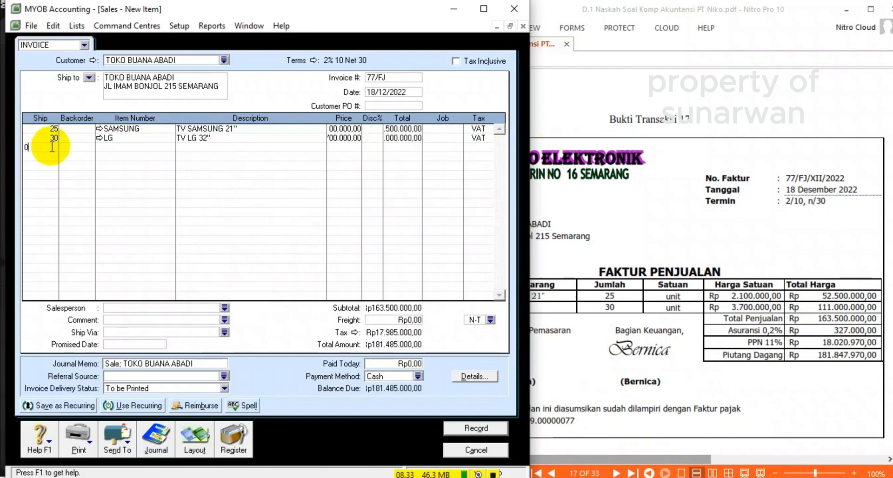
pyautogui.press('Tab')
pyautogui.press('Tab')
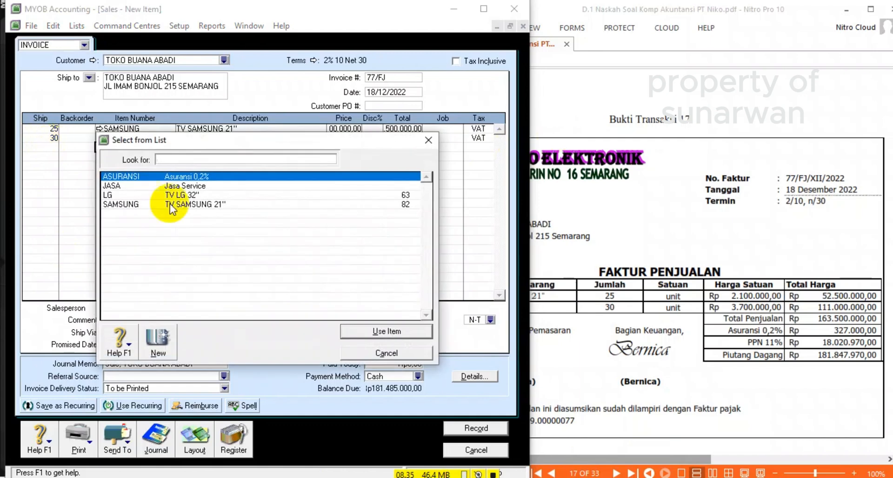
pyautogui.doubleClick(199, 176)
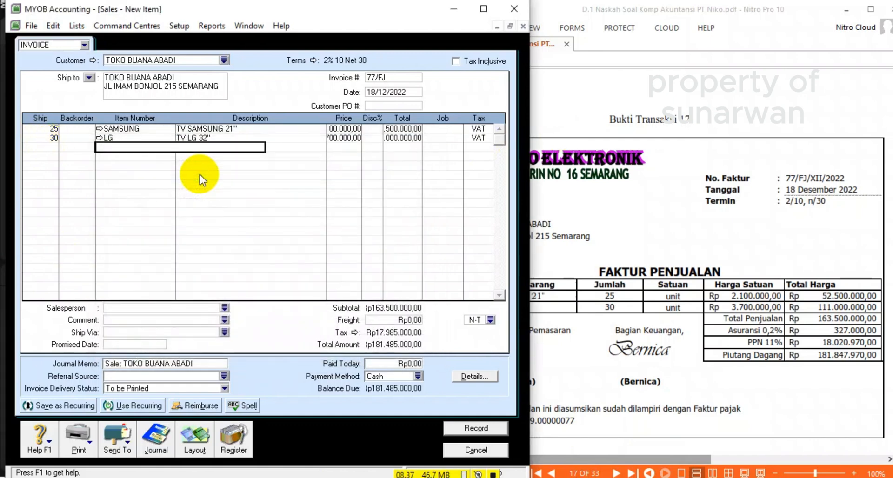
pyautogui.press('Tab')
pyautogui.press('Tab')
pyautogui.press('Tab')
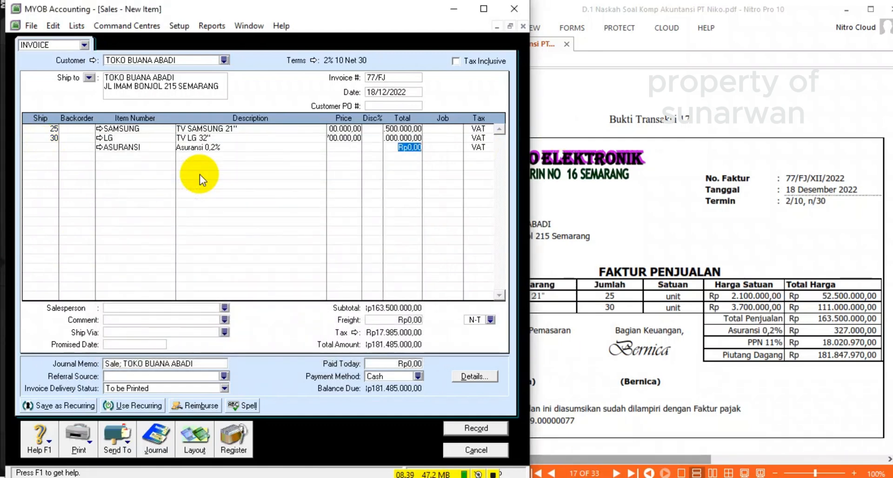
pyautogui.write('327000')
pyautogui.press('Tab')
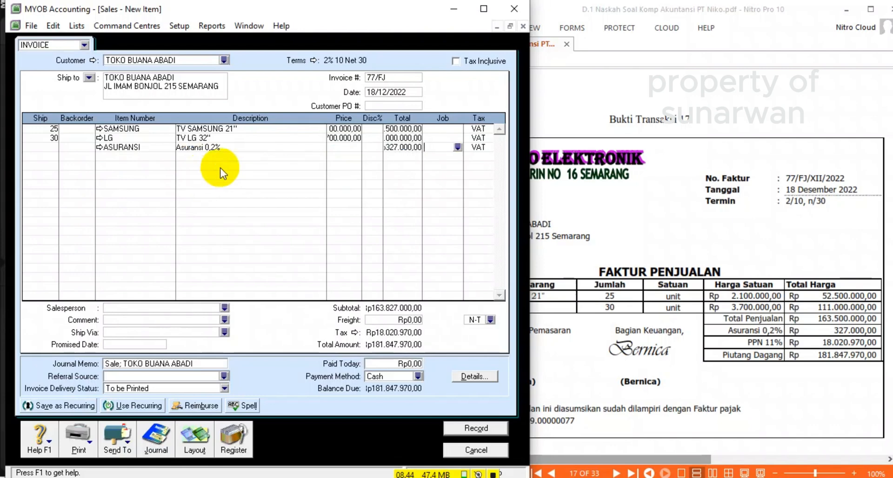
pyautogui.click(109, 156)
pyautogui.press('Tab')
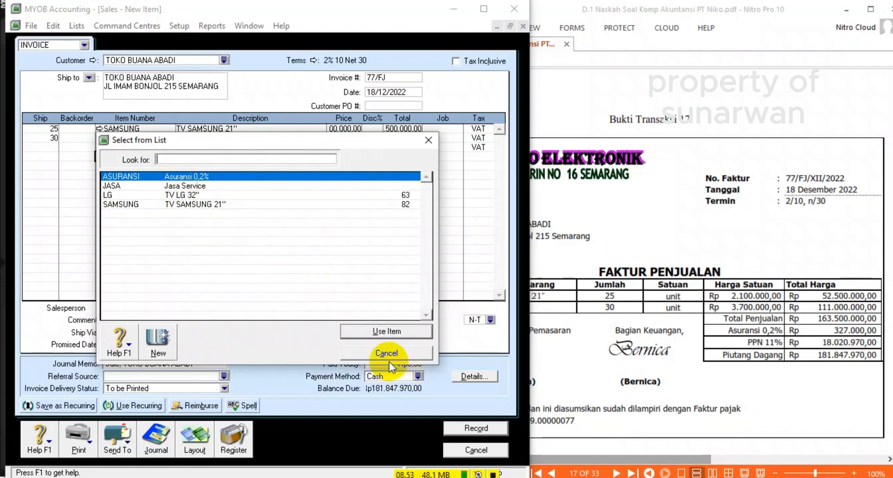
pyautogui.press('Return')
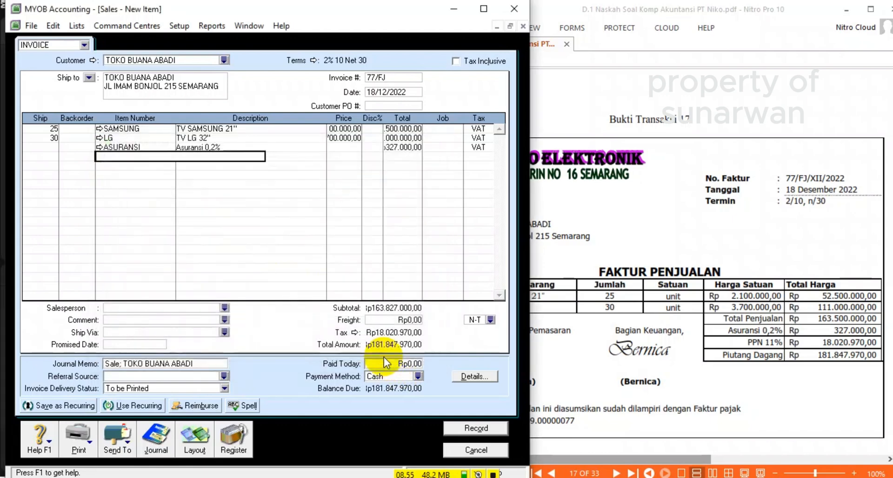
pyautogui.press('Return')
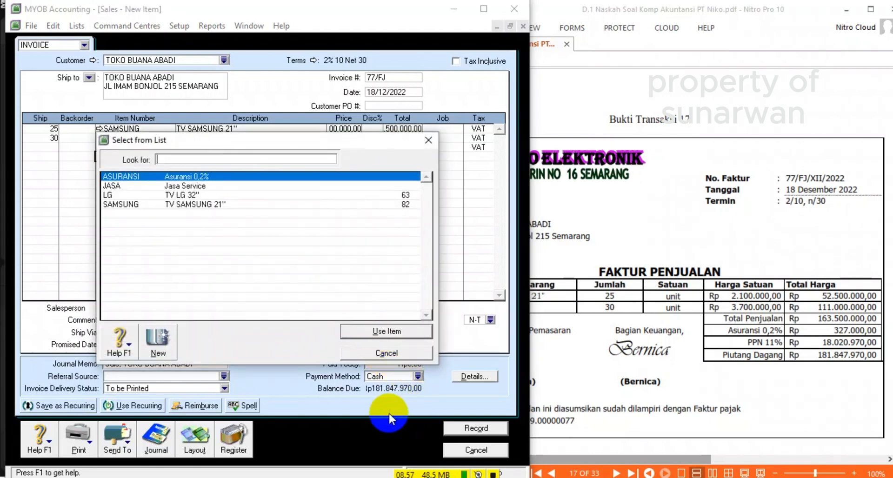
pyautogui.click(392, 352)
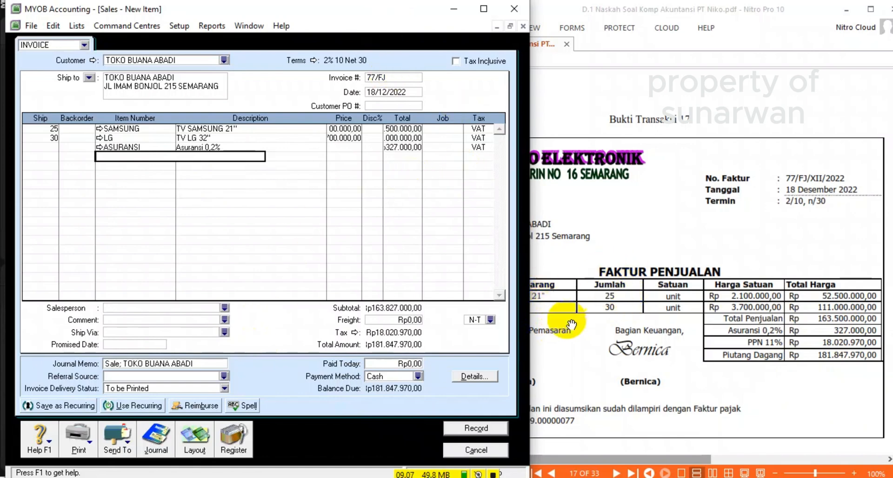
# Step: Record the sales invoice and bring up Bukti Transaksi 18 in the PDF in Nitro Pro
pyautogui.click(466, 430)
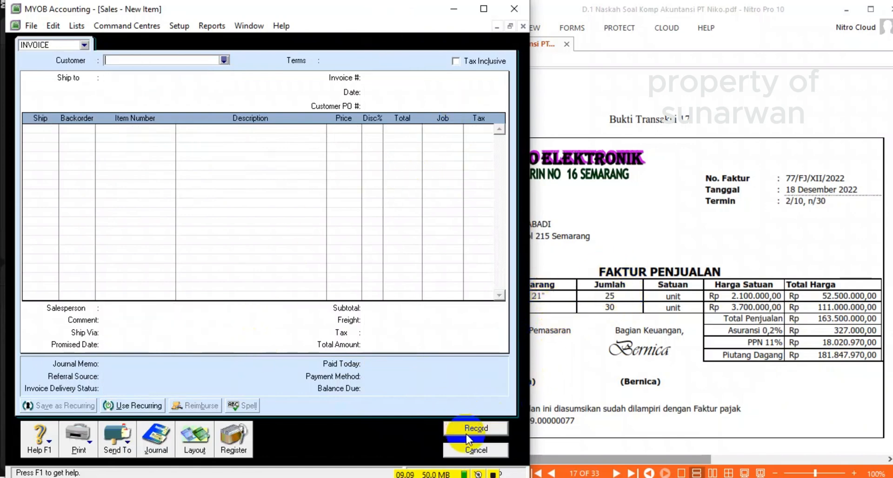
pyautogui.click(697, 326)
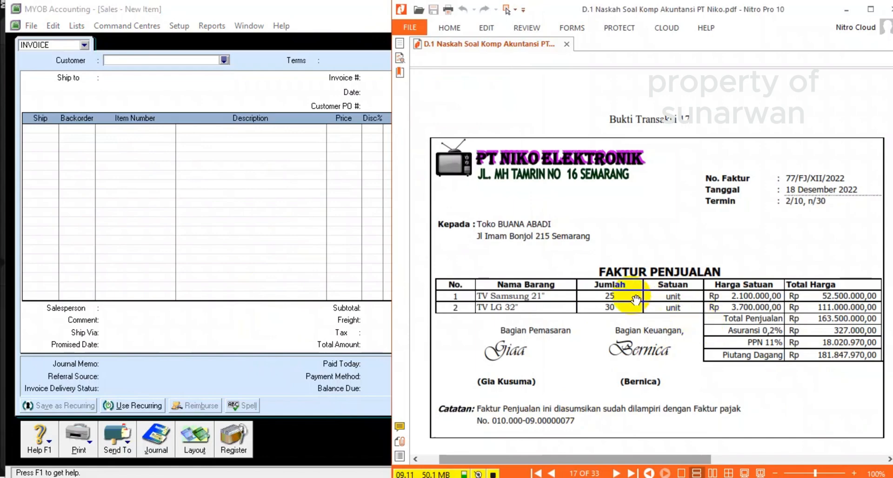
pyautogui.scroll(-10, 635, 300)
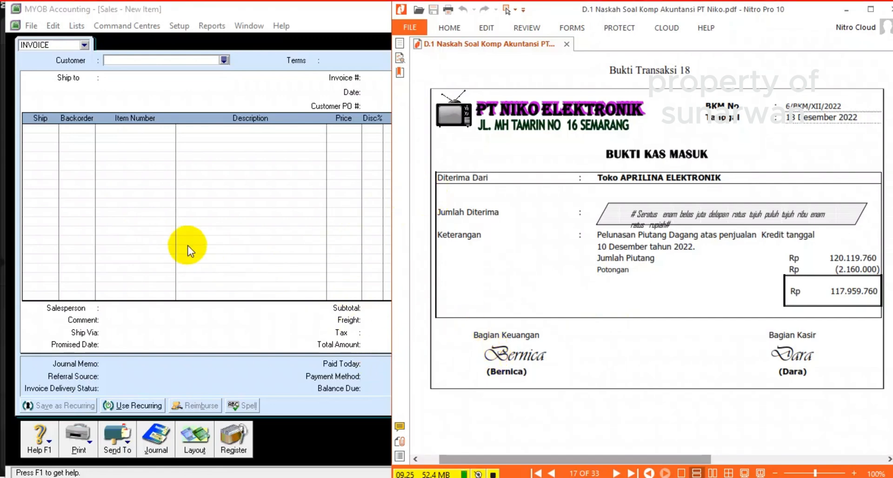
# Step: Close the sales invoice window in MYOB and start a Receive Payments entry for customer TOKO APRILINA ELEKTRONIK
pyautogui.click(197, 263)
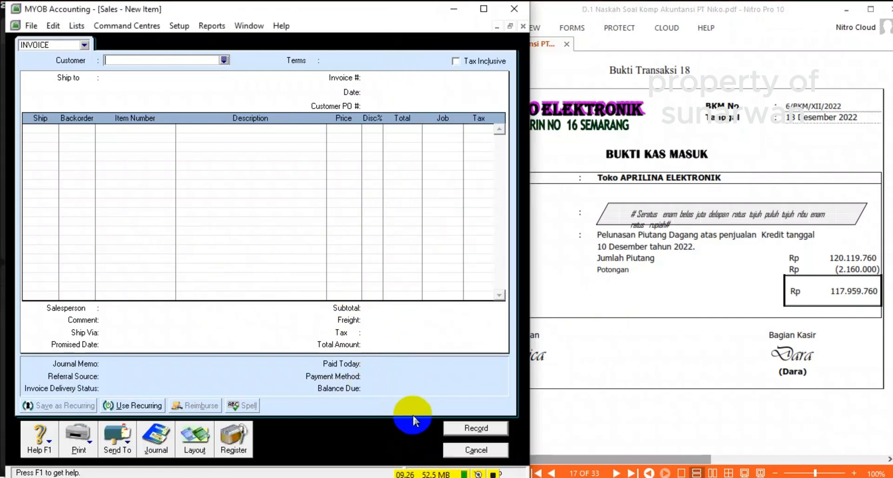
pyautogui.click(473, 449)
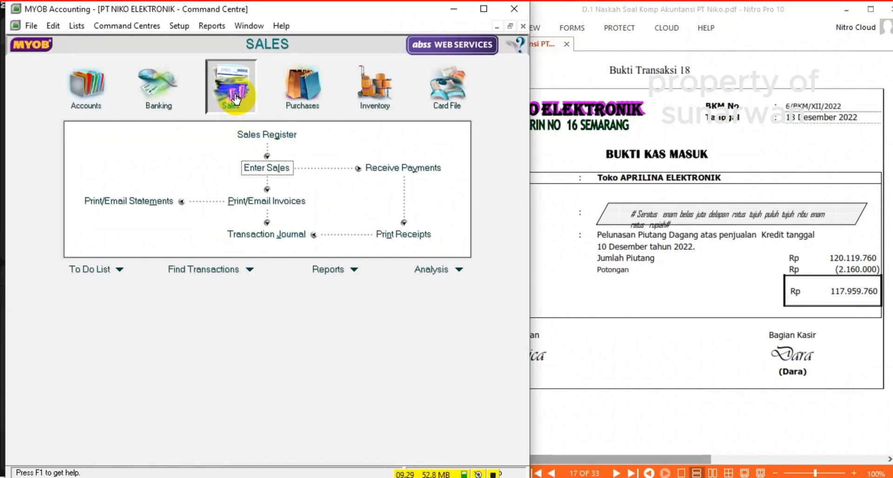
pyautogui.click(400, 168)
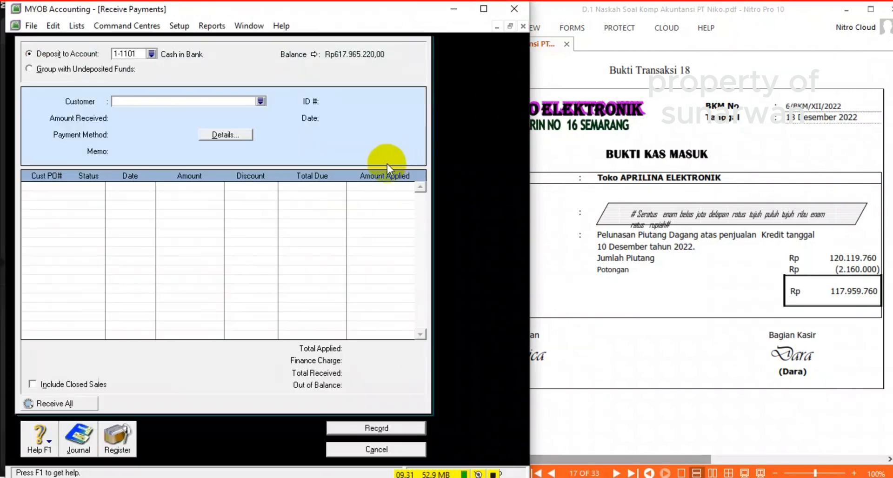
pyautogui.click(259, 101)
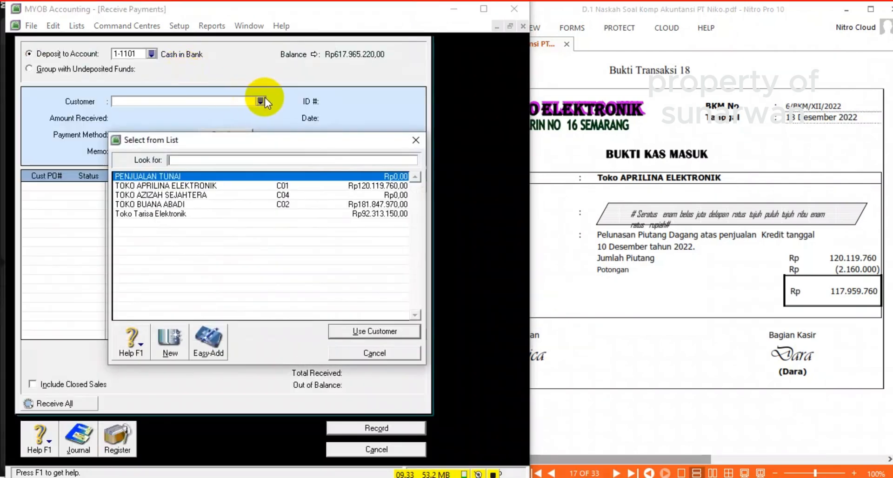
pyautogui.doubleClick(140, 186)
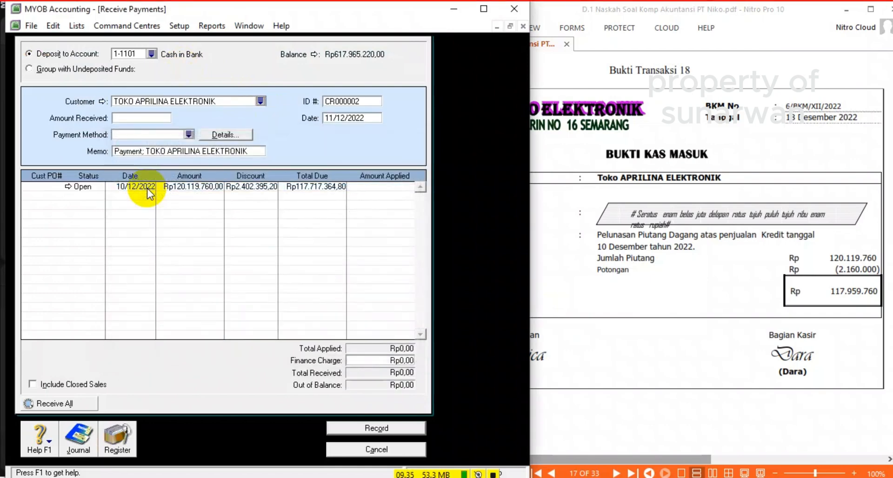
# Step: Set the receipt's ID number to 6/BKM and its date to 18/12/2022
pyautogui.click(348, 102)
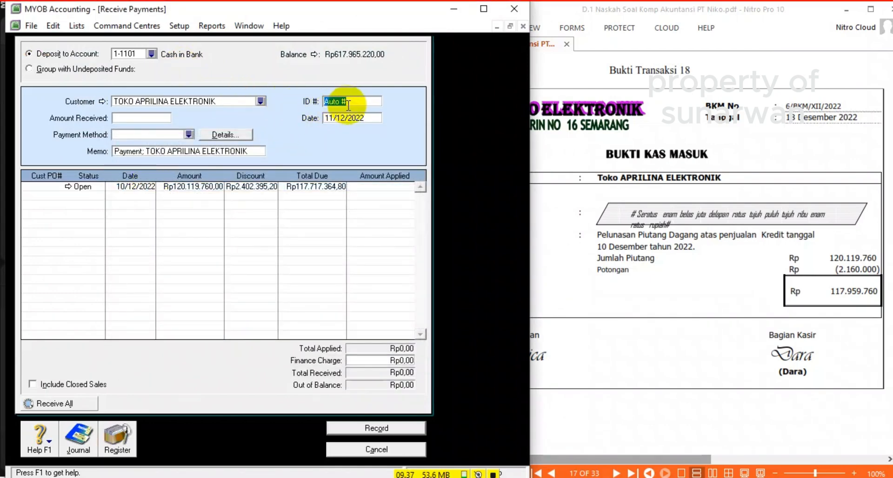
pyautogui.write('6/BKM')
pyautogui.press('Tab')
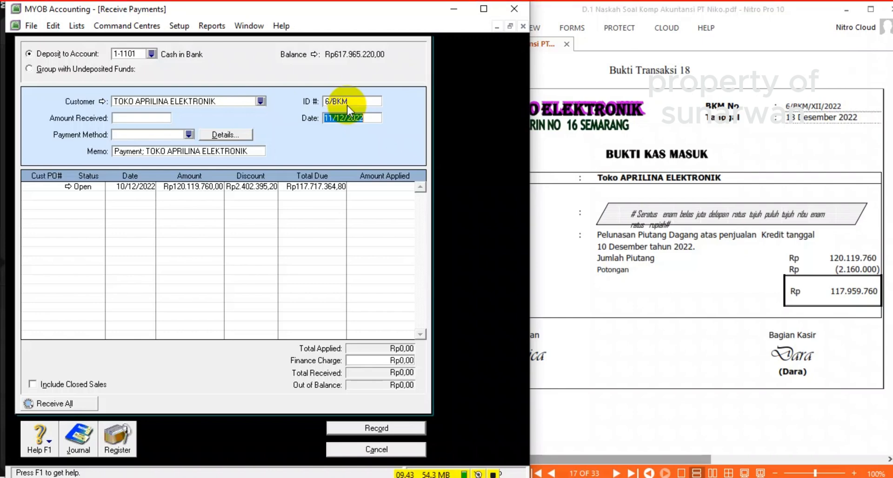
pyautogui.write('18/12/2022')
pyautogui.click(147, 120)
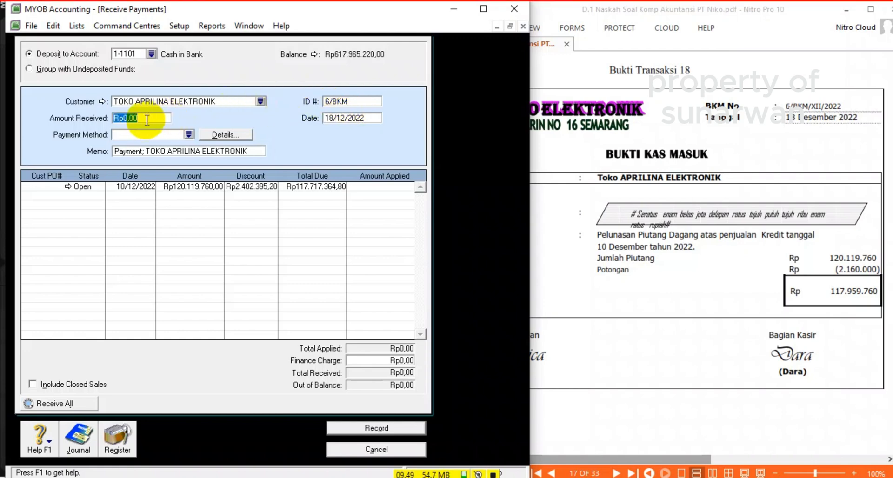
# Step: Set the amount received from TOKO APRILINA ELEKTRONIK to Rp117.959.760
pyautogui.write('117.')
pyautogui.write('95')
pyautogui.write('9.760')
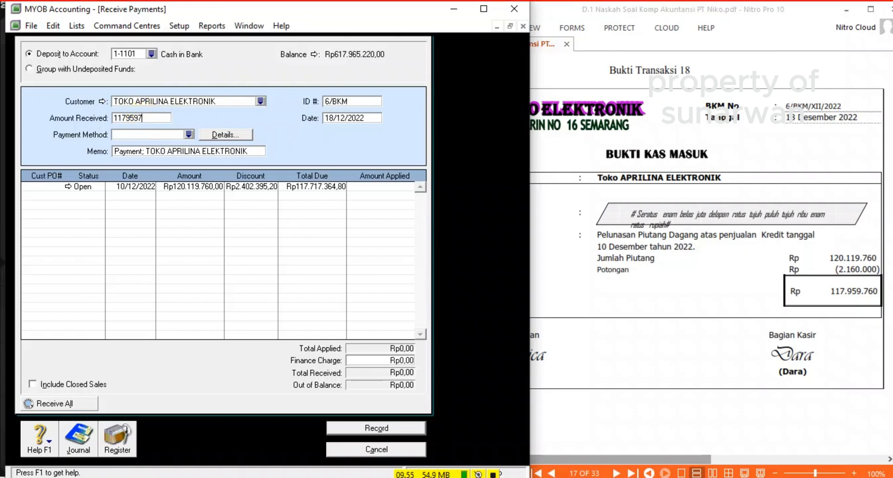
pyautogui.press('Tab')
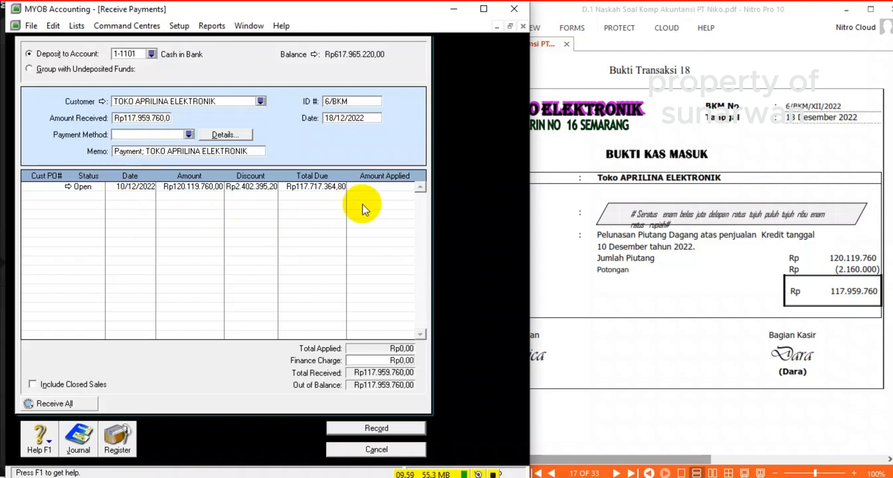
pyautogui.click(477, 279)
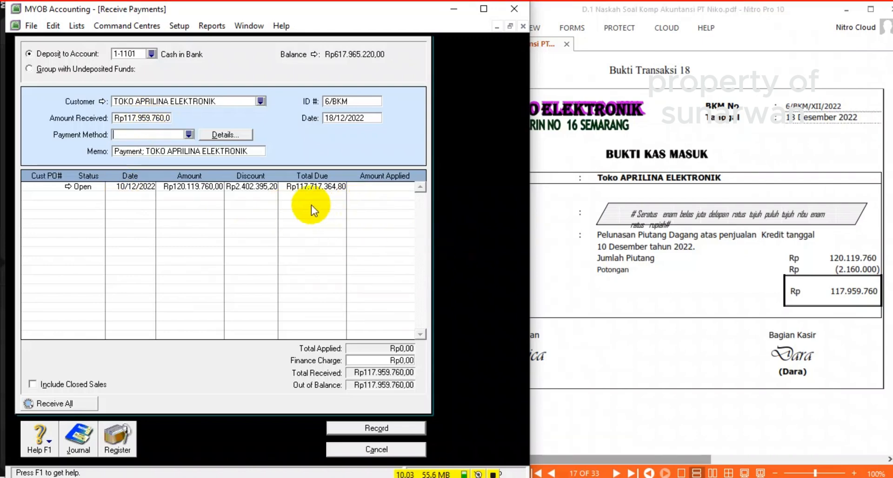
# Step: Set the discount on the open 10/12/2022 invoice to Rp2.160.000 and apply Rp117.959.760 to it
pyautogui.click(254, 187)
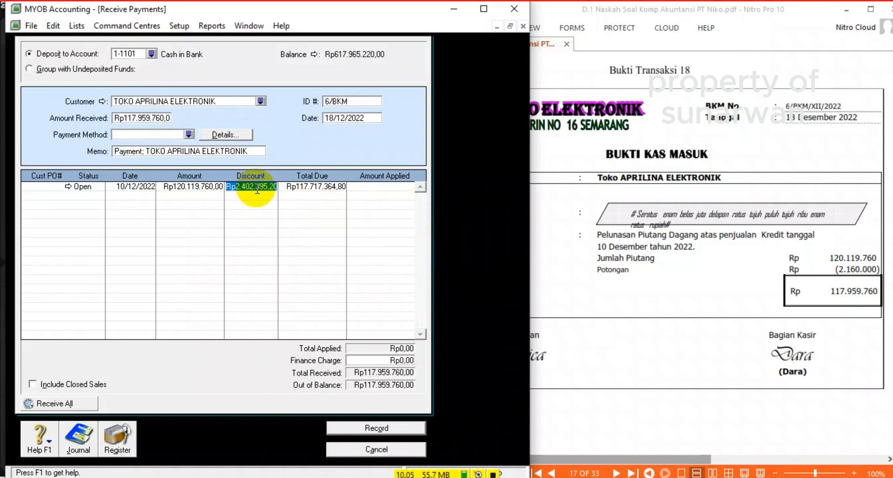
pyautogui.press('BackSpace')
pyautogui.write('2.160.000')
pyautogui.press('Tab')
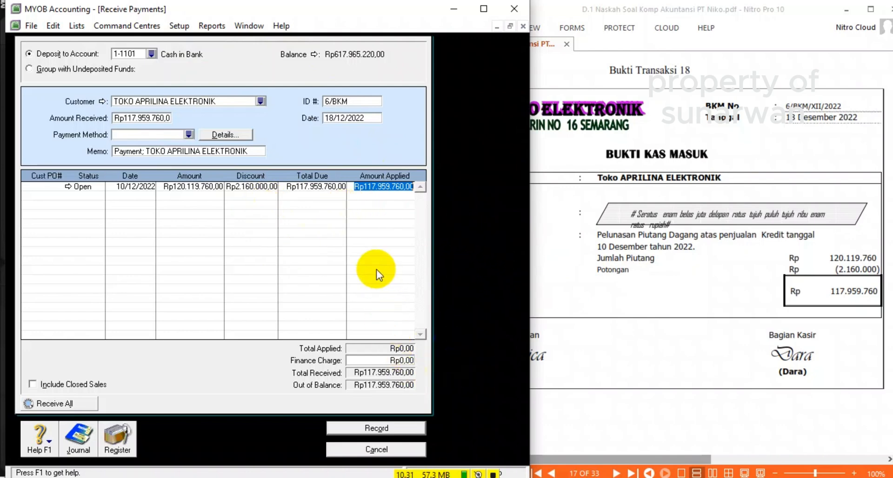
pyautogui.press('Tab')
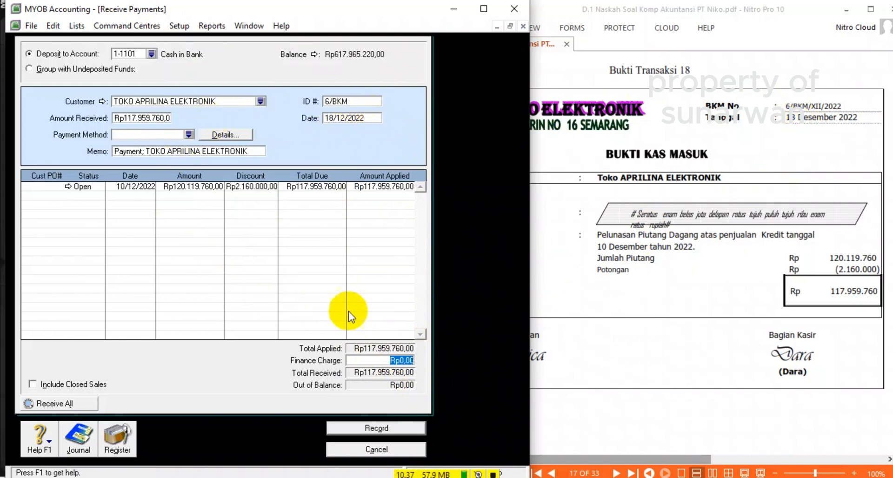
# Step: Record the customer receipt with the discount credit memo left for printing later and close the Receive Payments window
pyautogui.click(393, 429)
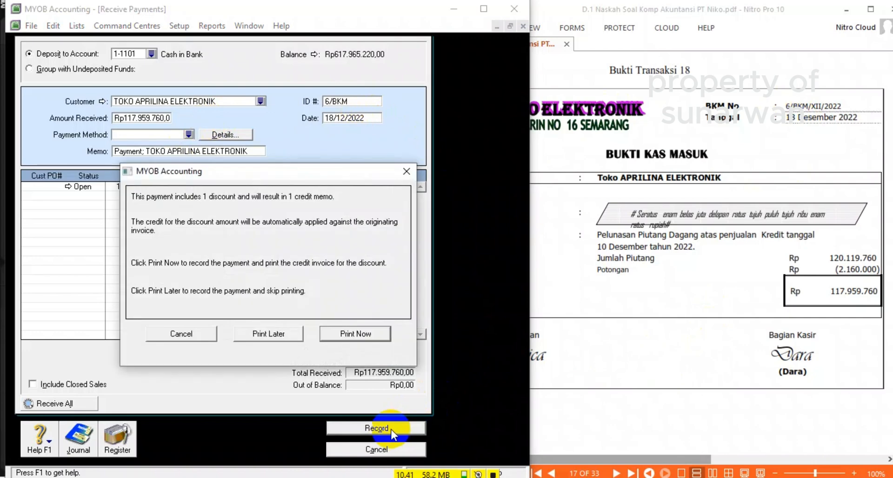
pyautogui.click(272, 335)
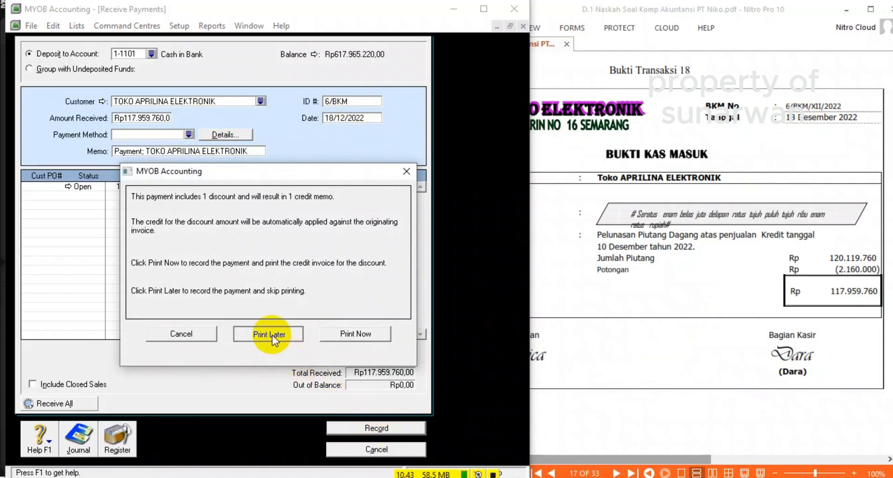
pyautogui.click(344, 450)
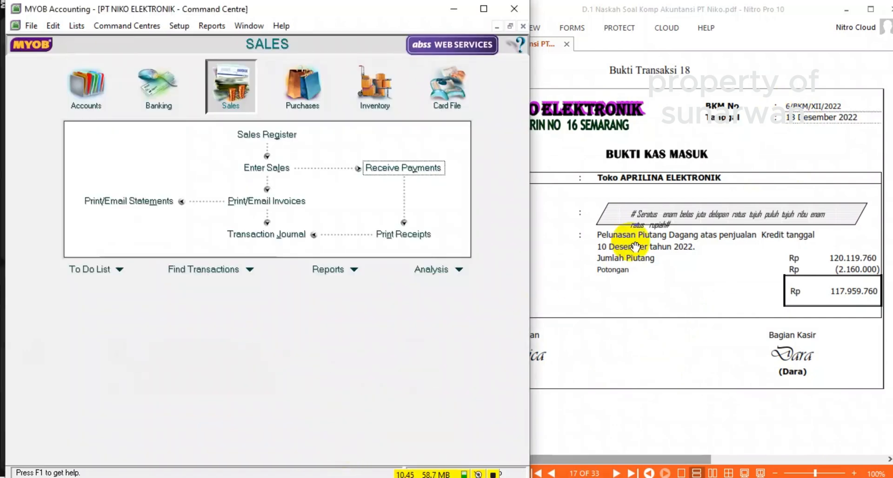
# Step: Bring up Bukti Transaksi 19 in the PDF in Nitro Pro
pyautogui.click(640, 230)
pyautogui.scroll(-5, 646, 230)
pyautogui.scroll(-3, 644, 228)
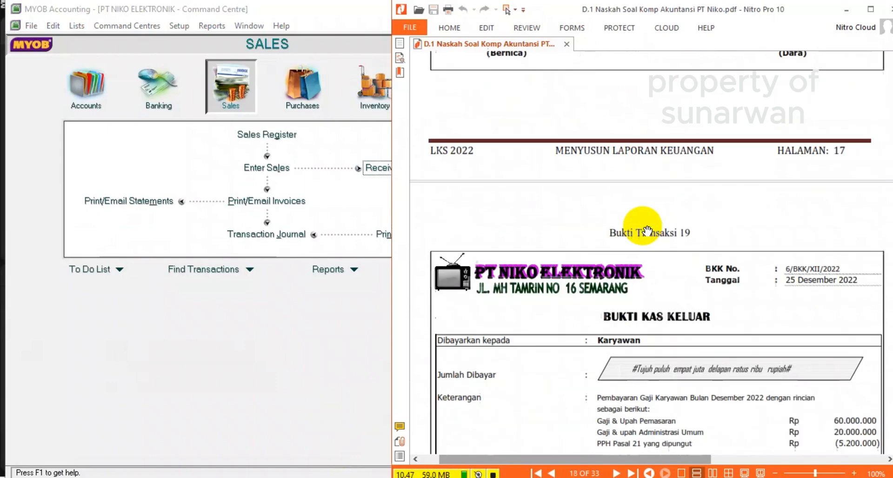
# Step: Open the Transaction Journal in MYOB and check the latest entries across all journals, including receipt 6/BKM and its discount
pyautogui.click(283, 237)
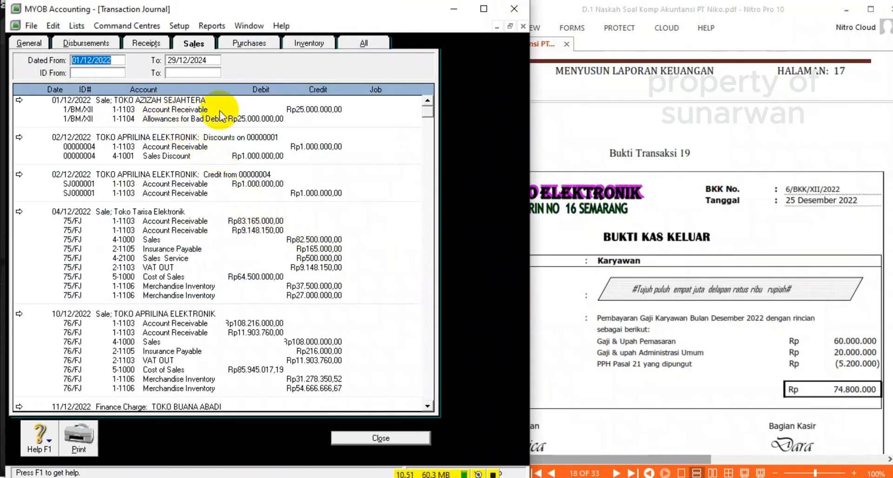
pyautogui.scroll(-10, 259, 122)
pyautogui.click(364, 43)
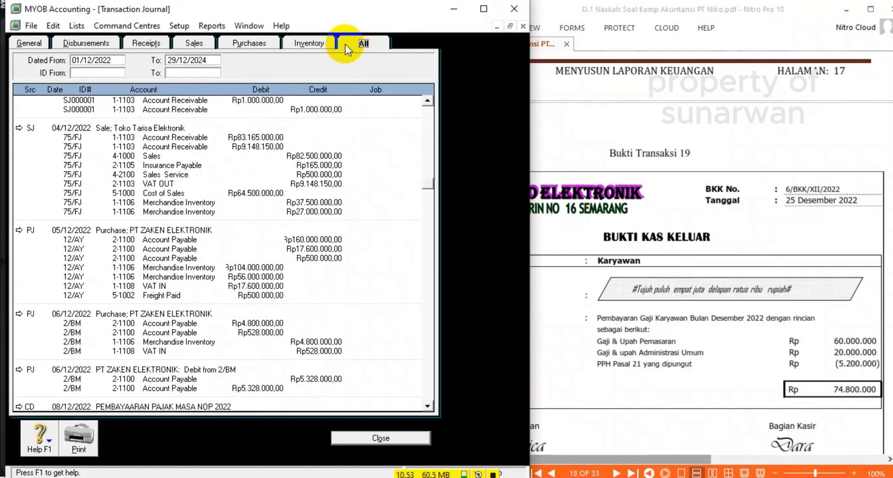
pyautogui.scroll(-12, 216, 186)
pyautogui.scroll(-8, 217, 192)
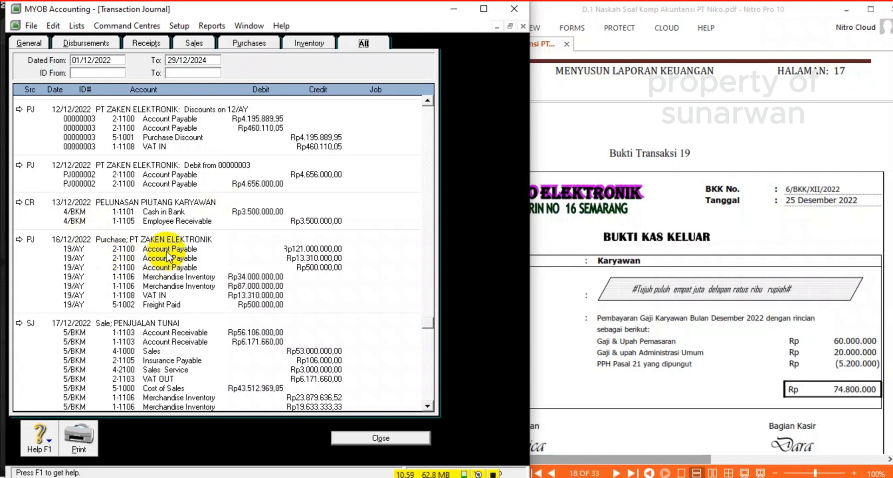
pyautogui.scroll(-6, 177, 248)
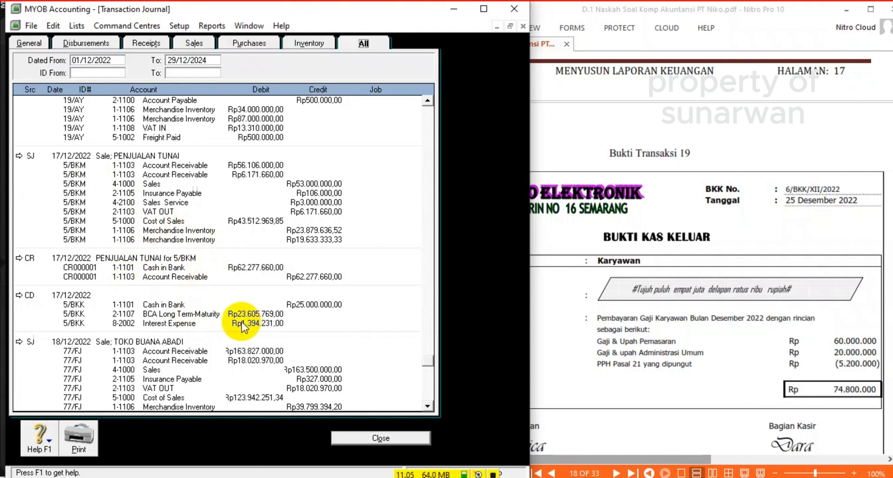
pyautogui.scroll(-1, 179, 310)
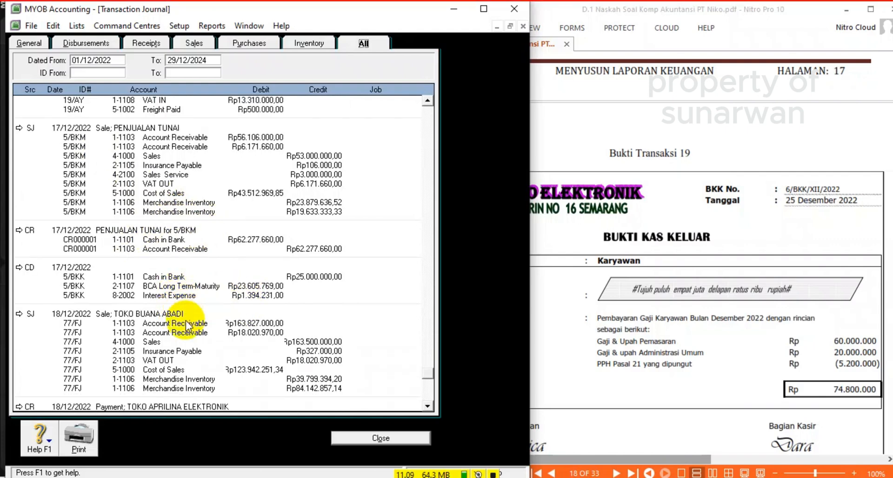
pyautogui.scroll(-2, 186, 320)
pyautogui.scroll(-2, 186, 323)
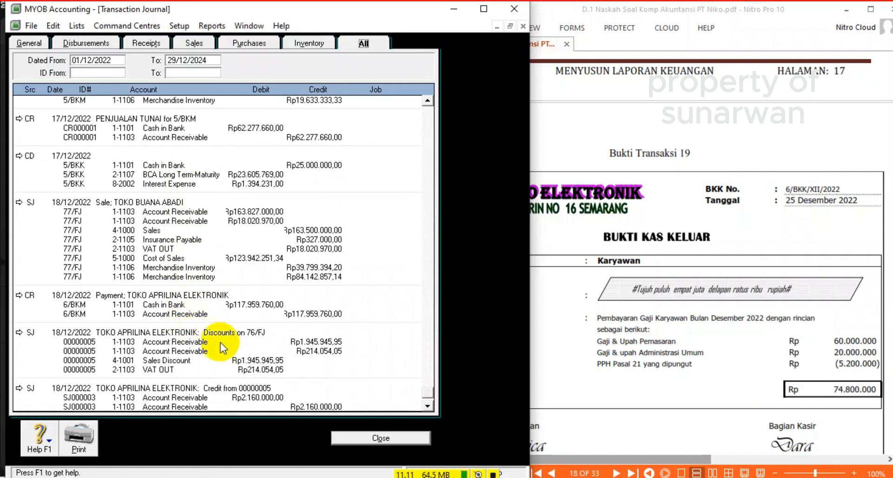
pyautogui.scroll(-1, 222, 344)
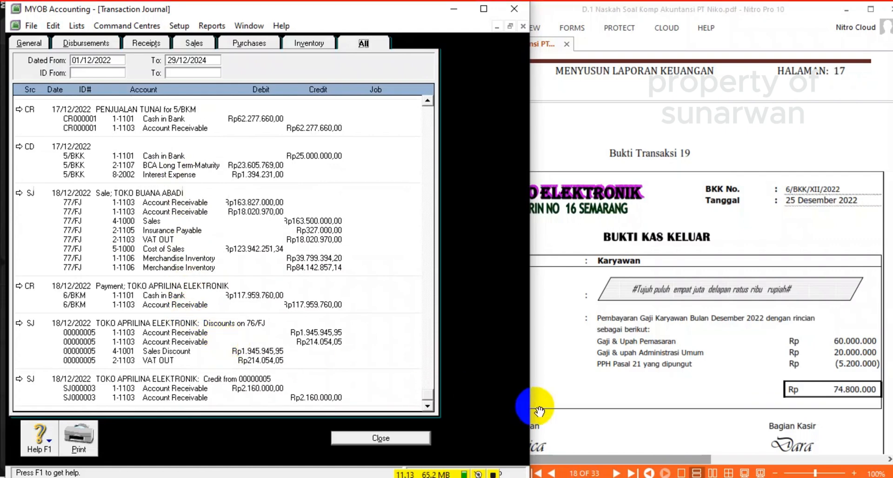
# Step: Compare with Bukti Transaksi 18 in the PDF in Nitro Pro and return to Bukti Transaksi 19
pyautogui.click(715, 326)
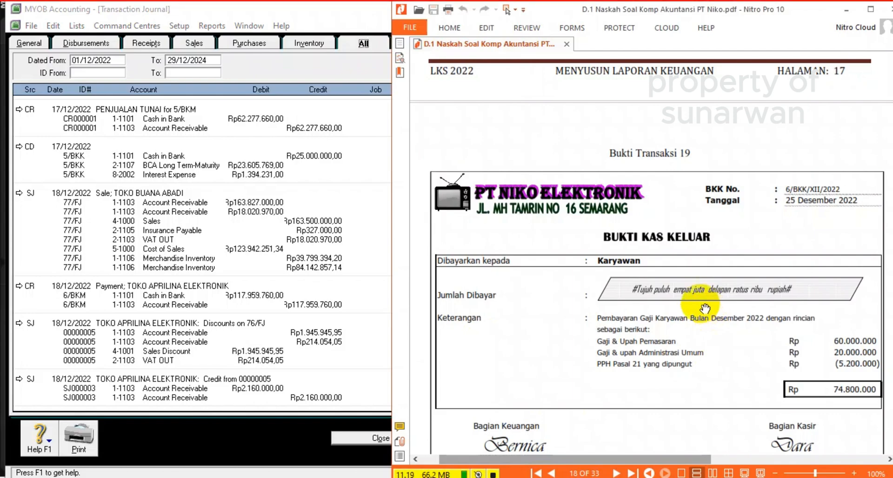
pyautogui.scroll(5, 641, 274)
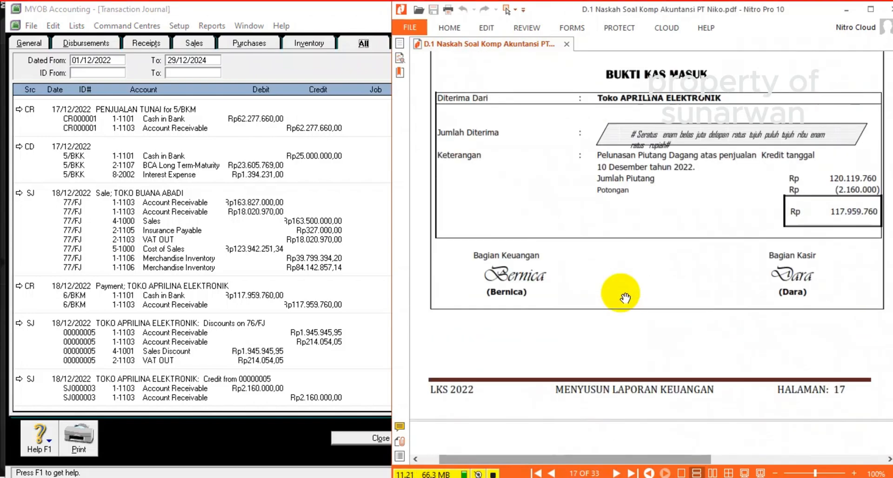
pyautogui.scroll(-5, 625, 297)
pyautogui.scroll(-3, 625, 297)
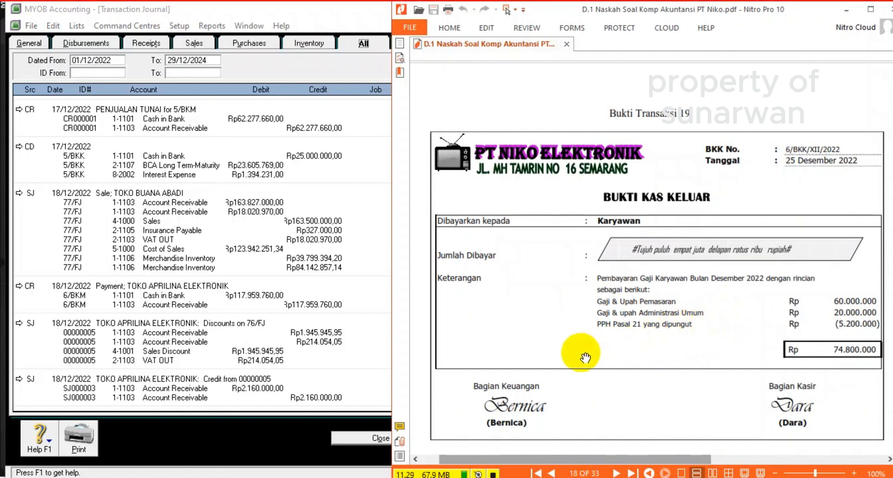
# Step: Close the Transaction Journal in MYOB and start a Spend Money entry in Banking
pyautogui.click(367, 439)
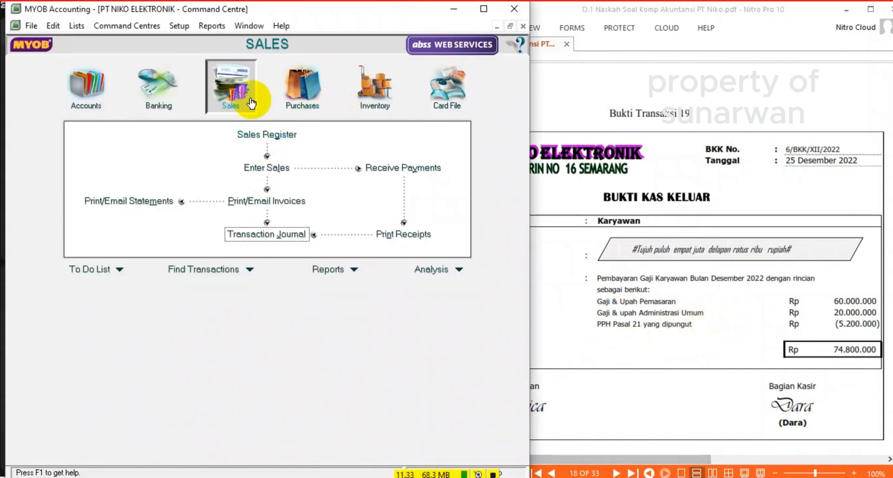
pyautogui.click(136, 92)
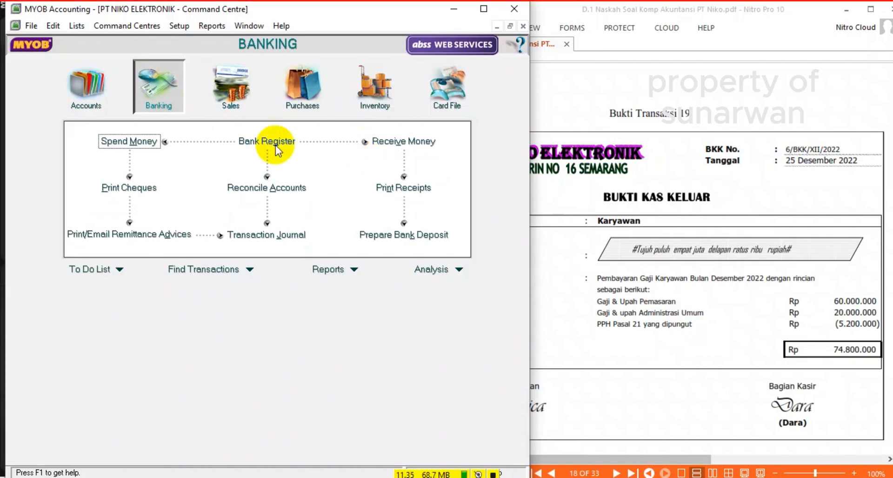
pyautogui.click(139, 142)
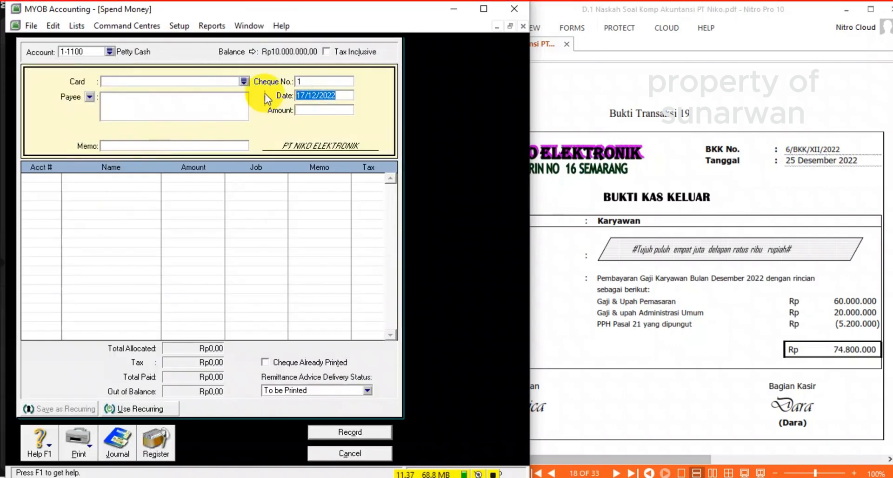
# Step: Set the payment's cheque number to 6/BKK and its date to 25/12/2022
pyautogui.click(327, 82)
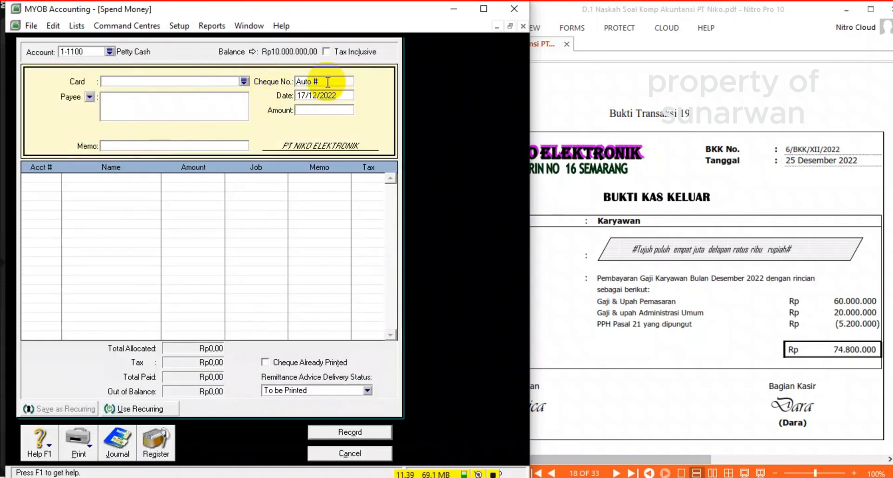
pyautogui.press('BackSpace')
pyautogui.press('BackSpace')
pyautogui.press('BackSpace')
pyautogui.press('BackSpace')
pyautogui.write('6/BKK')
pyautogui.press('Tab')
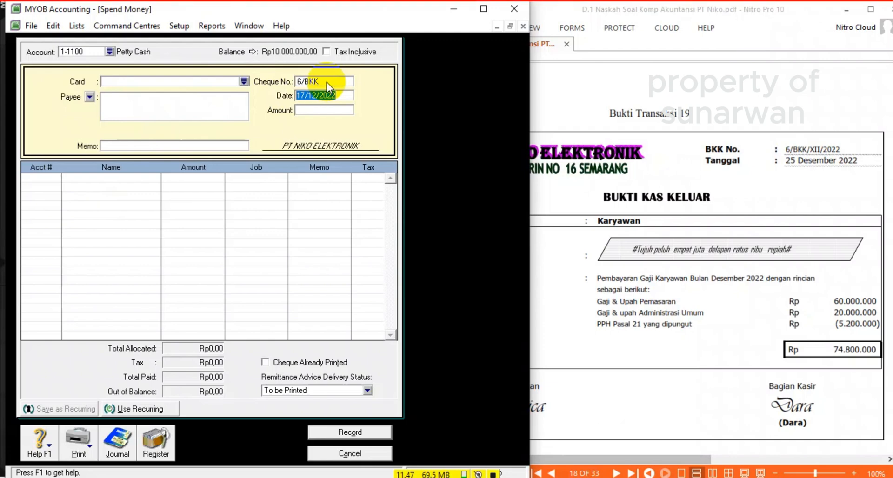
pyautogui.click(303, 96)
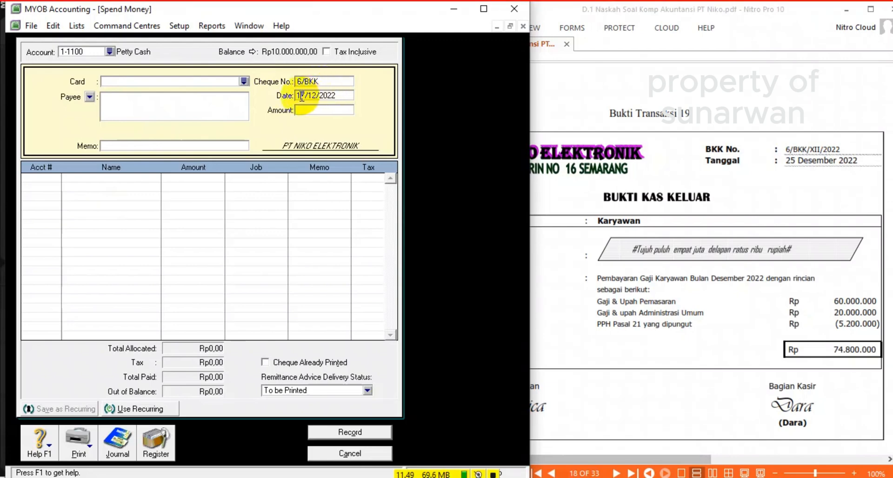
pyautogui.press('BackSpace')
pyautogui.write('25')
pyautogui.click(312, 109)
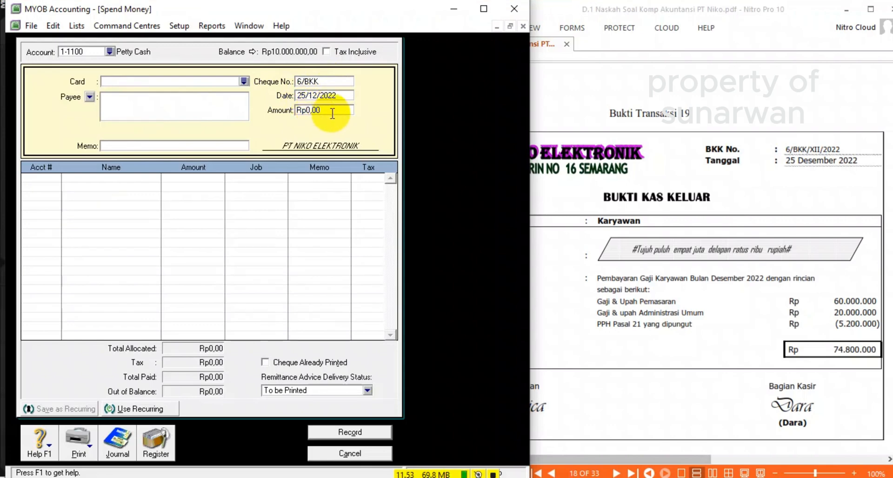
# Step: Set the payment's amount to Rp74.800.000 and pay it from account 1-1101 Cash in Bank
pyautogui.doubleClick(312, 109)
pyautogui.click(233, 107)
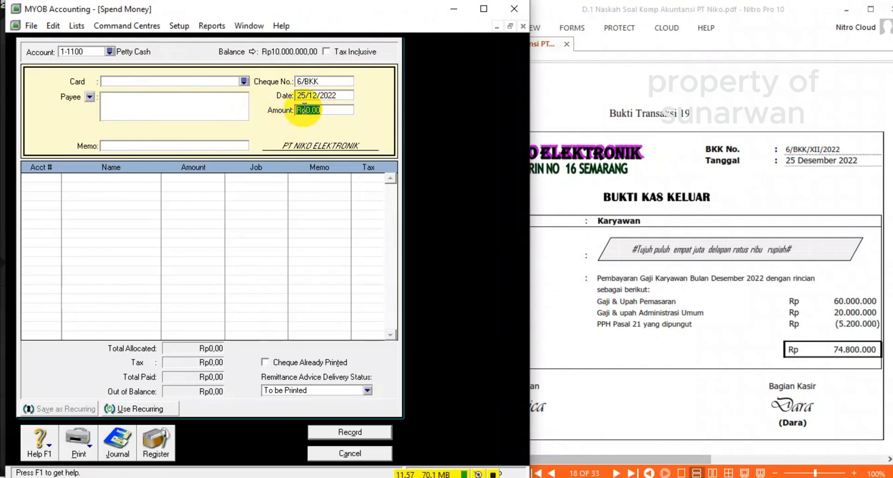
pyautogui.write('74')
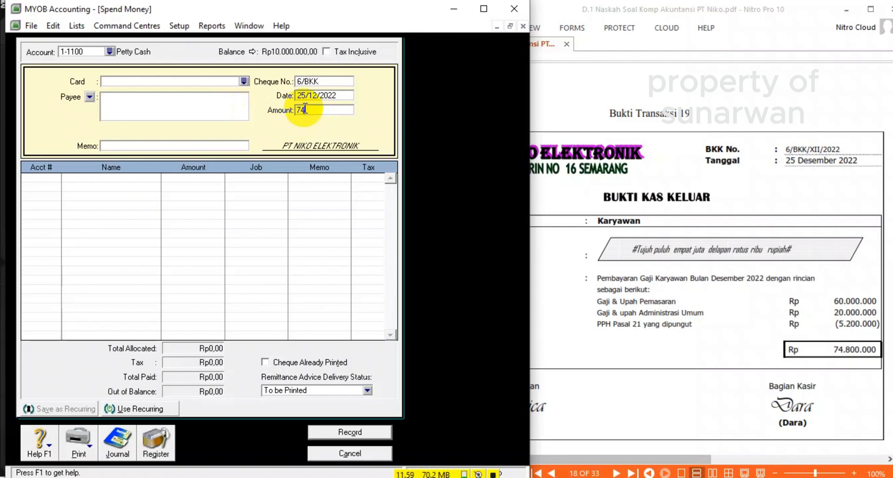
pyautogui.write('.800.0000')
pyautogui.press('Tab')
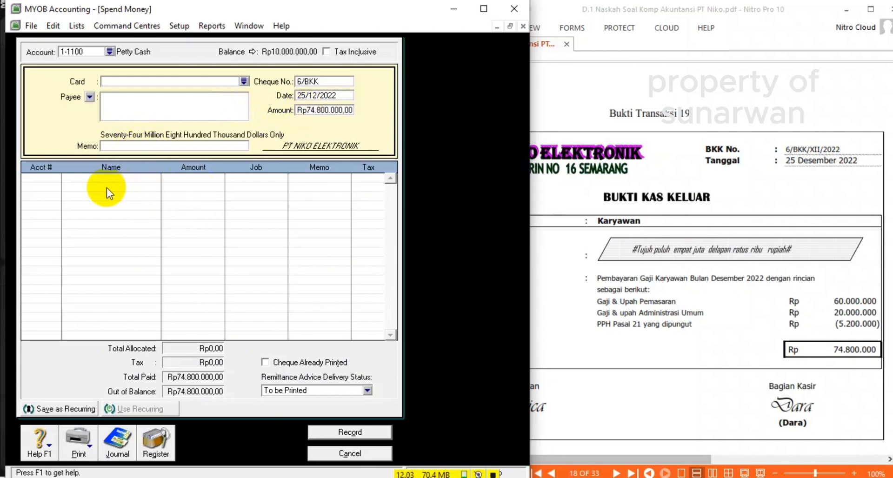
pyautogui.click(111, 51)
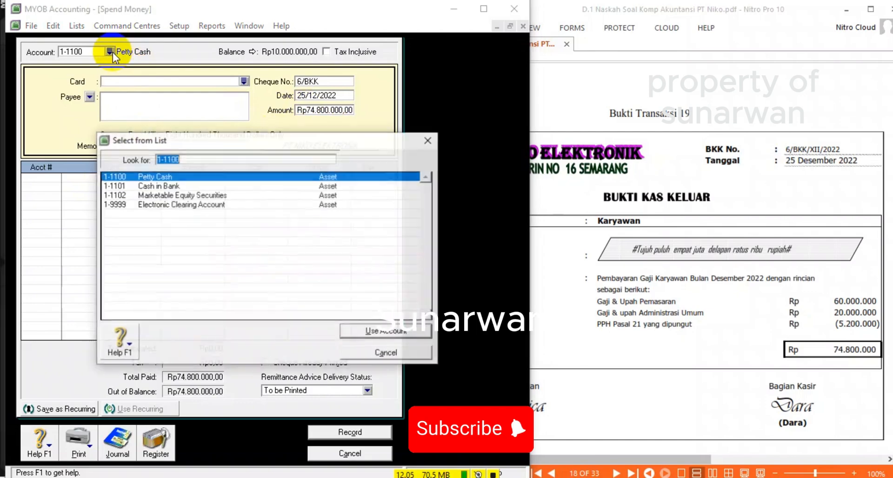
pyautogui.doubleClick(165, 185)
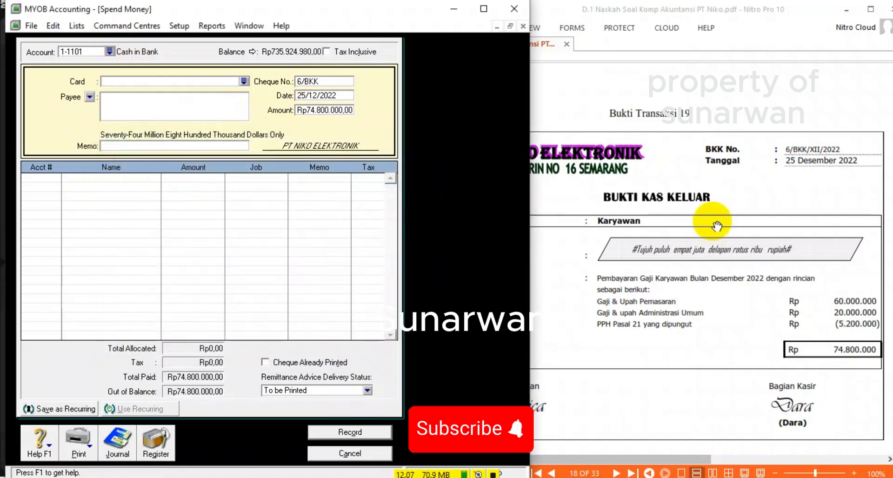
# Step: Look back through the vouchers before Bukti Transaksi 19 in the PDF in Nitro Pro
pyautogui.click(717, 213)
pyautogui.scroll(10, 717, 213)
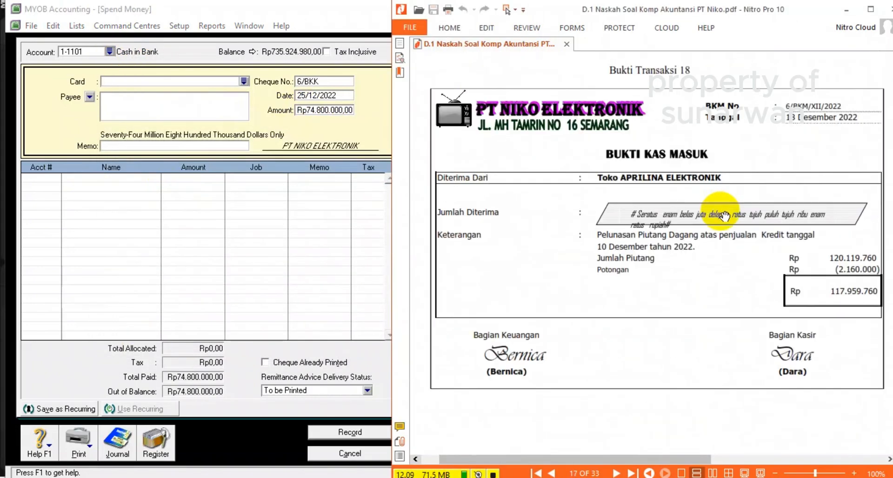
pyautogui.scroll(5, 722, 214)
pyautogui.scroll(4, 723, 214)
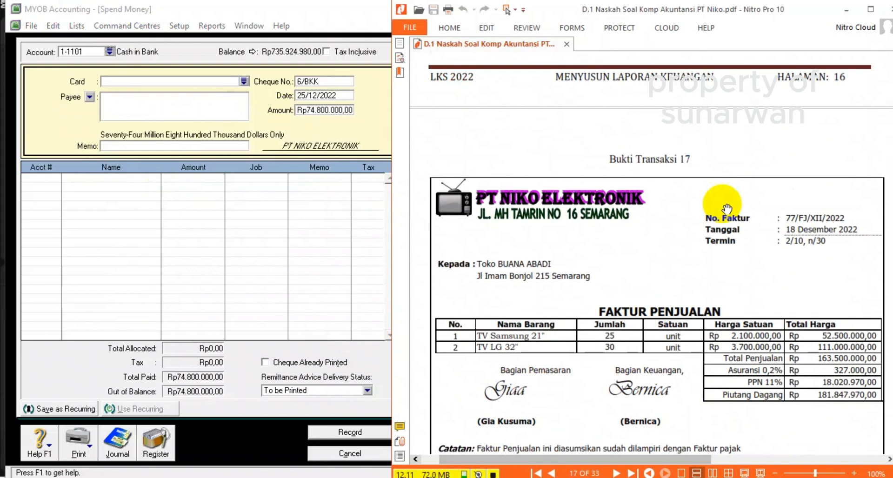
pyautogui.scroll(3, 720, 199)
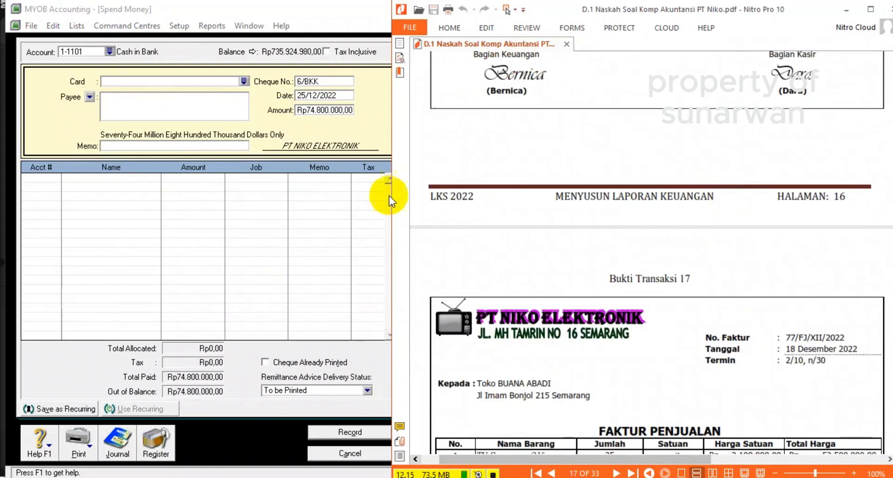
# Step: Return to Bukti Transaksi 19 in the PDF and set the payment's memo in MYOB to GAJI KARYAWAN DESEMBER 2022
pyautogui.scroll(3, 581, 201)
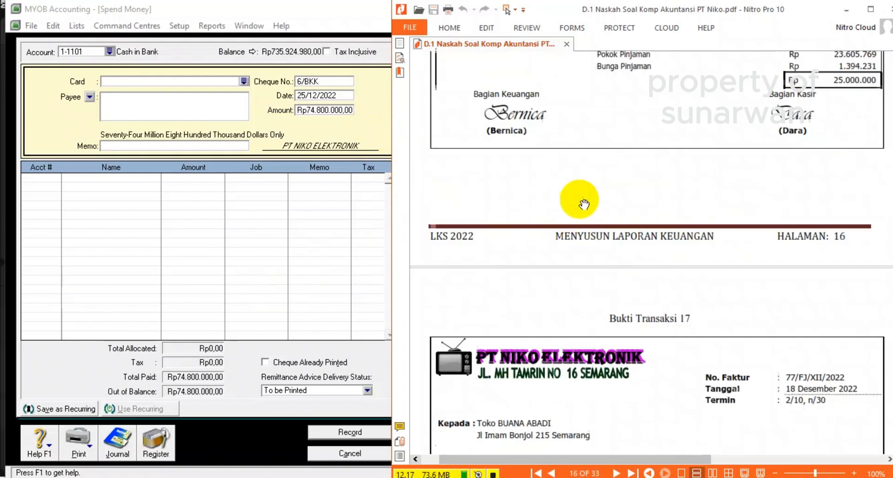
pyautogui.scroll(-15, 584, 203)
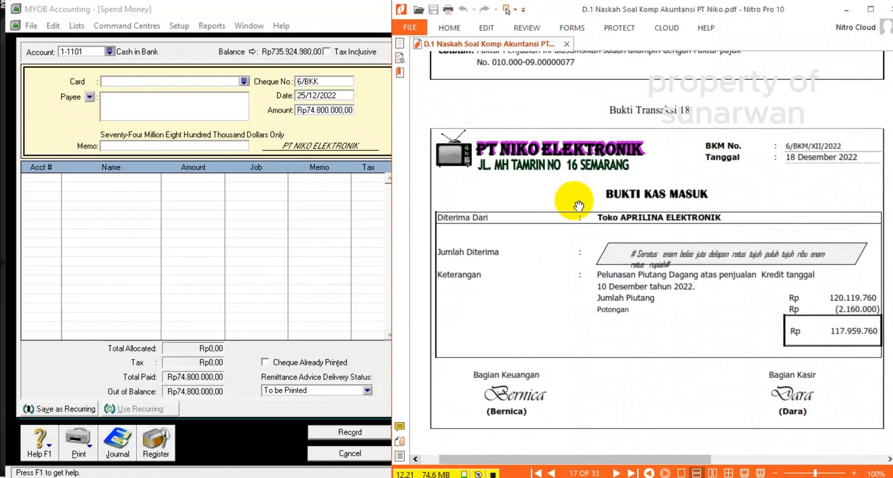
pyautogui.scroll(-10, 578, 206)
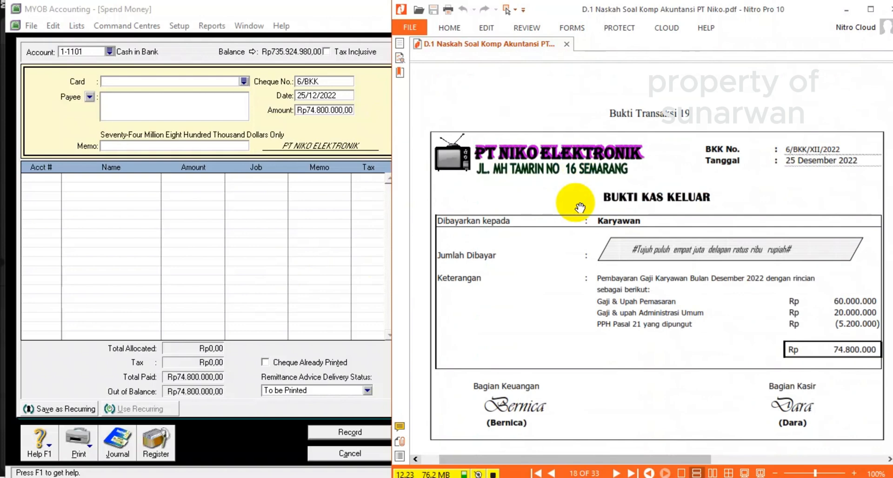
pyautogui.click(260, 233)
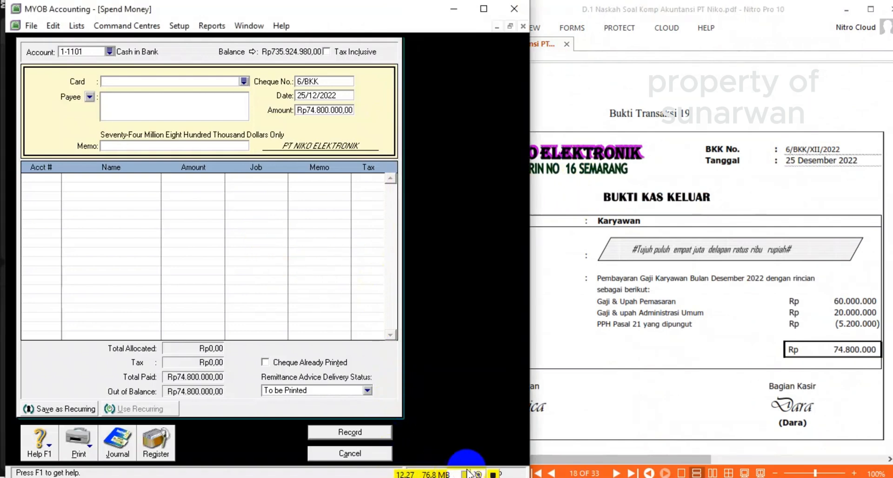
pyautogui.click(152, 145)
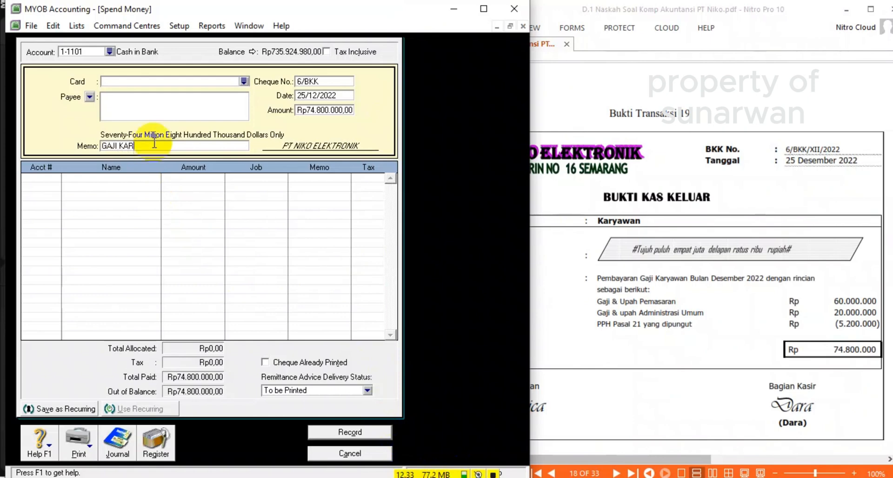
pyautogui.write('GAJI KARYAWAN DESEMB')
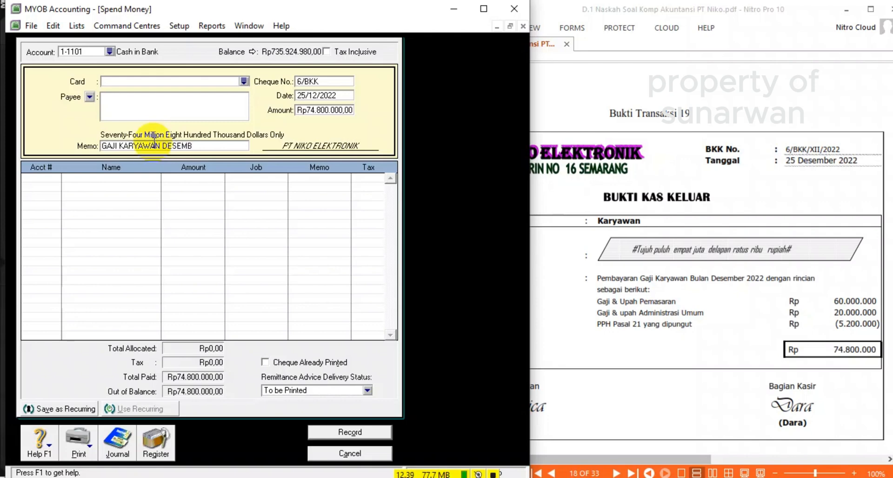
pyautogui.write('ER 2022')
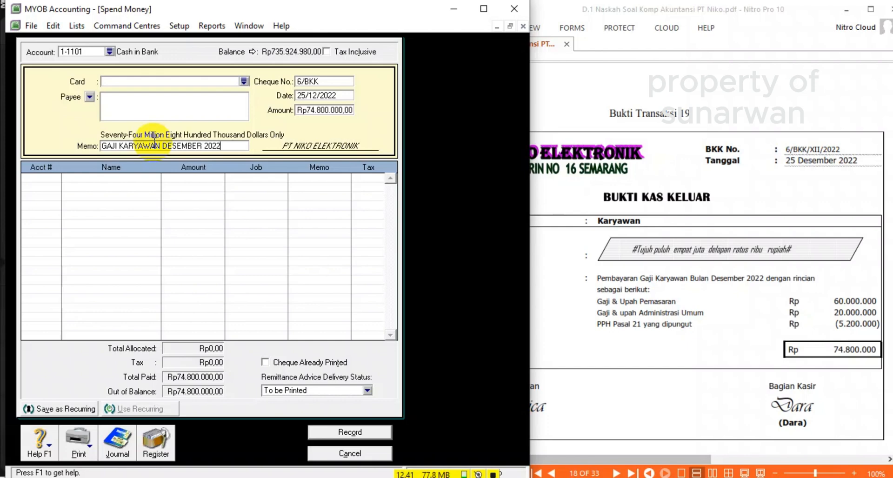
# Step: Allocate Rp60.000.000 of the payment to account 6-1100 Wages & Salaries Exp (Sales) on the first line
pyautogui.click(41, 178)
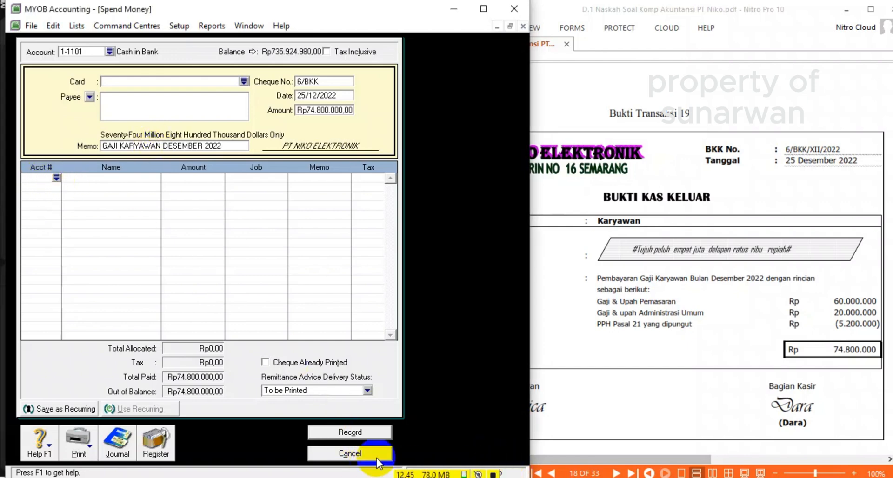
pyautogui.click(57, 177)
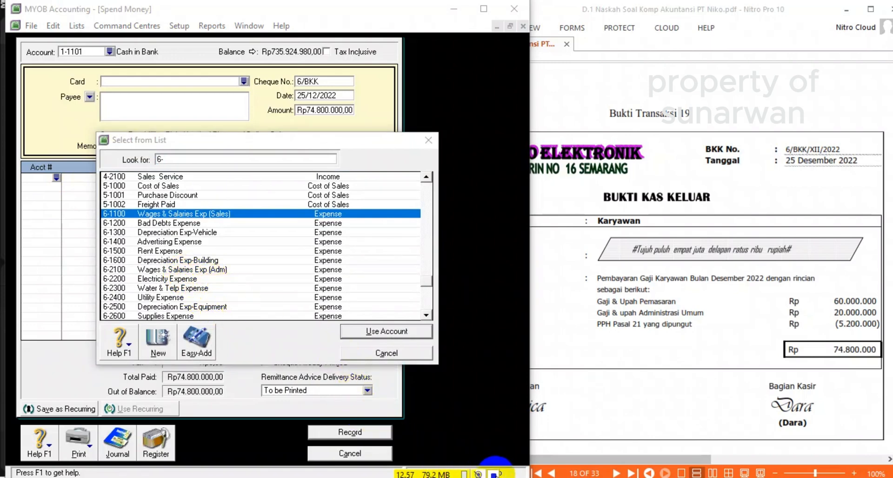
pyautogui.click(375, 333)
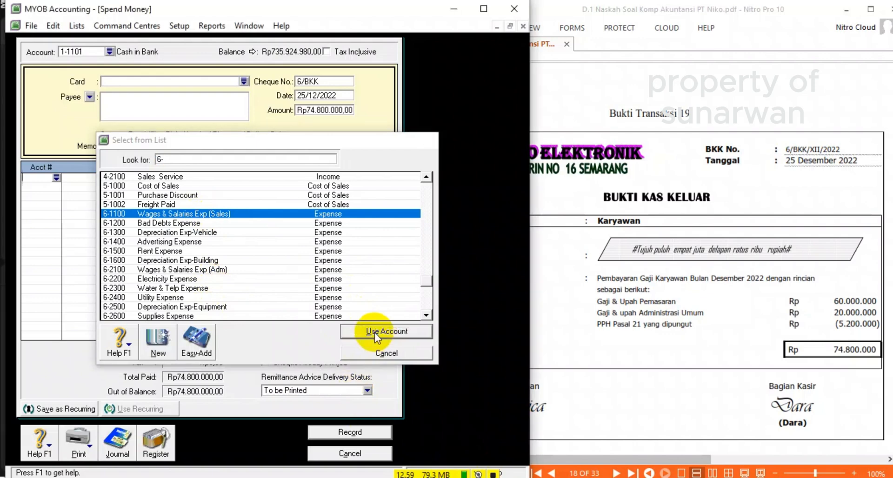
pyautogui.write('6')
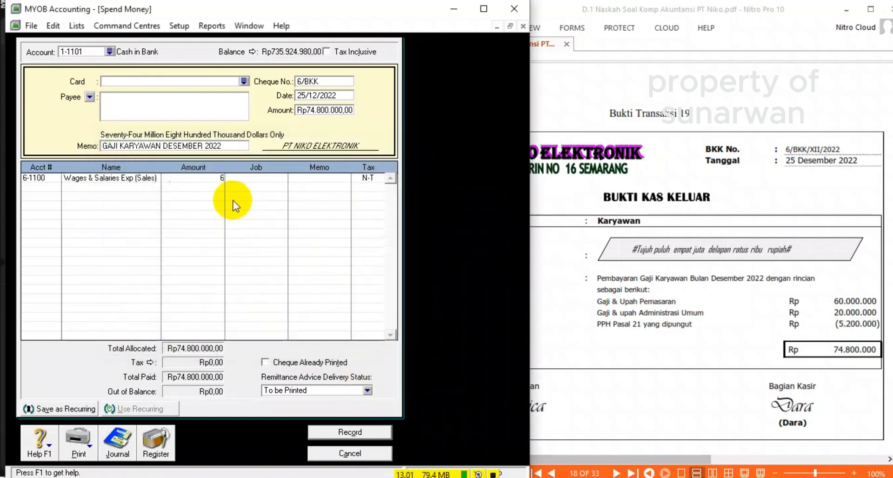
pyautogui.write('0000000')
pyautogui.press('Return')
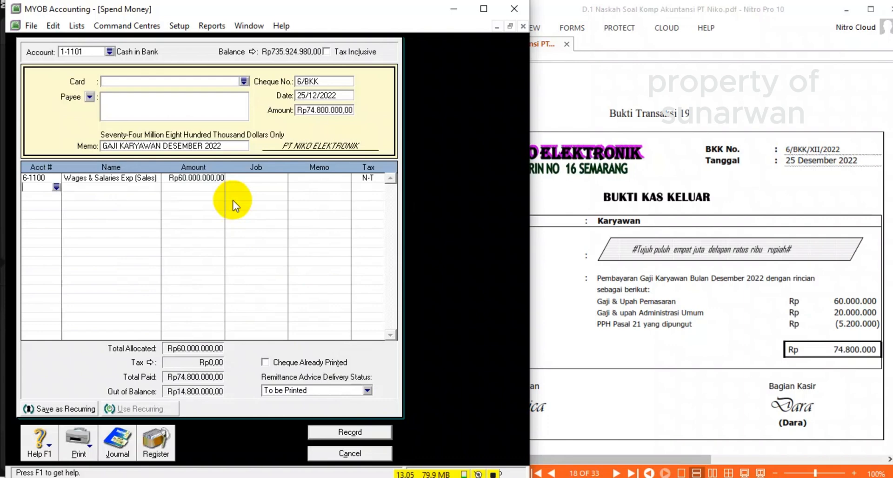
# Step: Allocate Rp20.000.000 to account 6-2100 Wages & Salaries Exp (Adm) on the second line
pyautogui.click(57, 187)
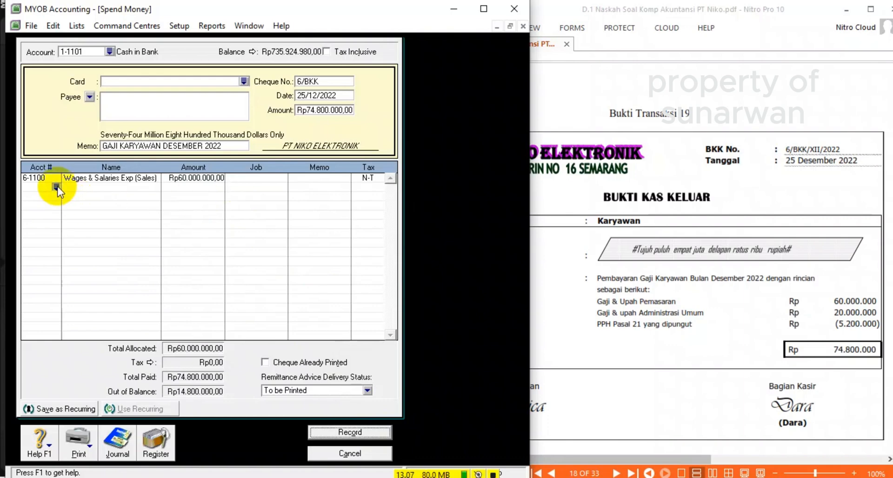
pyautogui.doubleClick(229, 269)
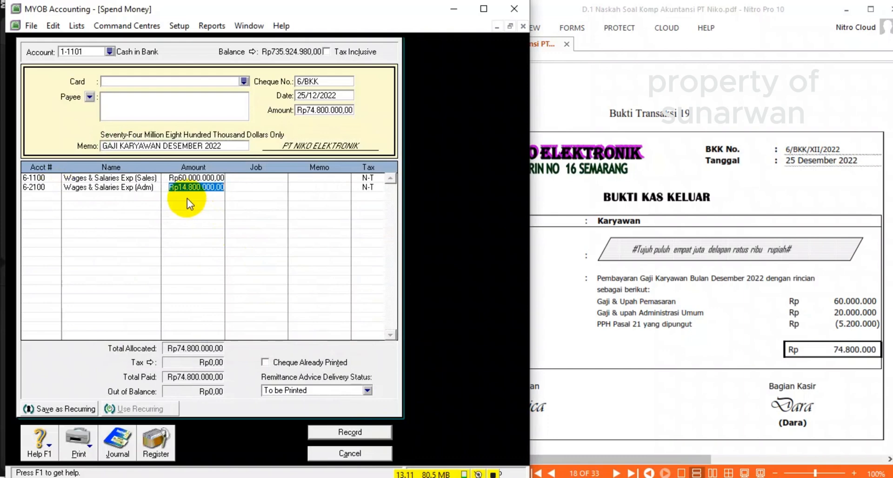
pyautogui.write('20')
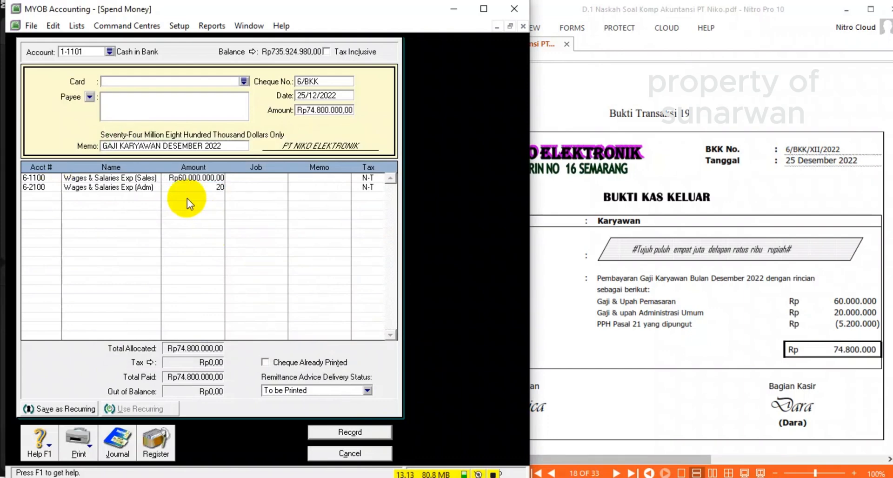
pyautogui.write('.000.0000')
pyautogui.press('Return')
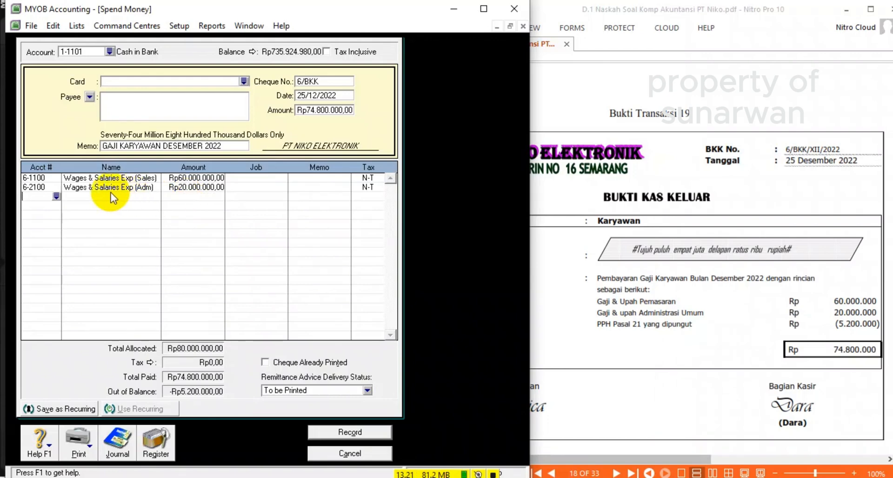
# Step: Allocate -Rp5.200.000 to account 2-1104 Income Tax Payable, record the salary payment and close the Spend Money window
pyautogui.click(56, 196)
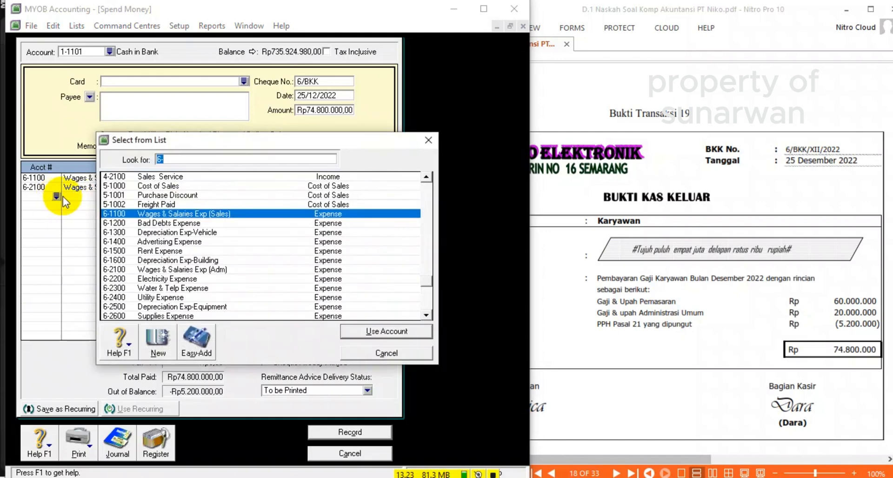
pyautogui.scroll(2, 195, 225)
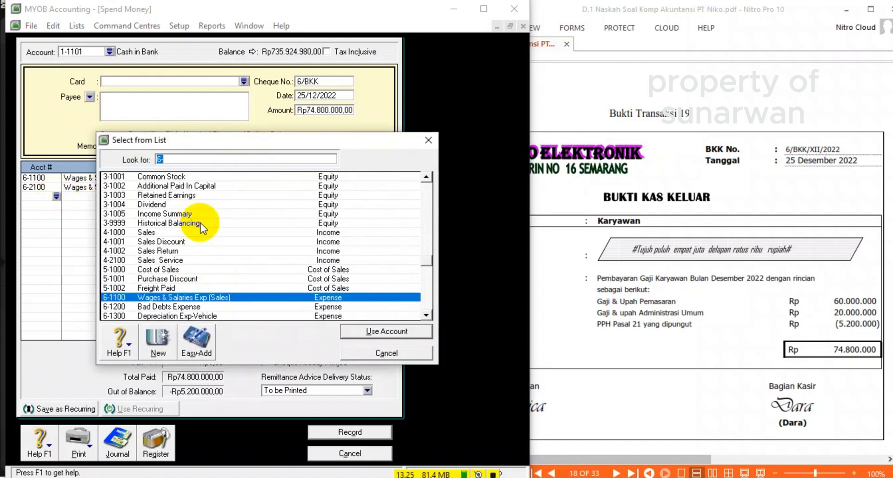
pyautogui.scroll(2, 180, 231)
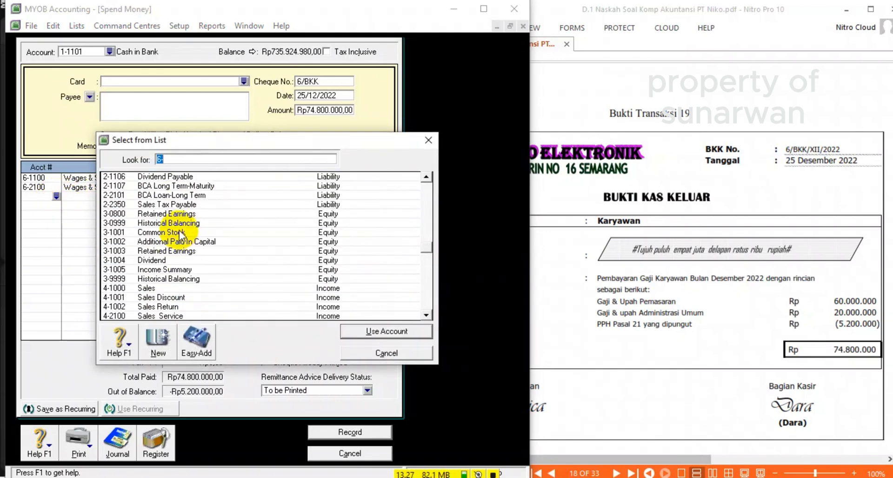
pyautogui.scroll(1, 175, 259)
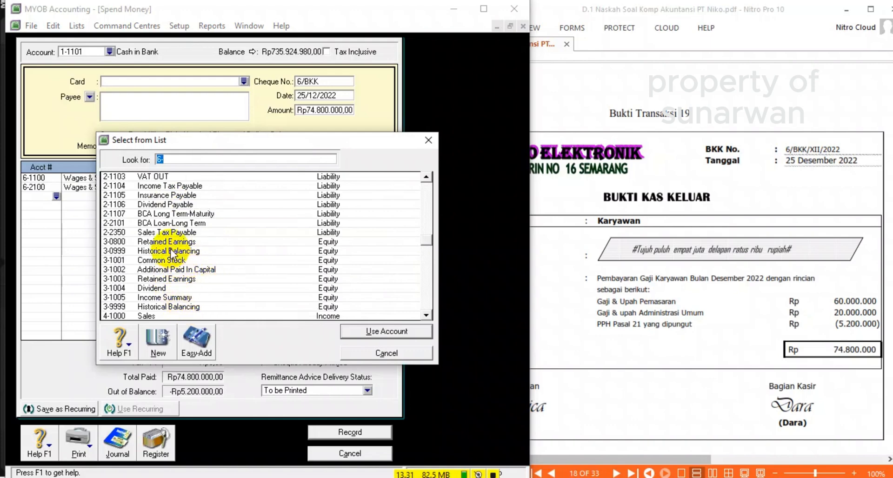
pyautogui.doubleClick(181, 185)
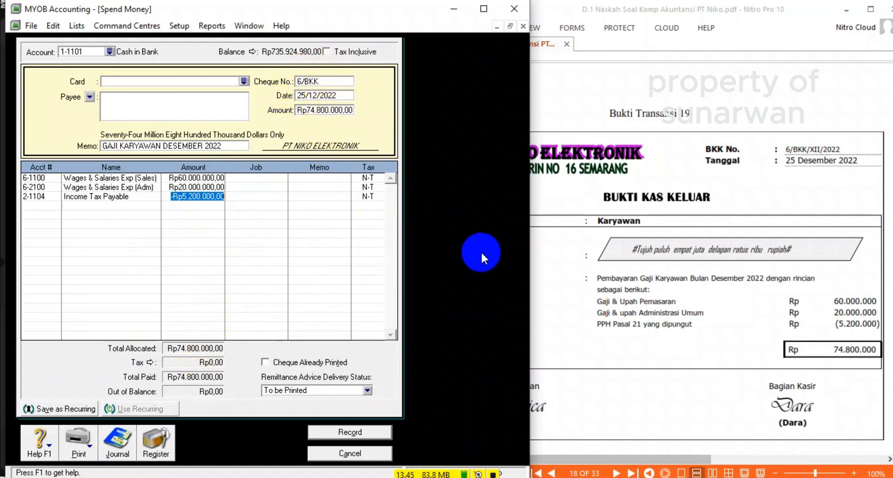
pyautogui.click(342, 437)
pyautogui.click(360, 454)
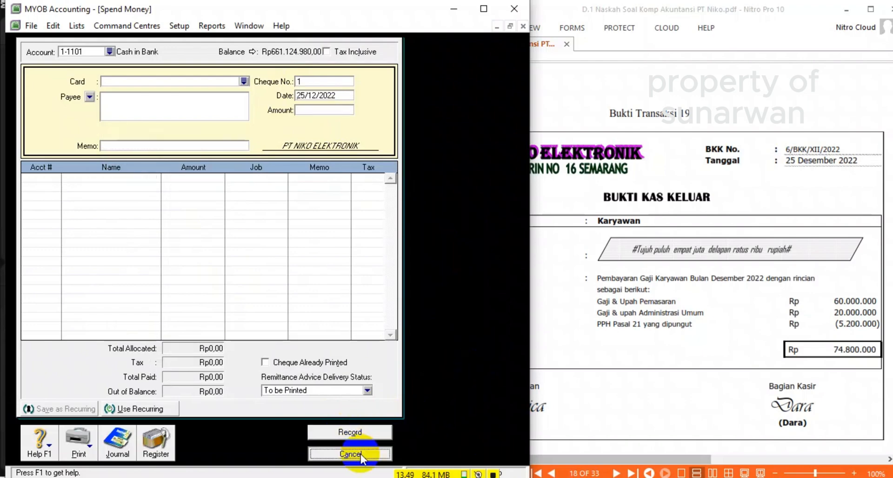
# Step: Go to Bukti Transaksi 20 in the PDF in Nitro Pro and start a Spend Money entry in MYOB from account 1-1101 Cash in Bank
pyautogui.click(641, 326)
pyautogui.scroll(-5, 646, 321)
pyautogui.scroll(-4, 649, 320)
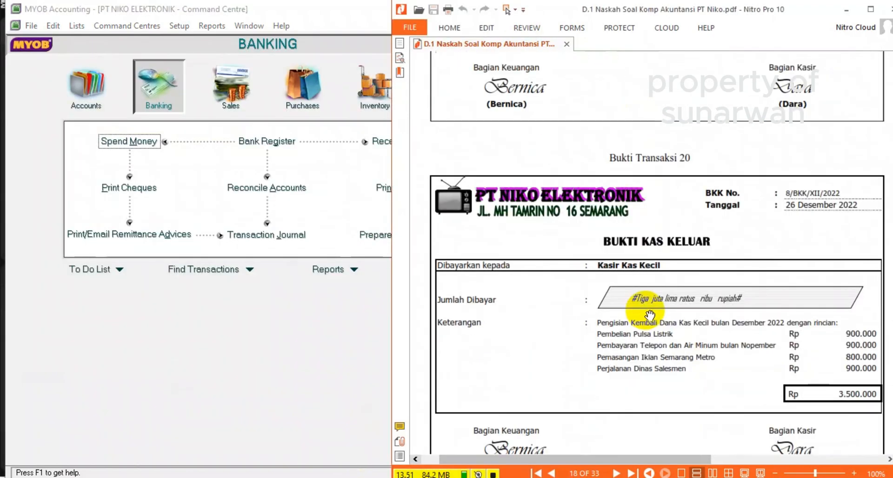
pyautogui.scroll(-2, 650, 316)
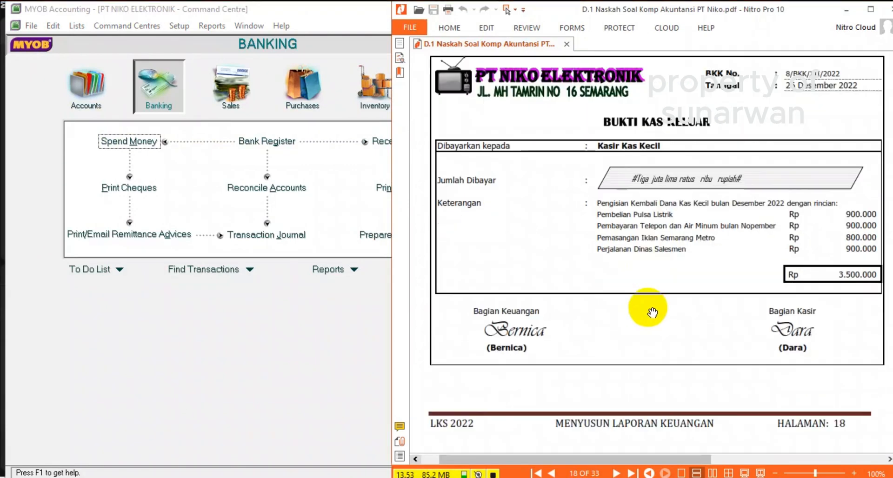
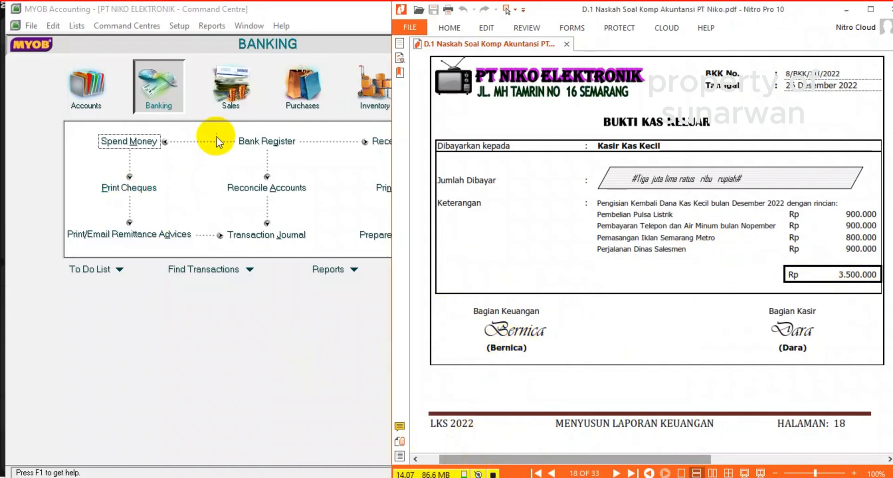
pyautogui.click(143, 147)
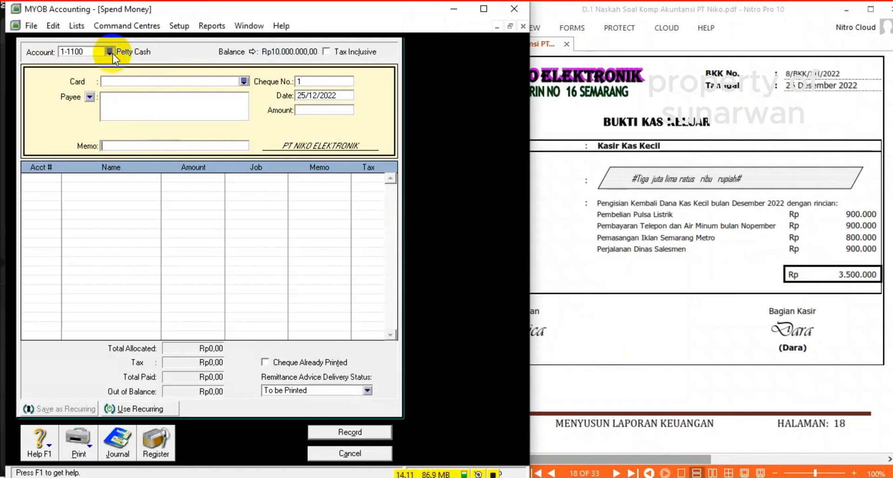
pyautogui.click(110, 52)
pyautogui.click(153, 188)
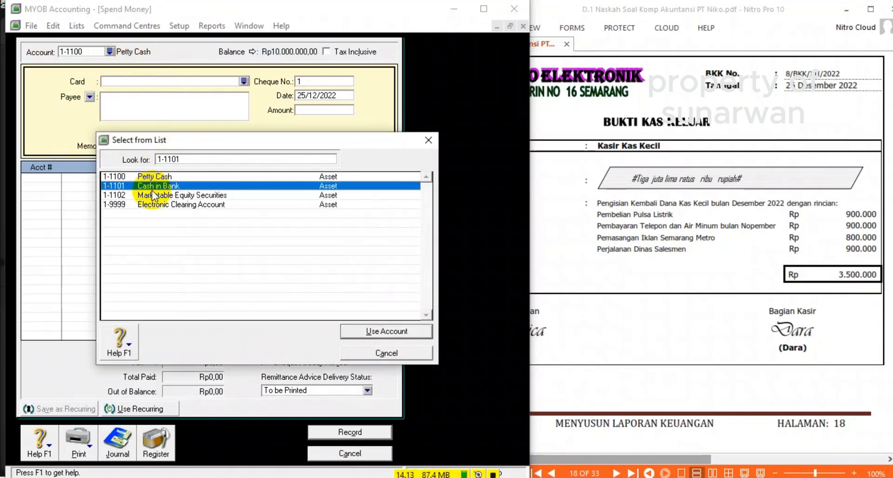
pyautogui.click(378, 330)
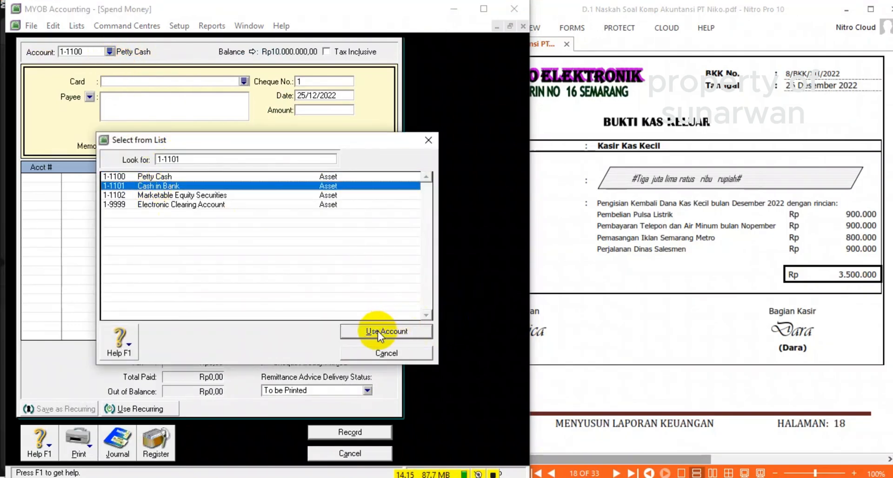
# Step: Set the payment's cheque number to 8/BKK and its date to 26/12/2022
pyautogui.click(320, 81)
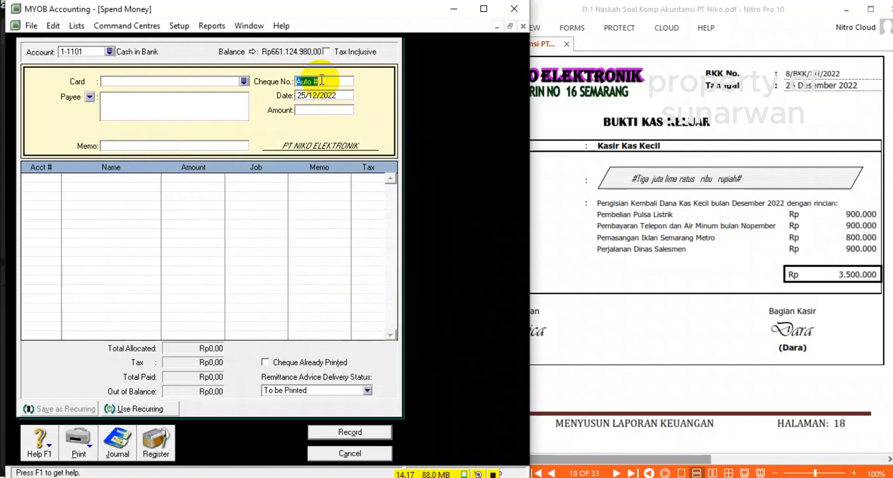
pyautogui.write('8/BKK')
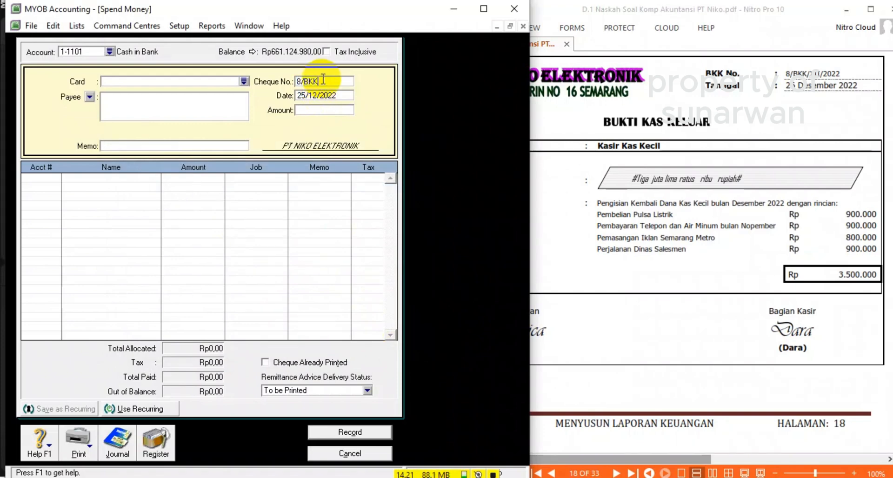
pyautogui.click(323, 95)
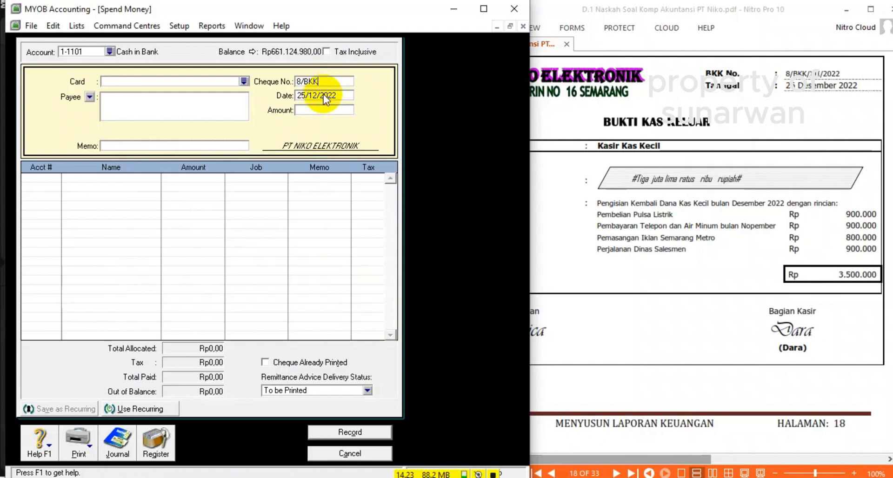
pyautogui.click(306, 95)
pyautogui.press('BackSpace')
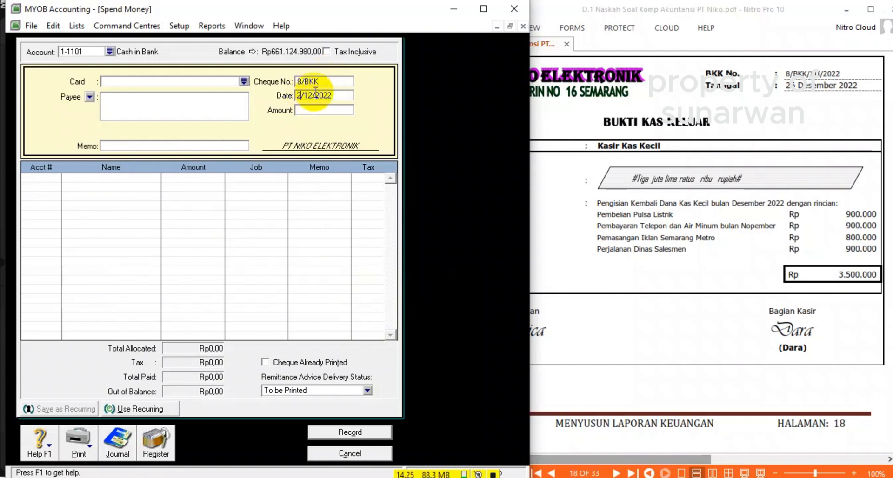
pyautogui.write('6')
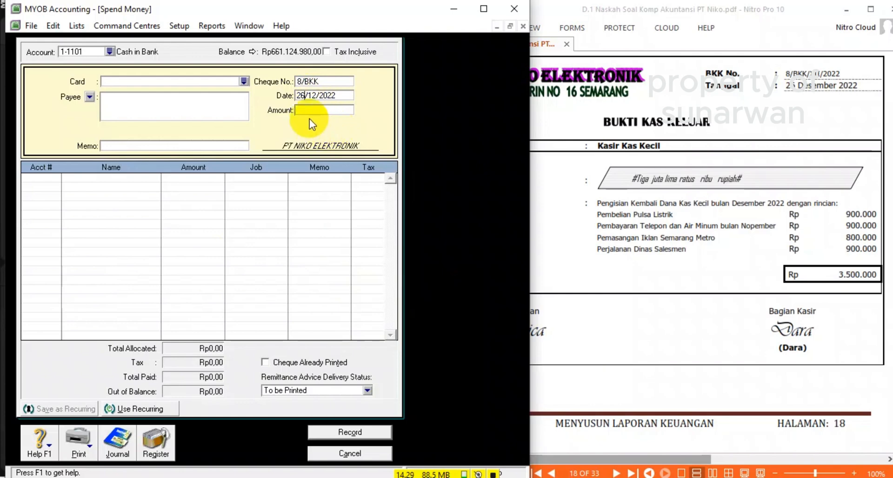
# Step: Set the payment amount to Rp3.500.000 and its memo to PENGISIAN DANA KAS KECIL
pyautogui.click(309, 110)
pyautogui.write('35')
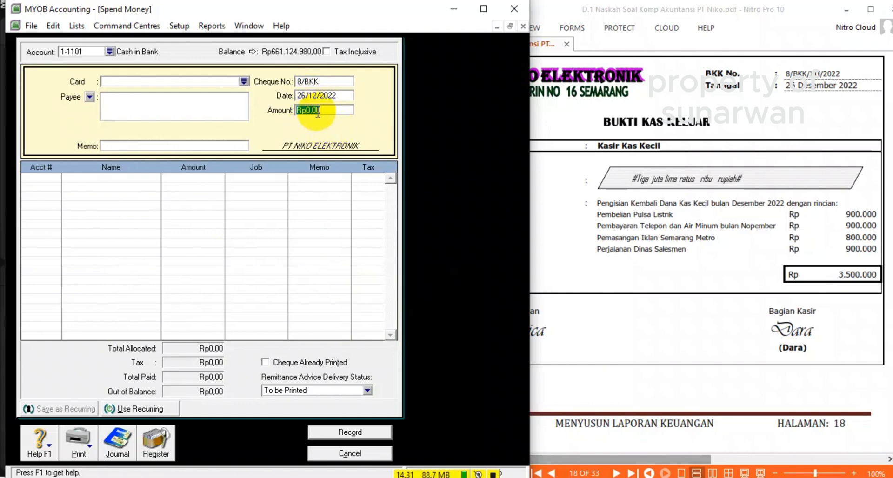
pyautogui.write('000')
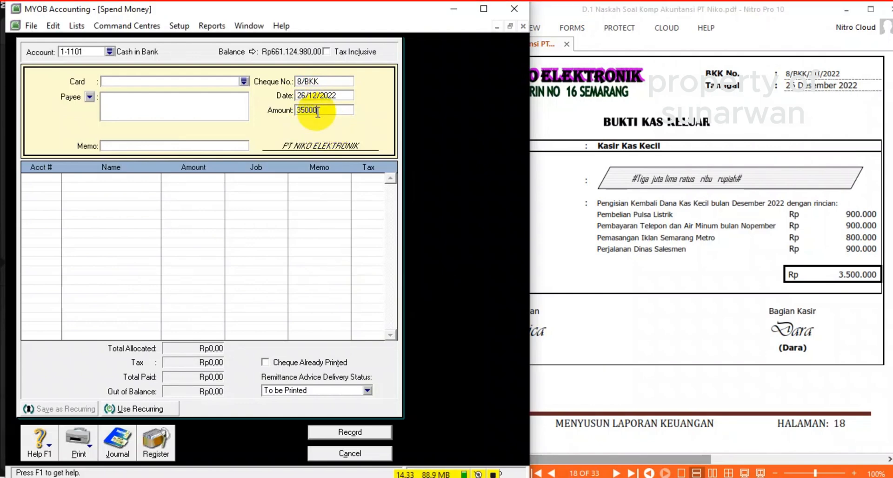
pyautogui.press('Tab')
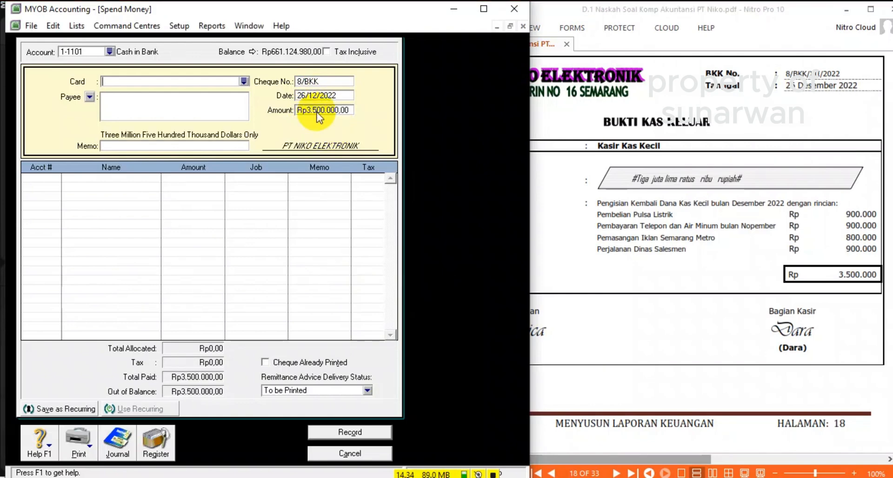
pyautogui.click(195, 145)
pyautogui.write('PENGISI')
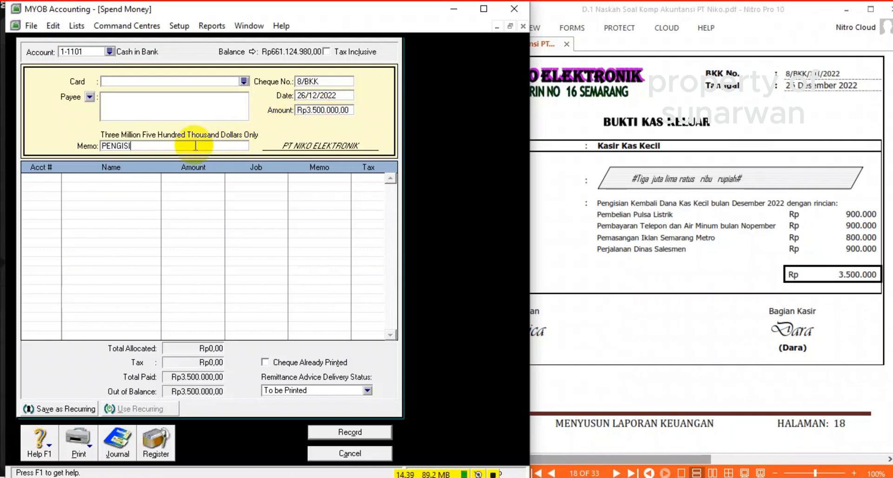
pyautogui.write('AN DANA KAS KEC')
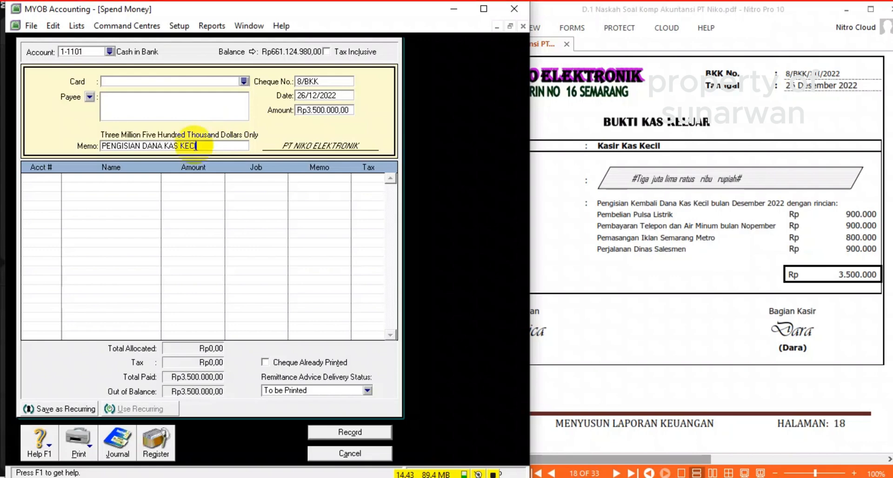
pyautogui.write('IL')
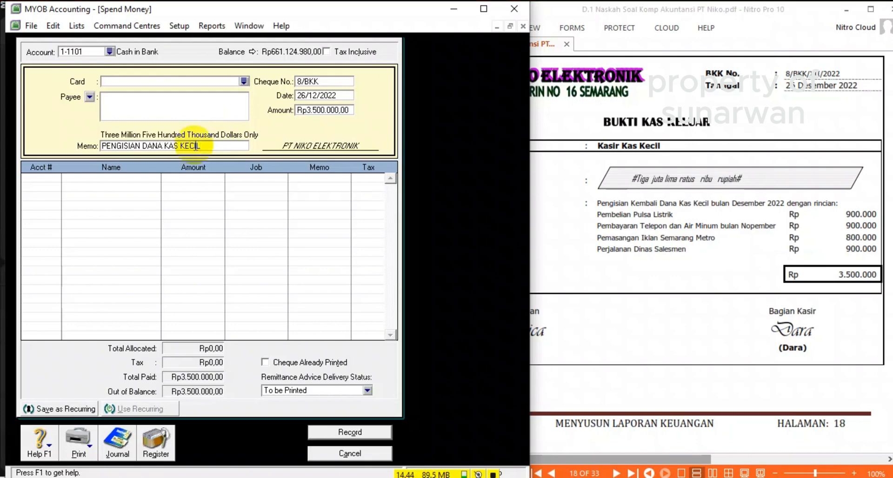
# Step: Allocate Rp900.000 to account 6-2200 Electricity Expense on the first line
pyautogui.click(55, 180)
pyautogui.click(56, 178)
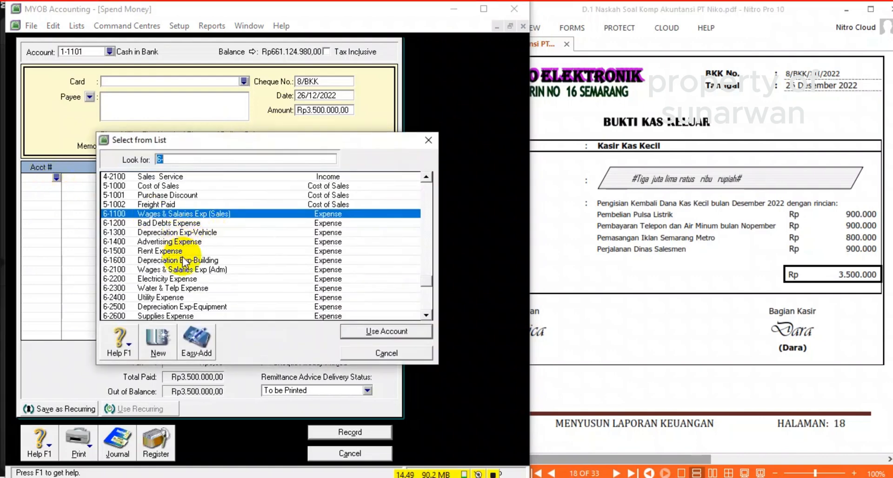
pyautogui.scroll(5, 182, 257)
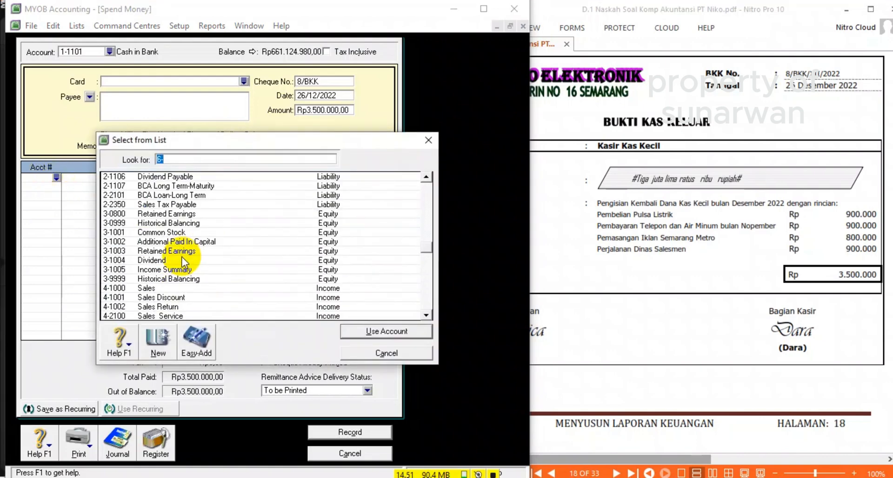
pyautogui.scroll(-3, 181, 257)
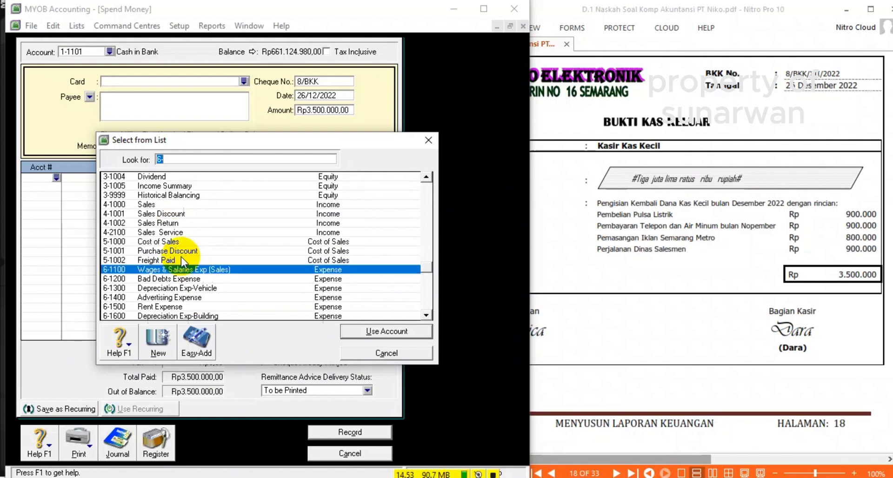
pyautogui.scroll(-1, 197, 295)
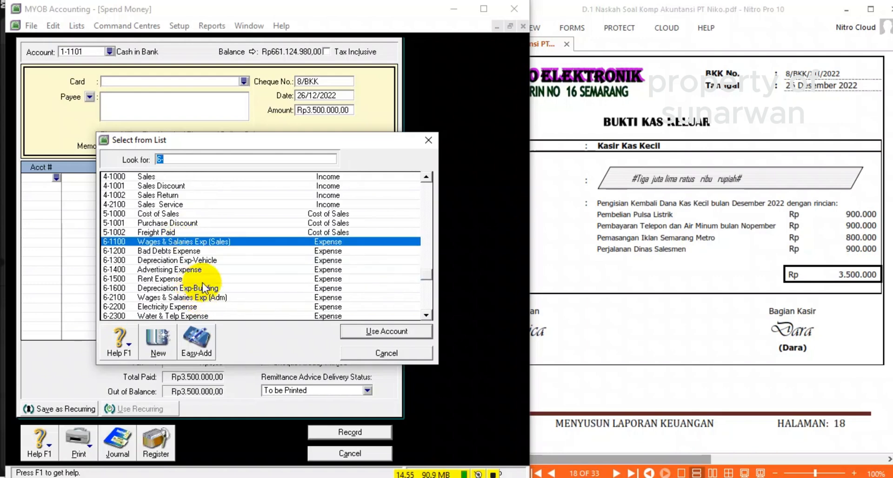
pyautogui.scroll(-1, 195, 292)
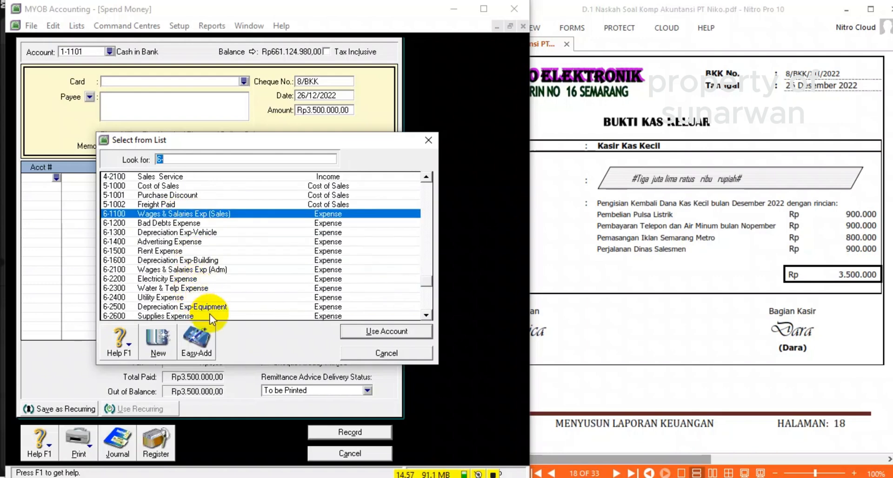
pyautogui.scroll(-3, 176, 319)
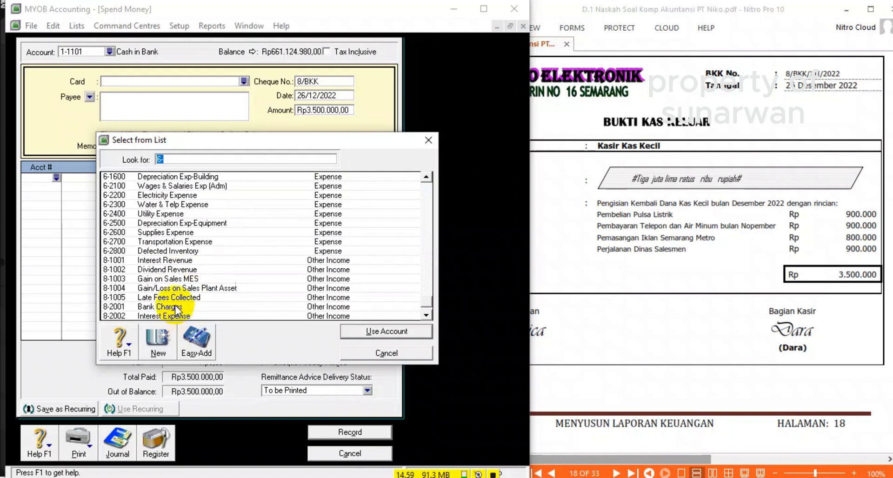
pyautogui.scroll(-1, 176, 310)
pyautogui.scroll(2, 177, 309)
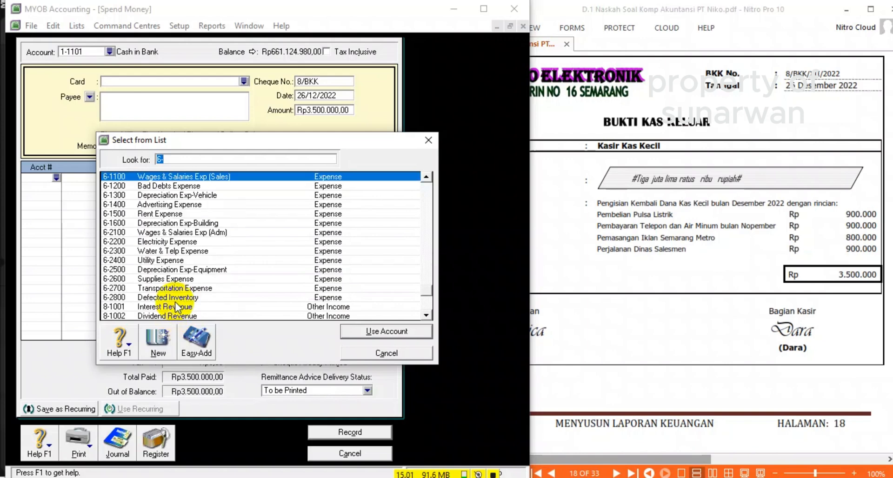
pyautogui.scroll(1, 174, 214)
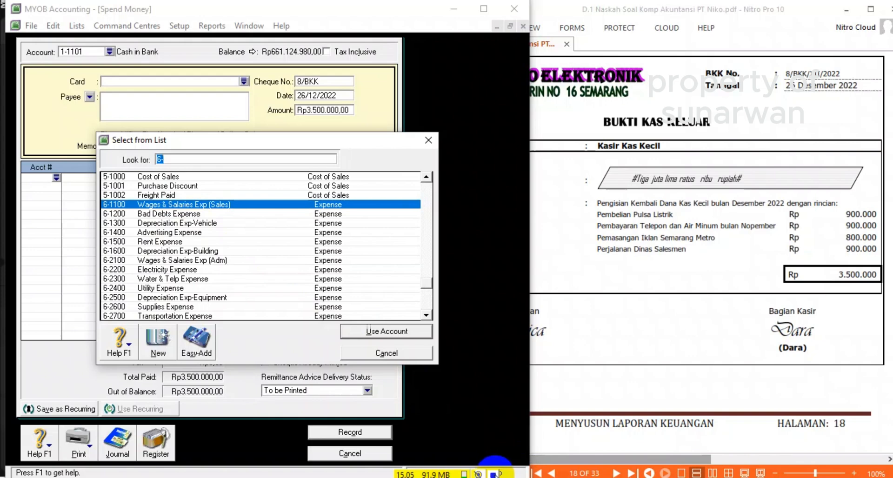
pyautogui.doubleClick(183, 270)
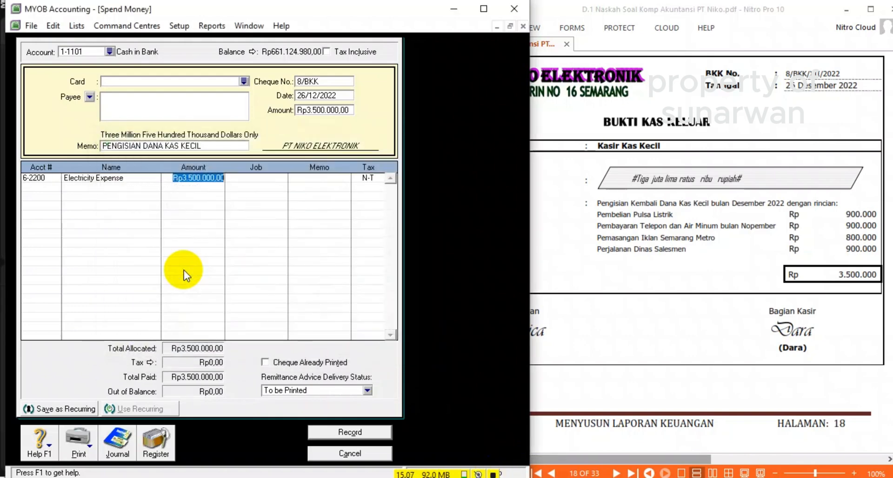
pyautogui.write('900')
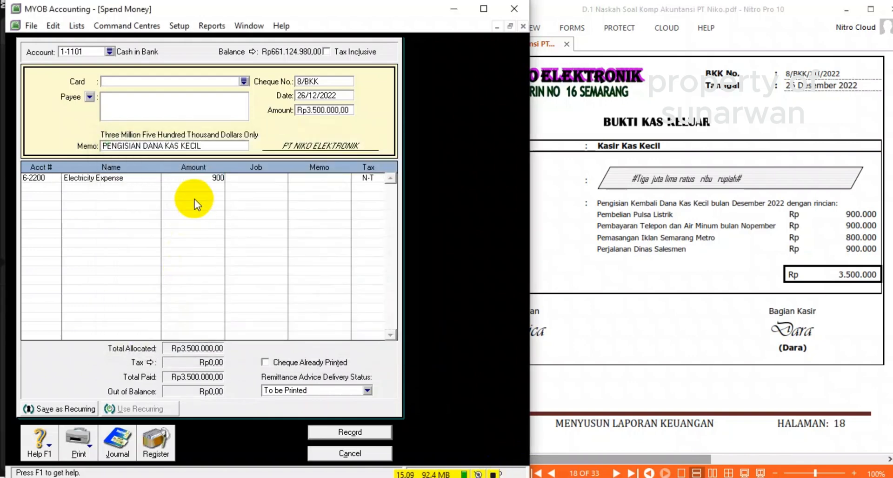
pyautogui.write('.000')
pyautogui.press('Tab')
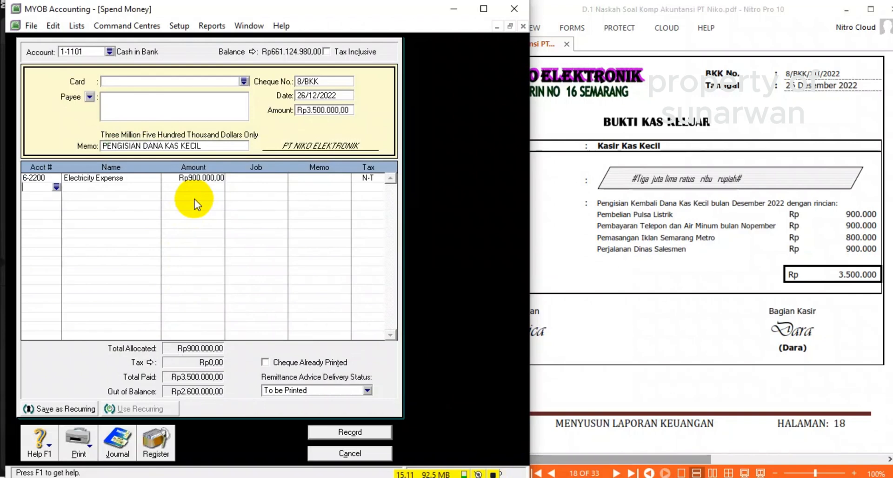
# Step: Allocate Rp900.000 to account 6-2300 Water & Telp Expense on the second line
pyautogui.click(54, 188)
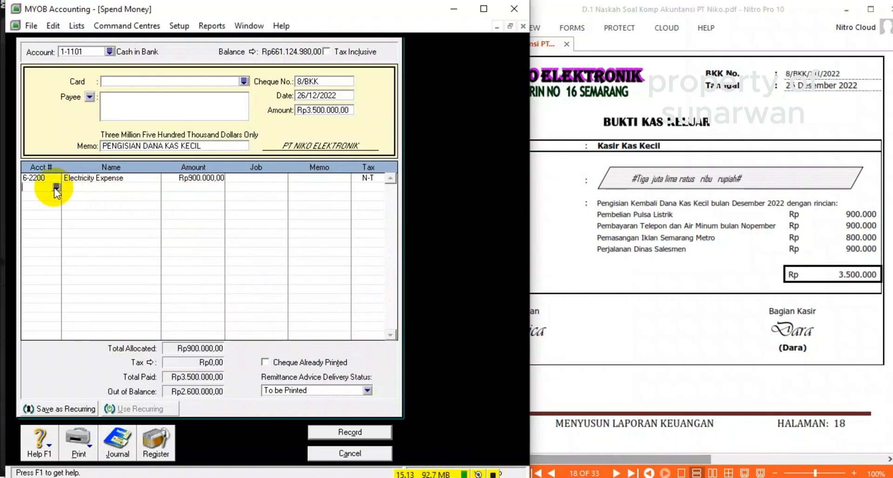
pyautogui.click(55, 188)
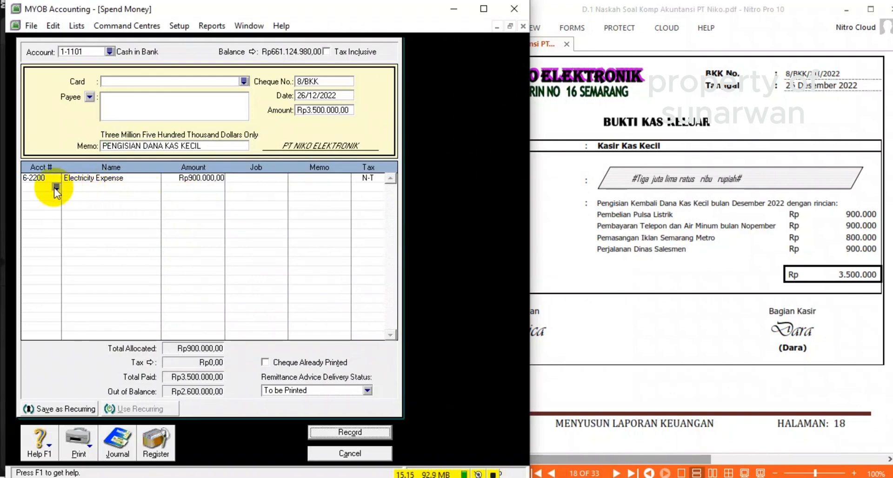
pyautogui.click(55, 187)
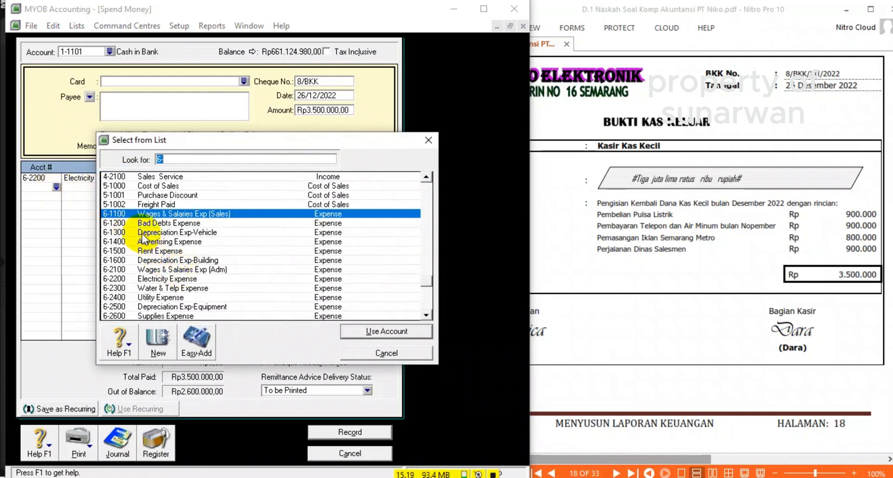
pyautogui.doubleClick(156, 290)
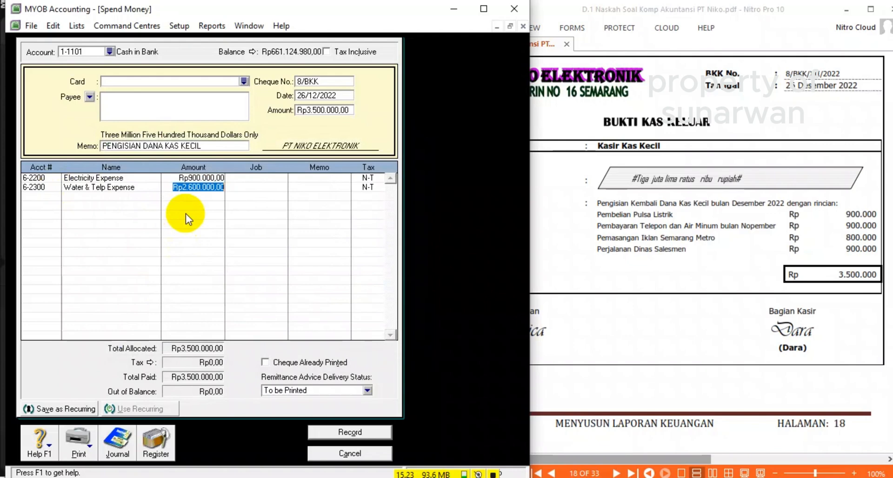
pyautogui.write('900.')
pyautogui.write('00')
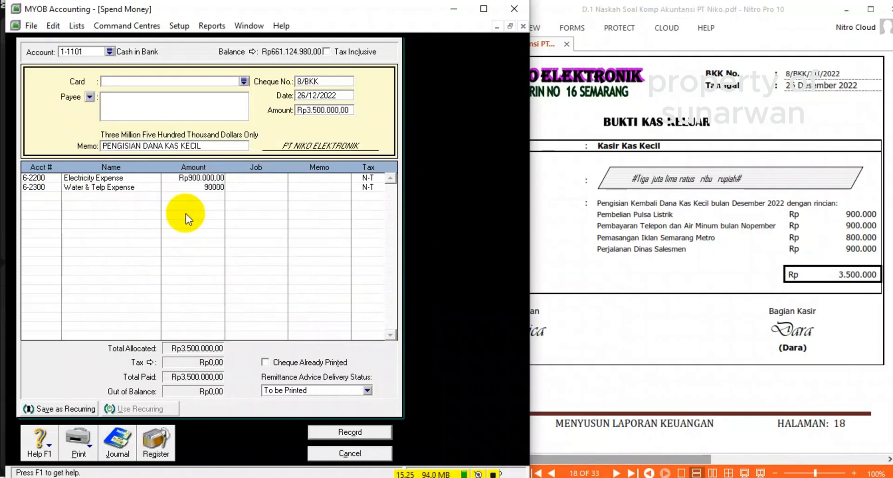
pyautogui.write('0')
pyautogui.press('Return')
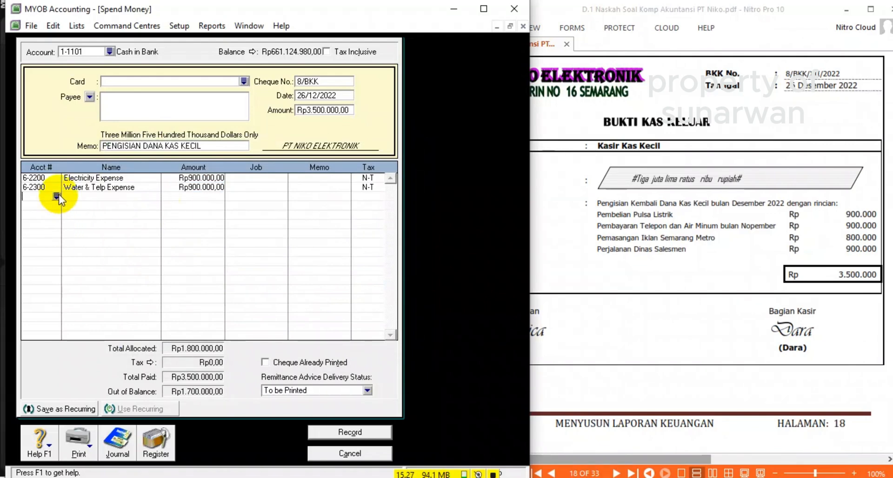
# Step: Allocate Rp800.000 to account 6-1400 Advertising Expense on the third line
pyautogui.click(56, 196)
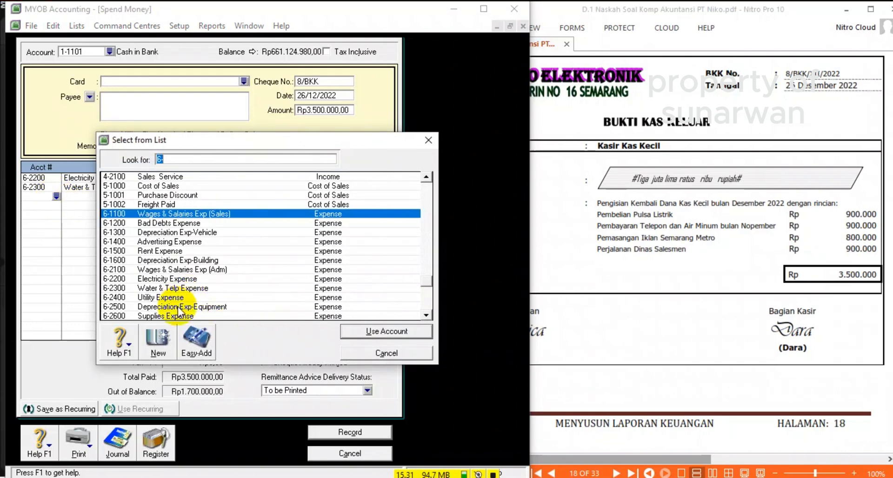
pyautogui.doubleClick(173, 242)
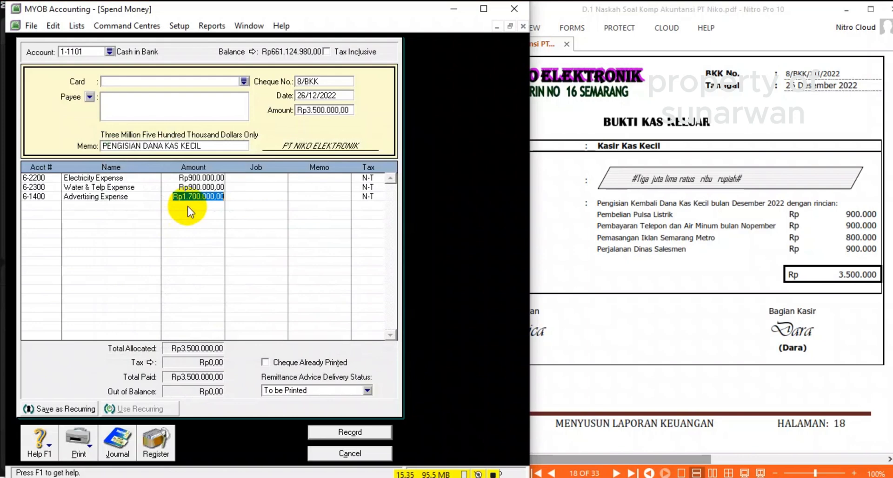
pyautogui.write('800.0')
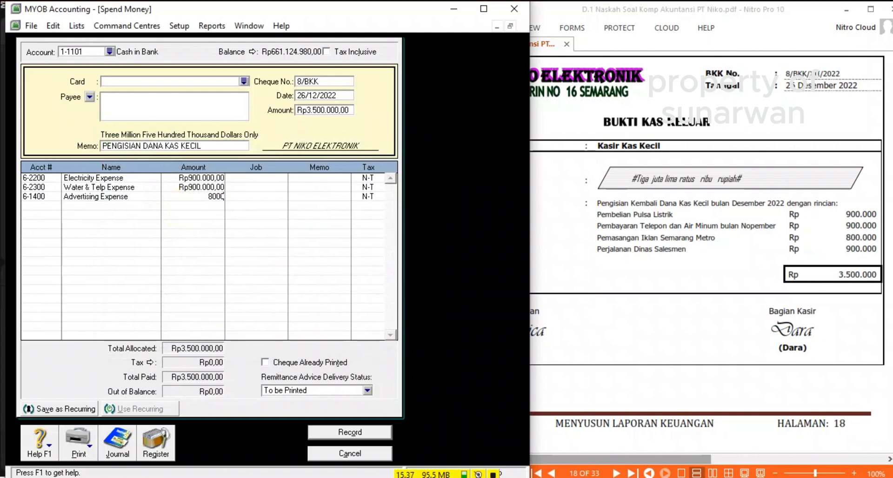
pyautogui.write('00')
pyautogui.press('Return')
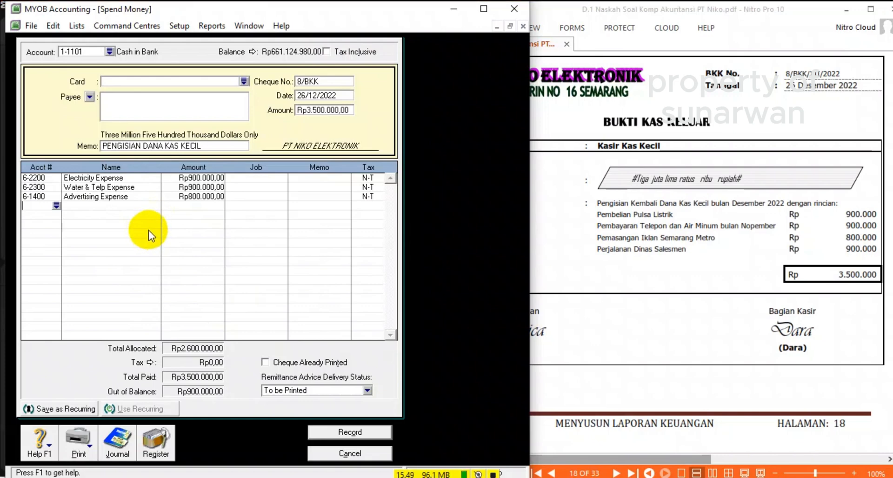
# Step: Allocate Rp900.000 to account 6-2700 Transportation Expense on the fourth line
pyautogui.click(57, 206)
pyautogui.scroll(-4, 175, 318)
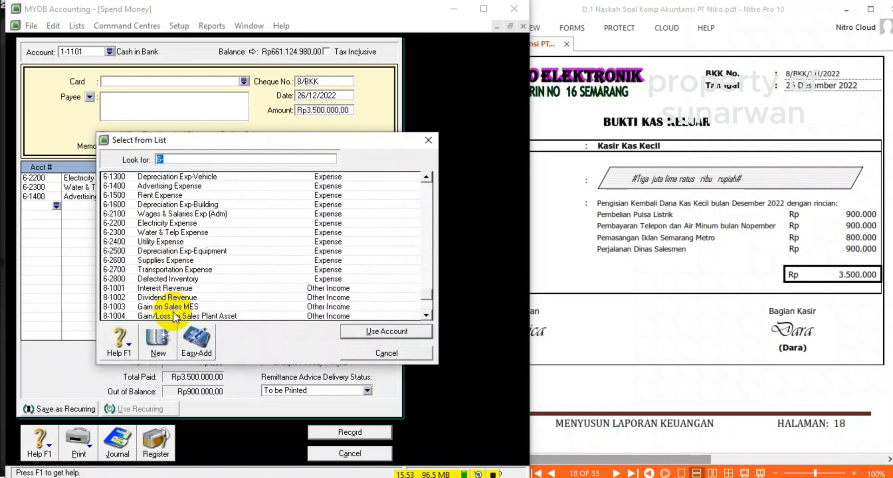
pyautogui.doubleClick(164, 269)
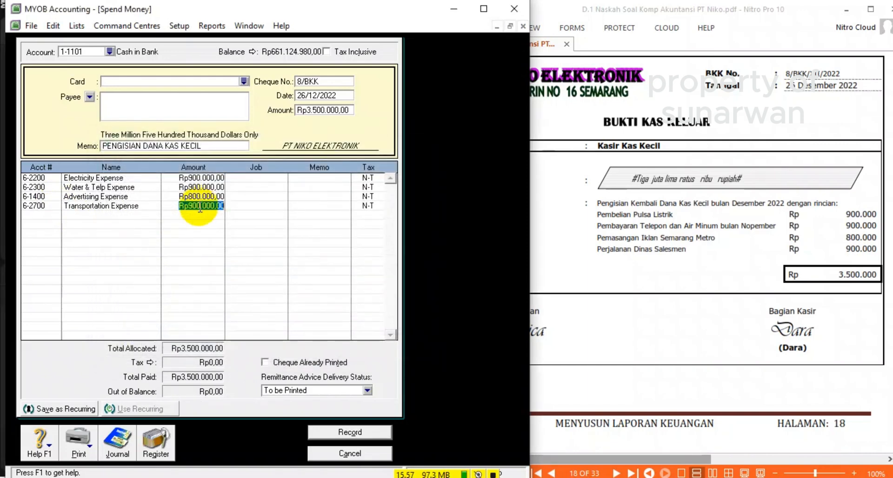
pyautogui.press('Tab')
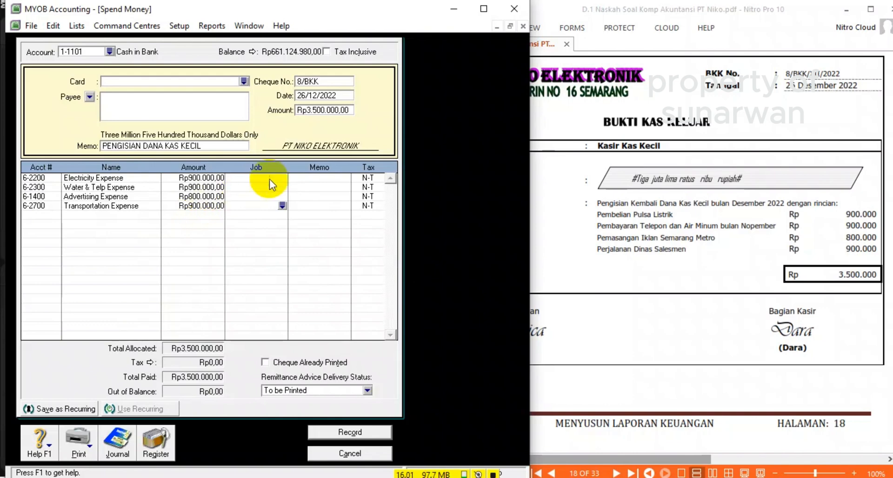
# Step: Record the petty cash replenishment payment and close the Spend Money window
pyautogui.click(452, 219)
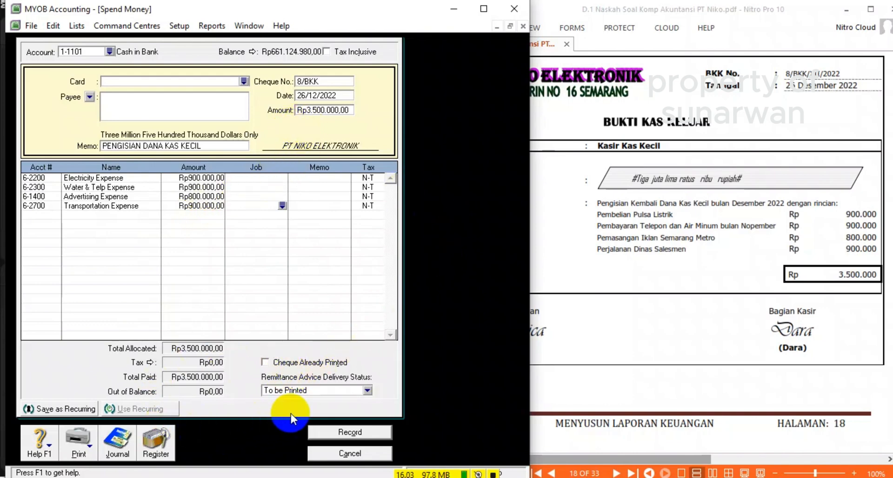
pyautogui.click(354, 432)
pyautogui.click(355, 434)
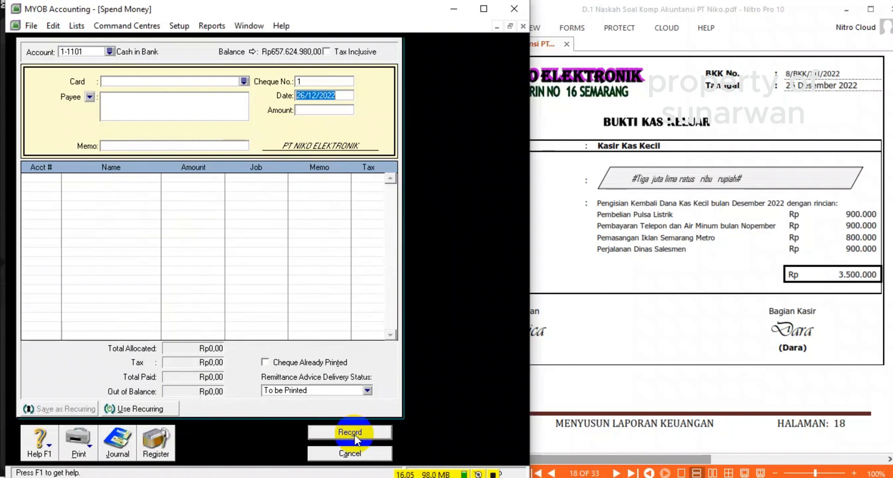
pyautogui.click(350, 454)
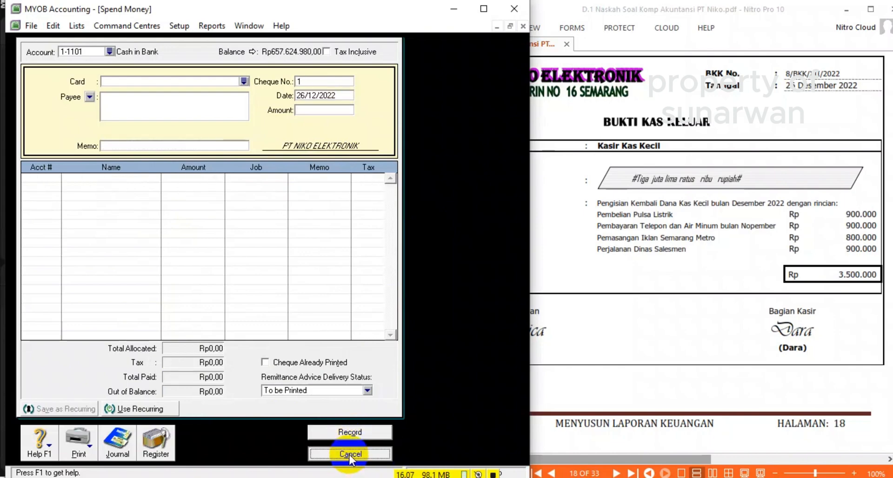
# Step: Switch to the PDF in Nitro Pro and go to Bukti Transaksi 21
pyautogui.click(614, 297)
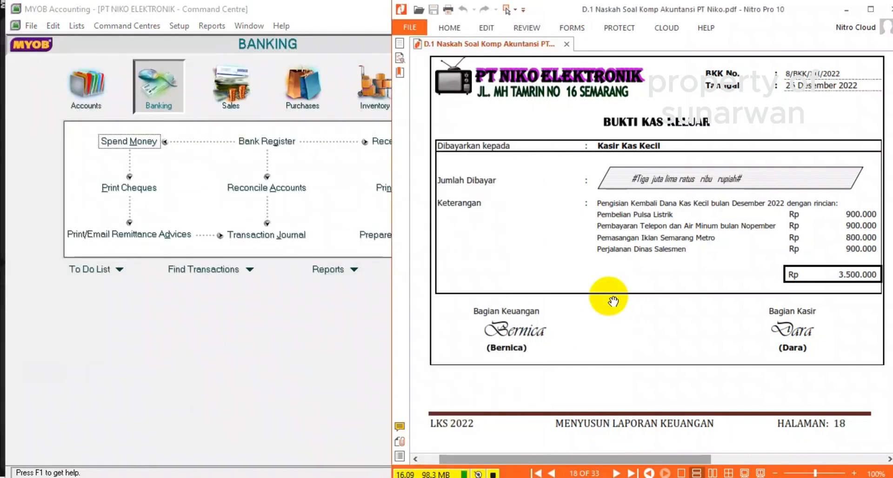
pyautogui.scroll(-5, 612, 301)
pyautogui.scroll(-2, 614, 299)
pyautogui.scroll(-3, 614, 297)
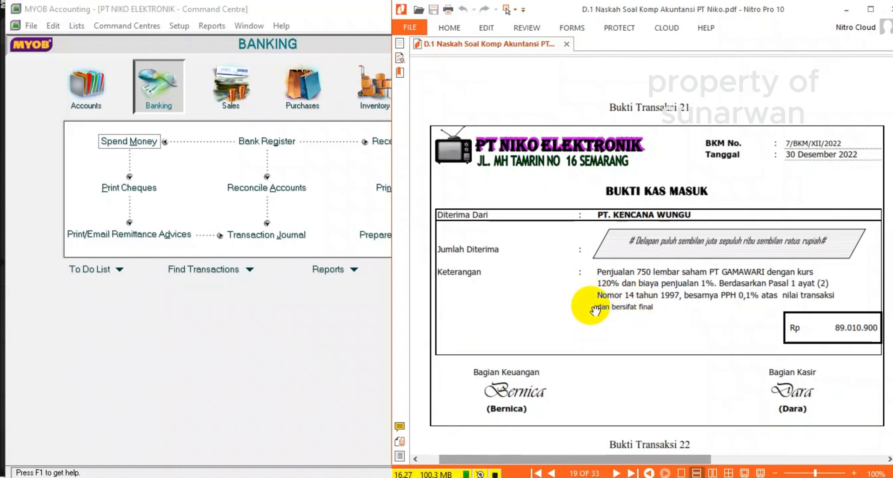
# Step: Find the Marketable Equity Securities note on PT GAMAWARI shares in the PDF's account explanations and enlarge the page to 125%
pyautogui.scroll(-1, 595, 309)
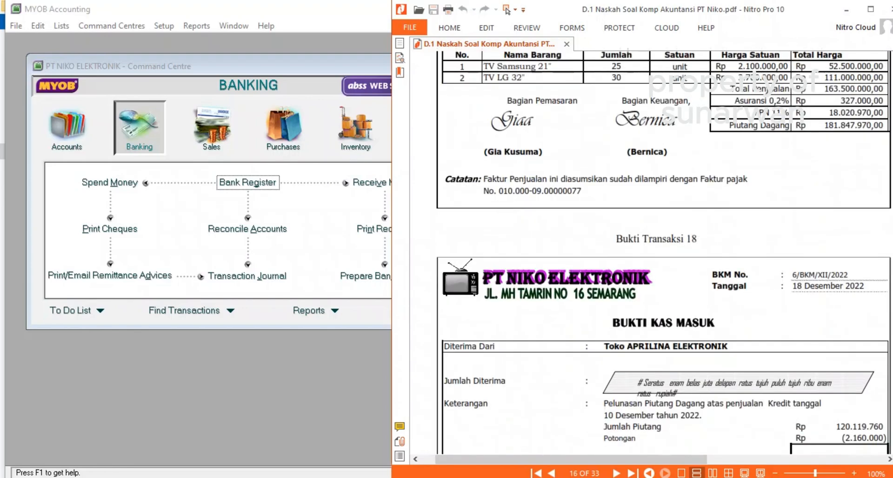
pyautogui.scroll(15, 656, 251)
pyautogui.scroll(10, 823, 160)
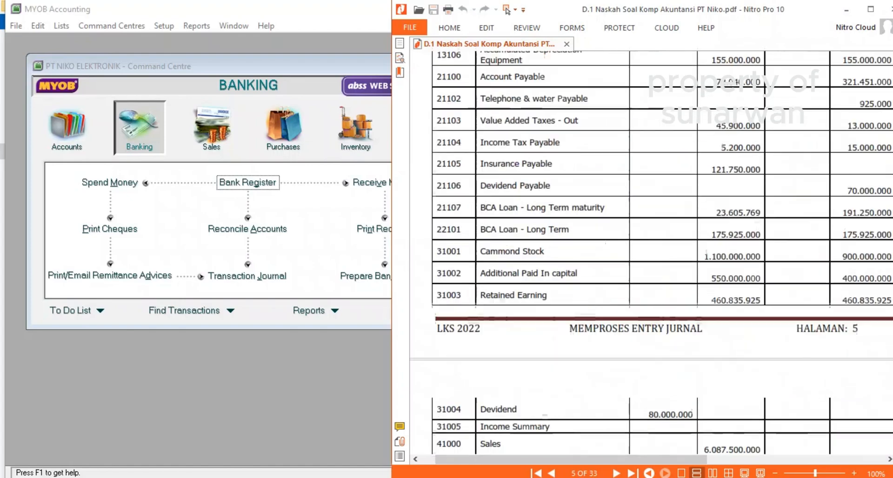
pyautogui.scroll(-5, 824, 207)
pyautogui.scroll(-12, 823, 213)
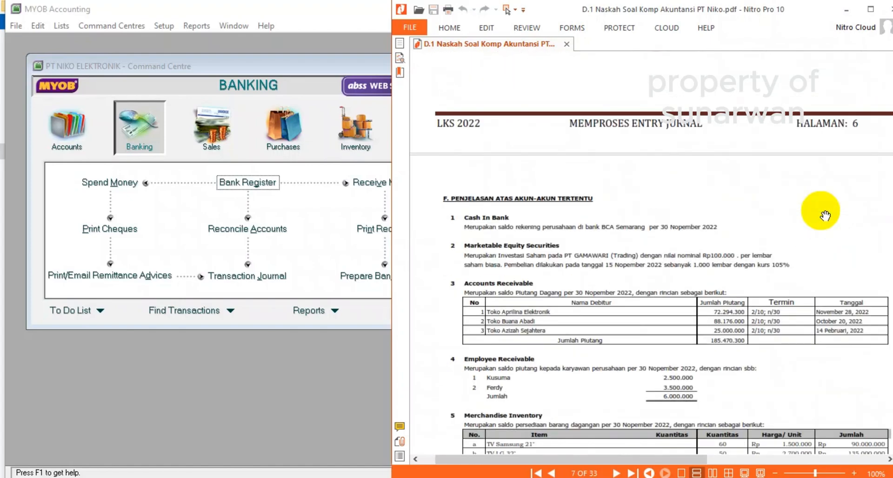
pyautogui.click(854, 472)
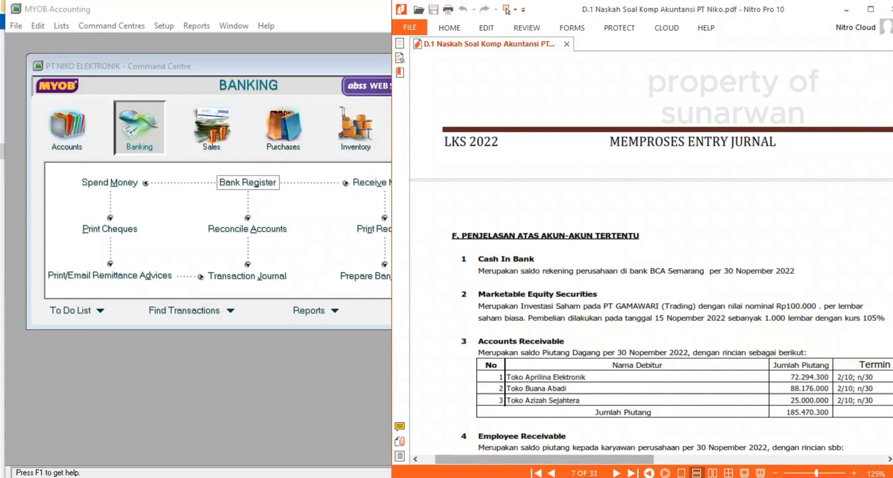
# Step: Switch to Calculator and compute the purchase cost per PT GAMAWARI share as 105 ÷ 100 × 100.000
pyautogui.click(558, 477)
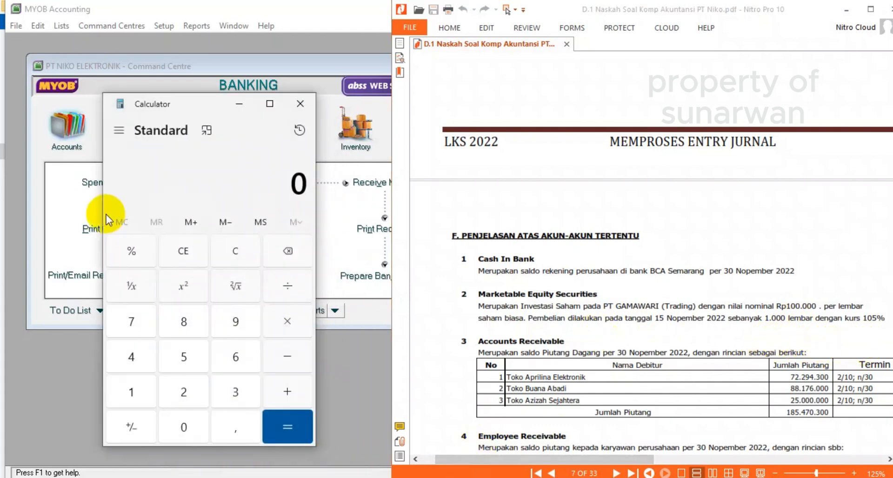
pyautogui.write('1')
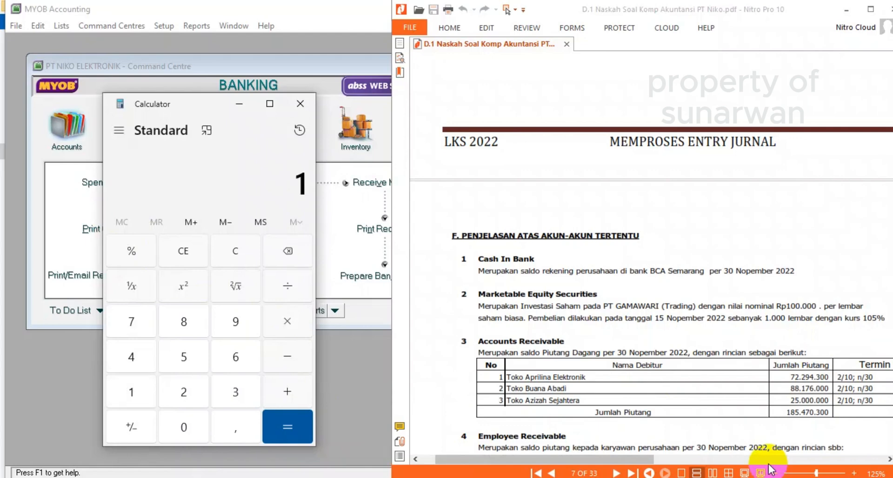
pyautogui.write('05')
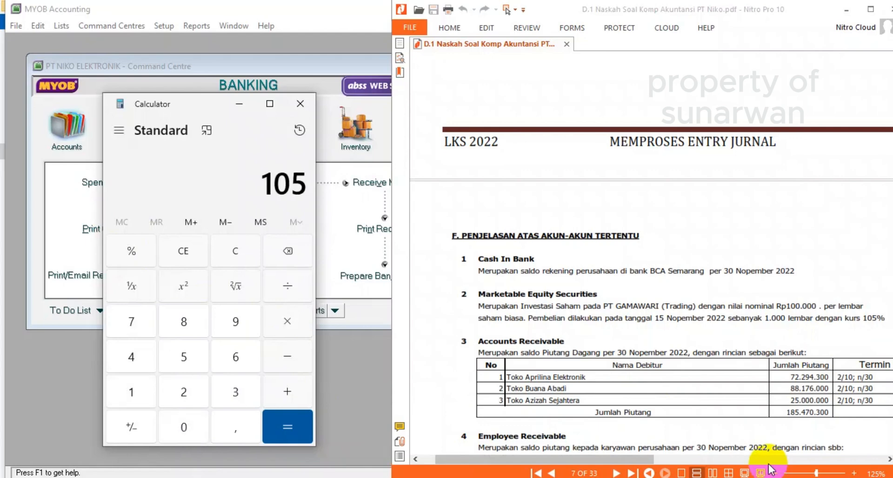
pyautogui.press('/')
pyautogui.write('100')
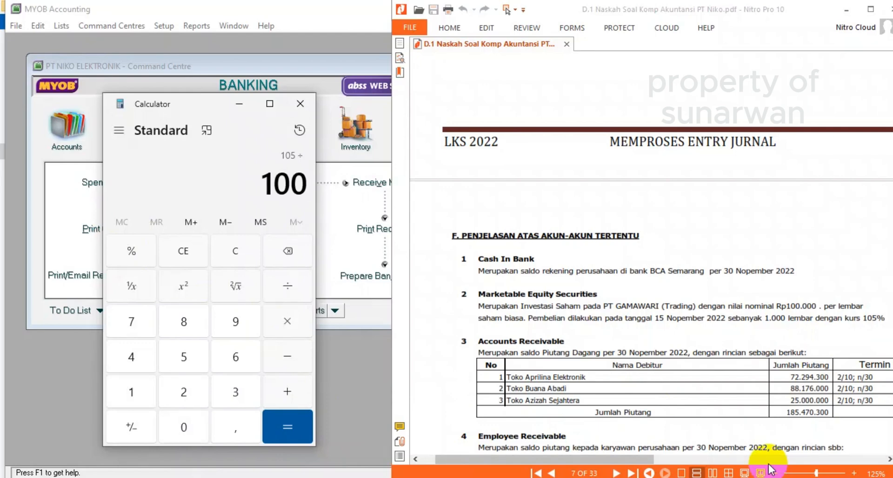
pyautogui.press('Return')
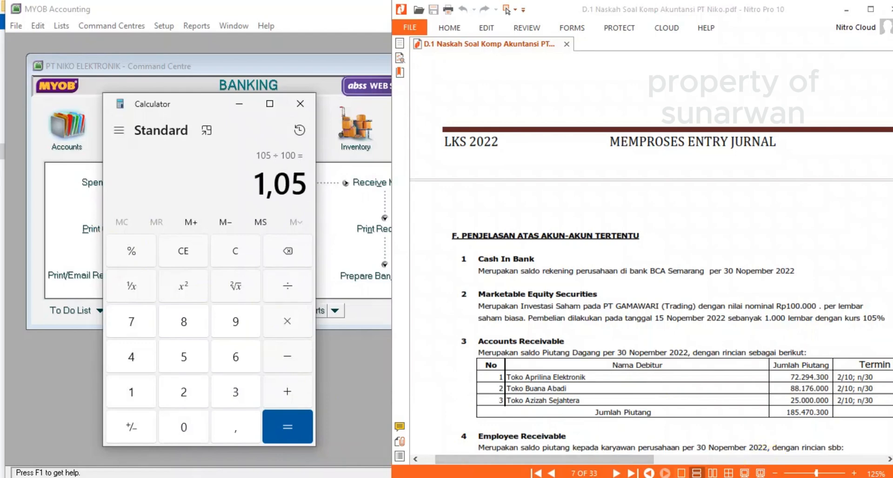
pyautogui.click(297, 322)
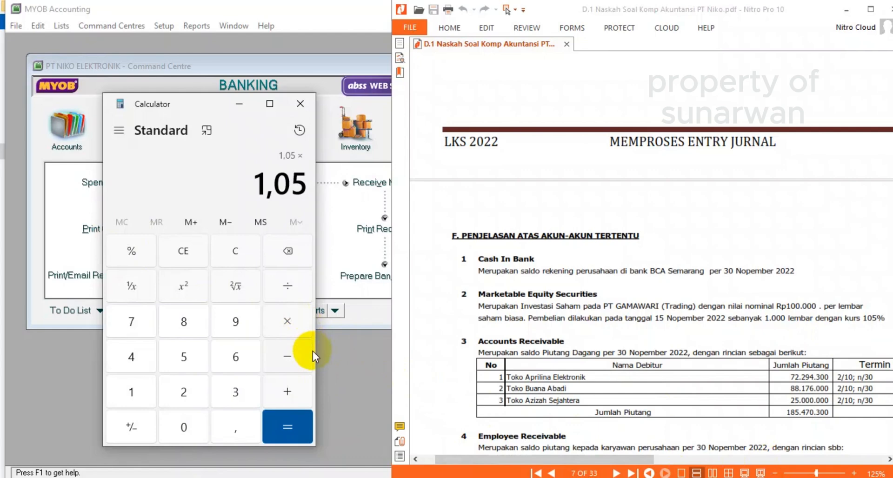
pyautogui.write('100.000')
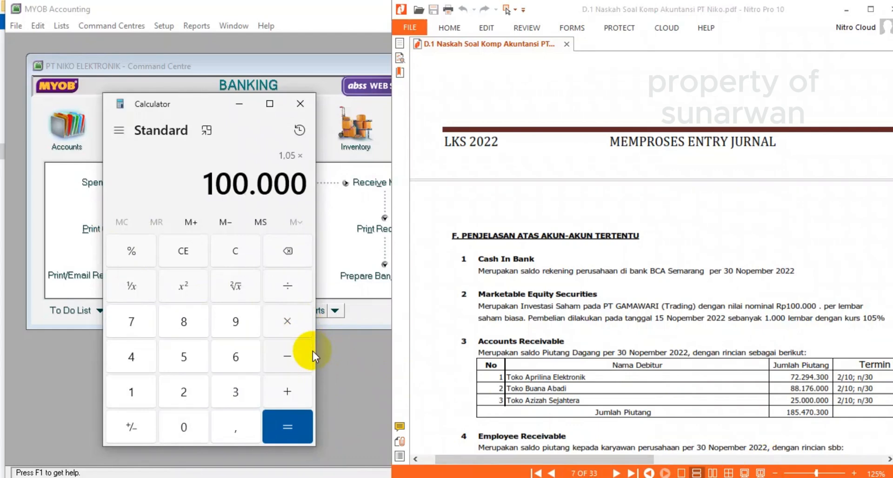
pyautogui.click(288, 428)
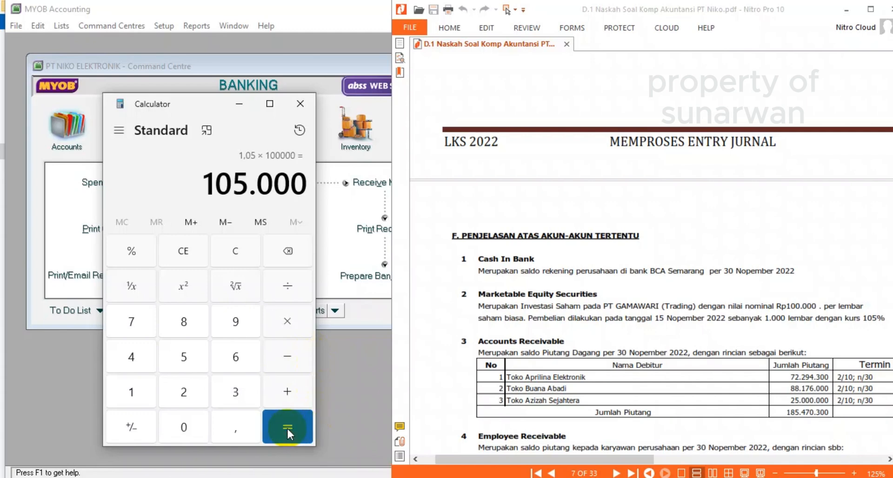
# Step: Multiply the cost per share by the 750 shares sold to get their total purchase cost
pyautogui.click(285, 319)
pyautogui.click(124, 321)
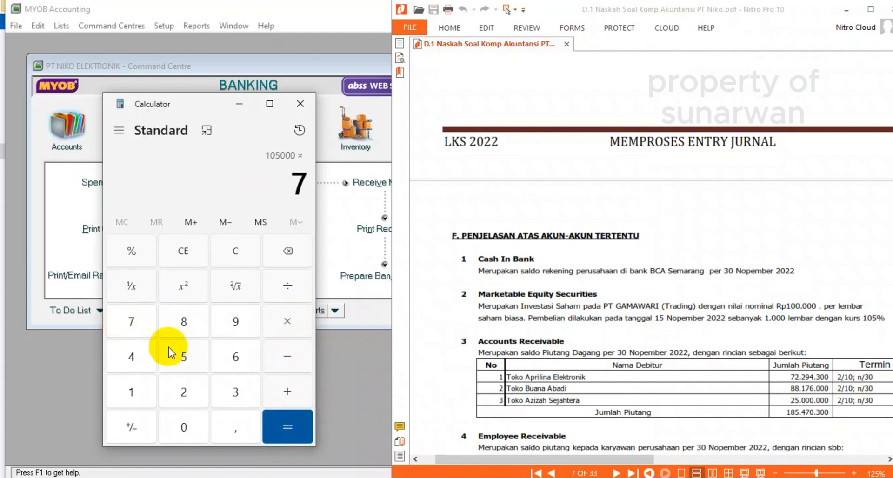
pyautogui.click(181, 355)
pyautogui.click(186, 423)
pyautogui.click(186, 423)
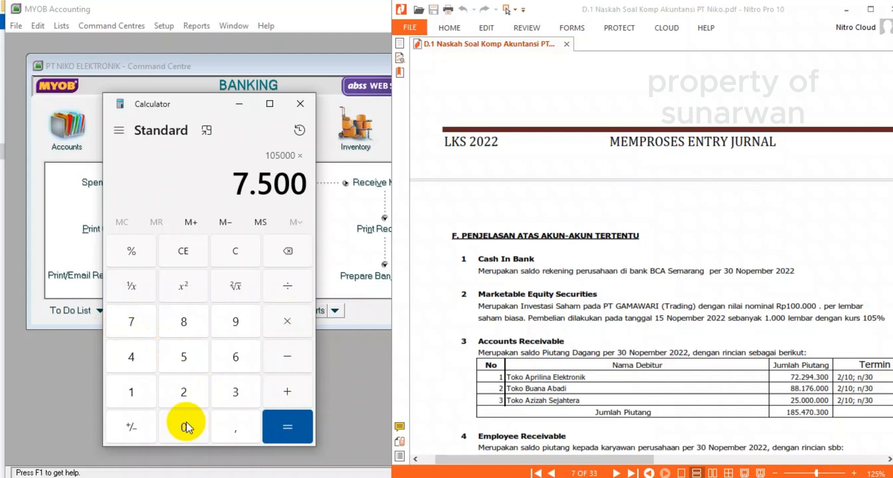
pyautogui.click(287, 254)
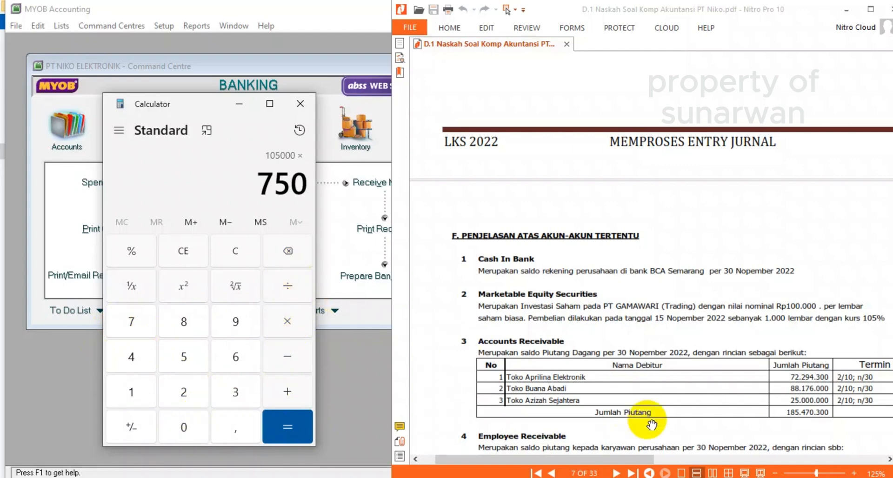
pyautogui.click(283, 427)
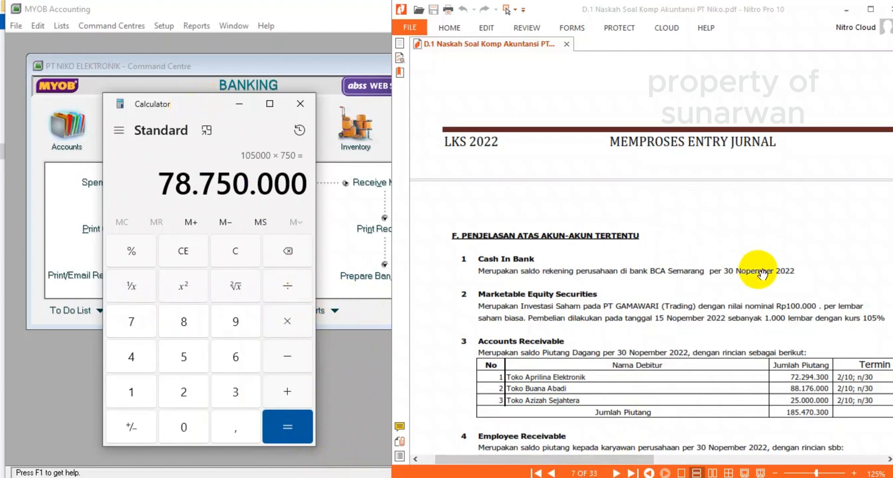
# Step: Return to Bukti Transaksi 21 in the PDF and move Calculator clear of the MYOB window
pyautogui.scroll(-10, 757, 274)
pyautogui.scroll(-15, 762, 284)
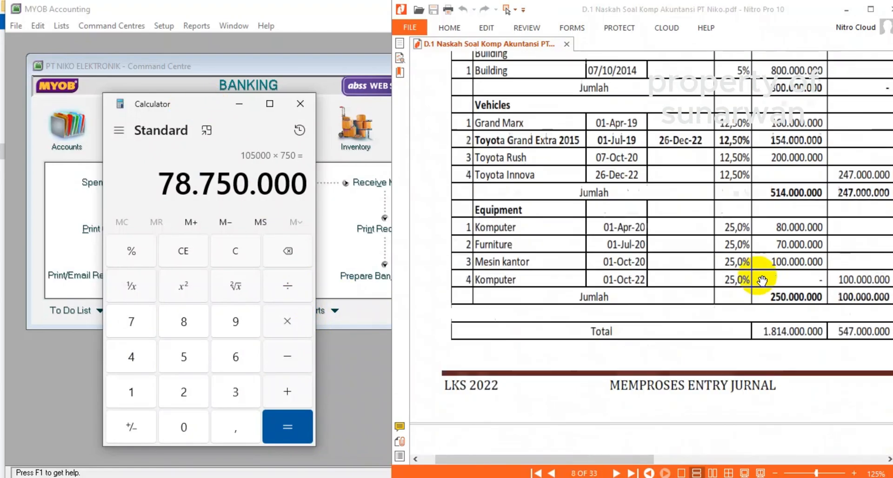
pyautogui.scroll(8, 524, 364)
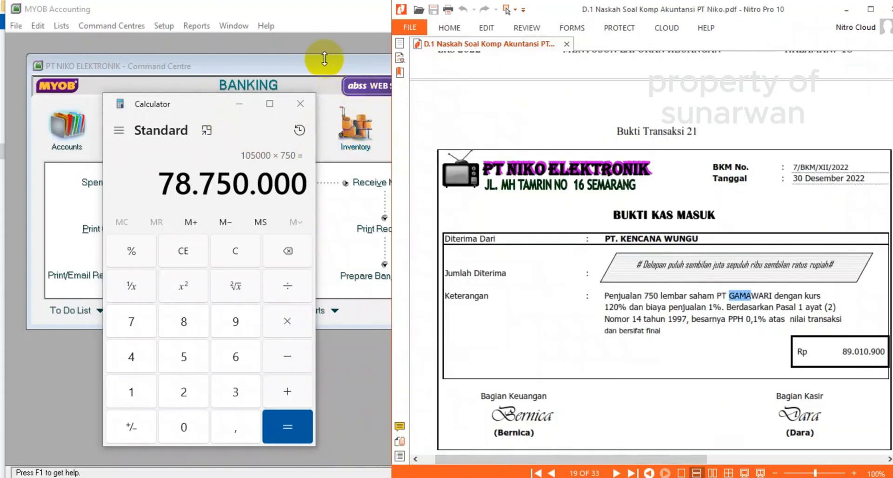
pyautogui.moveTo(186, 111); pyautogui.dragTo(710, 224)
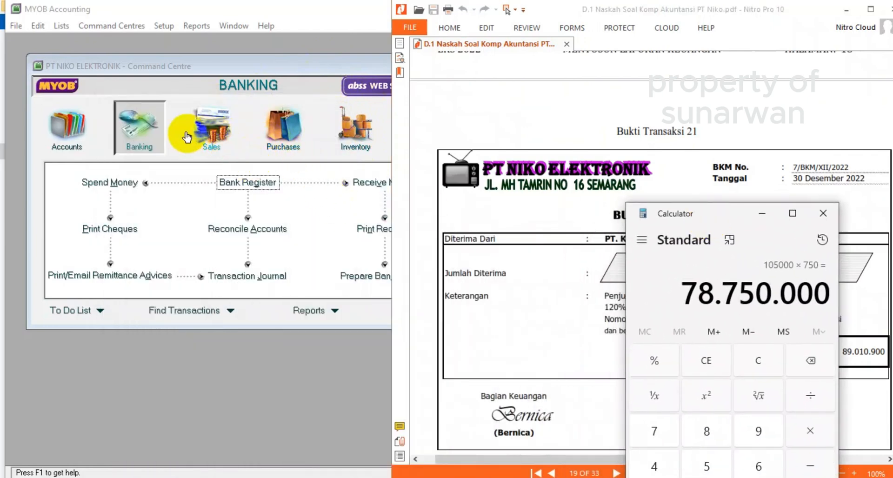
# Step: Switch to MYOB, open Receive Money and set the deposit account to 1-1101 Cash in Bank
pyautogui.click(147, 134)
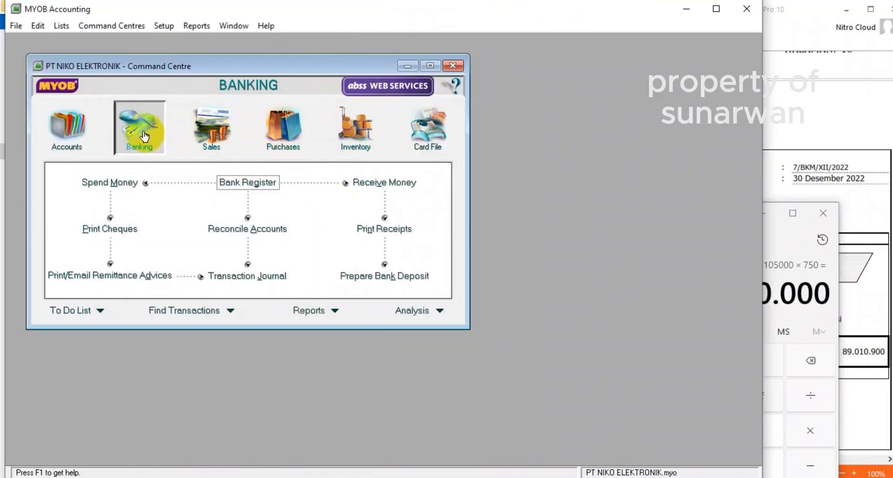
pyautogui.click(396, 183)
pyautogui.moveTo(761, 122); pyautogui.dragTo(624, 123)
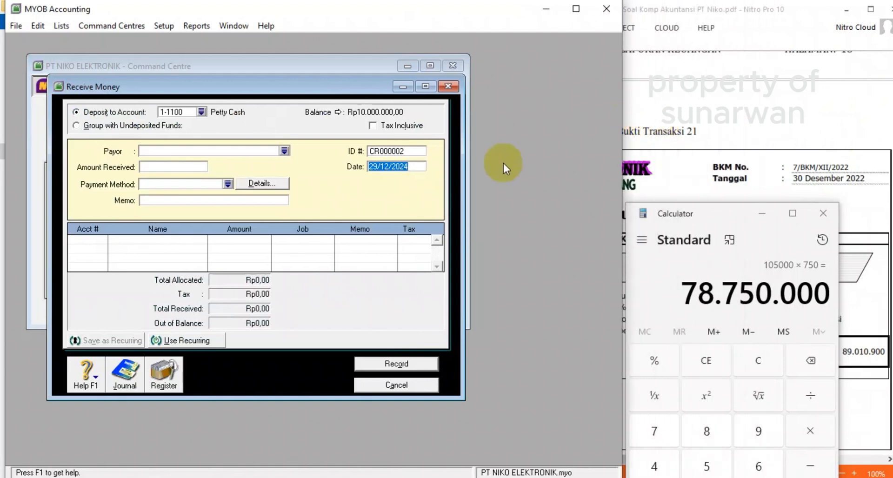
pyautogui.click(201, 112)
pyautogui.doubleClick(210, 186)
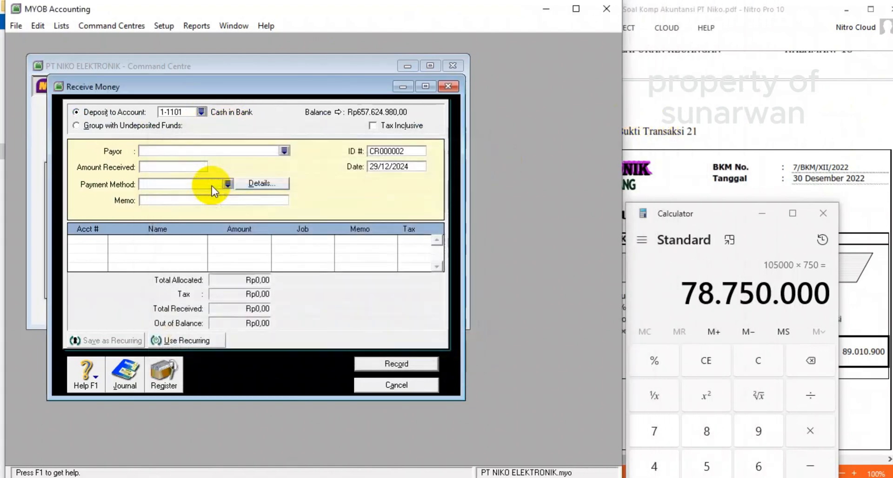
# Step: Set the receipt's ID number to 7/BKM and its date to 30/12/2022
pyautogui.click(396, 151)
pyautogui.write('7')
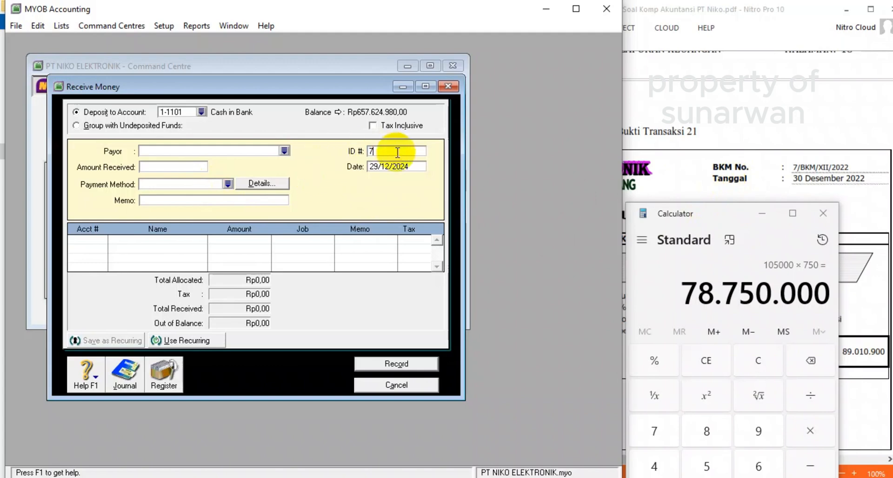
pyautogui.write('/BK')
pyautogui.press('BackSpace')
pyautogui.press('BackSpace')
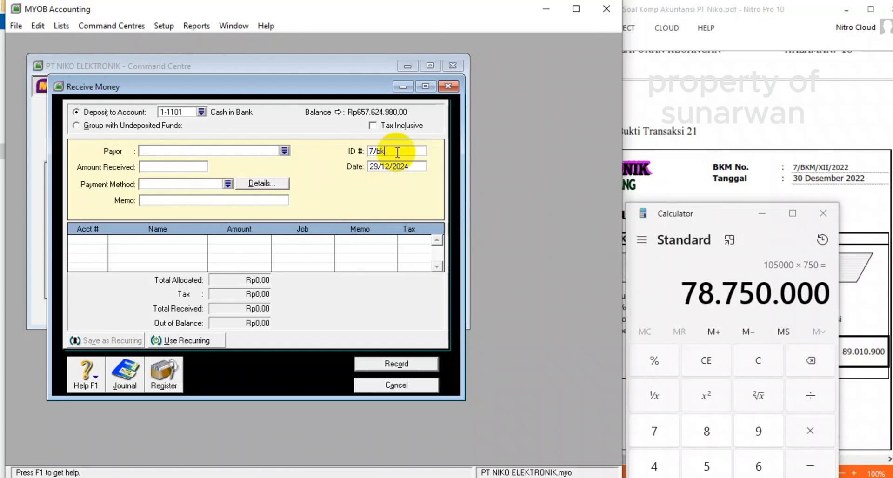
pyautogui.write('BKM')
pyautogui.write('30/12/')
# Step: Enter Rp89.010.900 from Bukti Transaksi 21 as the amount received
pyautogui.click(149, 168)
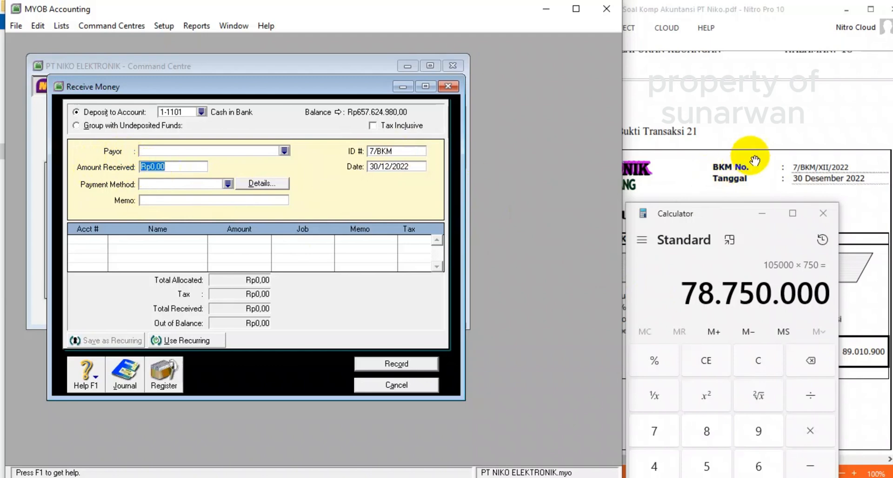
pyautogui.click(759, 119)
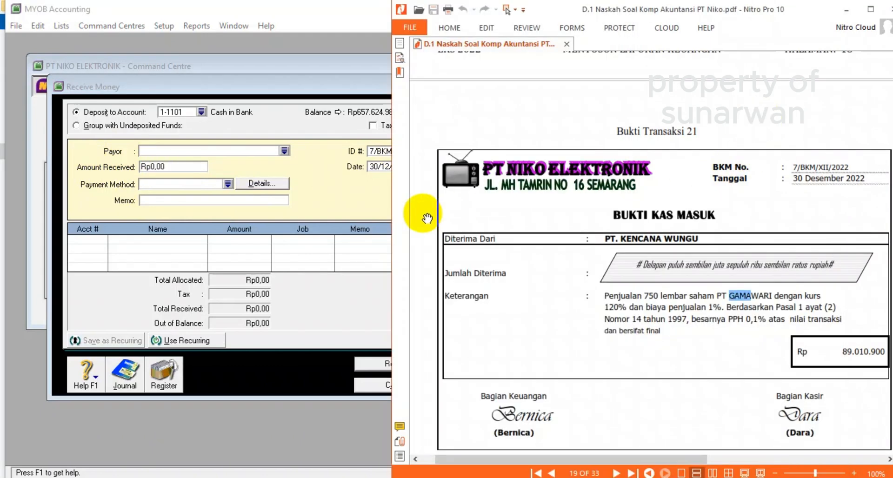
pyautogui.click(186, 168)
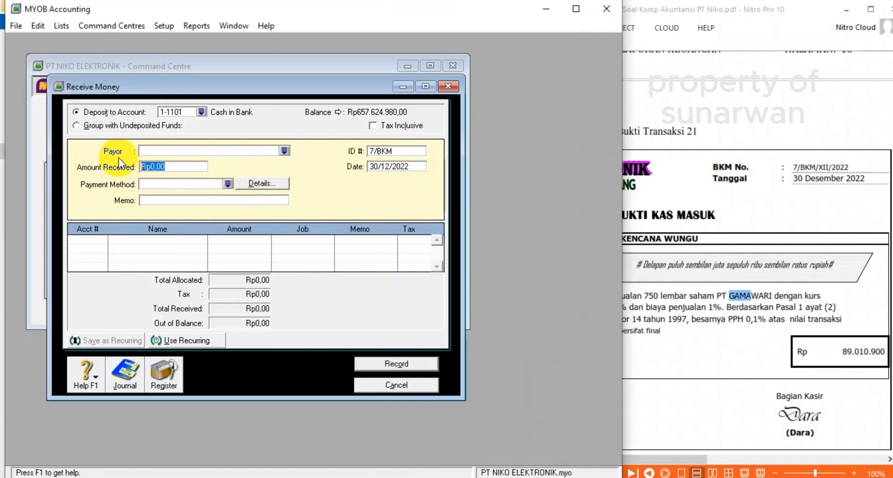
pyautogui.write('89.0')
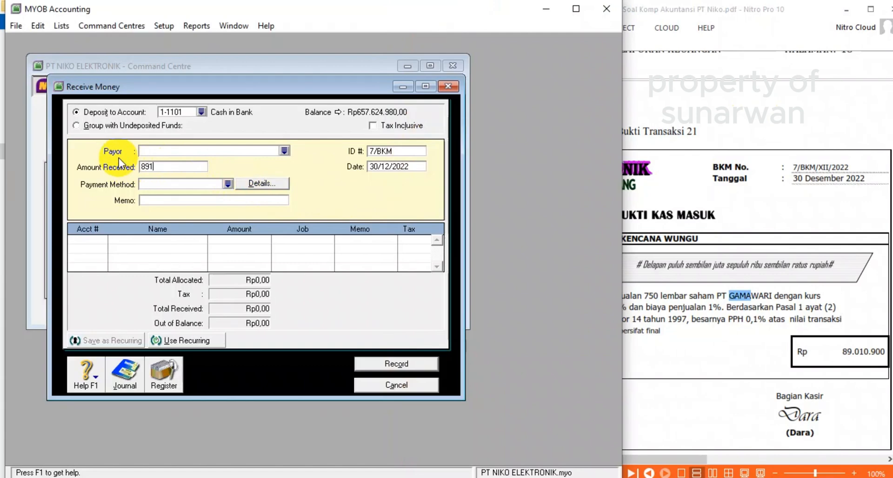
pyautogui.write('10.')
pyautogui.write('900')
pyautogui.press('Tab')
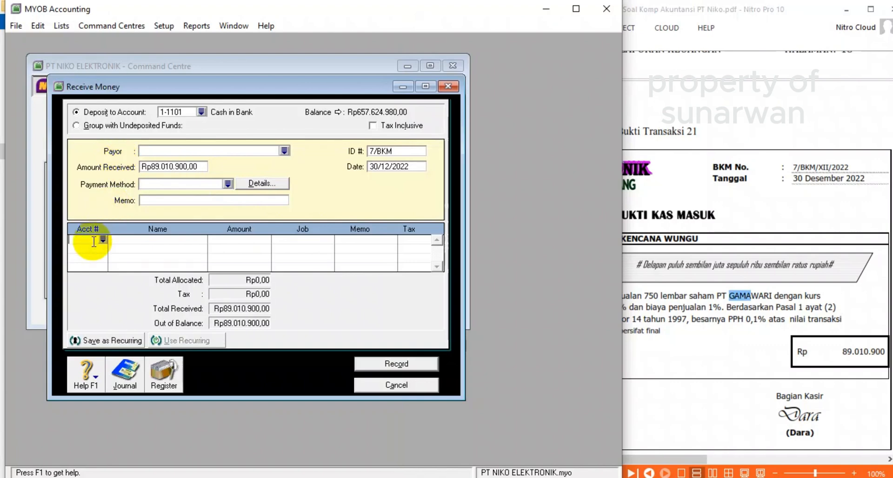
# Step: Assign account 1-1102 Marketable Equity Securities to the first allocation line and dismiss the payment method message
pyautogui.click(101, 242)
pyautogui.write('4-')
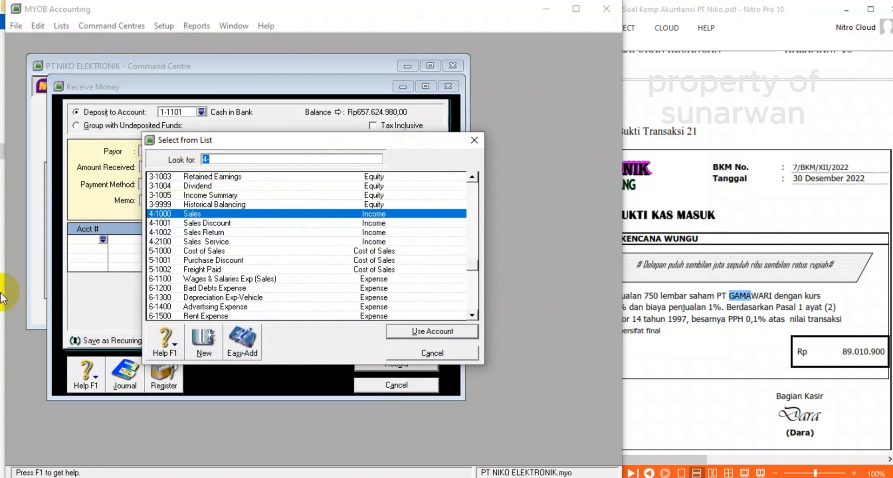
pyautogui.scroll(13, 204, 235)
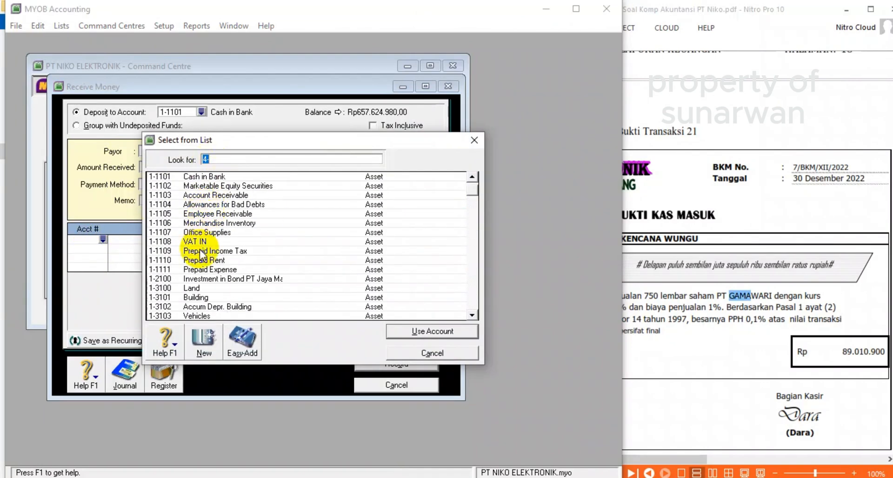
pyautogui.doubleClick(239, 186)
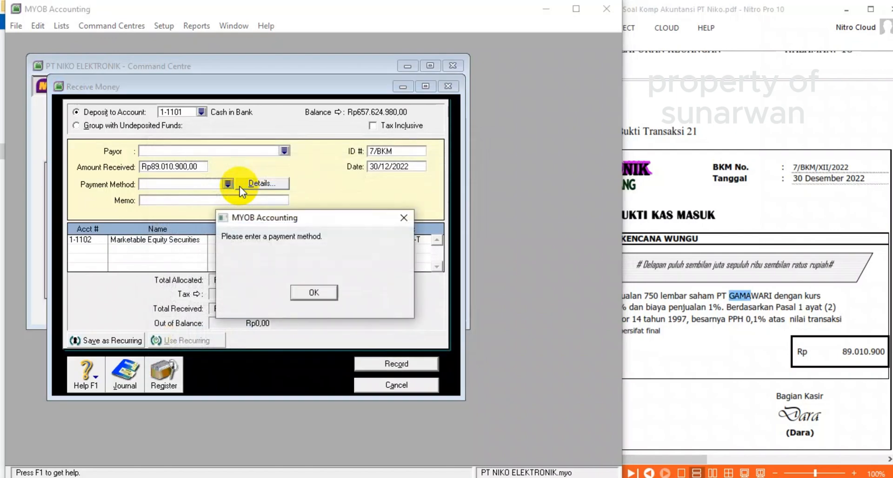
pyautogui.click(323, 291)
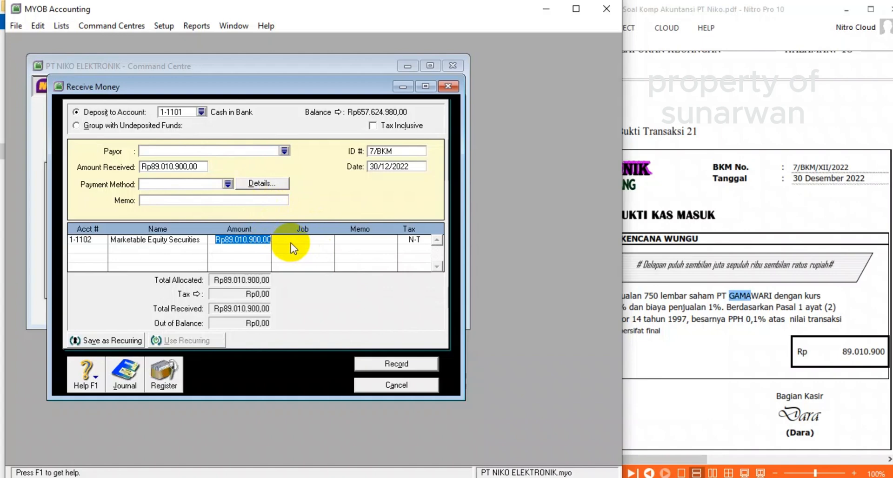
# Step: Set the Marketable Equity Securities line amount to Rp78.750.000, using the product shown in Calculator
pyautogui.write('75')
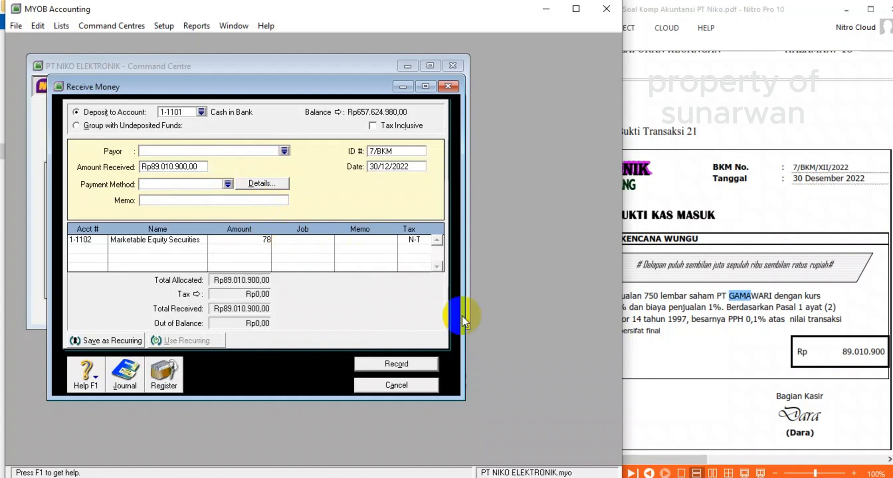
pyautogui.hotkey('alt', 'Tab')
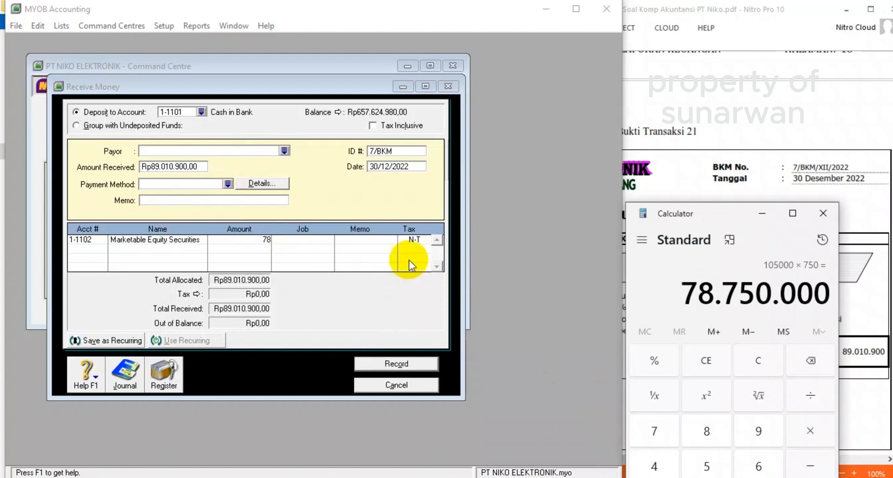
pyautogui.click(266, 240)
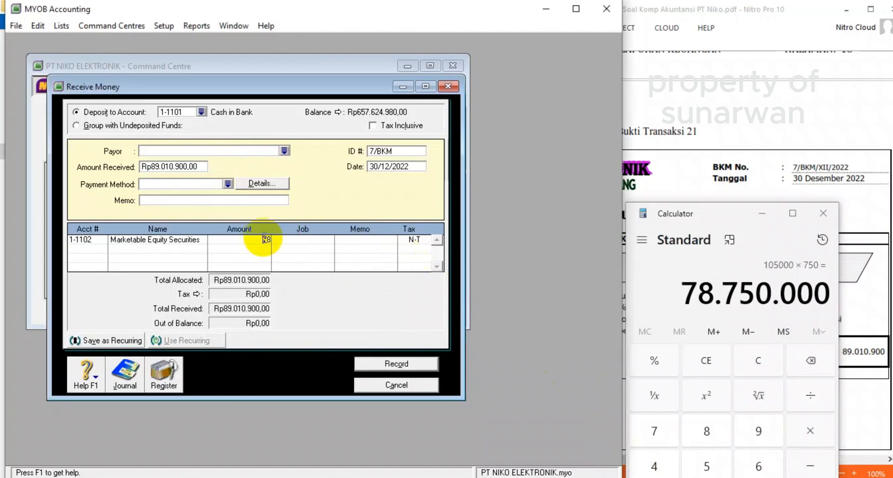
pyautogui.moveTo(261, 239); pyautogui.dragTo(278, 240)
pyautogui.write('78750000')
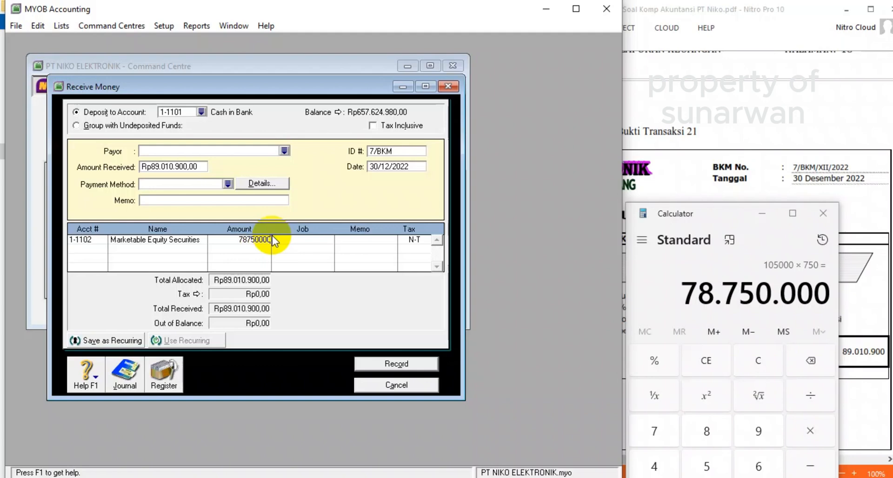
pyautogui.press('Tab')
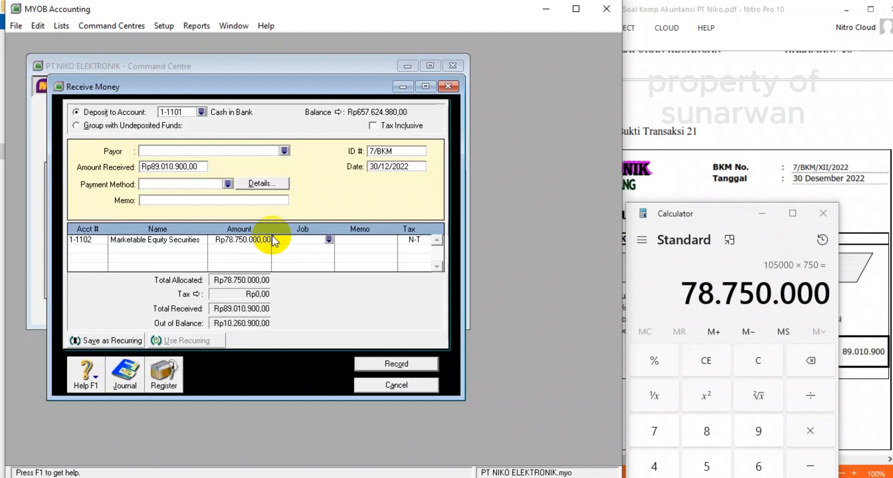
# Step: Add account 9-1002 Company Income Tax as the second allocation line of the receipt
pyautogui.click(91, 250)
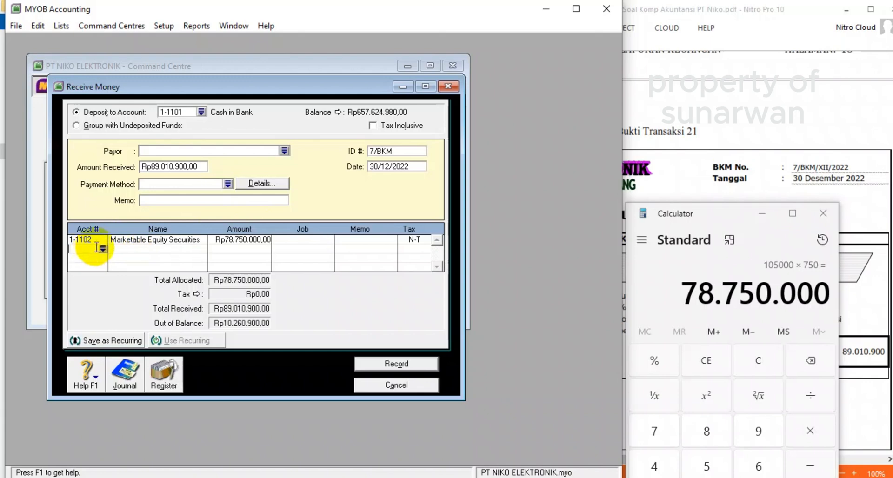
pyautogui.write('4-')
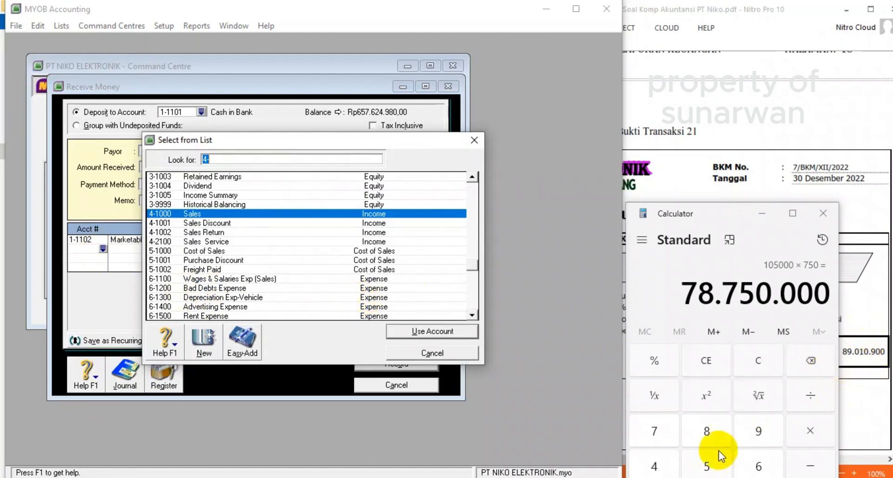
pyautogui.scroll(3, 260, 284)
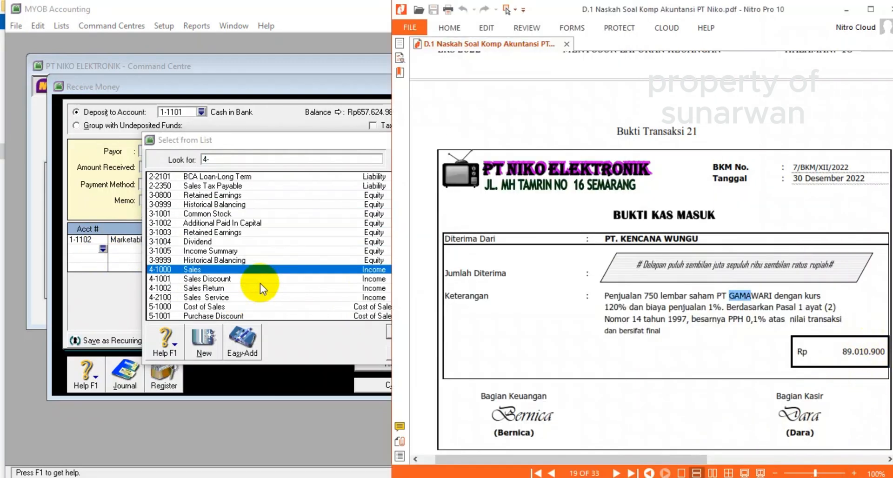
pyautogui.scroll(3, 261, 283)
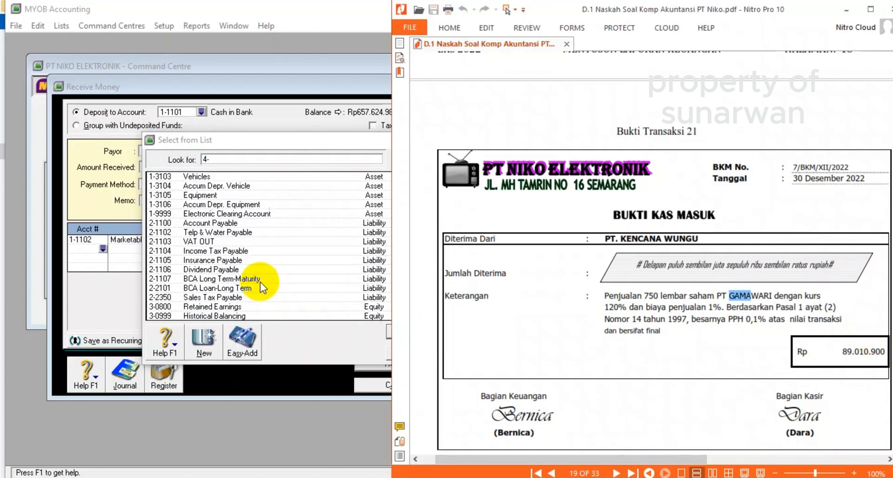
pyautogui.scroll(-5, 219, 283)
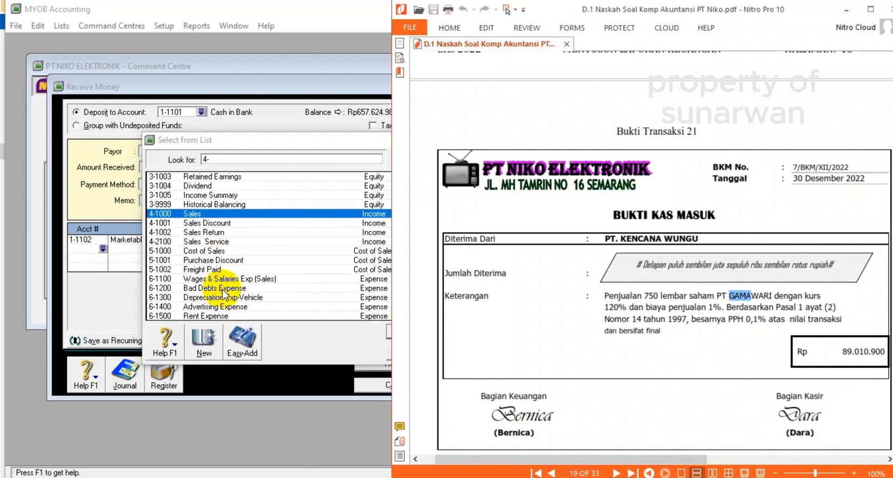
pyautogui.scroll(-4, 224, 294)
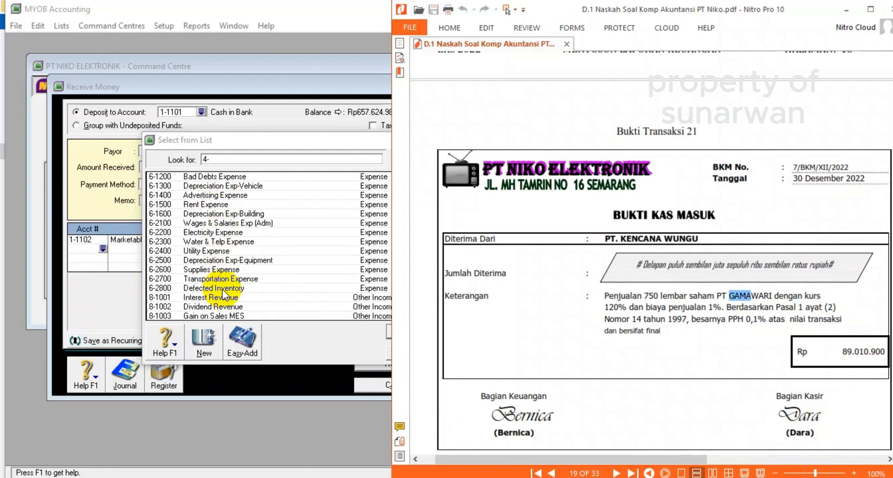
pyautogui.scroll(-2, 222, 290)
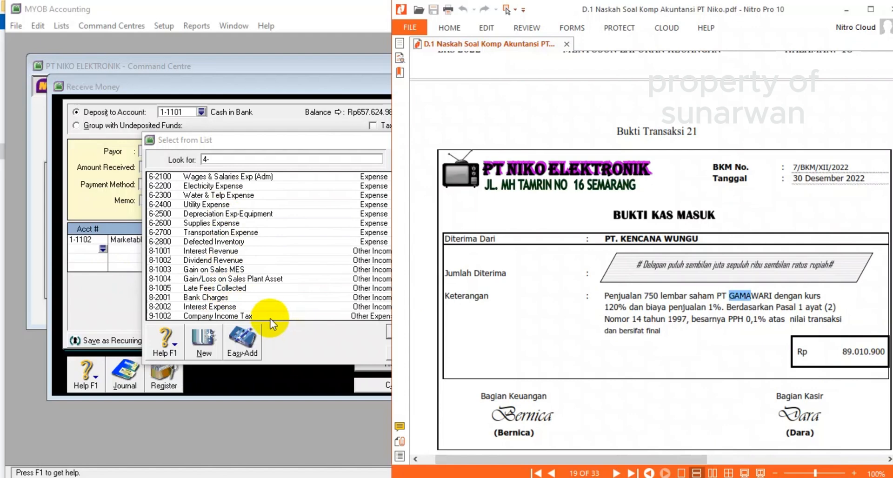
pyautogui.doubleClick(255, 317)
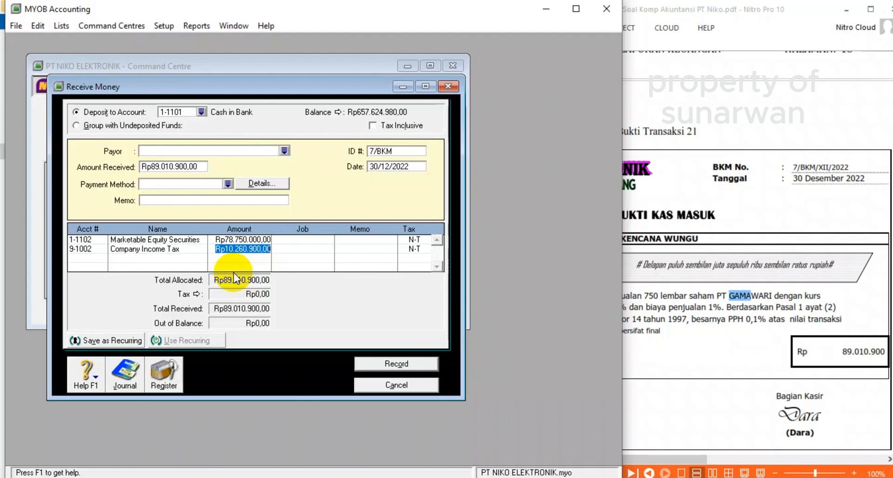
# Step: Set the Company Income Tax line amount to -89100
pyautogui.write('89100')
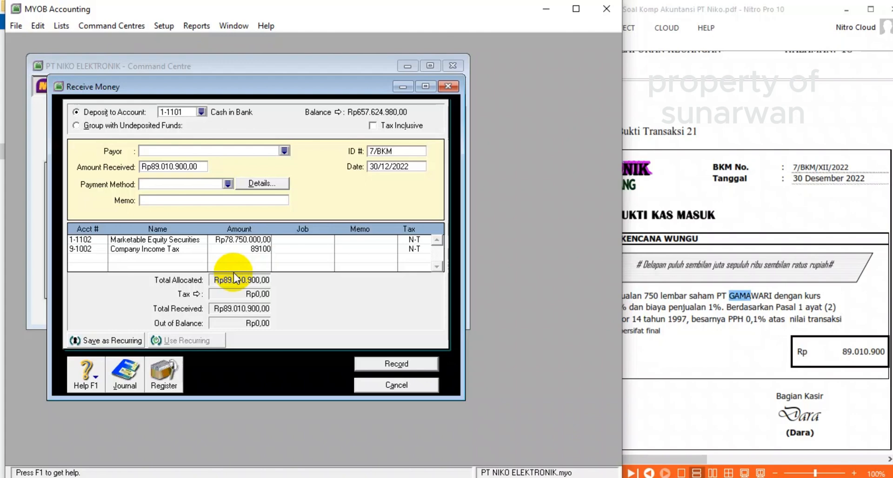
pyautogui.press('BackSpace')
pyautogui.press('BackSpace')
pyautogui.press('BackSpace')
pyautogui.press('BackSpace')
pyautogui.press('BackSpace')
pyautogui.write('-89100')
pyautogui.press('Tab')
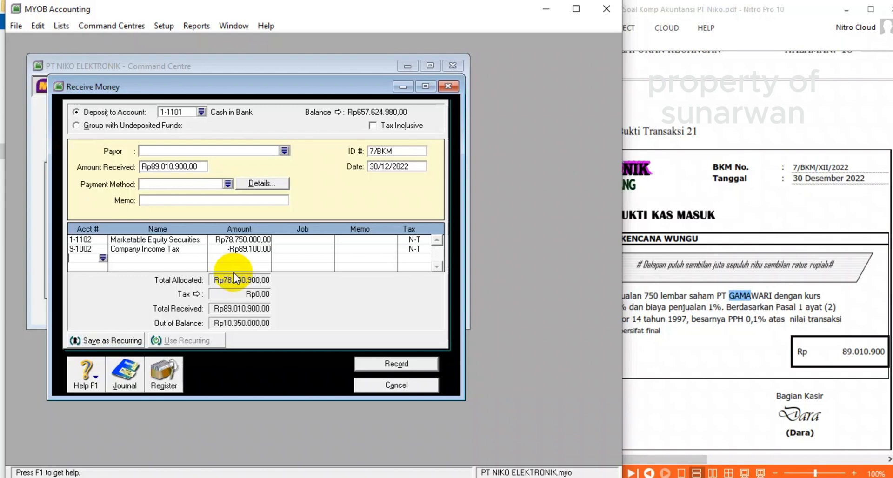
# Step: Add account 8-1004 Gain/Loss on Sales Plant Asset as the third allocation line and accept its suggested amount
pyautogui.click(103, 258)
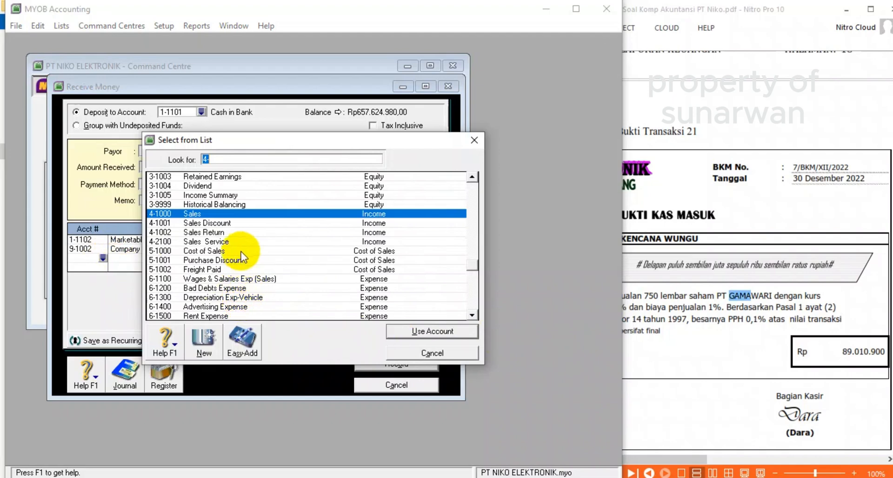
pyautogui.scroll(4, 240, 259)
pyautogui.scroll(2, 240, 259)
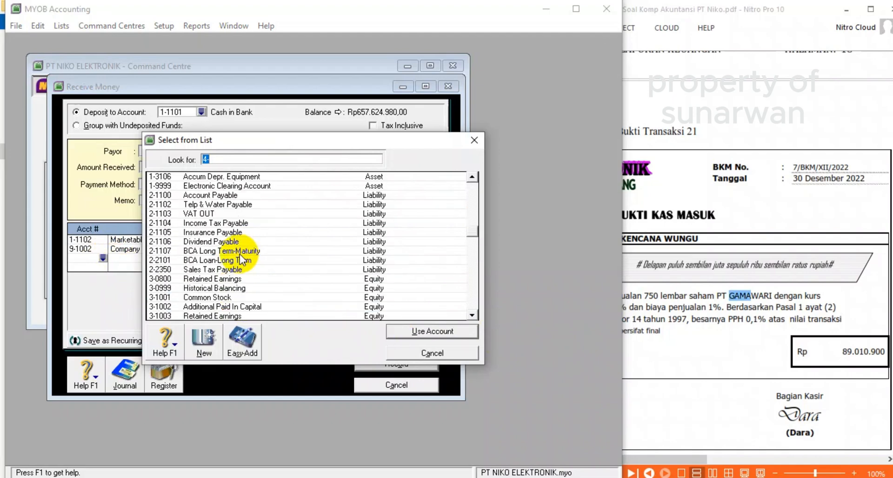
pyautogui.scroll(3, 239, 259)
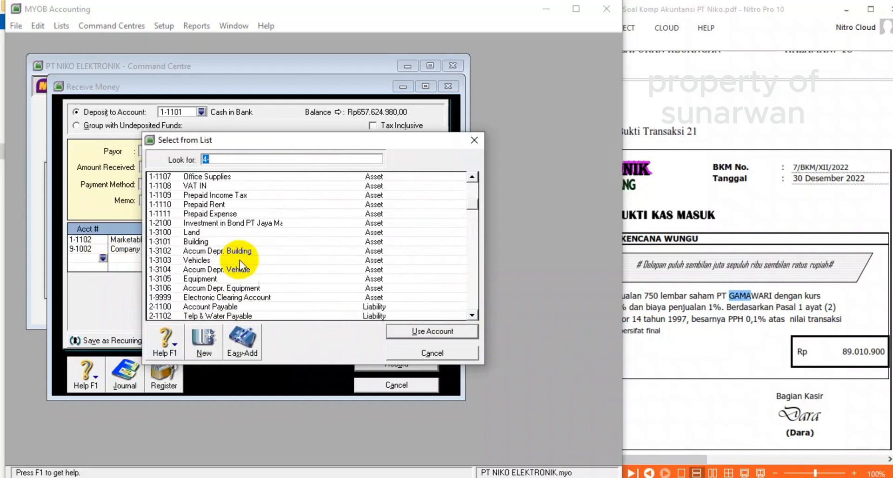
pyautogui.scroll(-8, 239, 261)
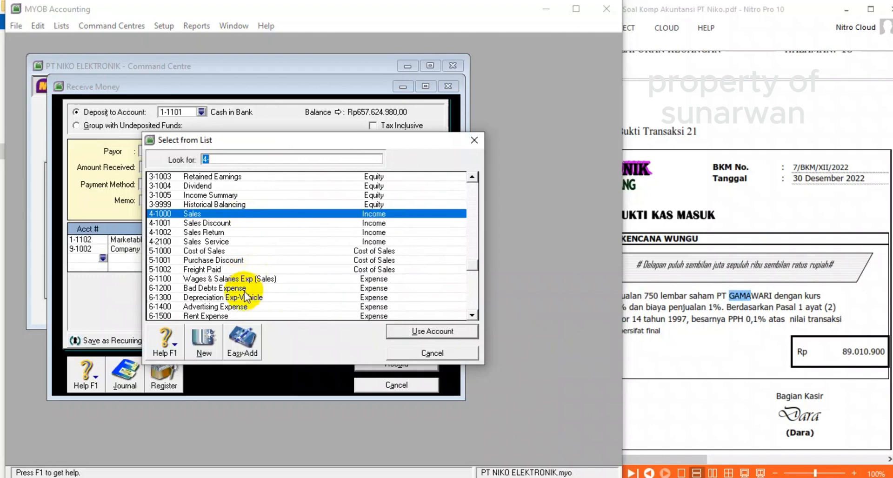
pyautogui.scroll(-3, 242, 298)
pyautogui.scroll(-2, 244, 310)
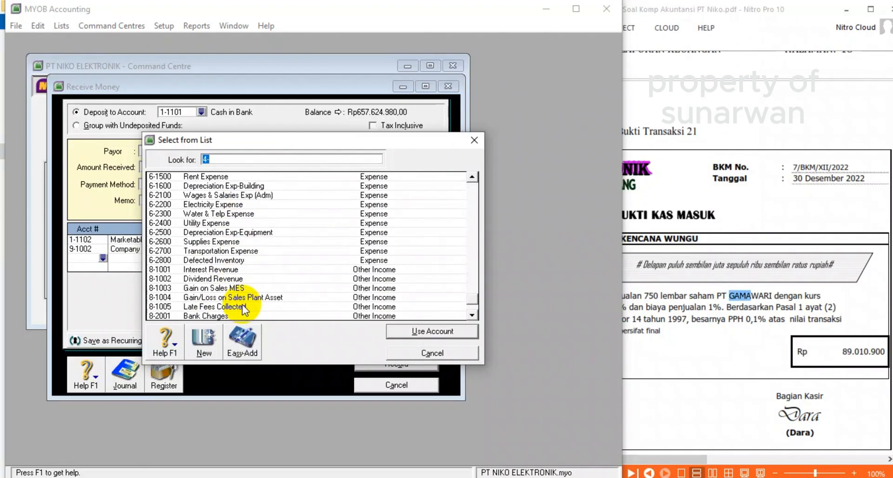
pyautogui.click(237, 297)
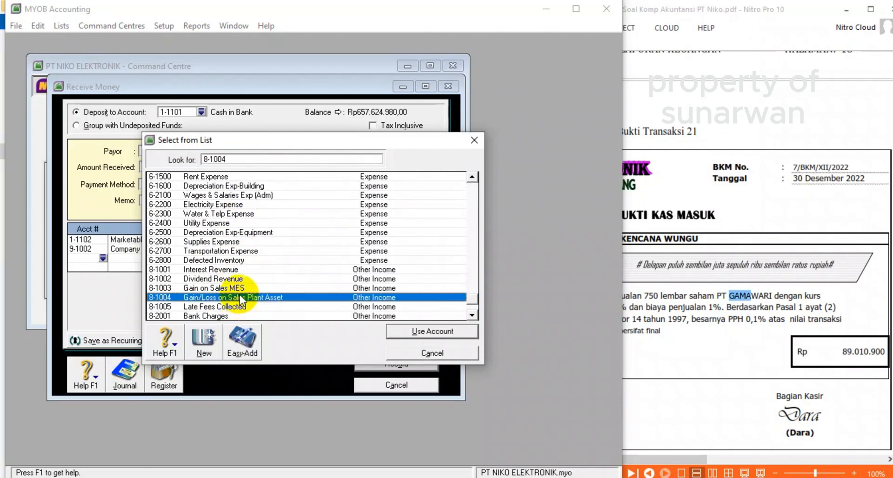
pyautogui.click(430, 332)
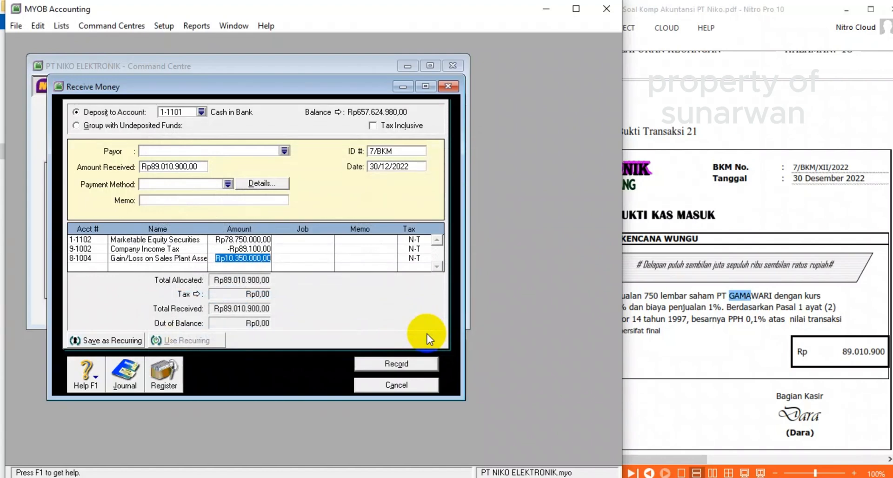
pyautogui.press('Tab')
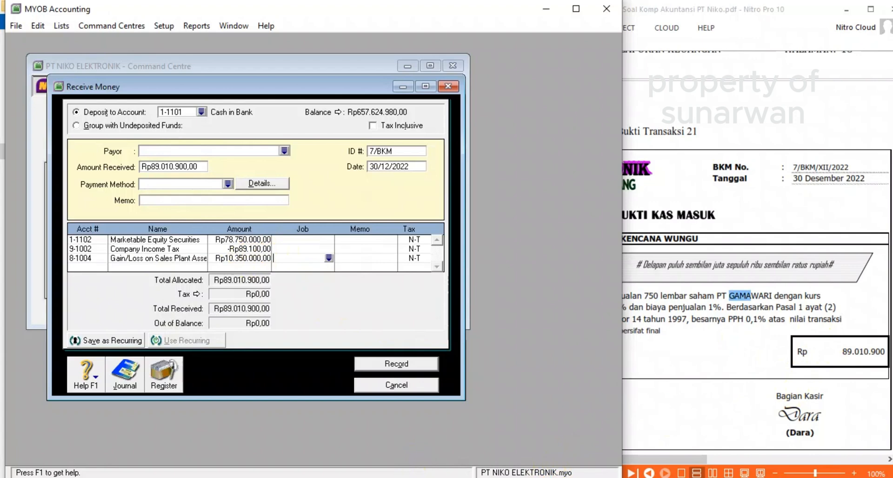
# Step: Switch to Calculator and divide 120 by 100 to convert the share selling rate to a factor
pyautogui.click(419, 477)
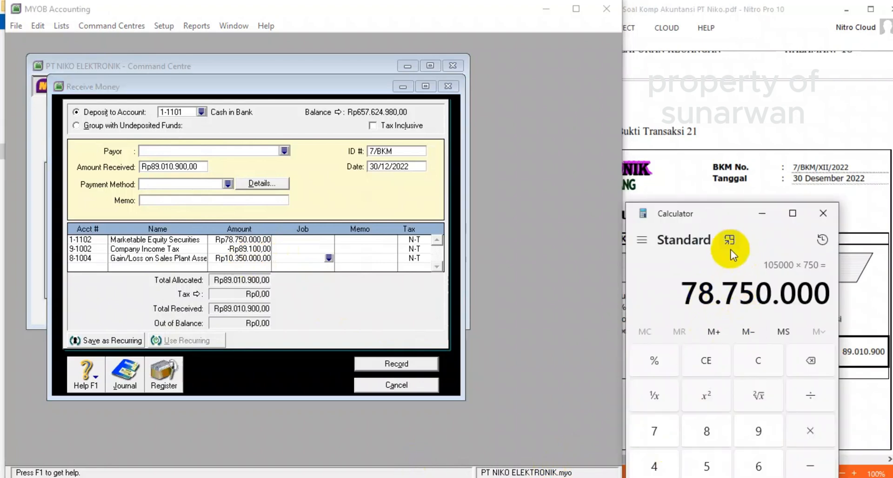
pyautogui.moveTo(713, 213); pyautogui.dragTo(612, 154)
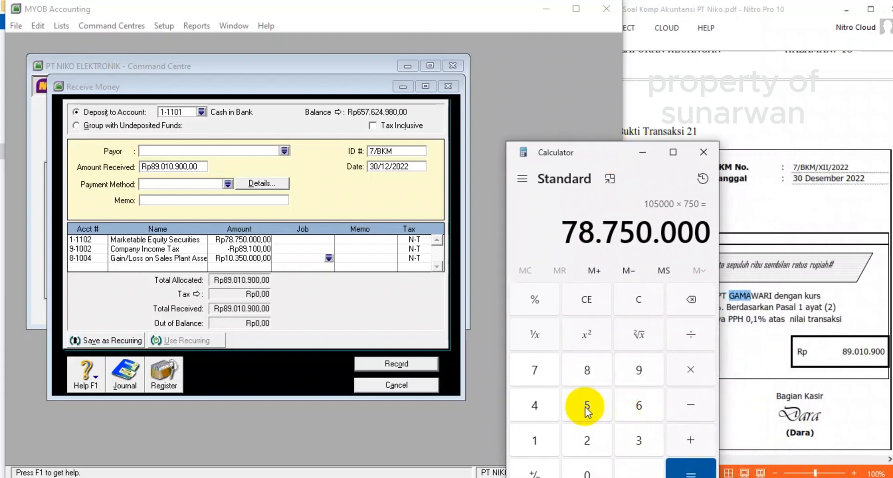
pyautogui.click(532, 440)
pyautogui.click(582, 441)
pyautogui.click(588, 470)
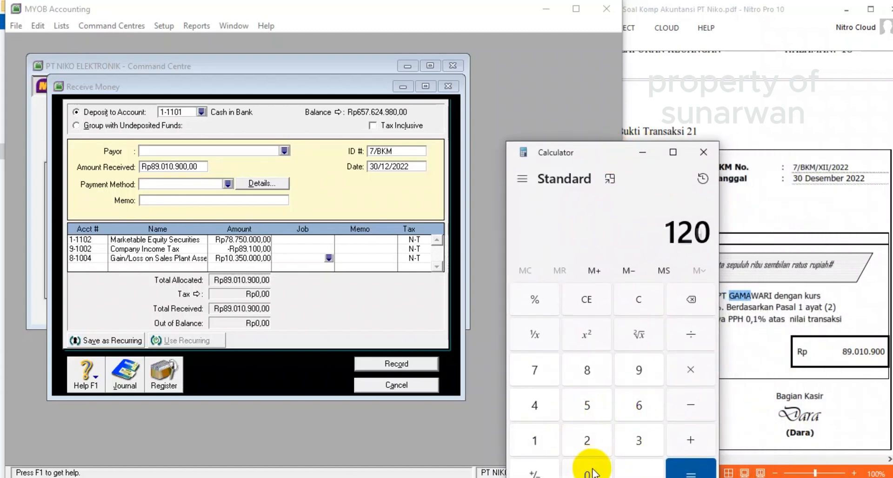
pyautogui.click(690, 334)
pyautogui.click(533, 441)
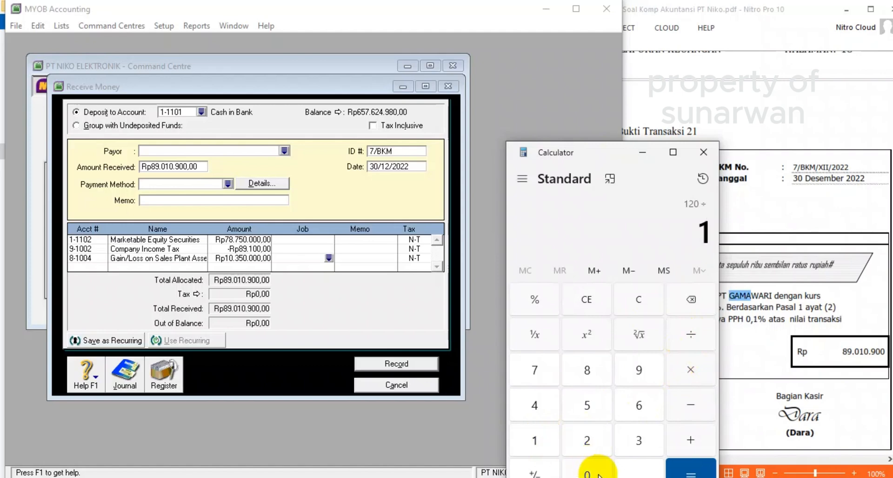
pyautogui.click(587, 469)
pyautogui.click(586, 469)
pyautogui.click(691, 470)
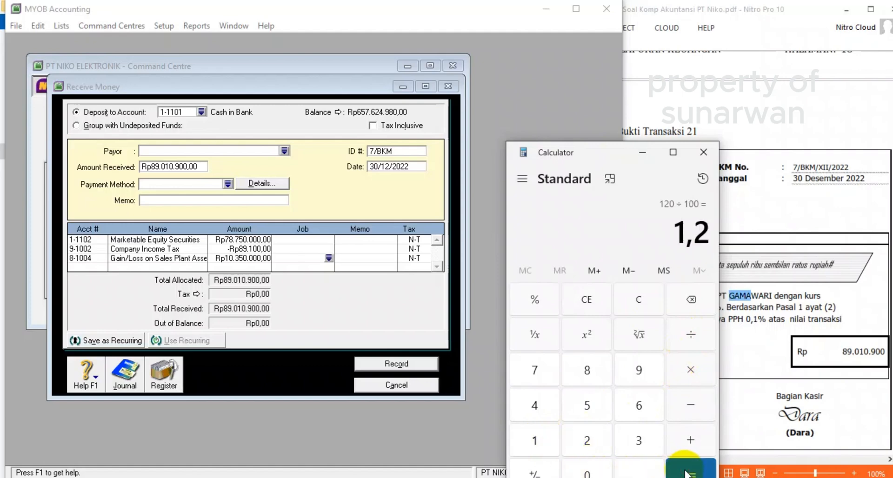
# Step: Multiply the rate factor by 100.000 to calculate the selling price per share
pyautogui.moveTo(628, 154); pyautogui.dragTo(622, 115)
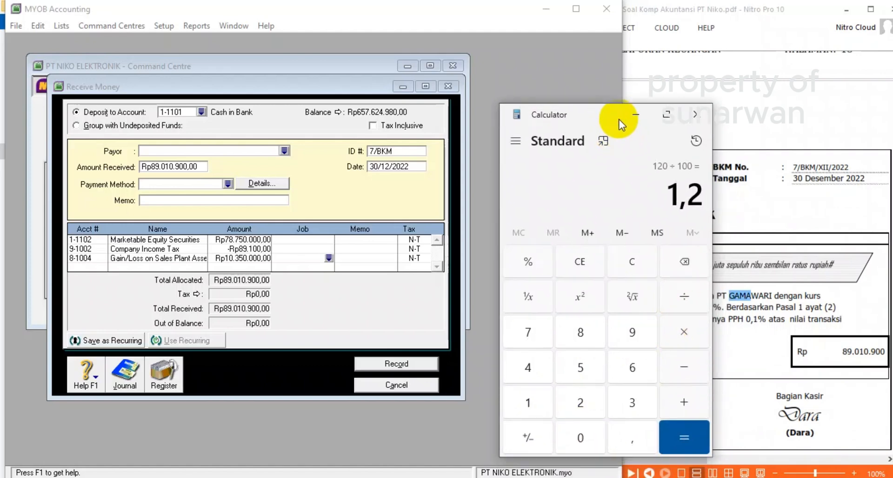
pyautogui.click(672, 334)
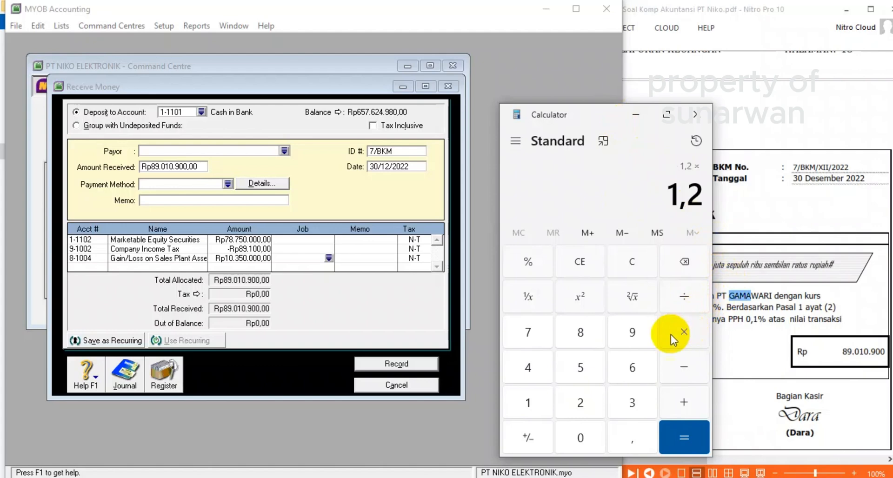
pyautogui.click(535, 401)
pyautogui.click(577, 437)
pyautogui.click(576, 437)
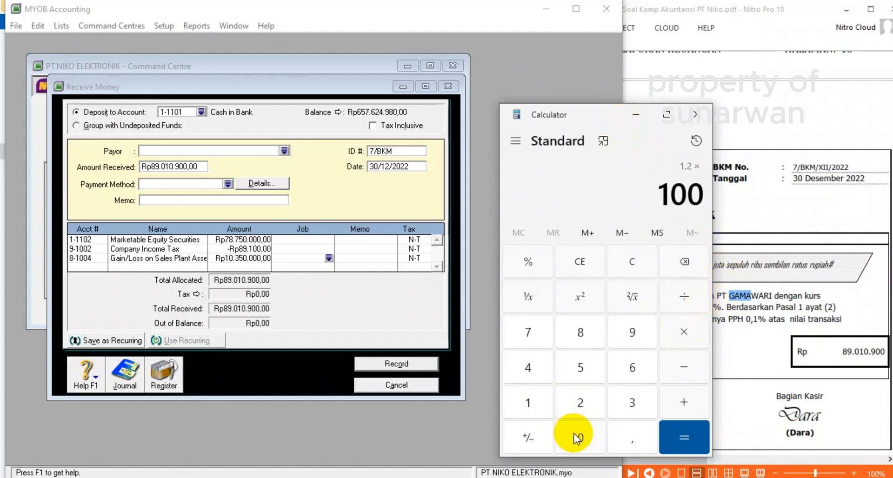
pyautogui.doubleClick(576, 437)
pyautogui.click(576, 437)
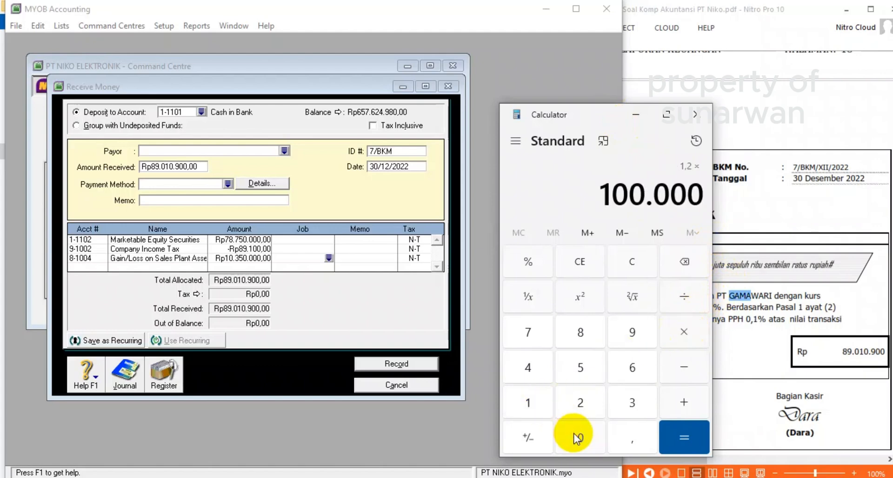
pyautogui.click(683, 437)
# Step: Multiply the price per share by 750 to calculate the gross proceeds of the share sale
pyautogui.click(684, 330)
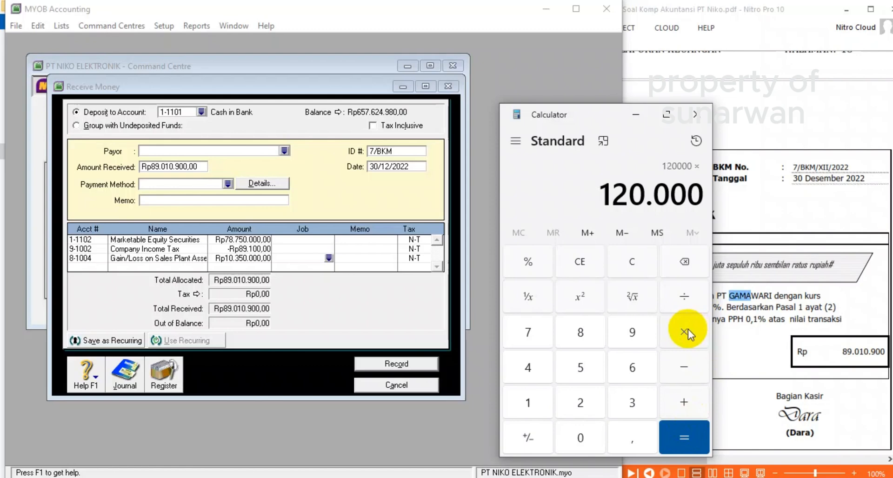
pyautogui.click(529, 332)
pyautogui.click(584, 364)
pyautogui.click(584, 431)
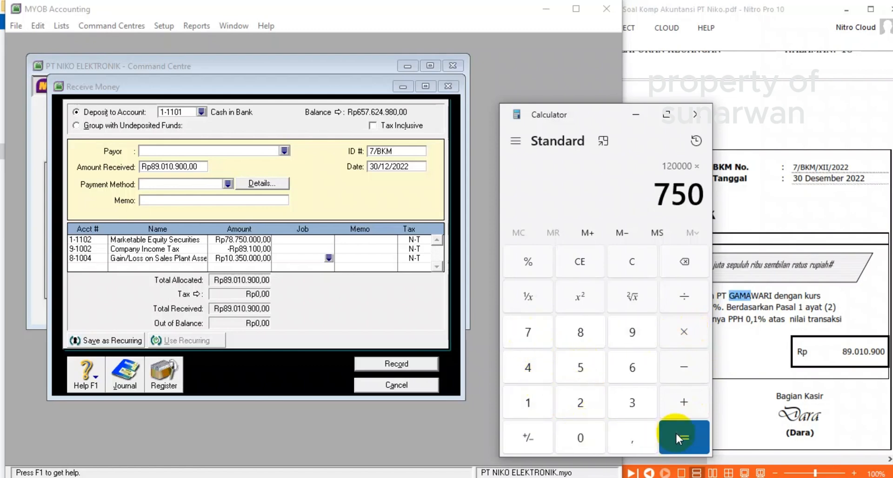
pyautogui.click(686, 435)
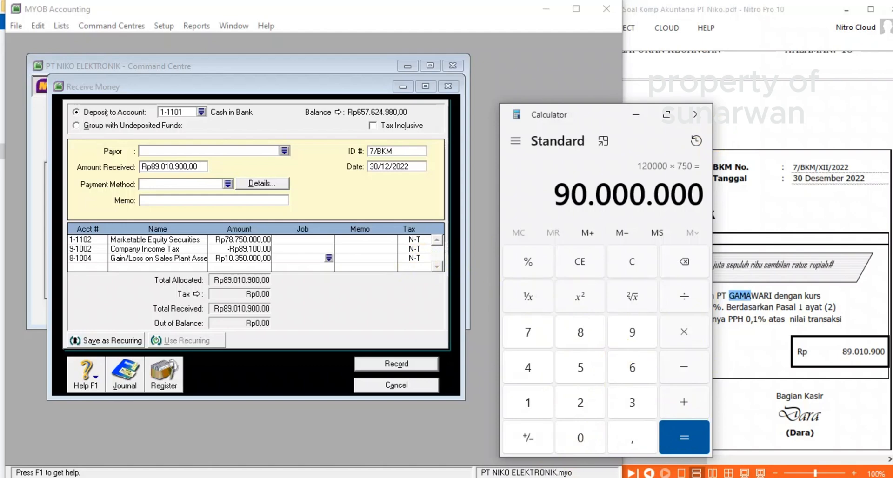
# Step: Check the 1% selling cost on the voucher in Nitro Pro and subtract 900.000 from the 90.000.000 gross proceeds in Calculator
pyautogui.hotkey('alt', 'Tab')
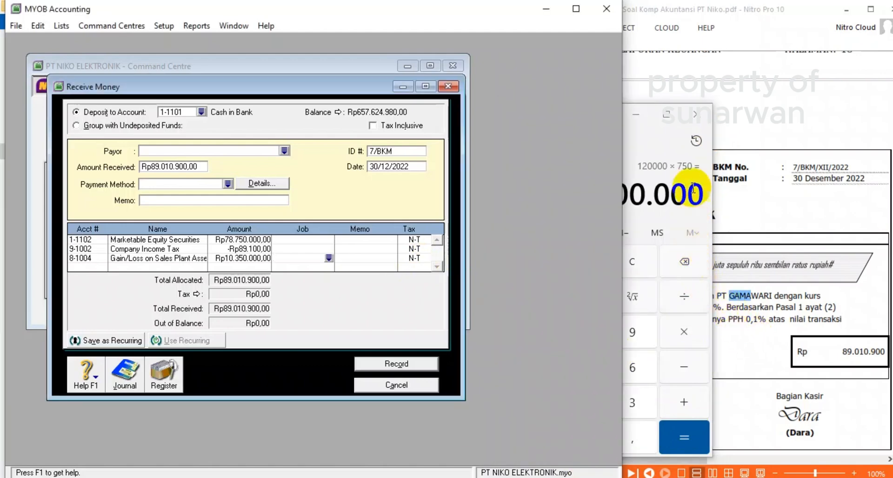
pyautogui.click(661, 137)
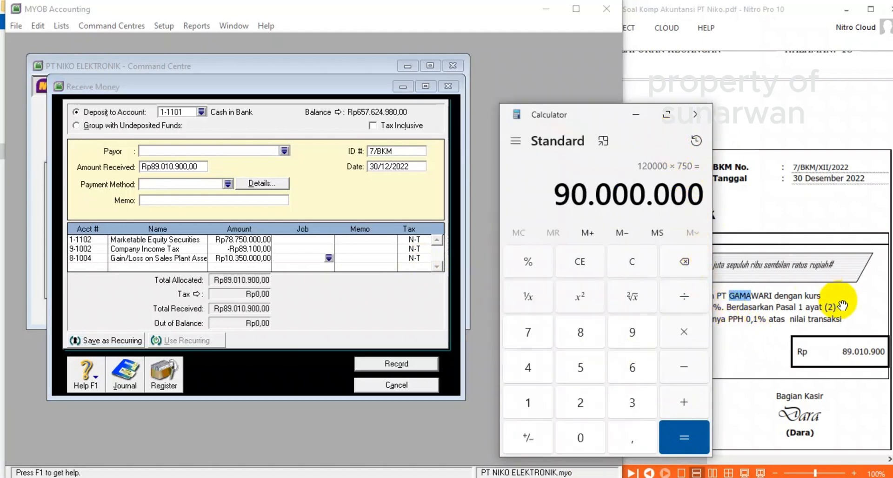
pyautogui.click(772, 306)
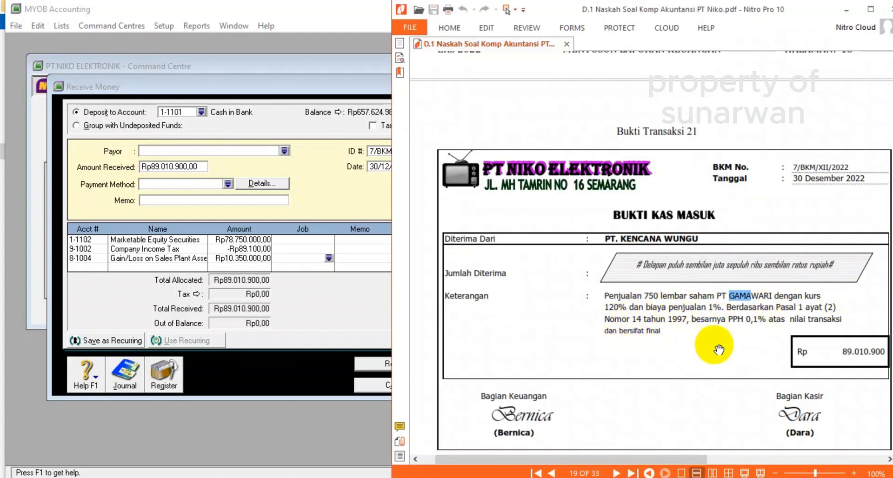
pyautogui.click(621, 477)
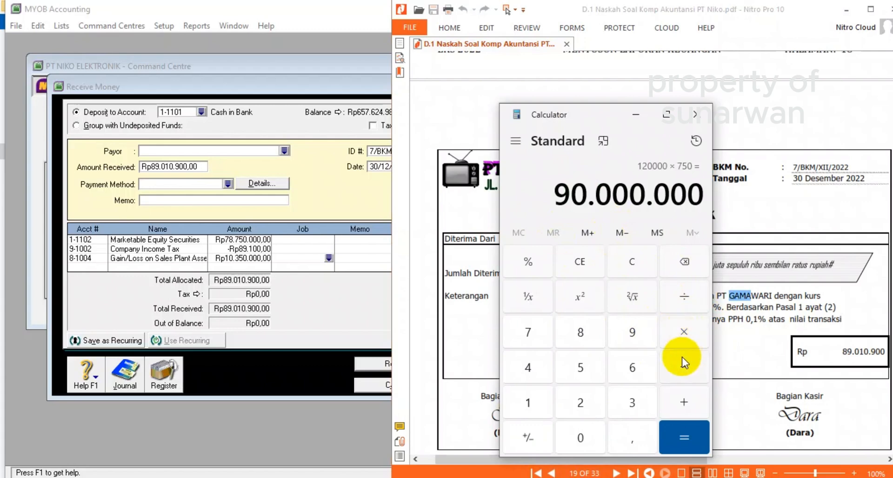
pyautogui.click(681, 368)
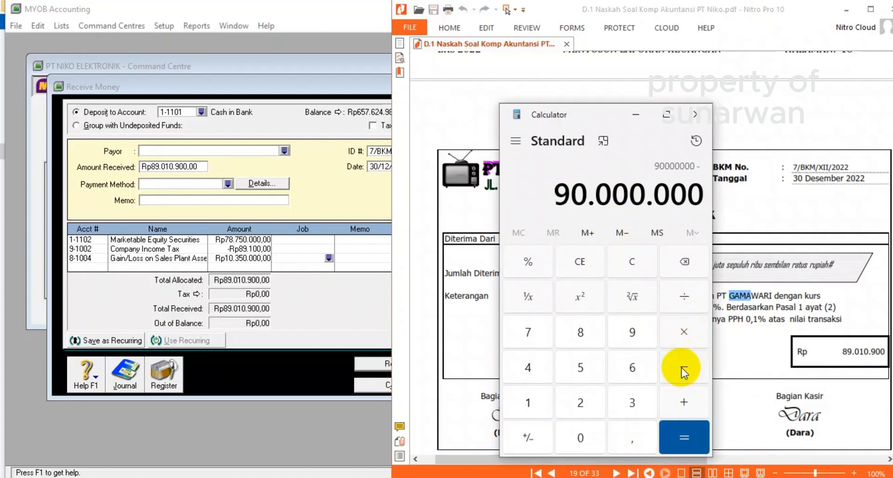
pyautogui.click(631, 332)
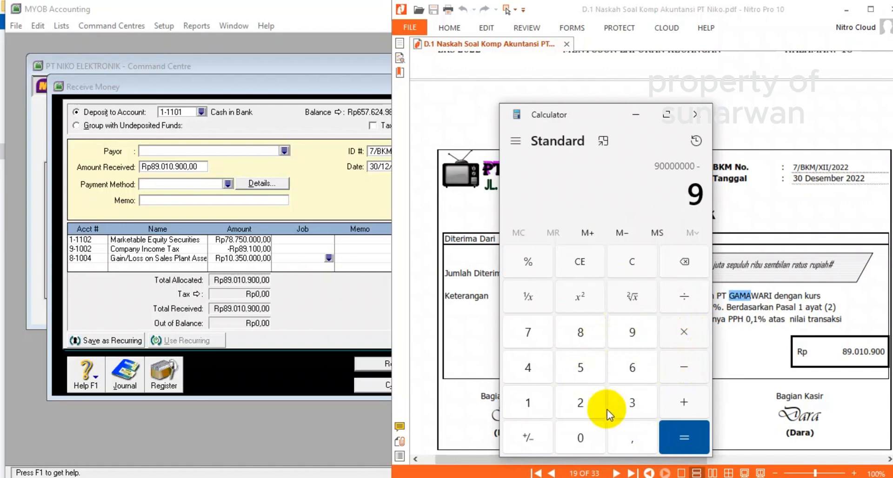
pyautogui.click(581, 439)
pyautogui.click(581, 439)
pyautogui.click(581, 440)
pyautogui.click(581, 439)
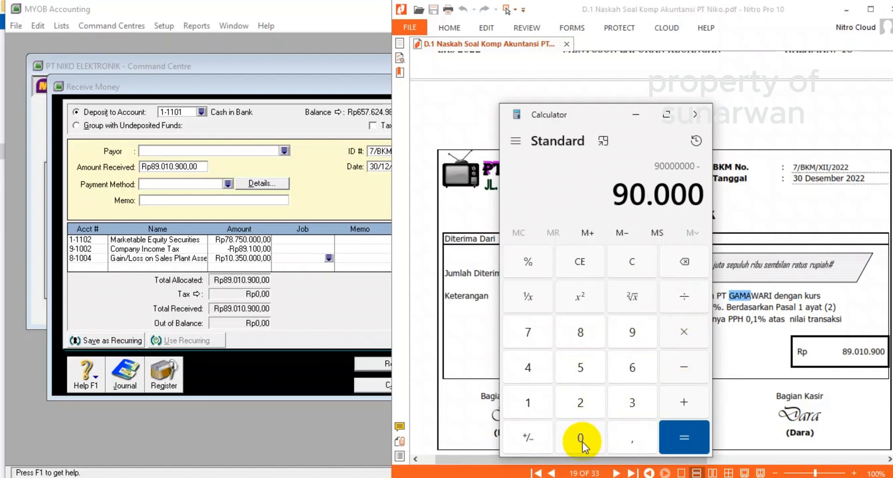
pyautogui.click(581, 439)
pyautogui.click(581, 439)
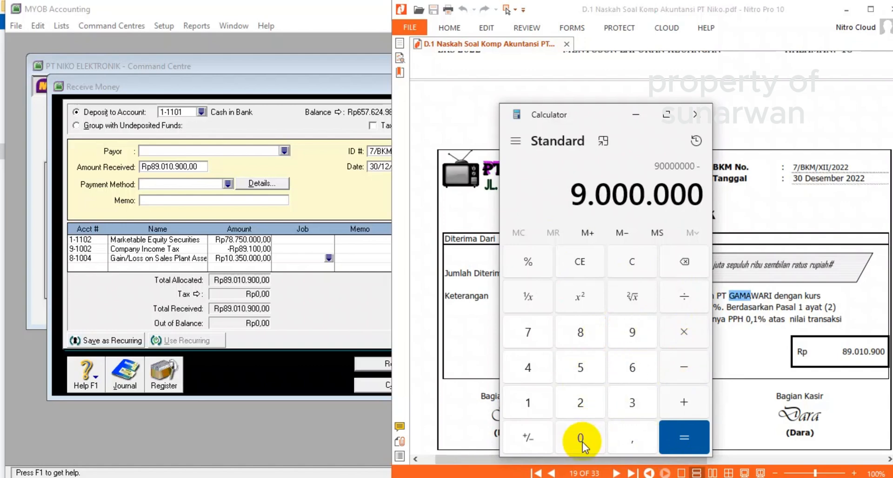
pyautogui.click(684, 263)
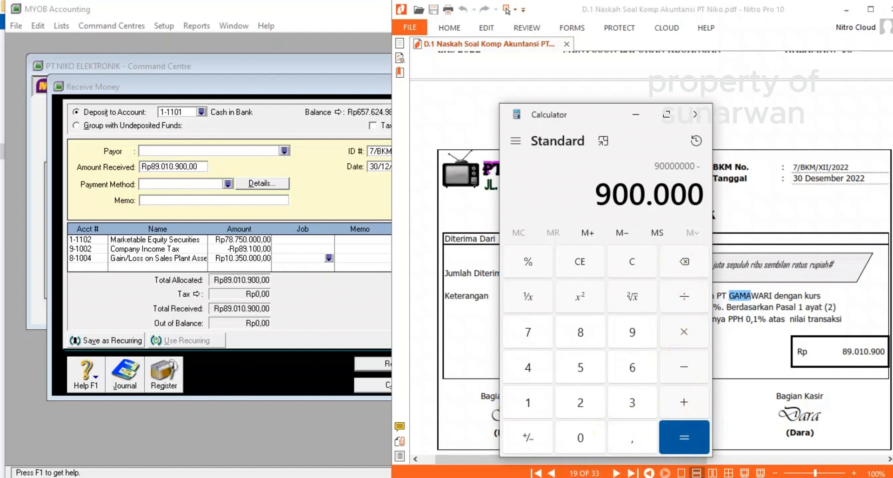
pyautogui.click(680, 440)
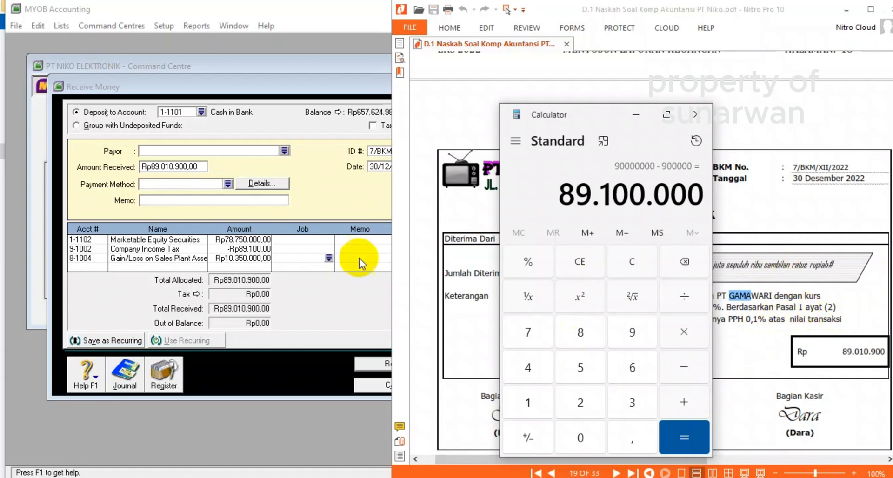
# Step: Switch to MYOB, set the receipt's memo to PENJUALAN 750 LBR SAHAM PT GAMAWARI, and record and close the receipt
pyautogui.click(423, 145)
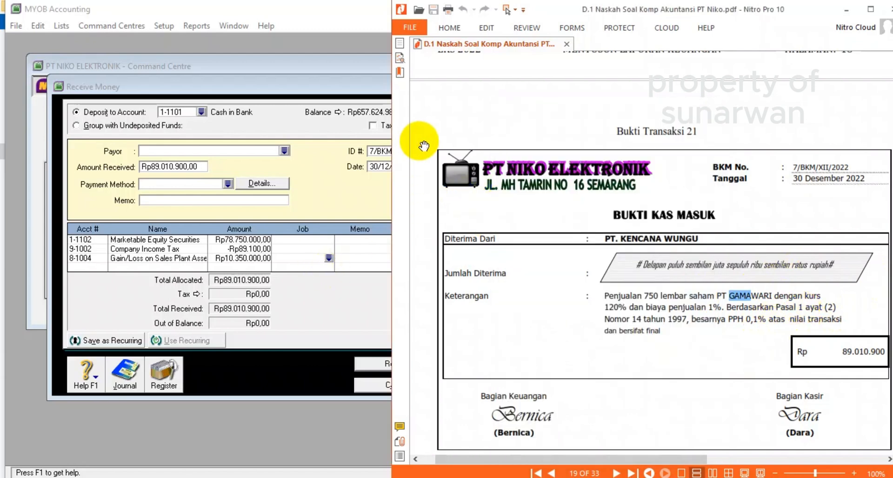
pyautogui.click(313, 306)
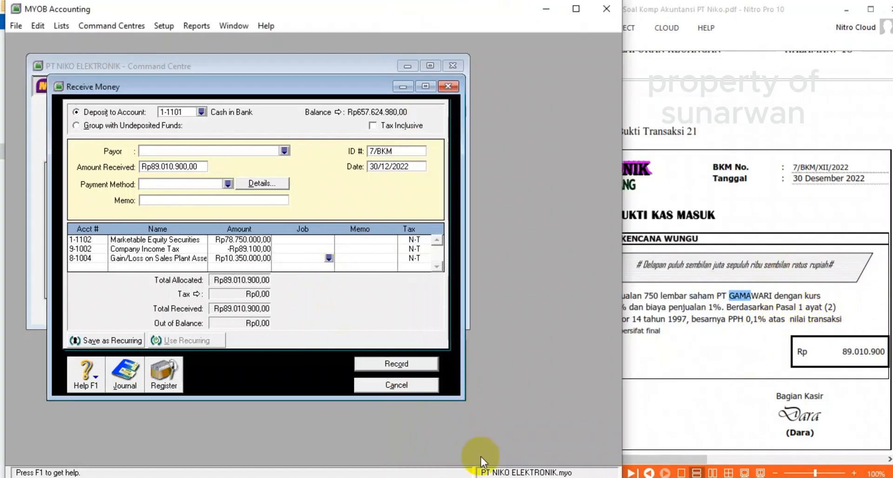
pyautogui.click(170, 200)
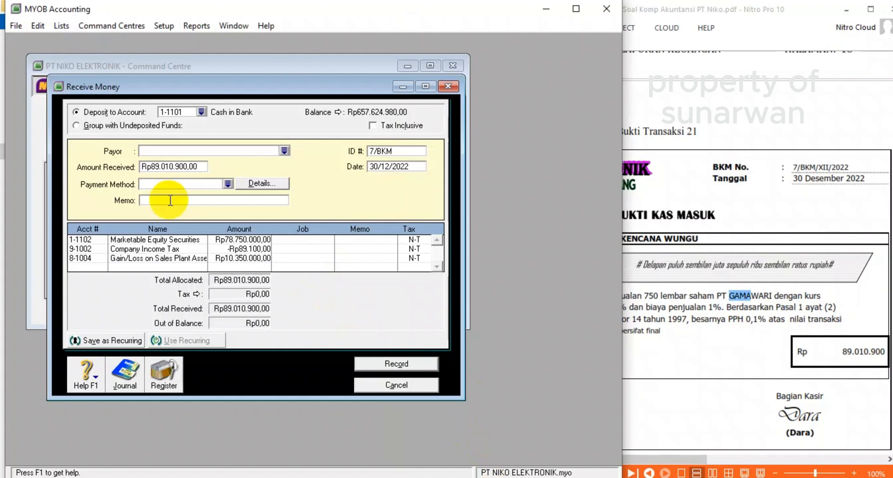
pyautogui.write('PENJUALK')
pyautogui.write('AN')
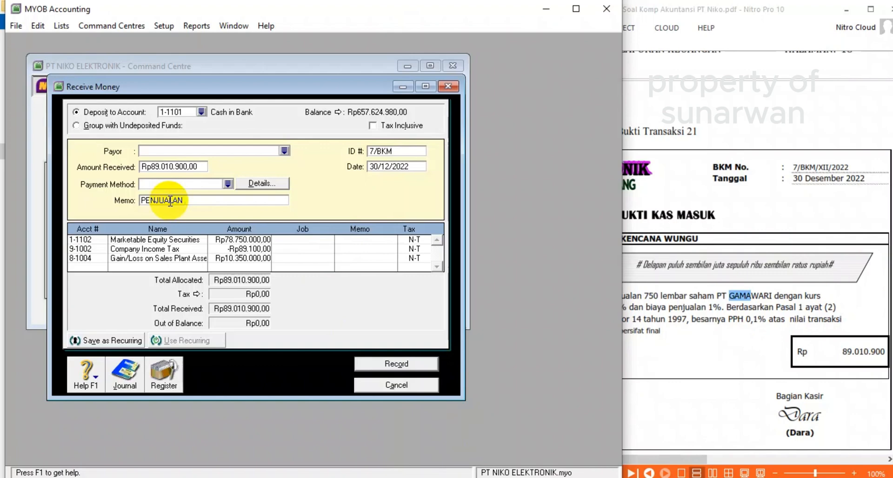
pyautogui.write(' SA0 ')
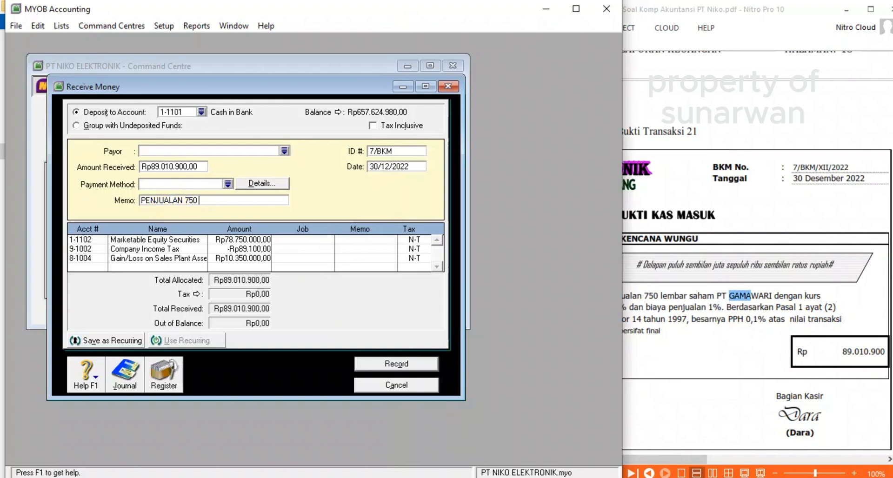
pyautogui.write('LB')
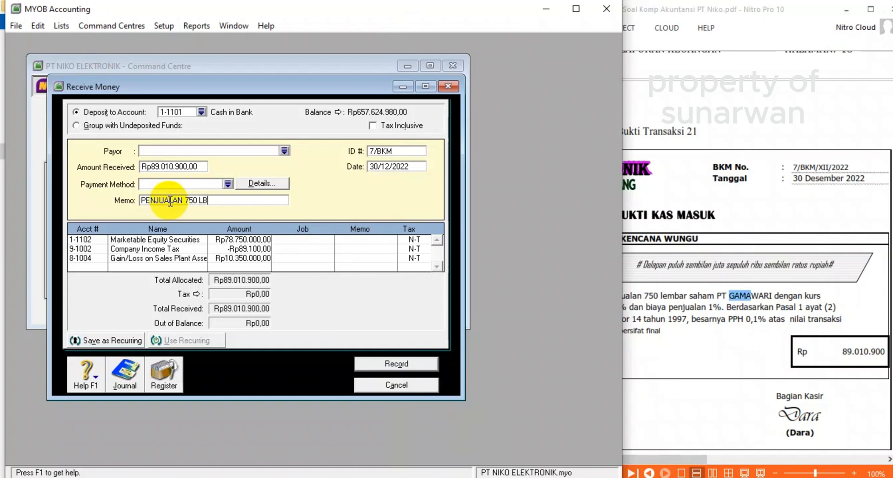
pyautogui.write('R SAHAM ')
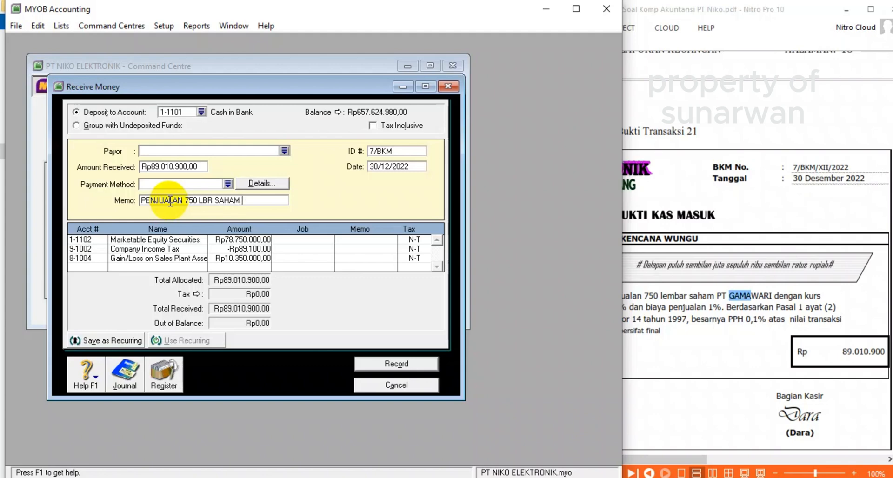
pyautogui.write('PT GAMAWA')
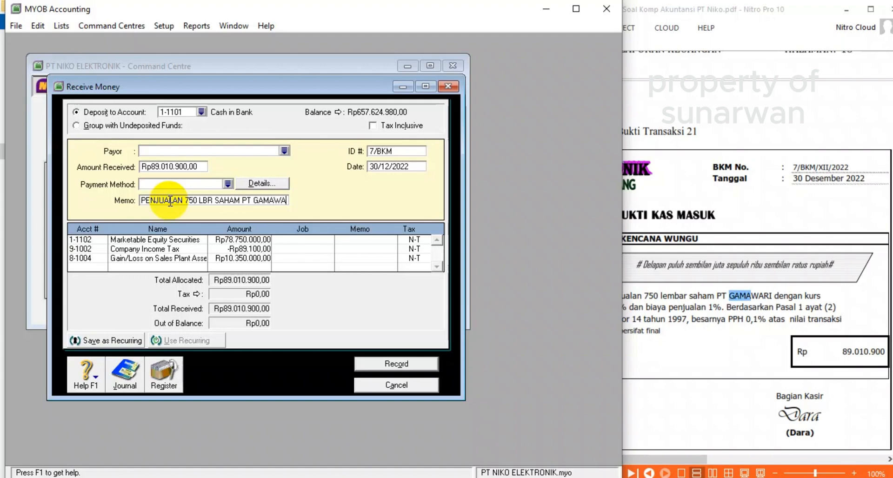
pyautogui.write('RI')
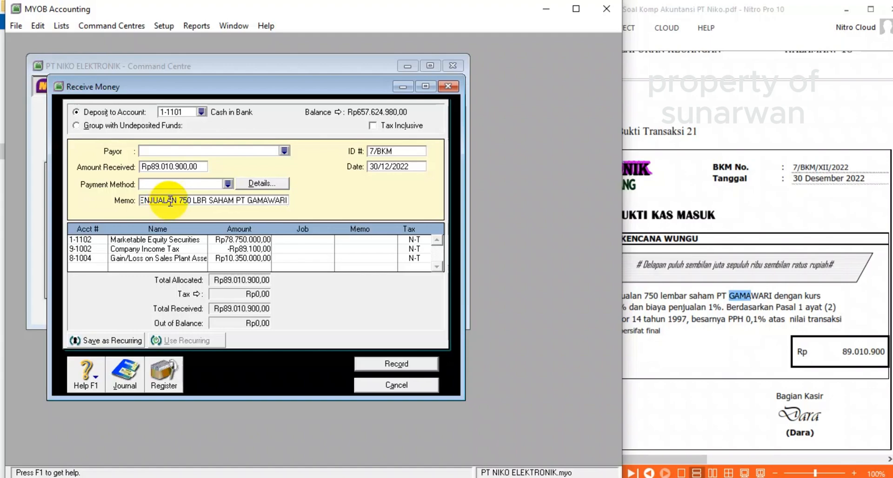
pyautogui.click(395, 363)
pyautogui.click(389, 386)
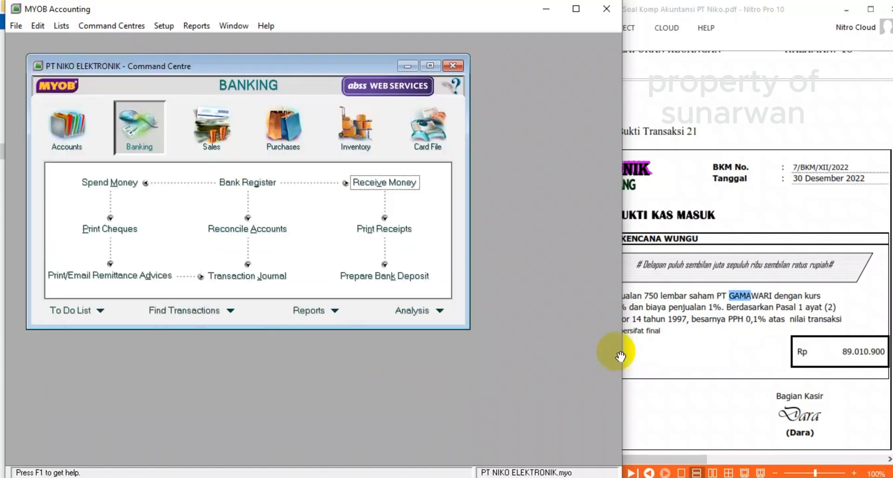
# Step: Bring up Bukti Transaksi 22 in the PDF and start a new Receive Money entry in MYOB deposited to 1-1101 Cash in Bank
pyautogui.click(716, 332)
pyautogui.scroll(-5, 714, 328)
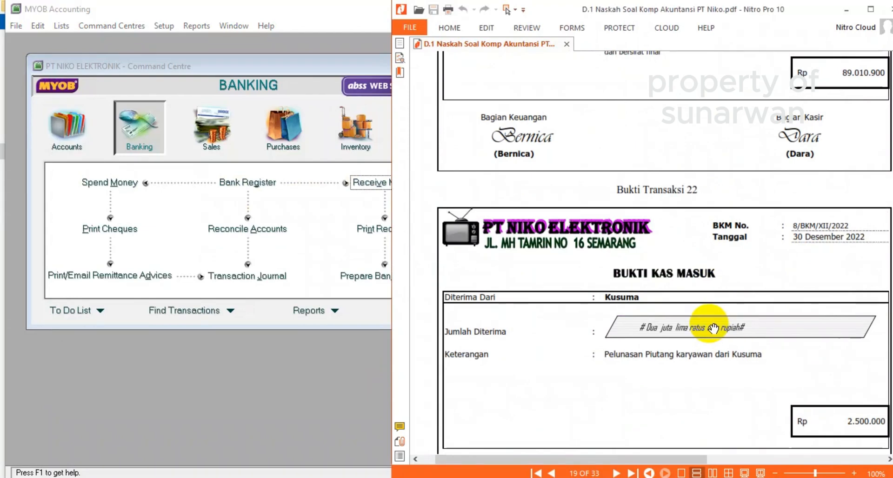
pyautogui.scroll(-2, 714, 327)
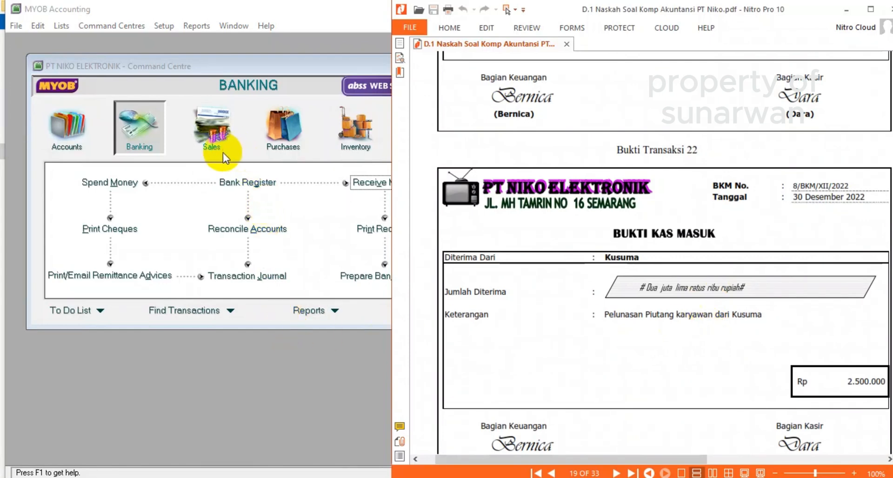
pyautogui.click(370, 184)
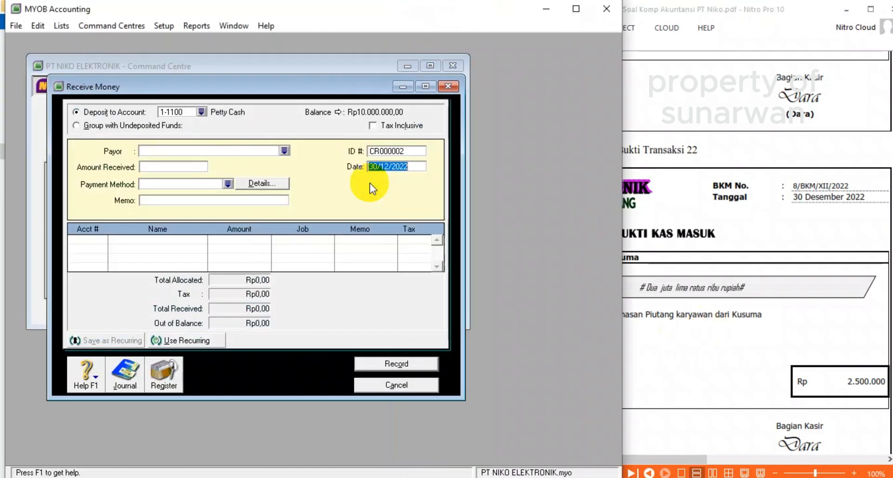
pyautogui.click(201, 112)
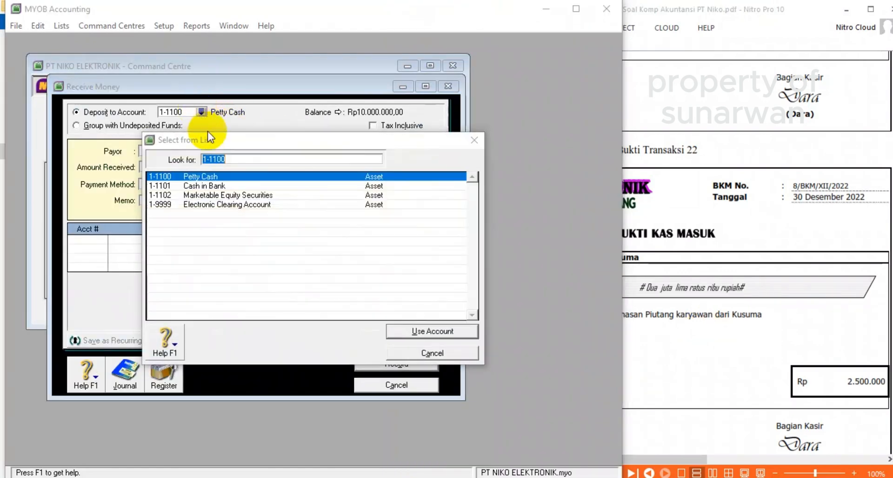
pyautogui.doubleClick(212, 186)
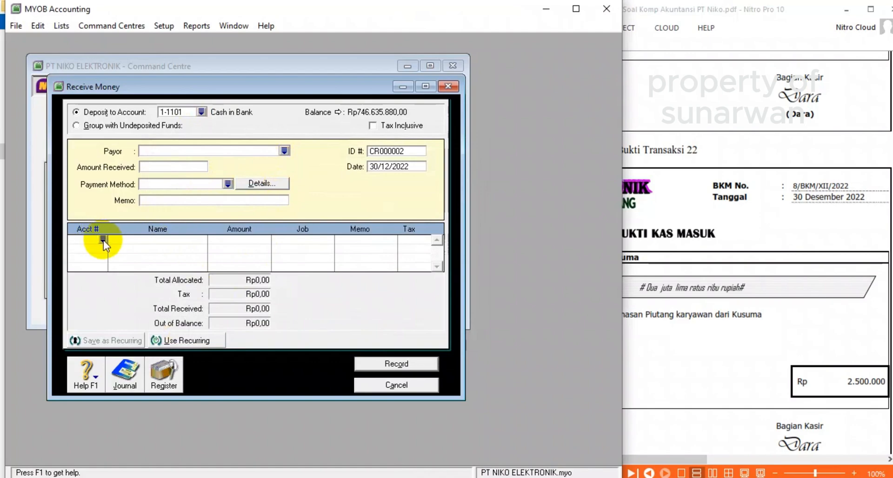
# Step: Allocate the first line of the receipt to account 1-1105 Employee Receivable
pyautogui.click(103, 240)
pyautogui.scroll(10, 241, 237)
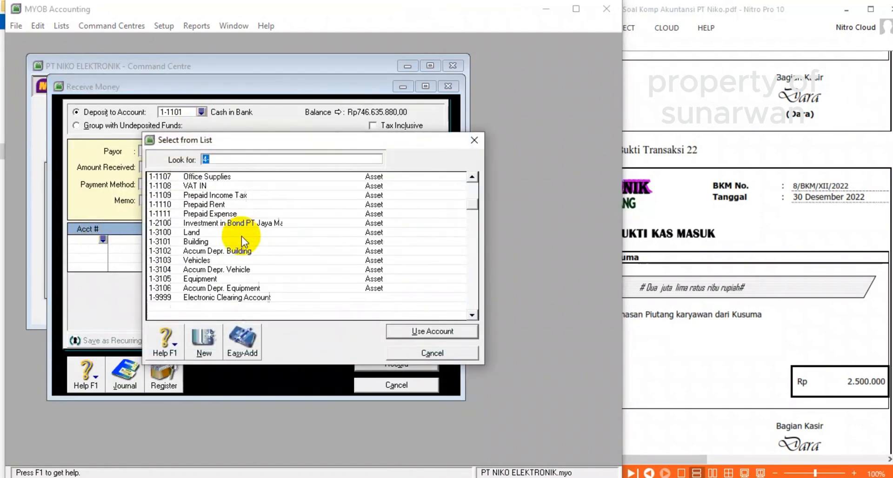
pyautogui.scroll(1, 242, 236)
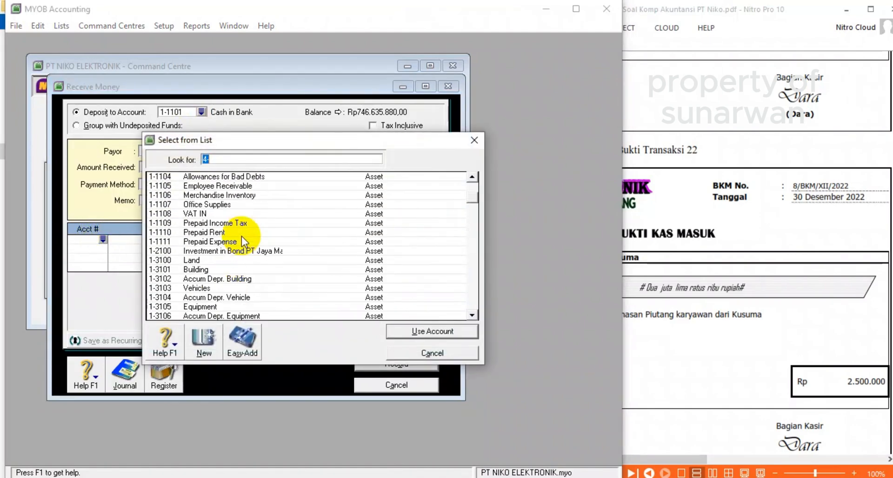
pyautogui.doubleClick(227, 186)
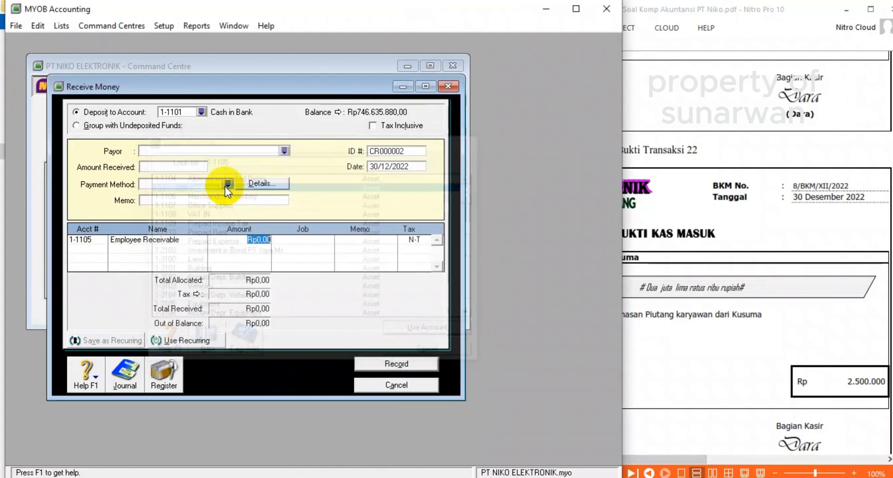
# Step: Set the receipt's ID to 8/BKM and the amount received to Rp2.500.000
pyautogui.click(397, 152)
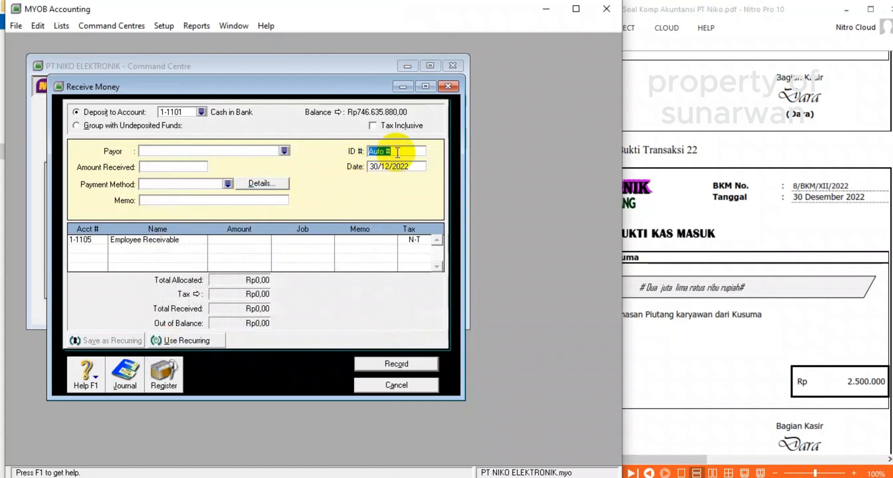
pyautogui.write('8')
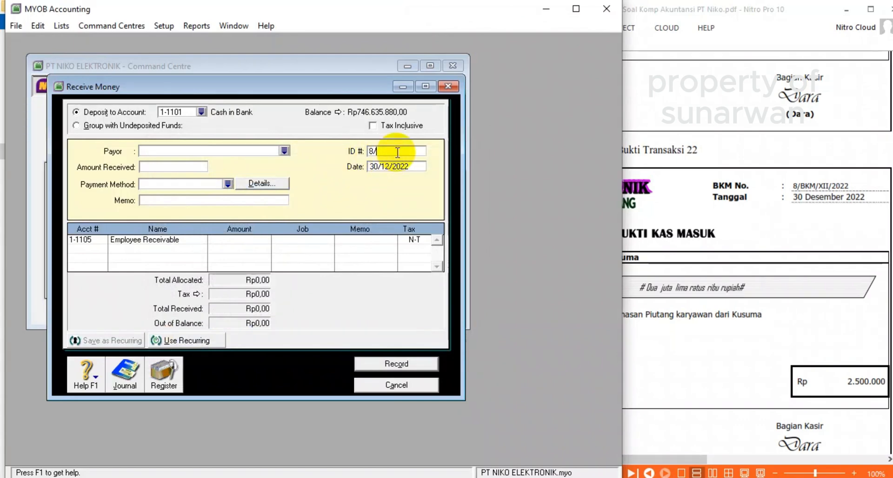
pyautogui.write('/BKM')
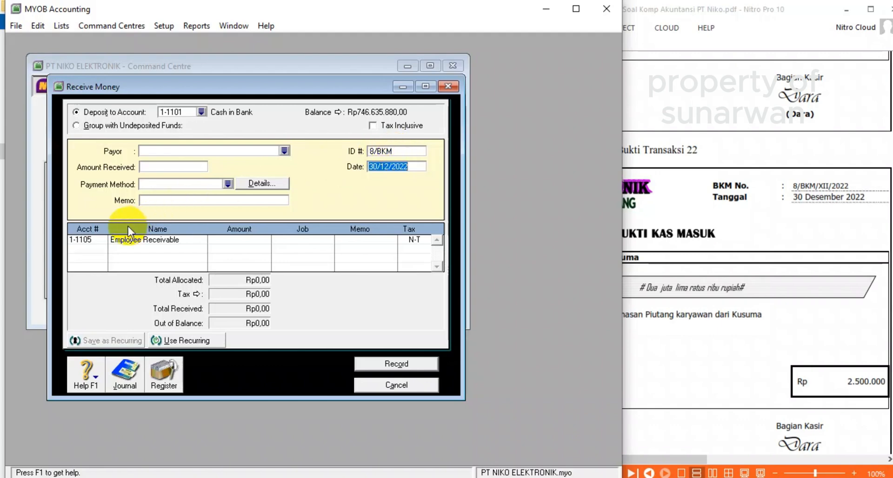
pyautogui.click(159, 167)
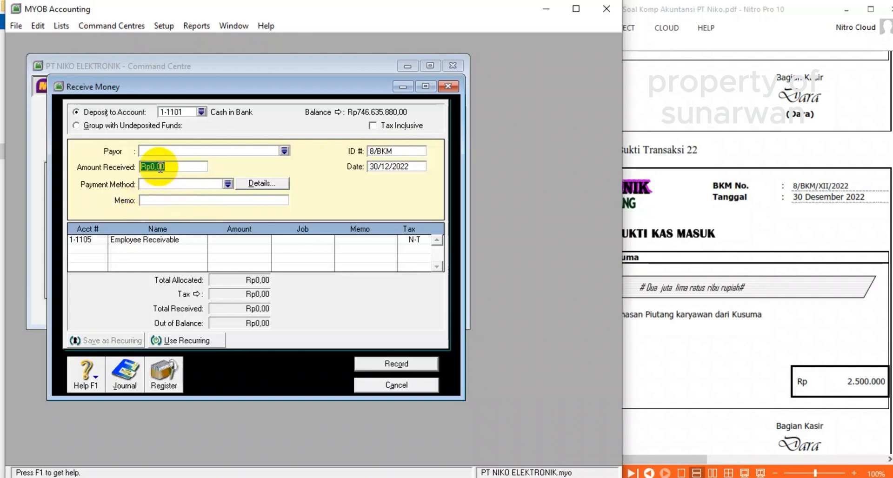
pyautogui.write('2.5')
pyautogui.write('00.000')
pyautogui.press('Tab')
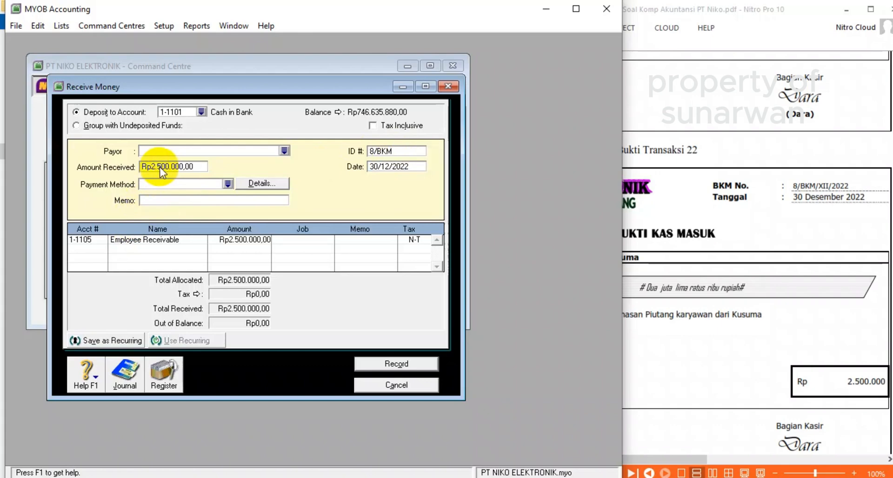
# Step: Set the receipt's memo to PELUNASAN PIUTANG KARYAWAN, check it against the voucher, and record the receipt
pyautogui.click(158, 201)
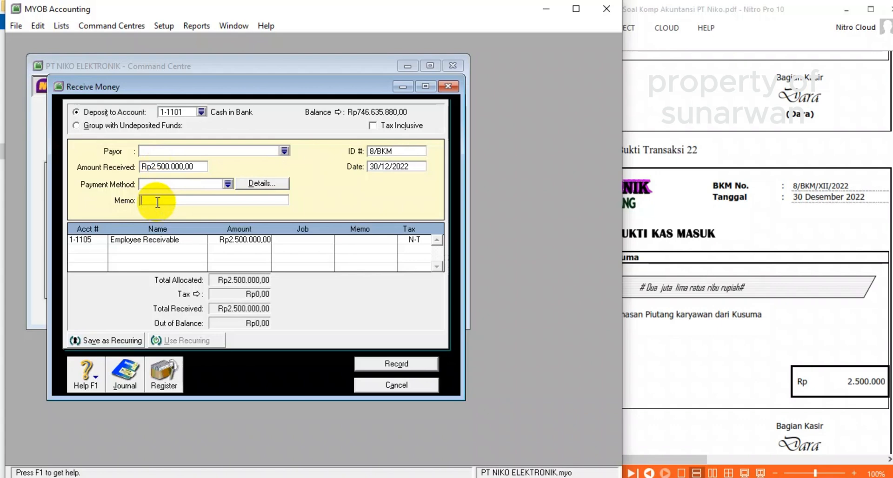
pyautogui.write('PELUNASAN PIUTANG')
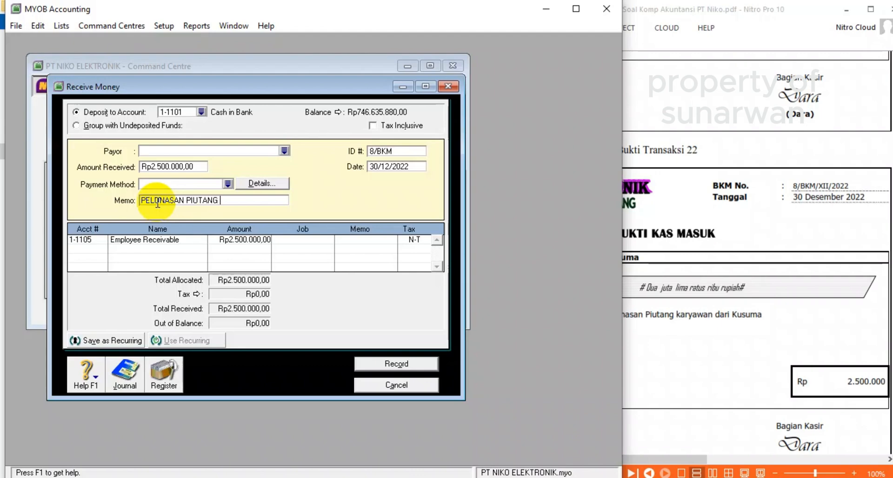
pyautogui.write(' KARYWAN')
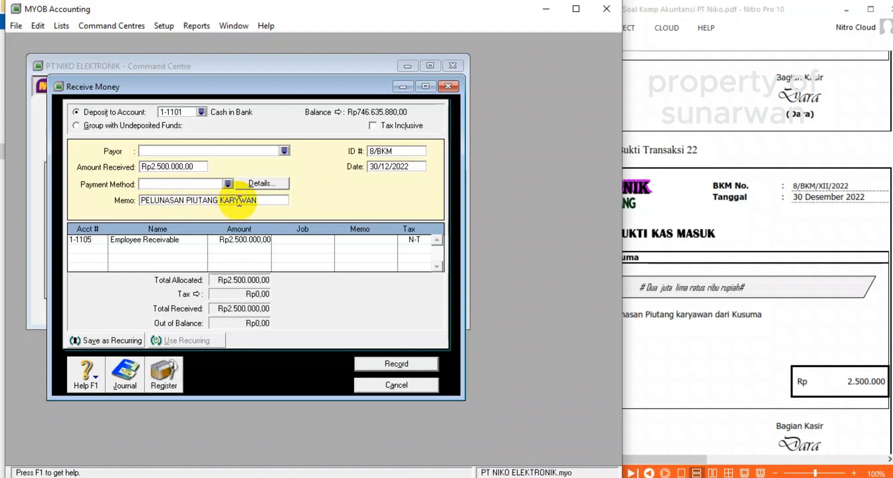
pyautogui.click(300, 238)
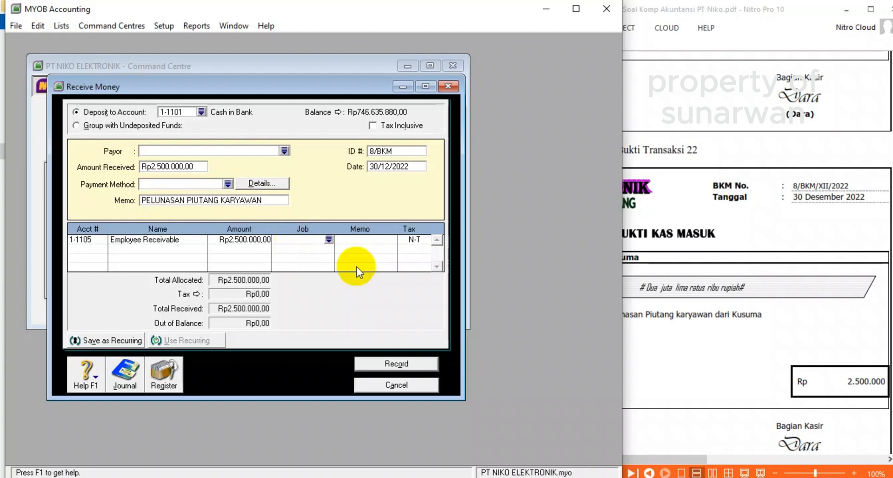
pyautogui.click(729, 328)
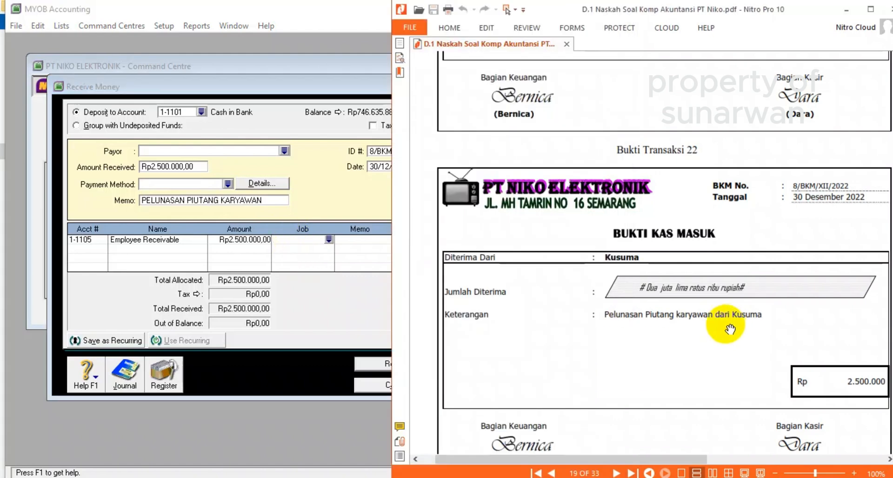
pyautogui.click(305, 343)
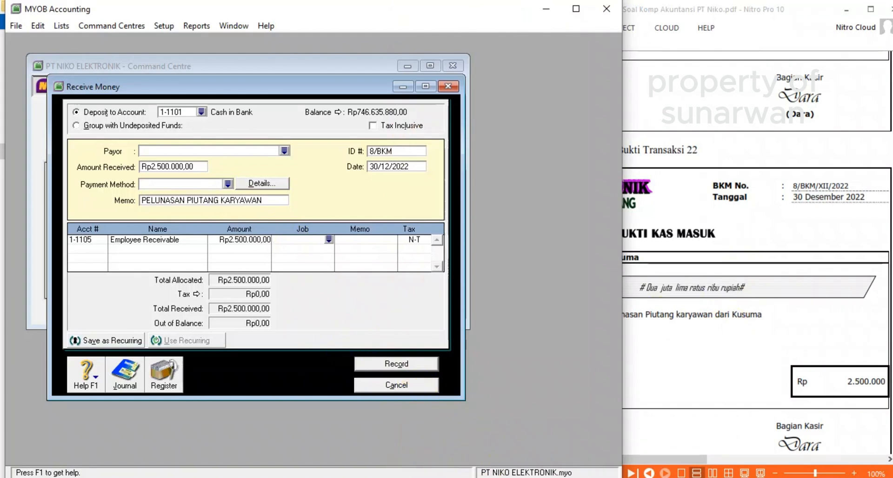
pyautogui.click(389, 365)
# Step: Switch to the PDF and bring up Bukti Transaksi 23
pyautogui.click(686, 344)
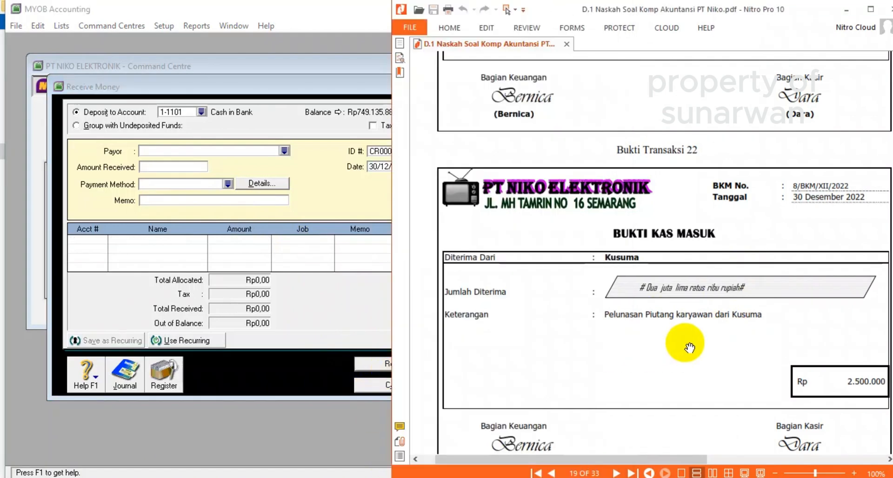
pyautogui.scroll(-8, 690, 343)
pyautogui.scroll(-2, 692, 342)
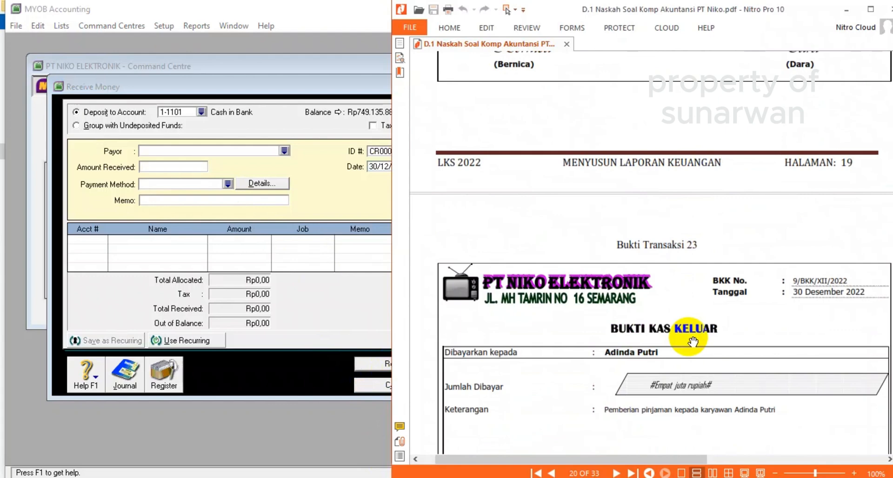
pyautogui.scroll(-5, 693, 343)
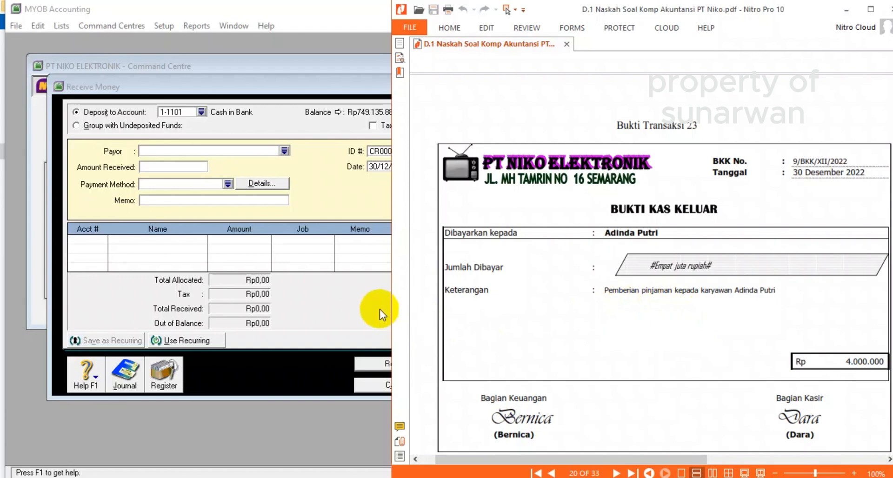
# Step: Switch to MYOB, close the Receive Money window and start a Spend Money entry paid from 1-1101 Cash in Bank
pyautogui.click(373, 386)
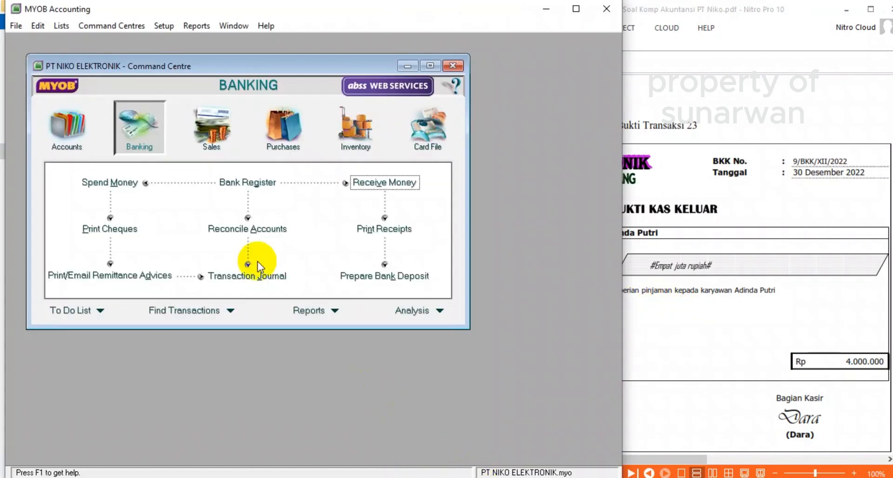
pyautogui.click(121, 184)
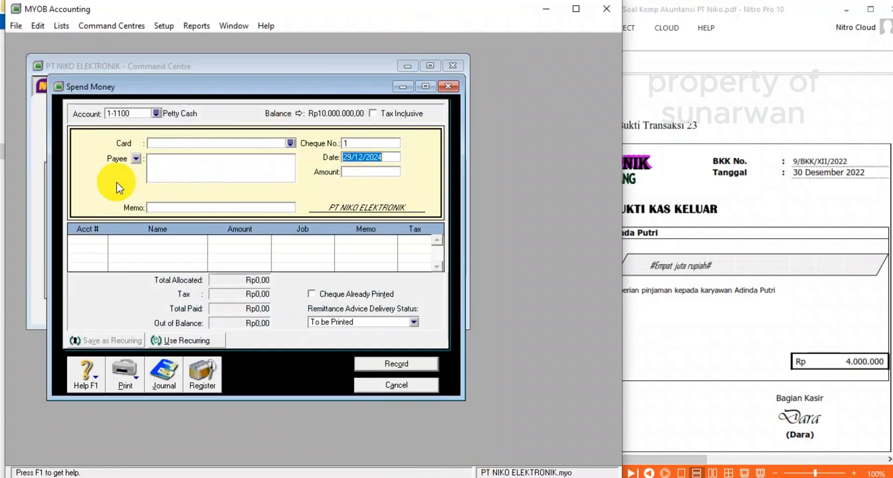
pyautogui.click(157, 113)
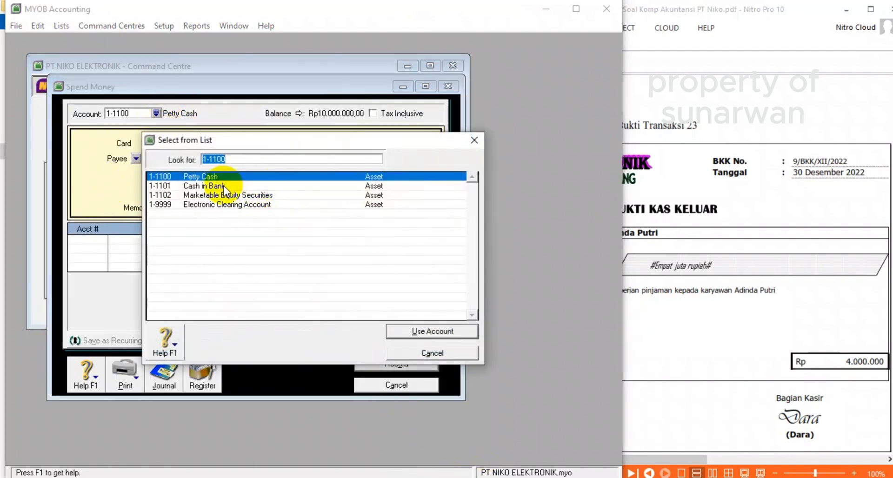
pyautogui.doubleClick(226, 187)
# Step: Set the payment's cheque number to 9/BKK, its date to 30/12/2022 and its amount to Rp4.000.000
pyautogui.click(375, 145)
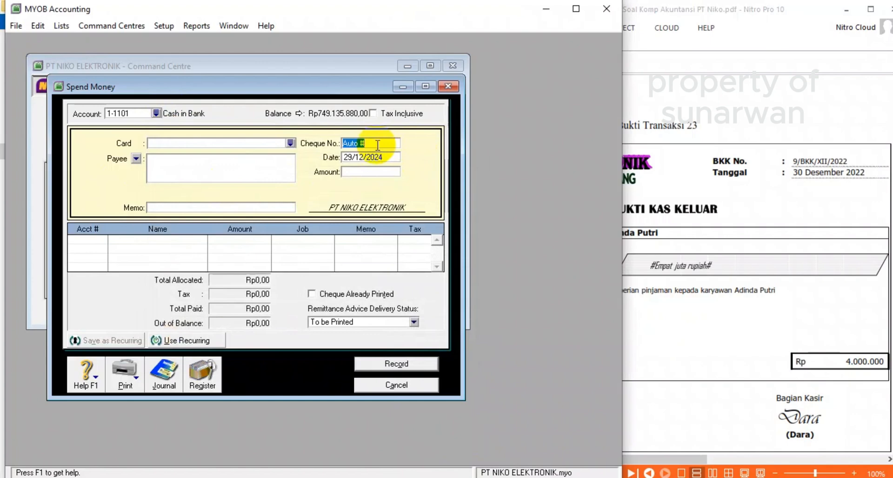
pyautogui.write('9')
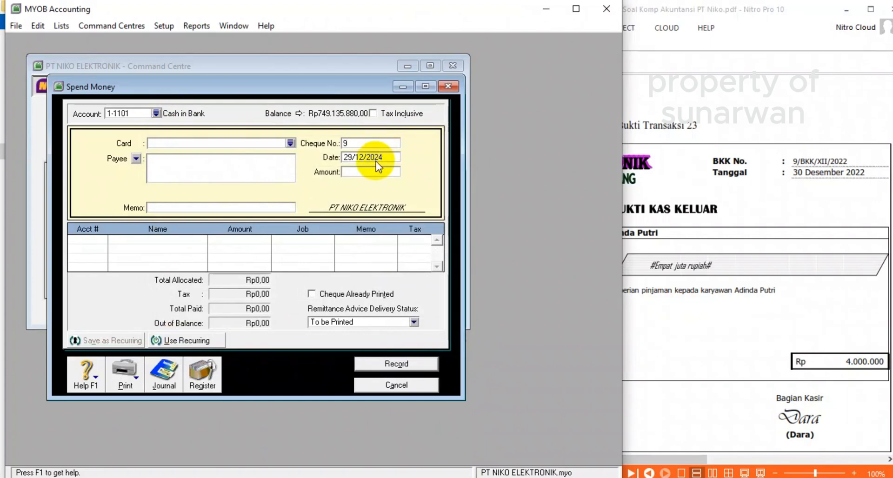
pyautogui.write('/BKK')
pyautogui.click(376, 161)
pyautogui.write('310')
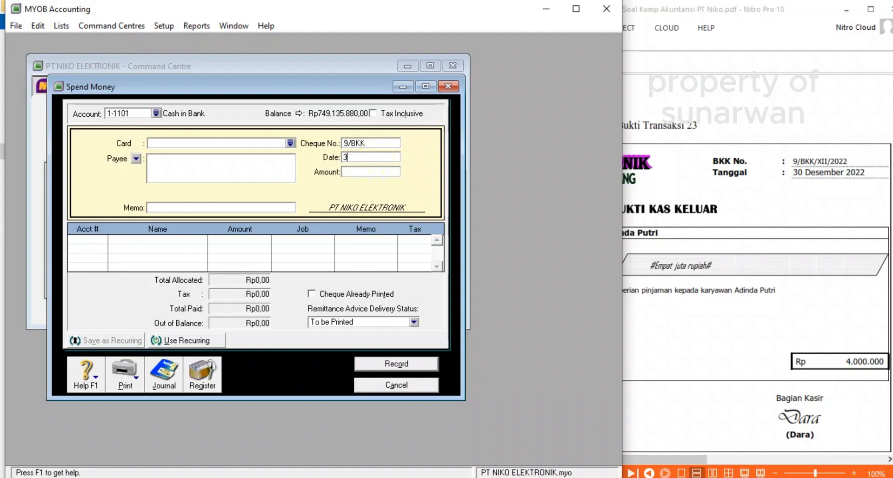
pyautogui.press('BackSpace')
pyautogui.press('BackSpace')
pyautogui.press('BackSpace')
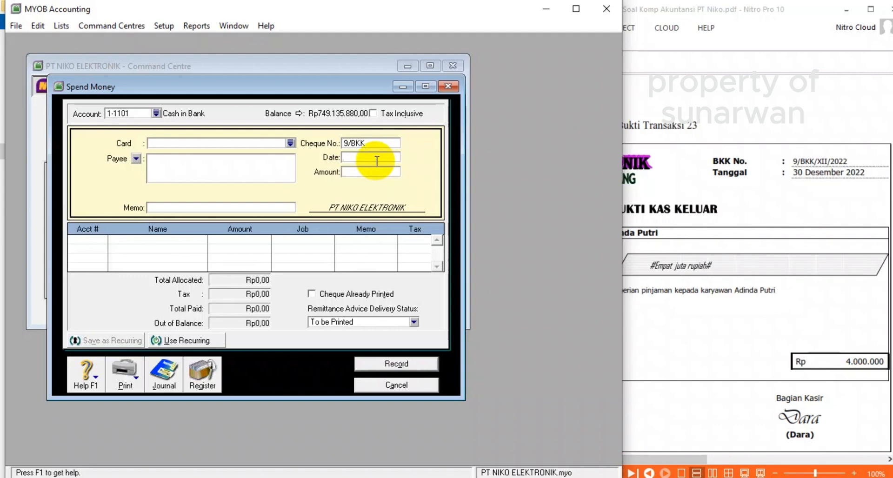
pyautogui.write('30/12/2022')
pyautogui.press('Tab')
pyautogui.write('4.000.000')
pyautogui.press('Tab')
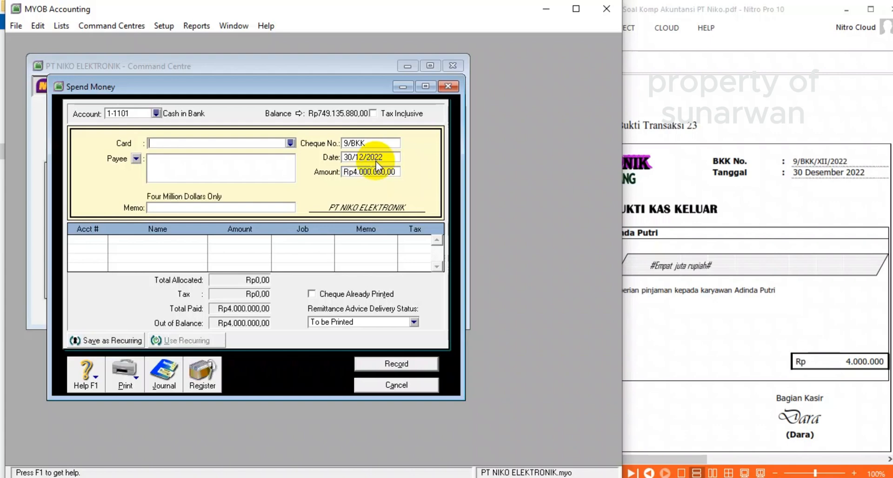
# Step: Set the payment's memo to PIUTANG KARYAWAN
pyautogui.click(206, 208)
pyautogui.write('PIUTAN')
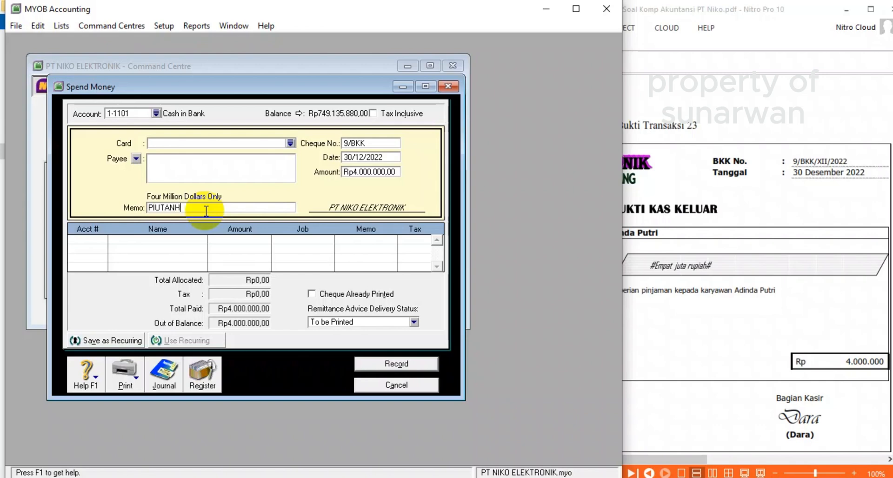
pyautogui.write('G KARYWAWAN')
pyautogui.press('BackSpace')
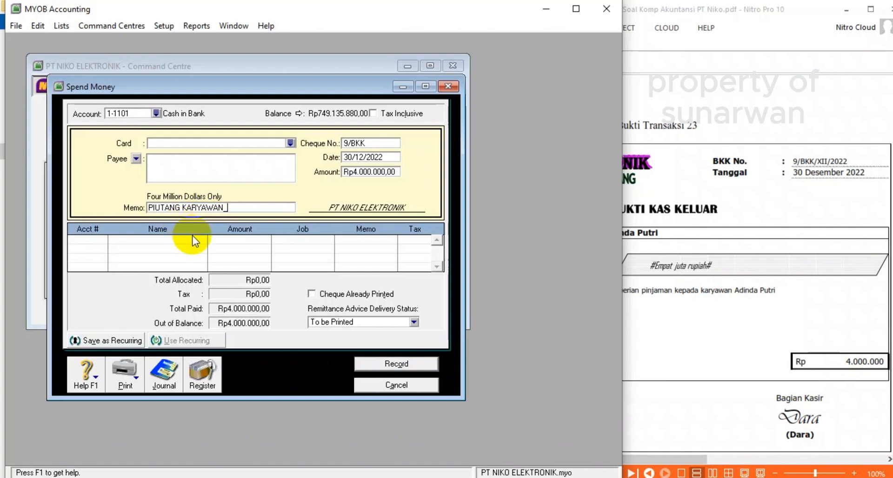
pyautogui.write('ADIND')
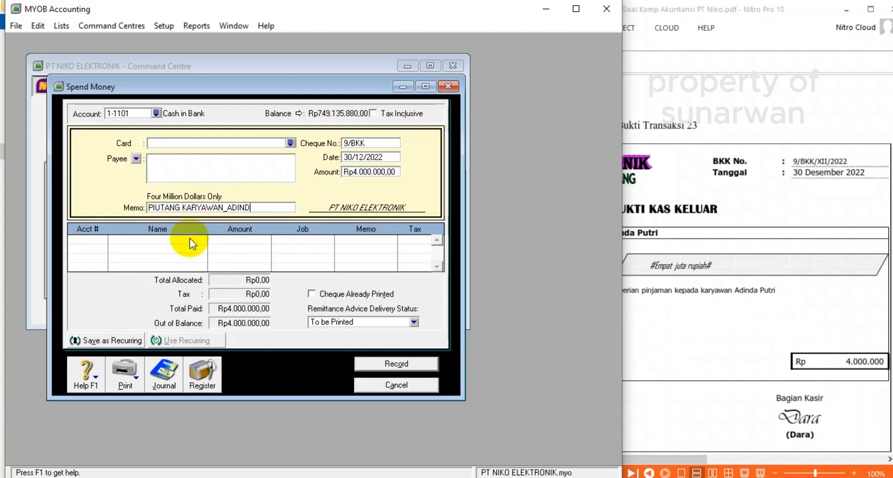
pyautogui.write('AP')
pyautogui.press('BackSpace')
pyautogui.press('BackSpace')
pyautogui.press('BackSpace')
pyautogui.press('BackSpace')
pyautogui.press('BackSpace')
pyautogui.press('BackSpace')
pyautogui.press('BackSpace')
pyautogui.press('BackSpace')
pyautogui.press('BackSpace')
# Step: Allocate the first line of the payment to account 1-1105 Employee Receivable
pyautogui.click(99, 240)
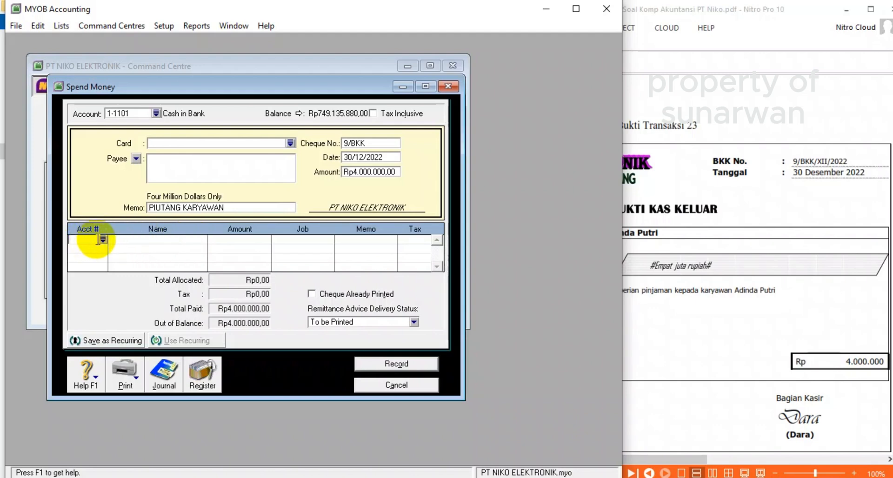
pyautogui.write('6-')
pyautogui.scroll(10, 237, 226)
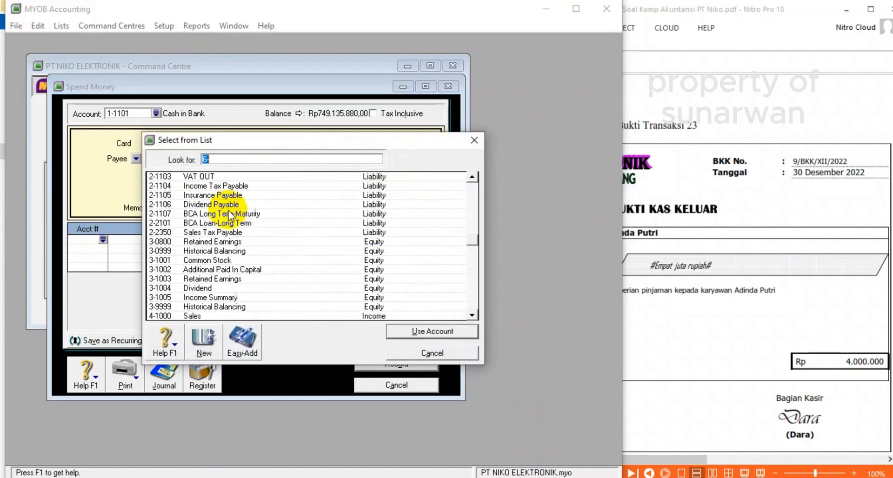
pyautogui.scroll(3, 240, 249)
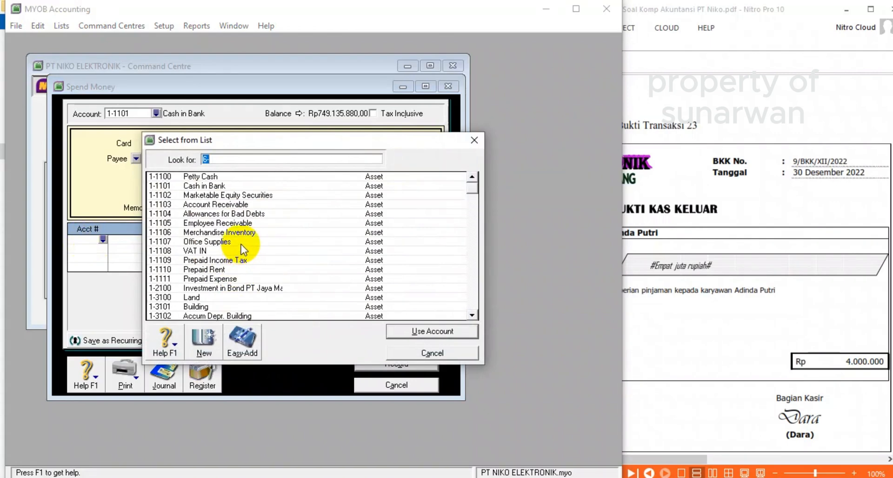
pyautogui.doubleClick(222, 225)
# Step: Enter the borrowing employee's name as the allocation line's memo and record the payment
pyautogui.click(367, 240)
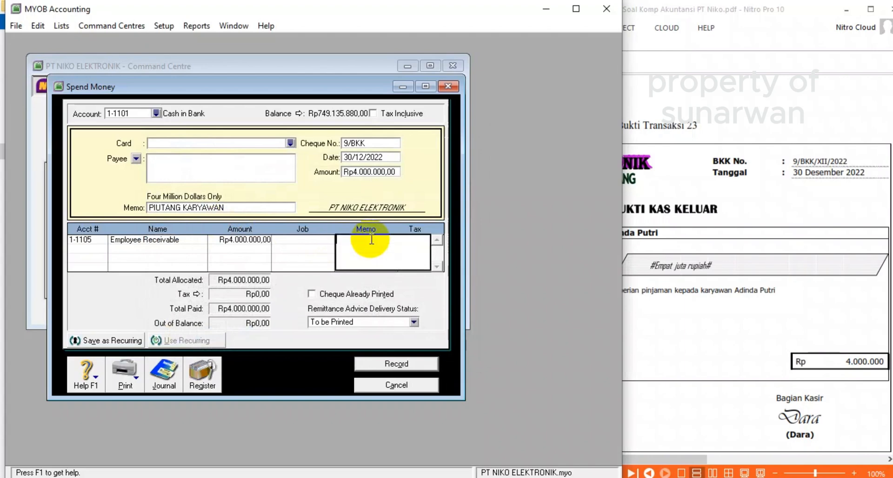
pyautogui.write('ADINDA PUTRI')
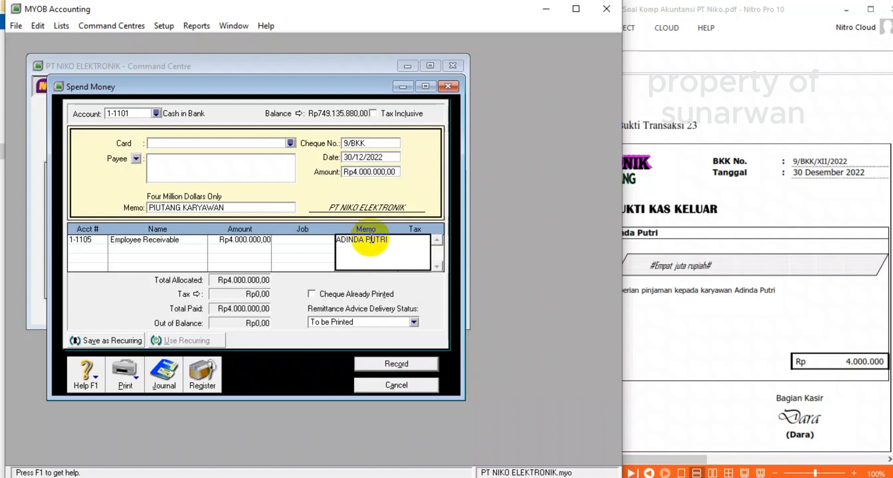
pyautogui.press('Tab')
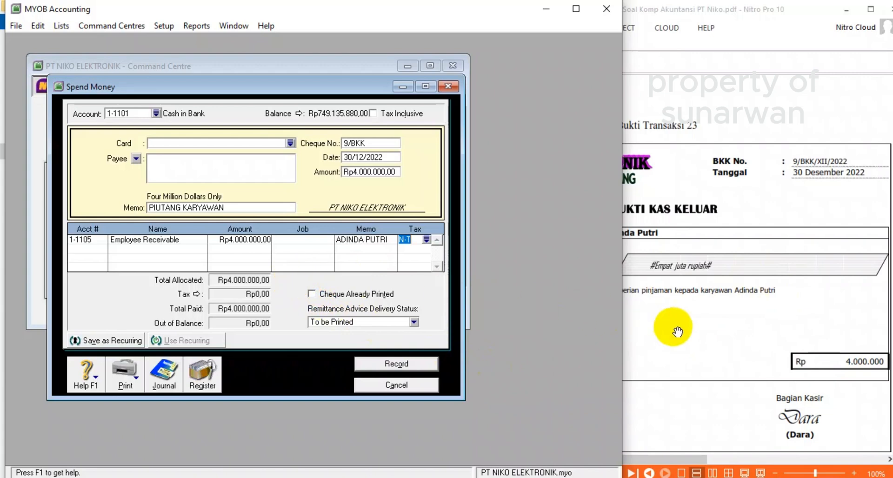
pyautogui.click(366, 369)
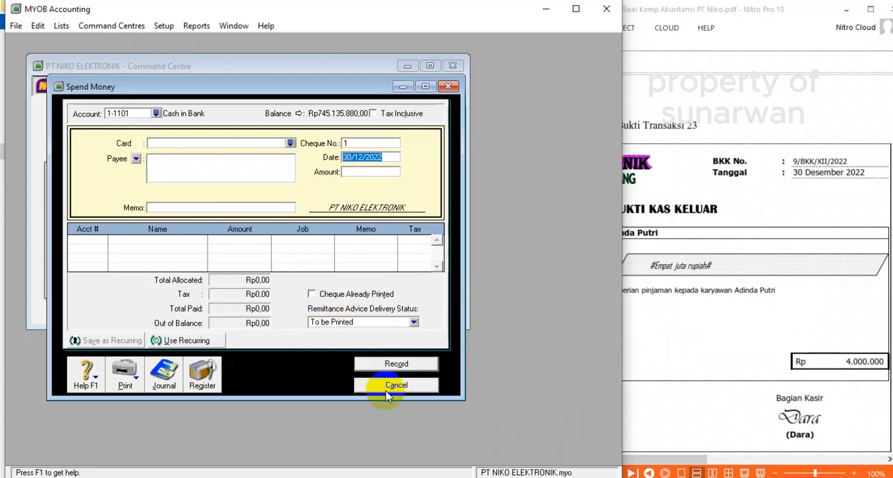
# Step: Switch to the PDF and examine Bukti Transaksi 24, the vehicle sale receipt 9/BKM
pyautogui.click(785, 358)
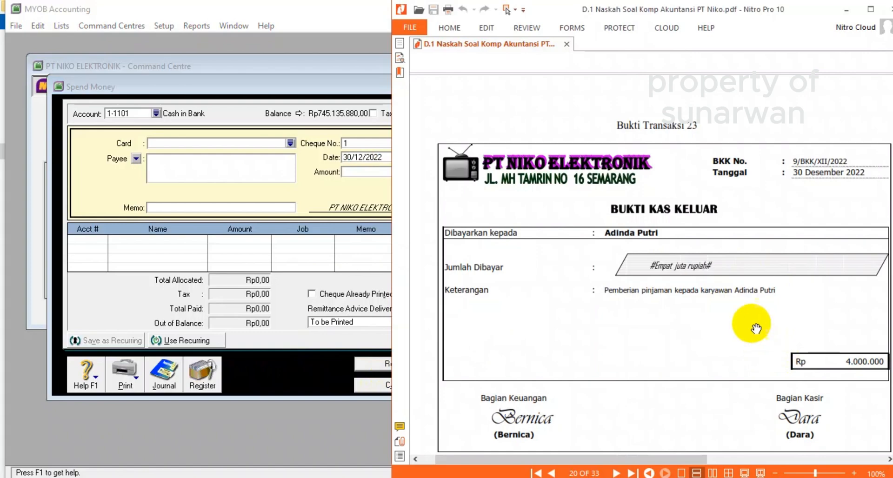
pyautogui.scroll(-5, 643, 291)
pyautogui.scroll(-1, 653, 296)
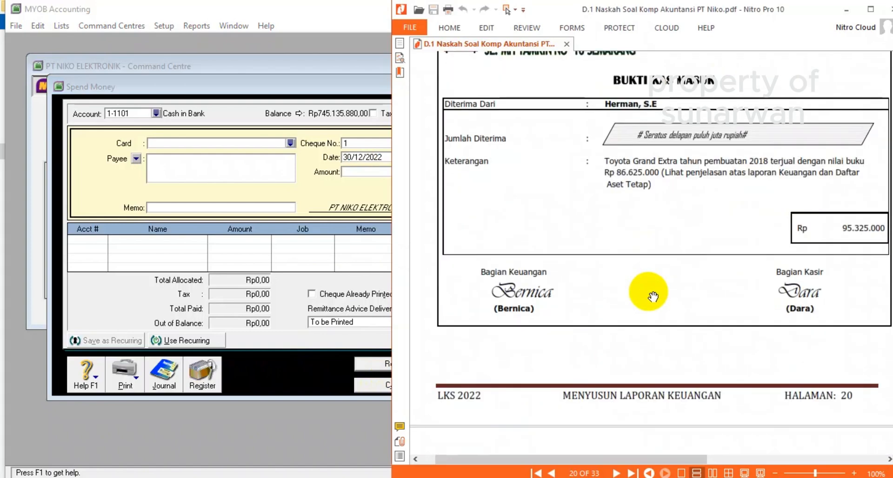
pyautogui.scroll(-3, 652, 296)
pyautogui.scroll(10, 653, 295)
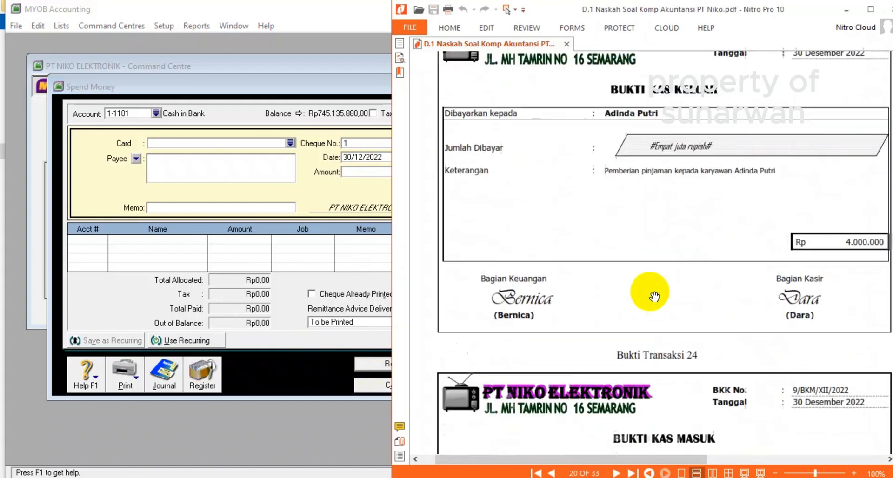
pyautogui.scroll(-6, 654, 295)
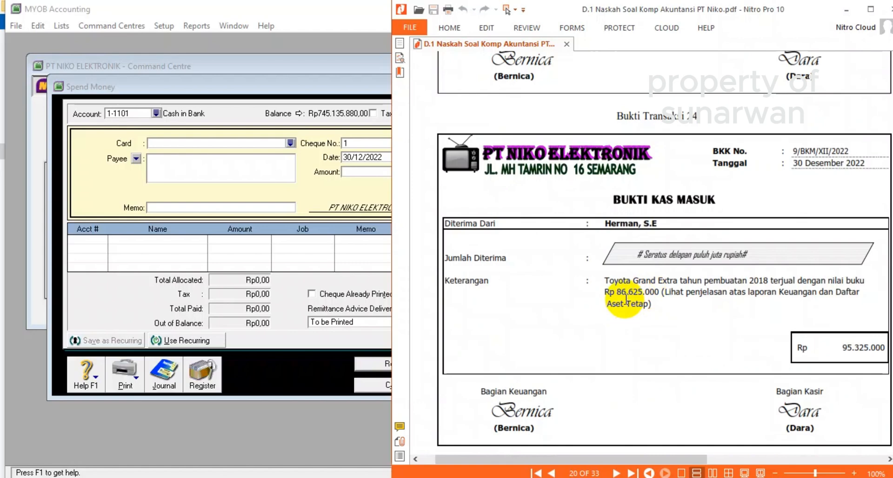
pyautogui.click(608, 460)
pyautogui.moveTo(608, 461); pyautogui.dragTo(620, 460)
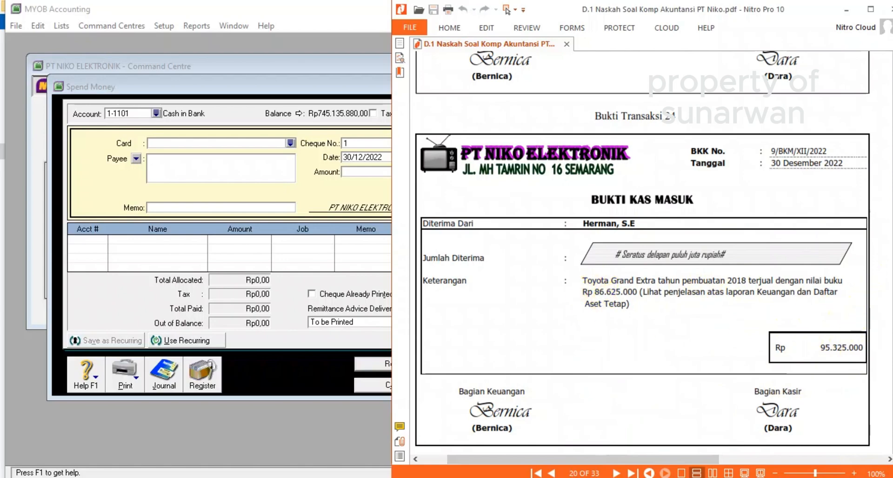
# Step: Find the 2022 fixed asset list (Daftar Aset Tetap) in the PDF and examine the Toyota Grand Extra row
pyautogui.scroll(20, 642, 253)
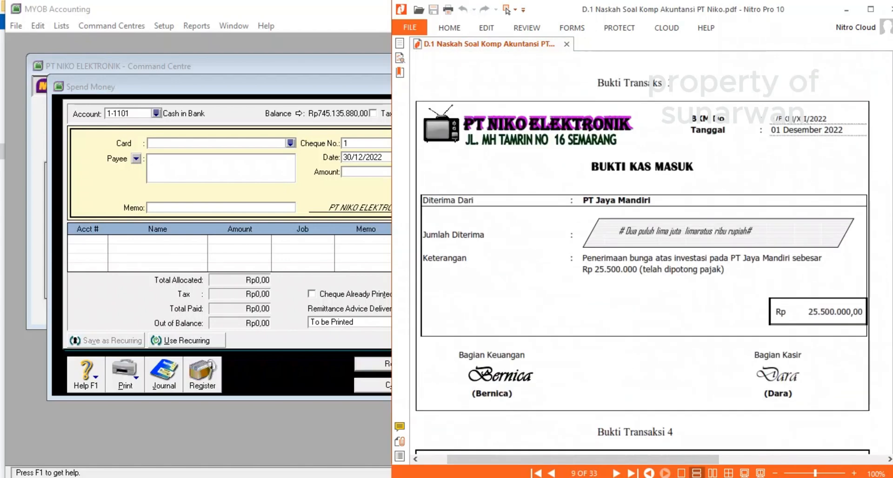
pyautogui.scroll(20, 876, 200)
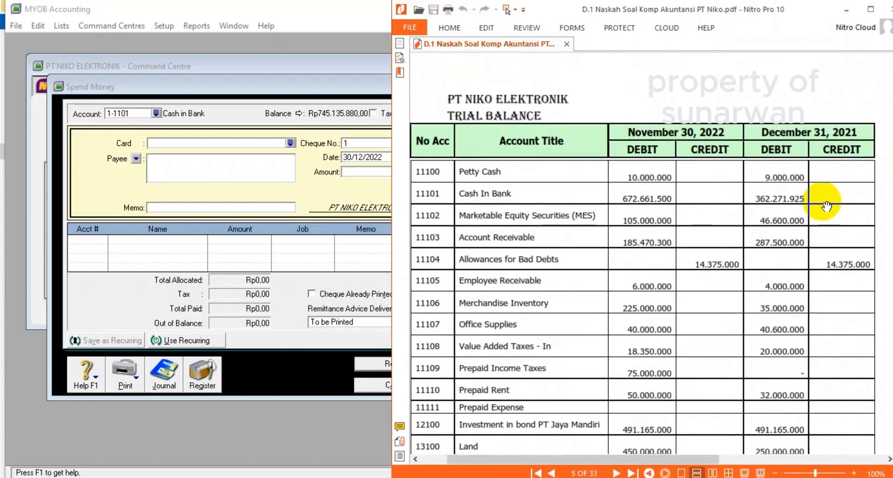
pyautogui.scroll(15, 826, 206)
pyautogui.scroll(-8, 828, 202)
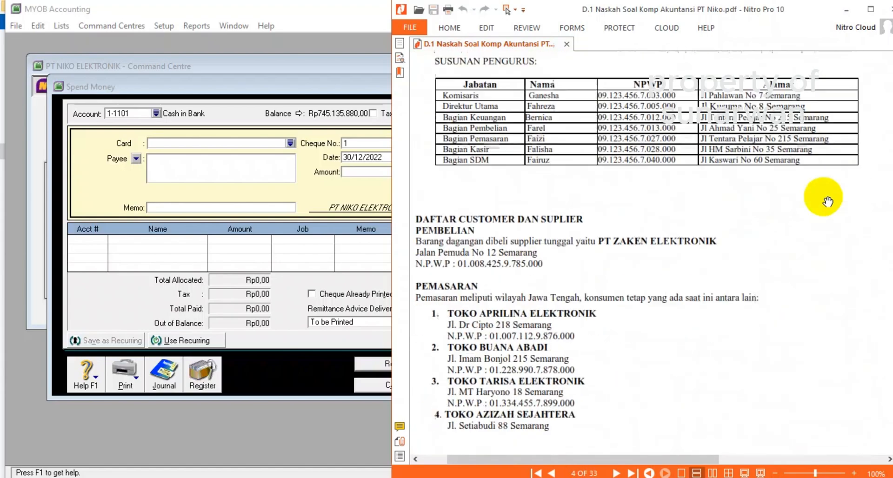
pyautogui.scroll(-20, 827, 201)
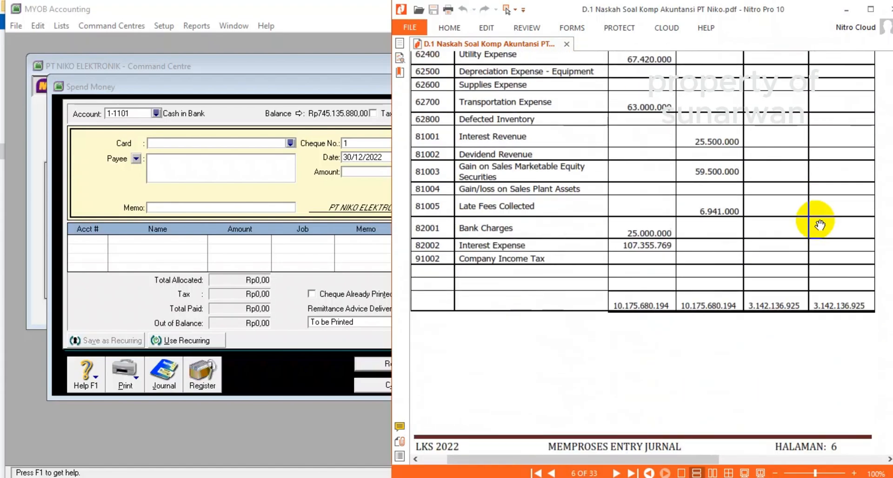
pyautogui.scroll(-20, 819, 225)
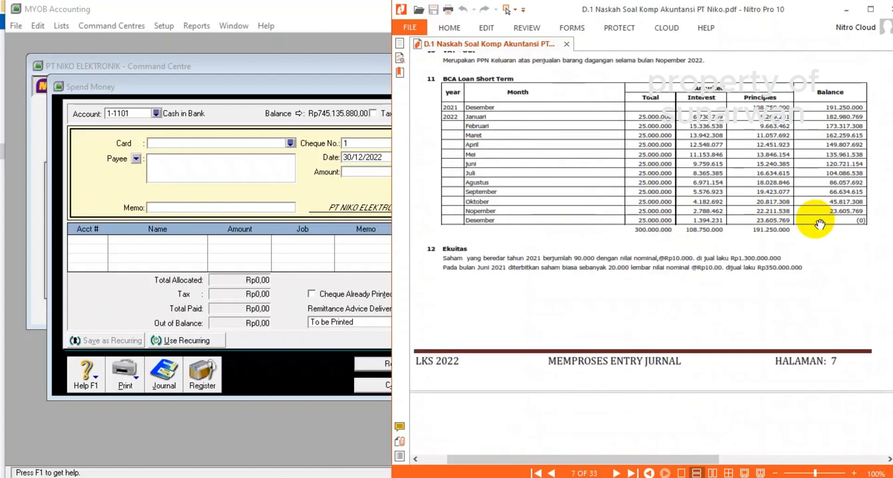
pyautogui.scroll(-10, 819, 225)
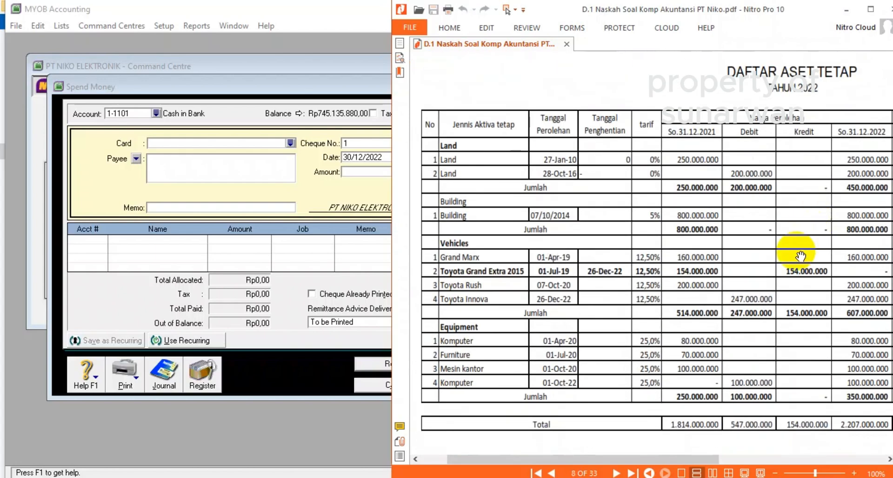
pyautogui.click(798, 473)
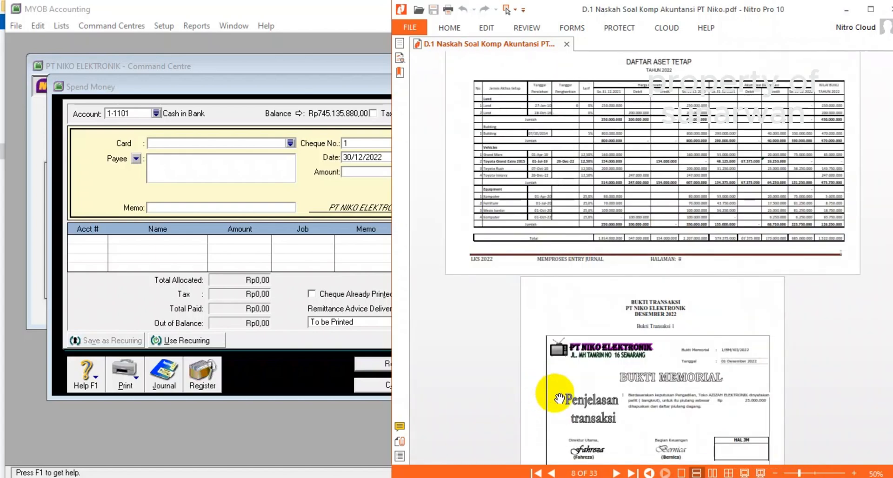
pyautogui.click(854, 472)
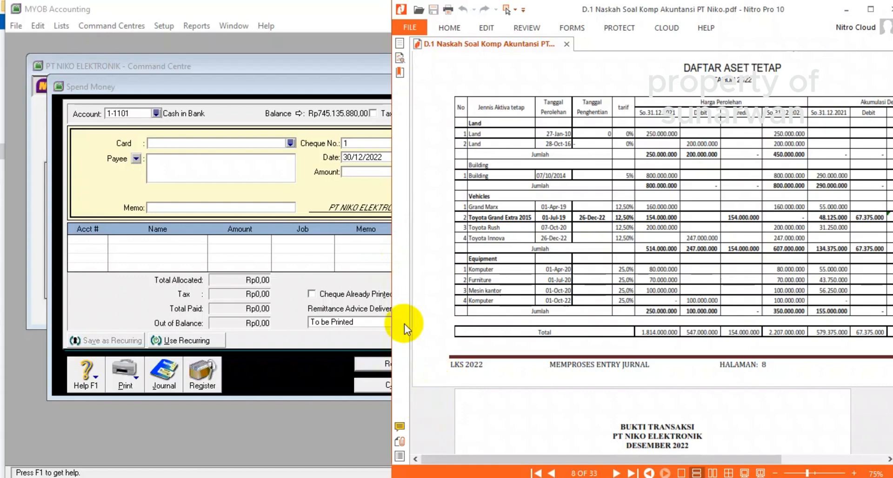
# Step: Compare the Toyota Grand Extra's cost and accumulated depreciation in the fixed asset list with vehicle sale receipt 9/BKM
pyautogui.click(391, 295)
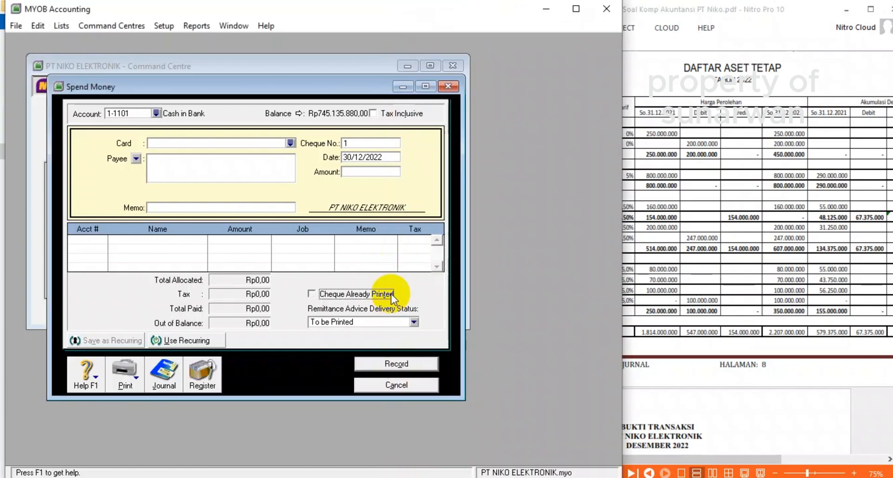
pyautogui.click(444, 477)
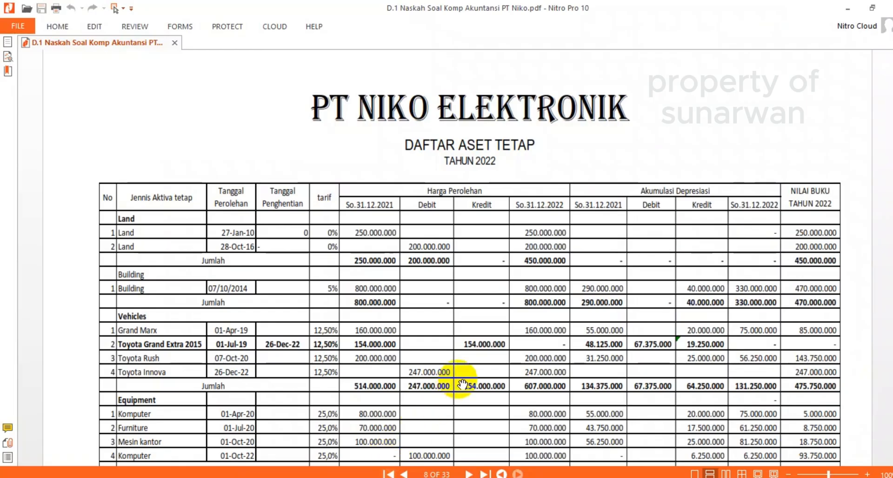
pyautogui.scroll(-1, 462, 384)
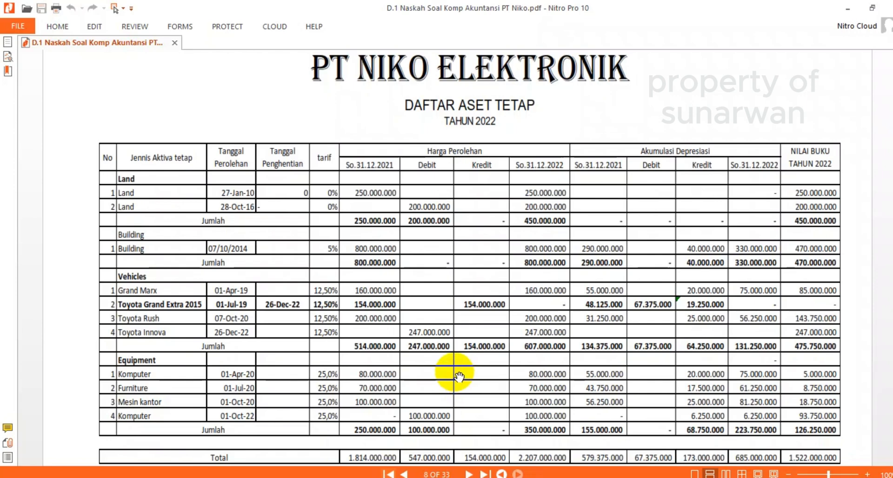
pyautogui.scroll(-1, 459, 375)
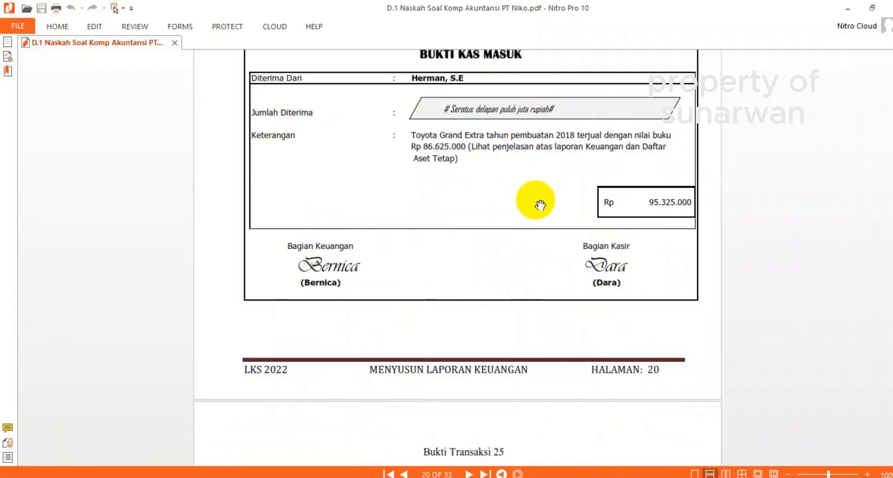
pyautogui.scroll(2, 540, 205)
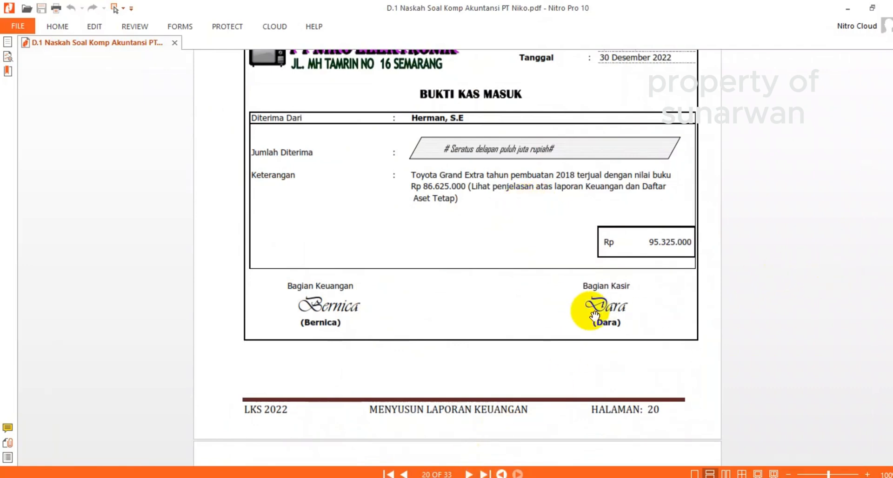
pyautogui.scroll(4, 595, 304)
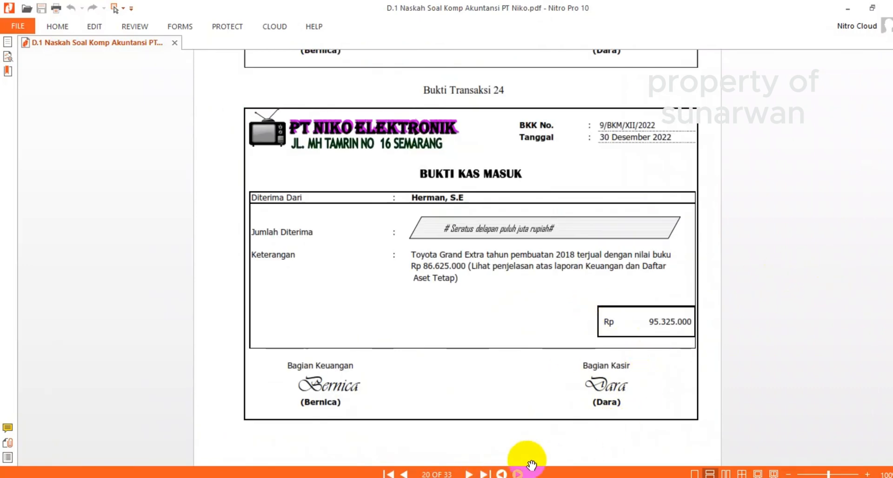
pyautogui.scroll(8, 507, 450)
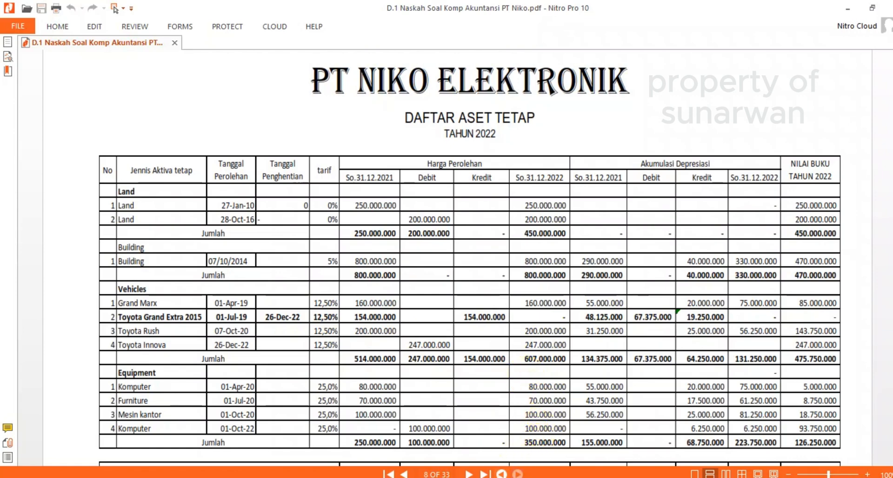
# Step: Switch to MYOB, close the blank Spend Money form and start a Receive Money entry deposited to 1-1101 Cash in Bank
pyautogui.click(464, 477)
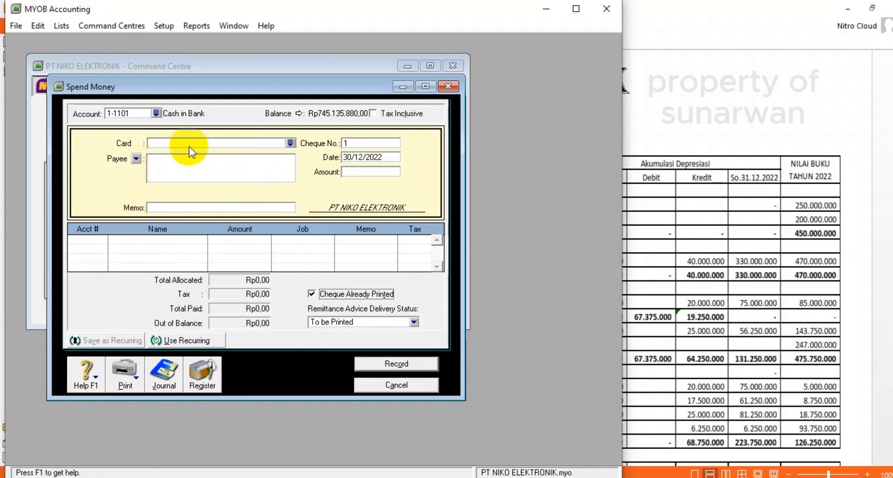
pyautogui.click(398, 384)
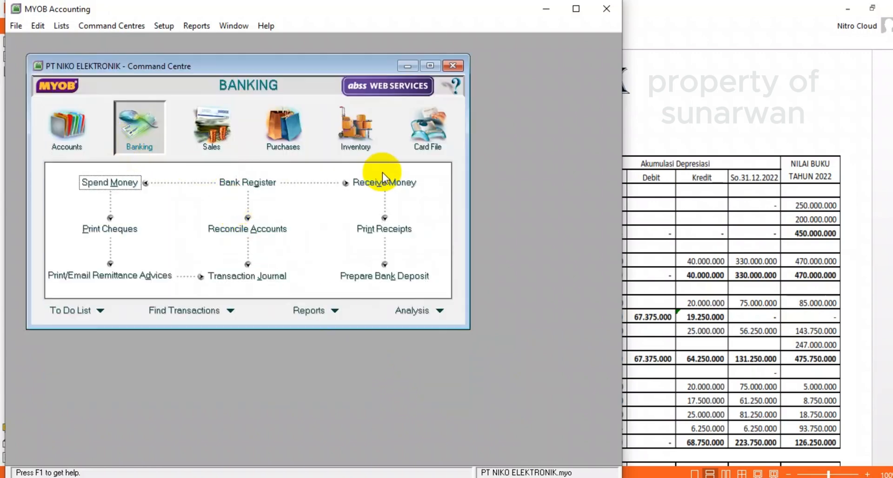
pyautogui.click(378, 183)
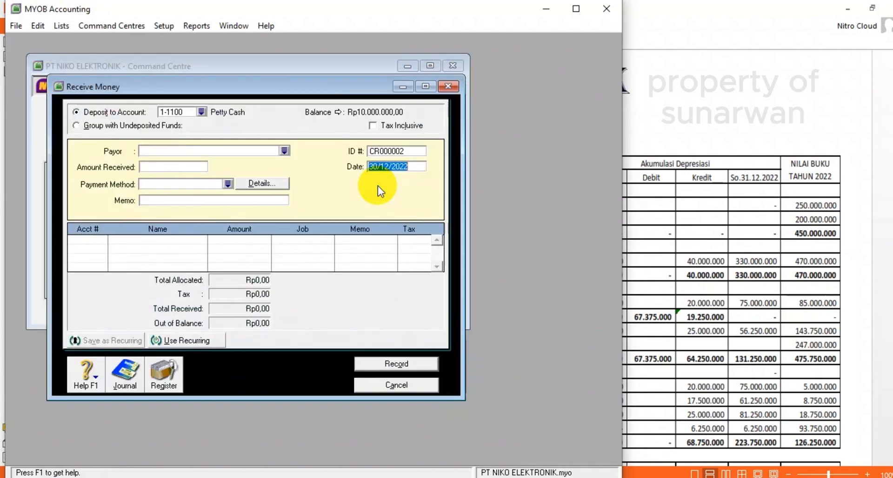
pyautogui.click(202, 112)
pyautogui.doubleClick(203, 187)
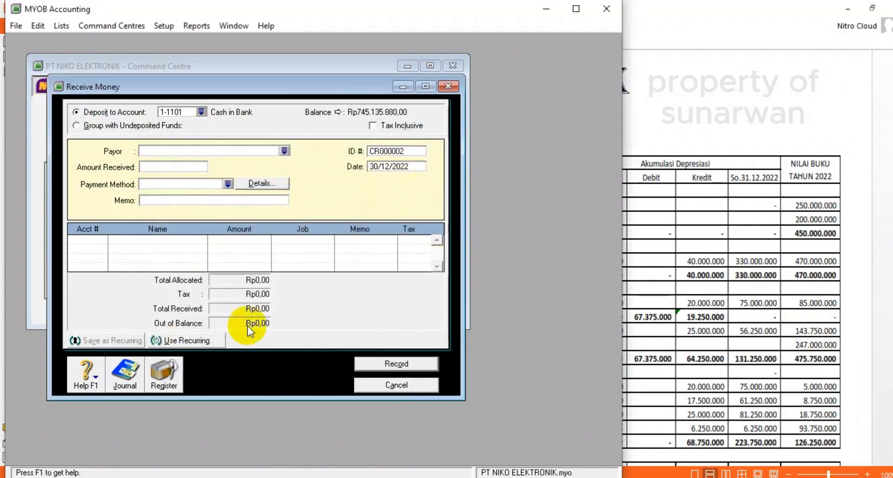
# Step: Switch to the PDF and find Bukti Transaksi 24 to read the amount received for the vehicle sale
pyautogui.click(716, 367)
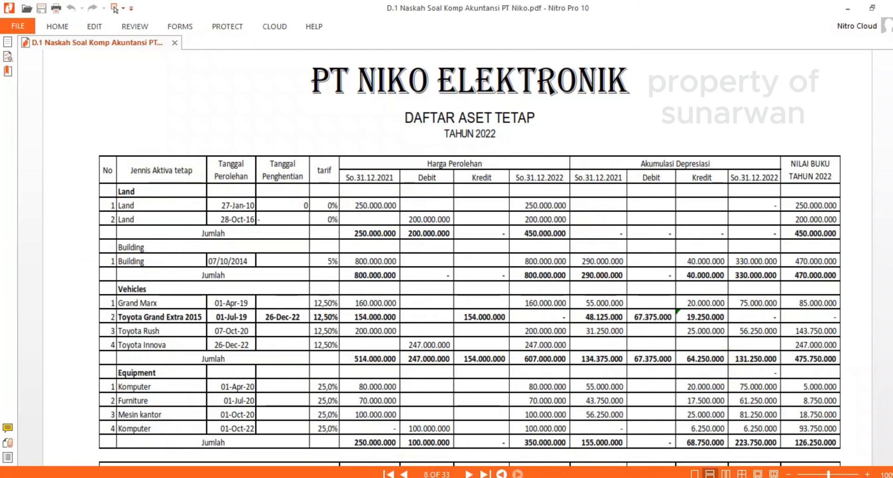
pyautogui.click(485, 474)
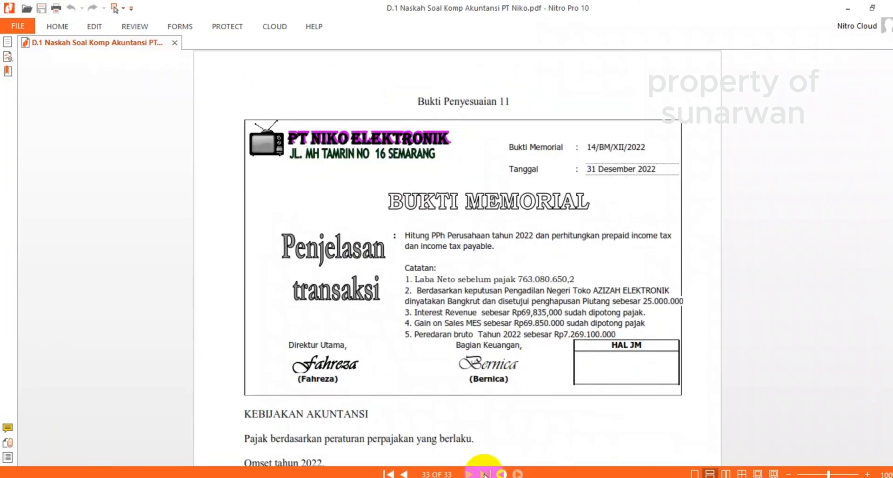
pyautogui.click(405, 474)
pyautogui.click(406, 474)
pyautogui.click(406, 474)
pyautogui.click(406, 474)
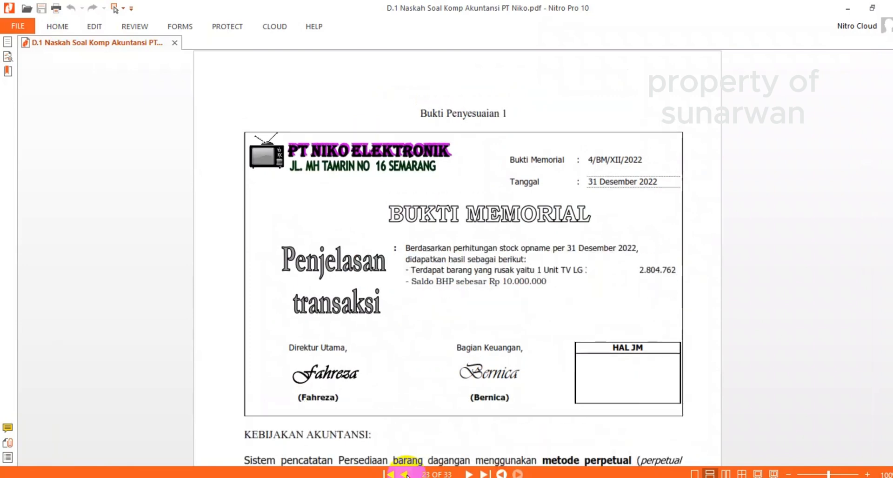
pyautogui.click(406, 475)
pyautogui.click(406, 474)
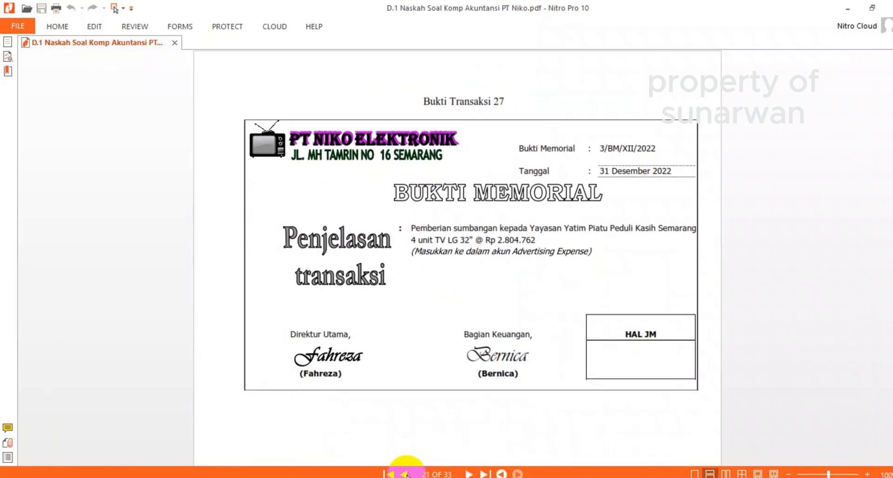
pyautogui.click(405, 474)
pyautogui.click(406, 474)
pyautogui.click(406, 474)
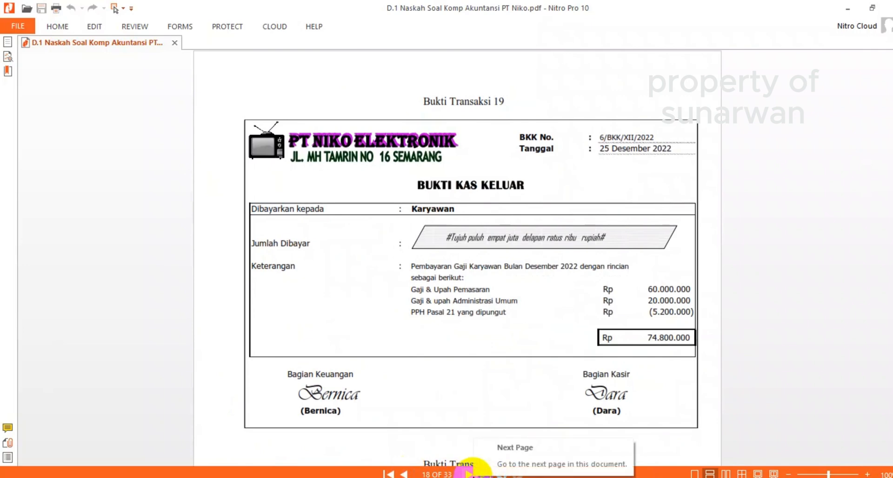
pyautogui.click(469, 473)
pyautogui.click(469, 473)
pyautogui.click(469, 473)
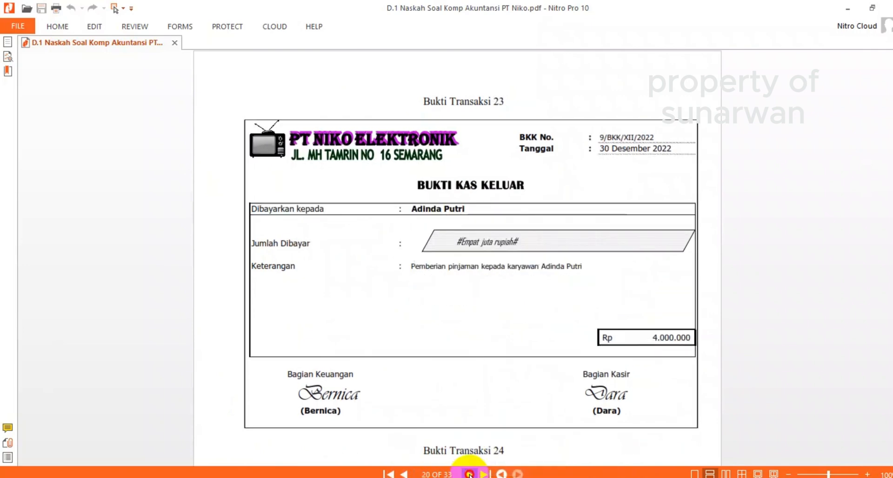
pyautogui.click(469, 473)
pyautogui.click(468, 473)
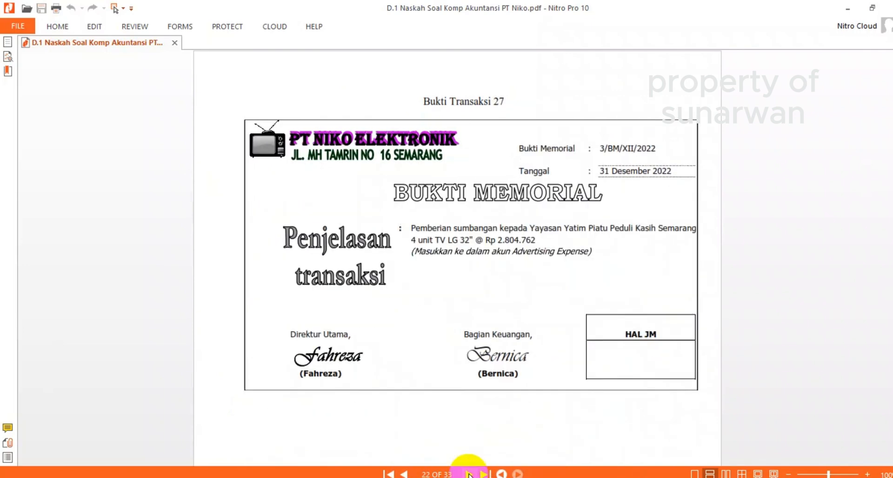
pyautogui.click(403, 474)
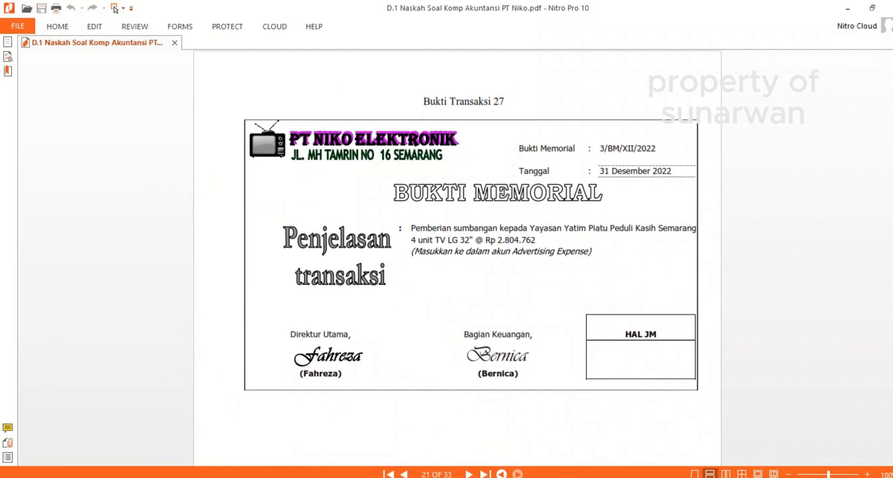
pyautogui.scroll(5, 395, 424)
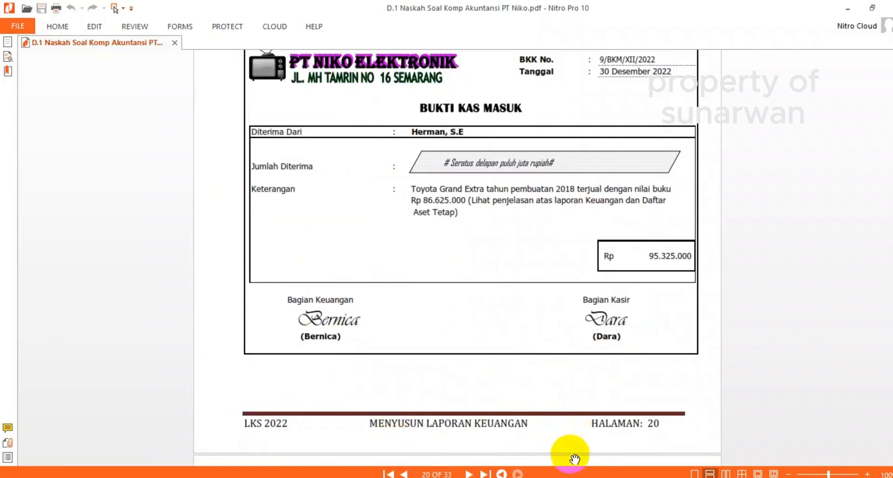
# Step: Switch to MYOB and set the receipt's amount received to Rp95.325.000
pyautogui.click(570, 477)
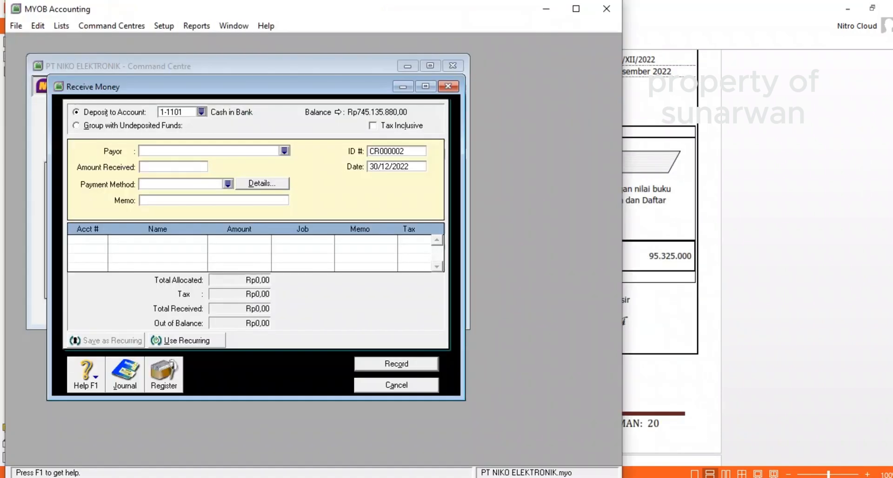
pyautogui.click(165, 168)
pyautogui.write('95.32')
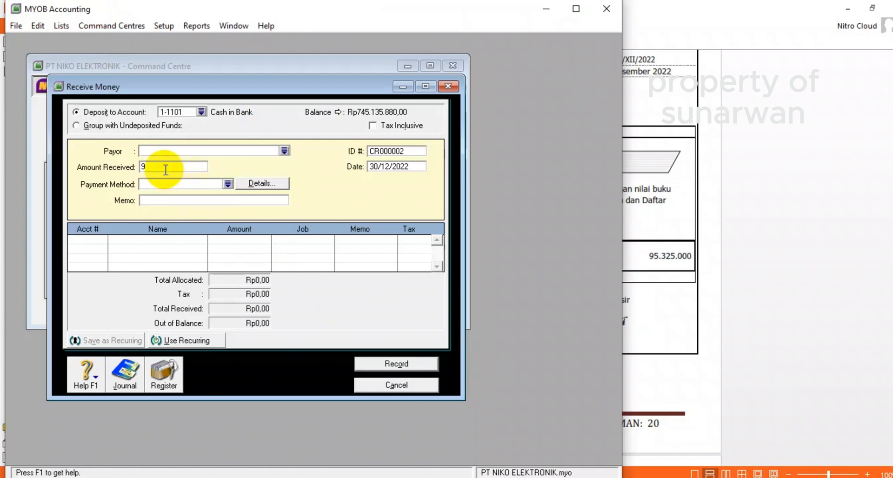
pyautogui.write('5.000')
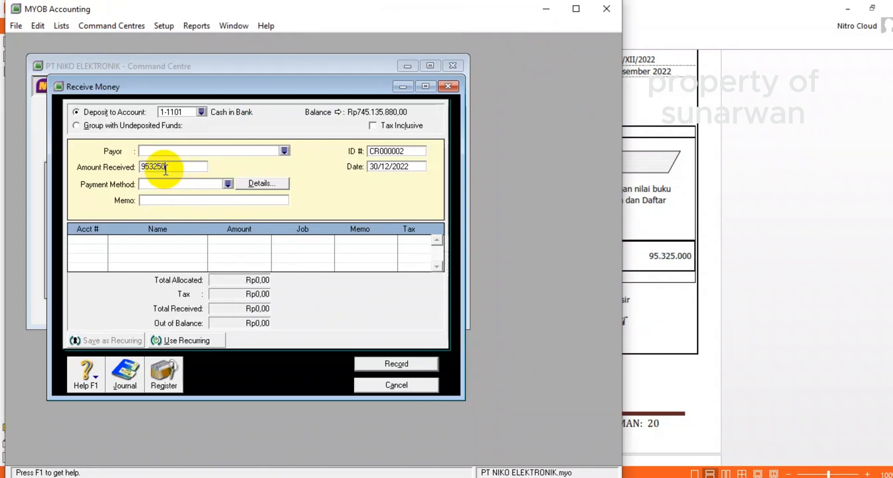
pyautogui.press('Tab')
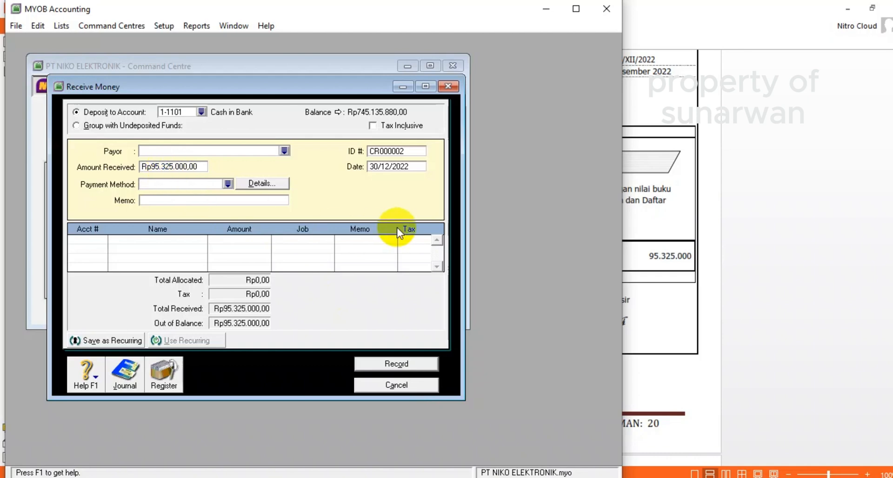
# Step: Check the Toyota Grand Extra's figures in the PDF's fixed asset list, then return to the MYOB receipt
pyautogui.click(733, 215)
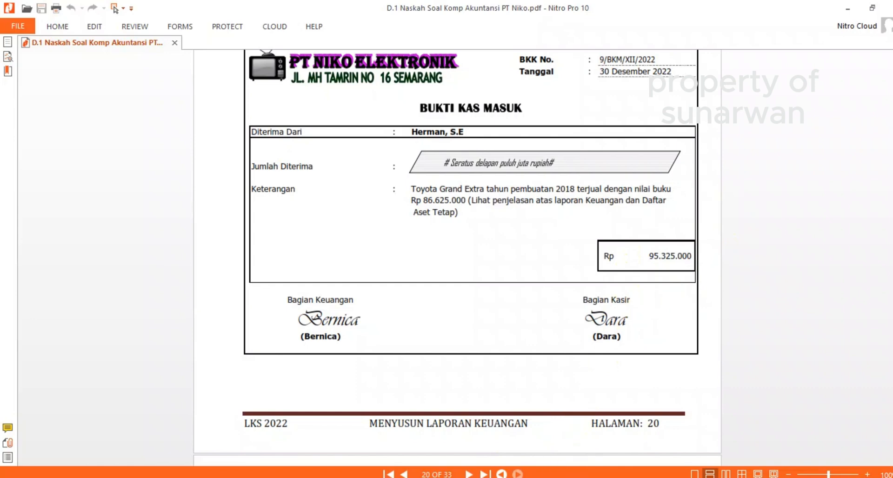
pyautogui.scroll(3, 524, 418)
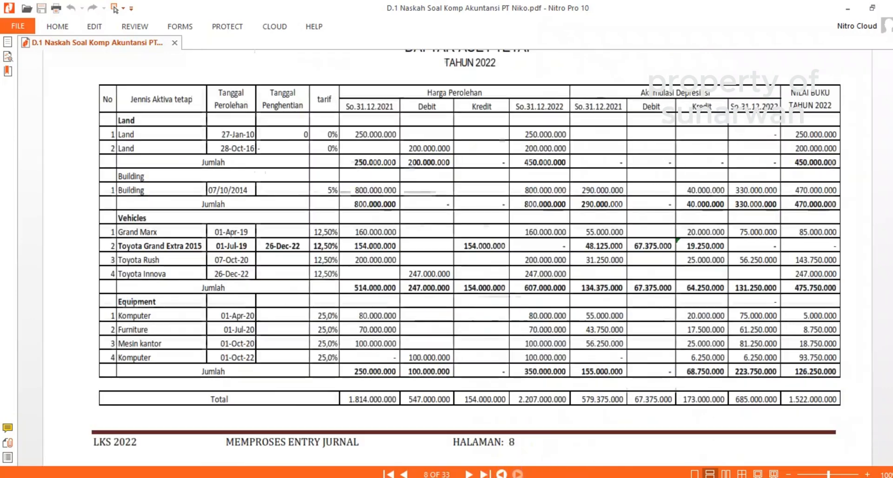
pyautogui.hotkey('alt', 'Tab')
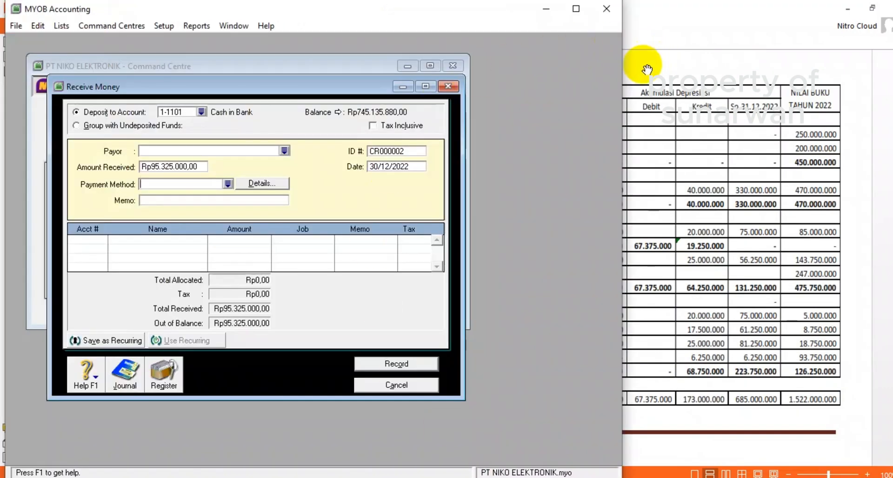
# Step: Narrow the MYOB window and add a receipt line for account 6-1300 Depreciation Exp-Vehicle with an amount of Rp19.250.000
pyautogui.moveTo(622, 65); pyautogui.dragTo(494, 77)
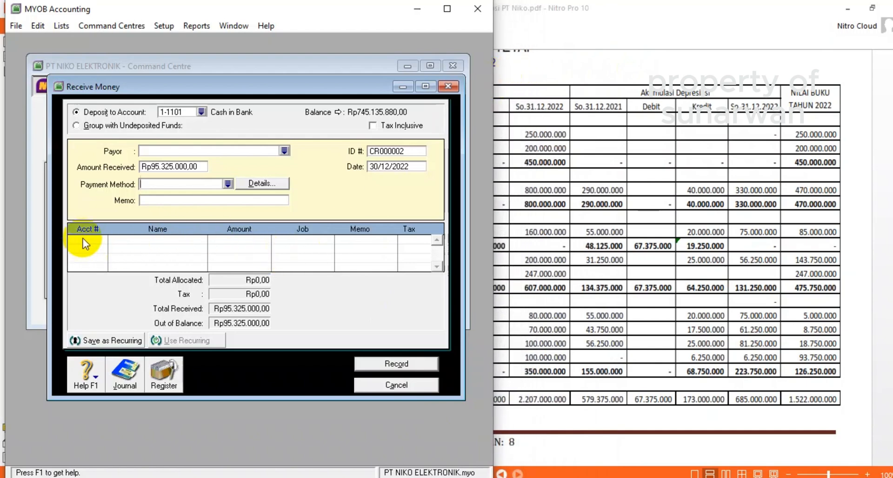
pyautogui.click(100, 240)
pyautogui.write('4')
pyautogui.press('Tab')
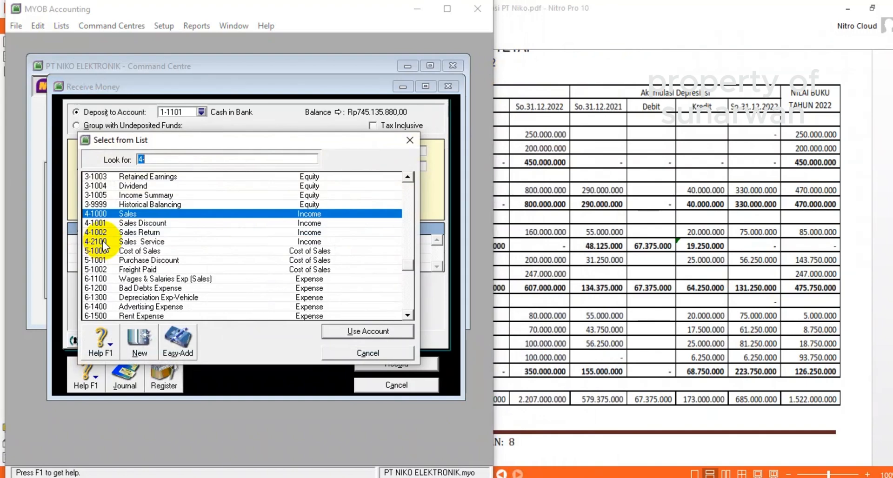
pyautogui.click(179, 299)
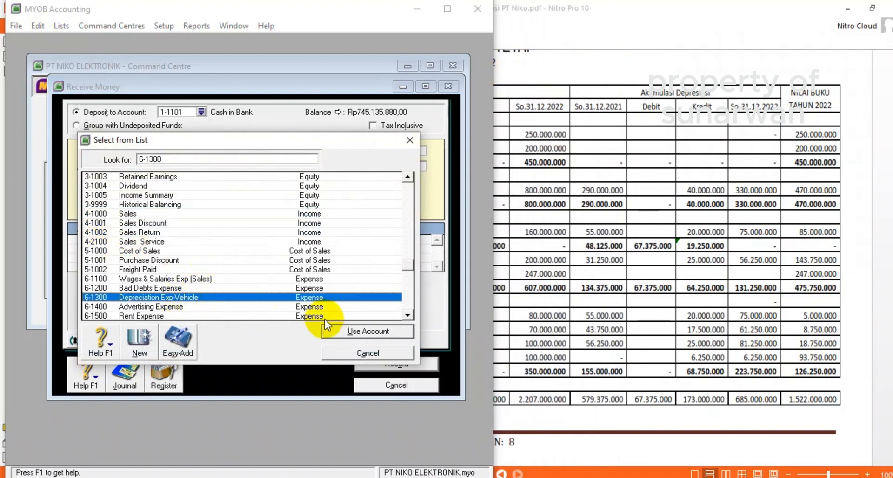
pyautogui.click(339, 333)
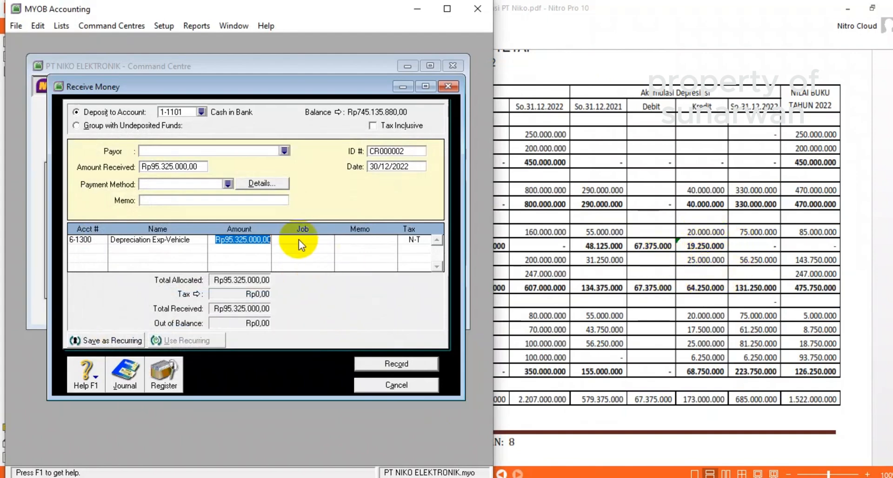
pyautogui.write('19')
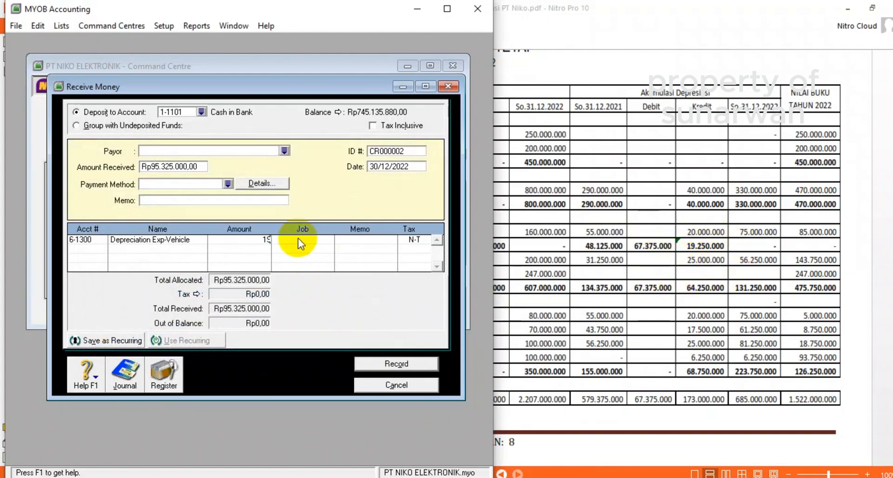
pyautogui.write('250000')
pyautogui.press('Return')
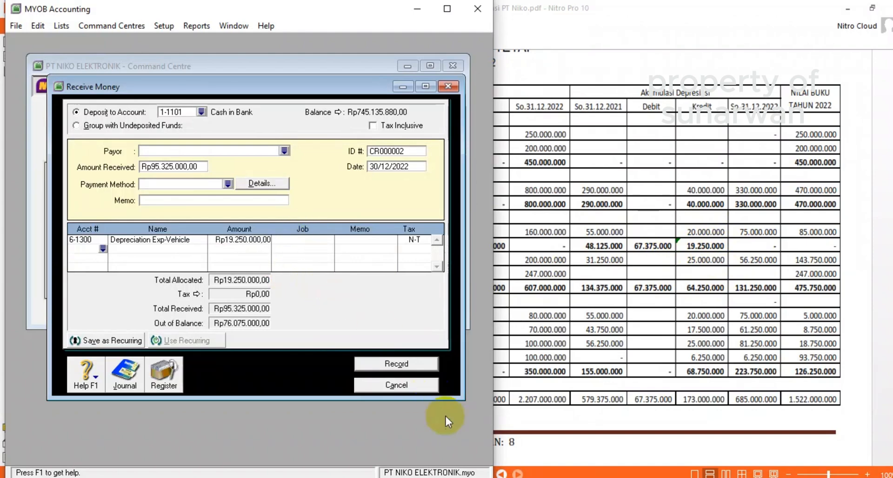
# Step: Change the Depreciation Exp-Vehicle line's amount to the negative value -Rp19.250.000
pyautogui.click(230, 241)
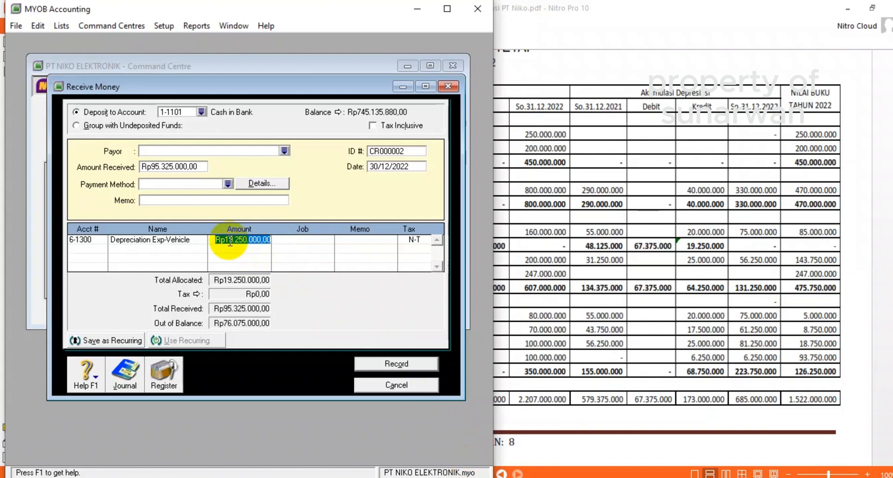
pyautogui.press('BackSpace')
pyautogui.write('-19')
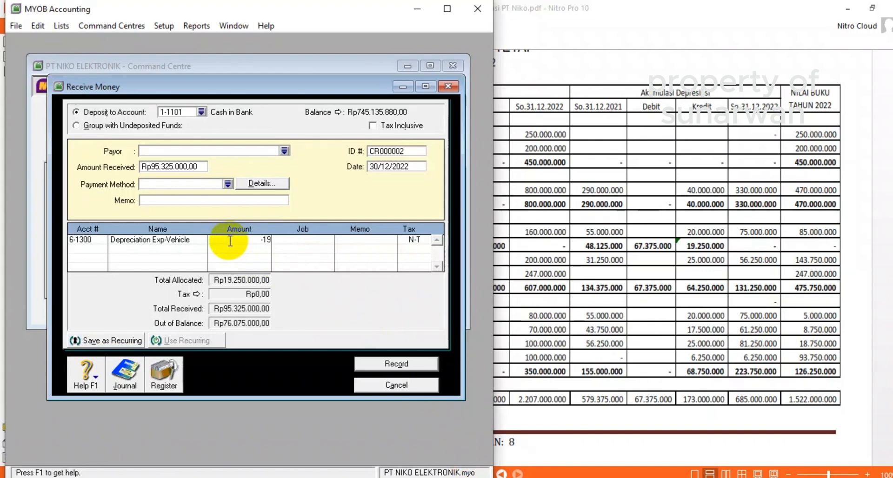
pyautogui.write('250000')
pyautogui.press('Return')
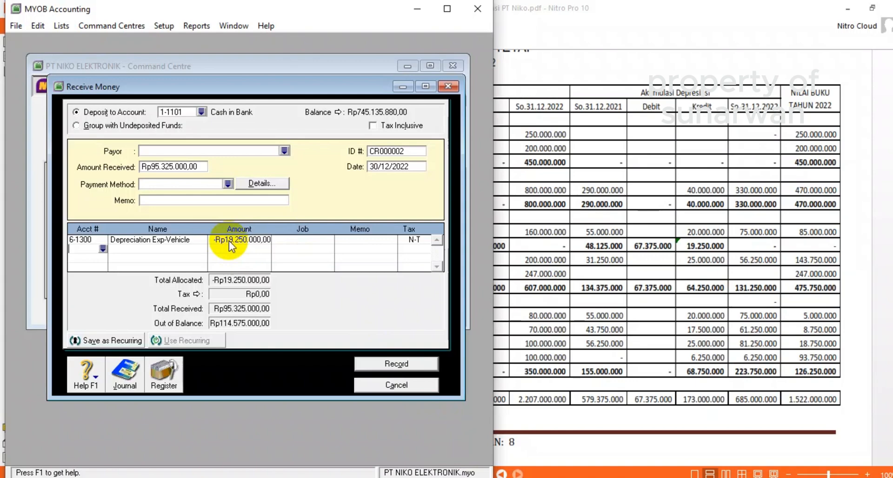
# Step: Add a receipt line for account 1-3104 Accum Depr. Vehicle with an amount of Rp19.250.000
pyautogui.click(101, 247)
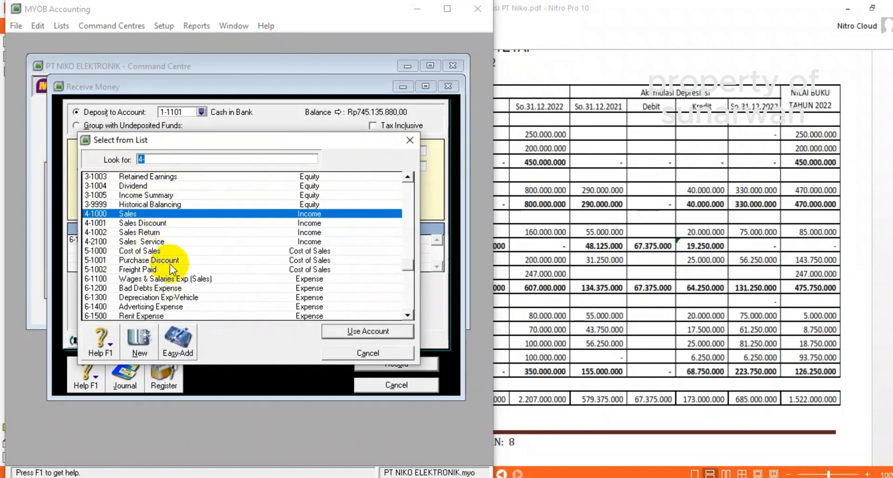
pyautogui.scroll(8, 170, 253)
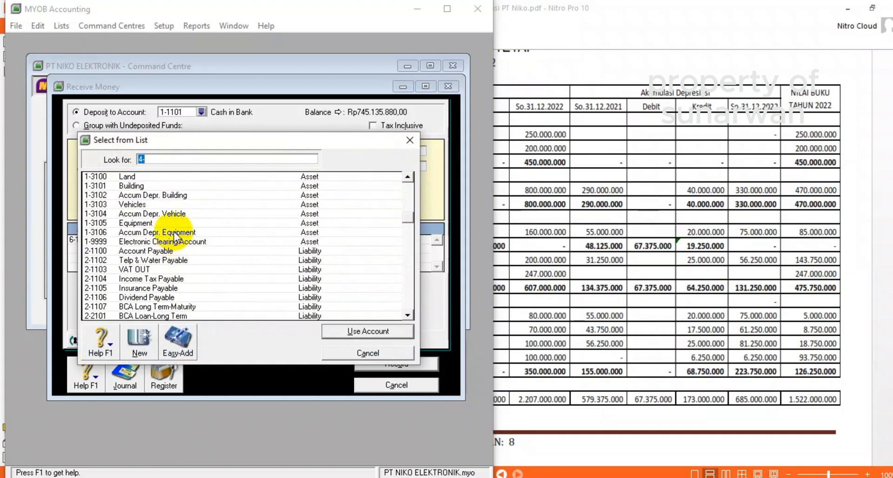
pyautogui.doubleClick(173, 214)
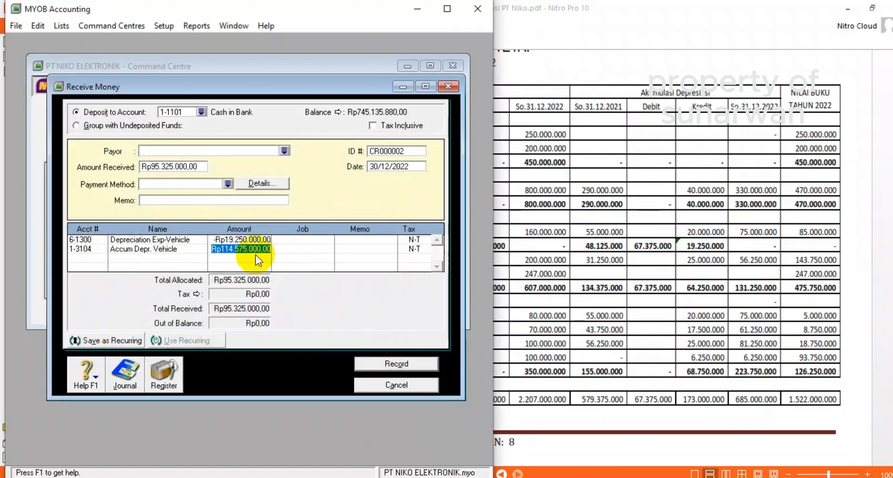
pyautogui.write('19')
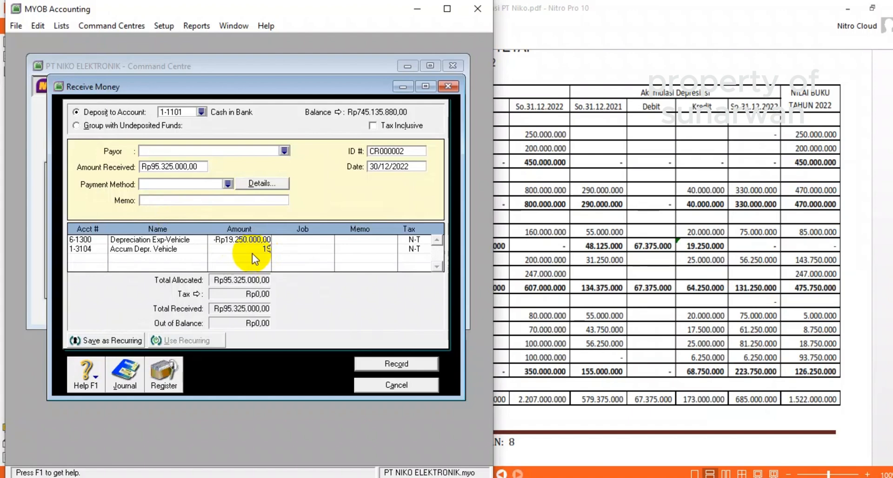
pyautogui.write('.250.000')
pyautogui.press('Return')
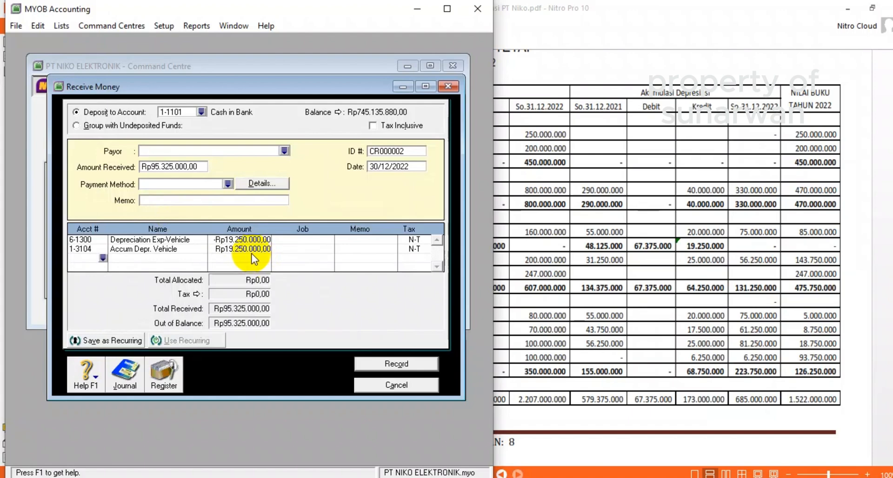
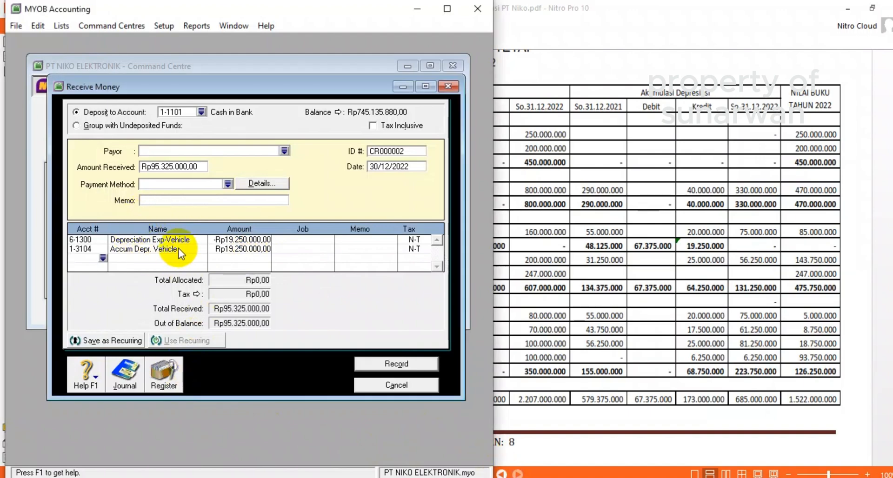
# Step: Add a third receipt line that again uses account 1-3104 Accum Depr. Vehicle
pyautogui.click(103, 258)
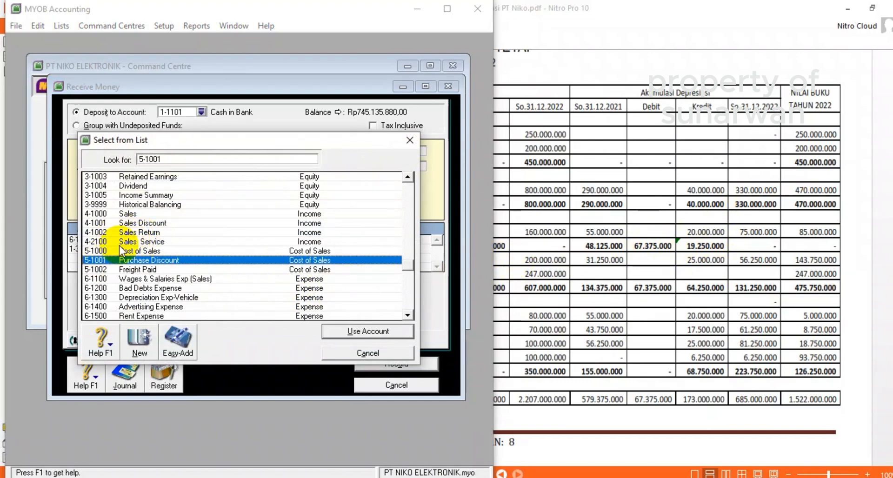
pyautogui.scroll(4, 181, 239)
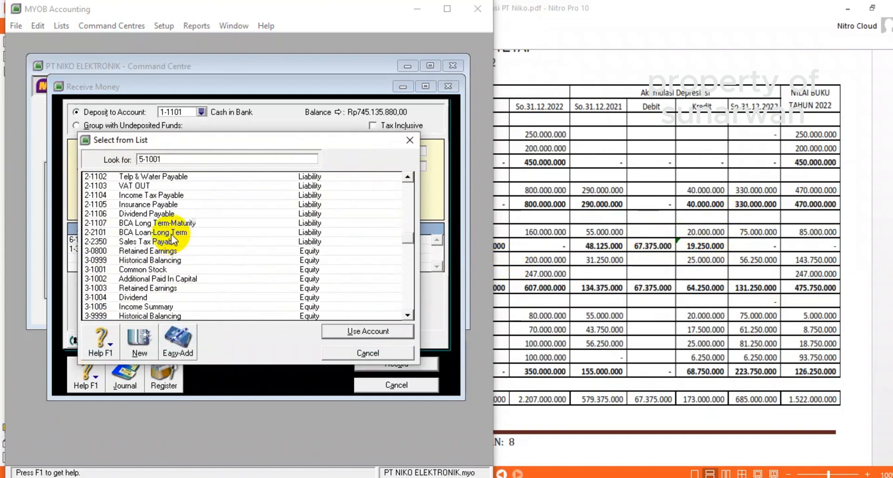
pyautogui.scroll(2, 171, 234)
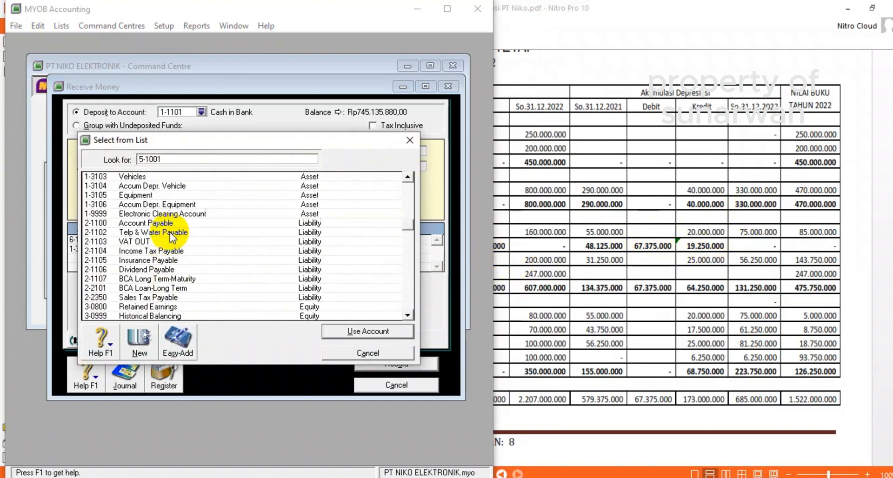
pyautogui.click(174, 188)
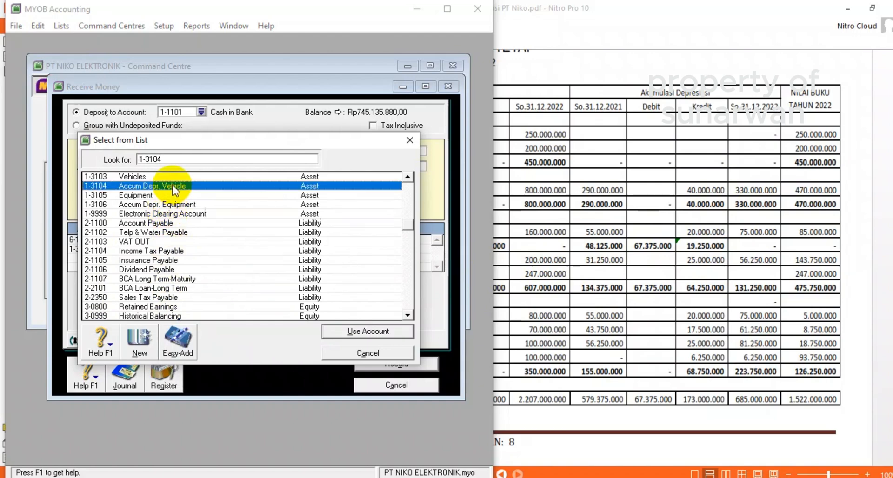
pyautogui.click(350, 330)
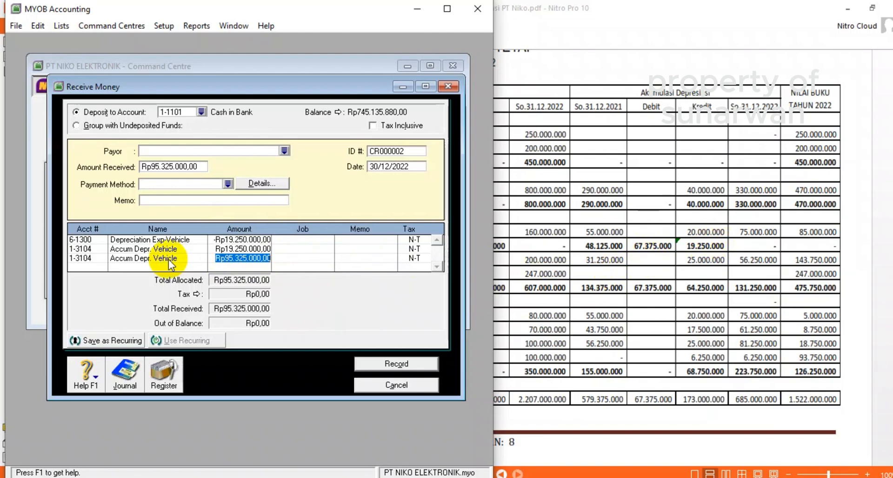
# Step: Set the amount of the second Accum Depr. Vehicle line to -Rp67.375.000
pyautogui.write('67')
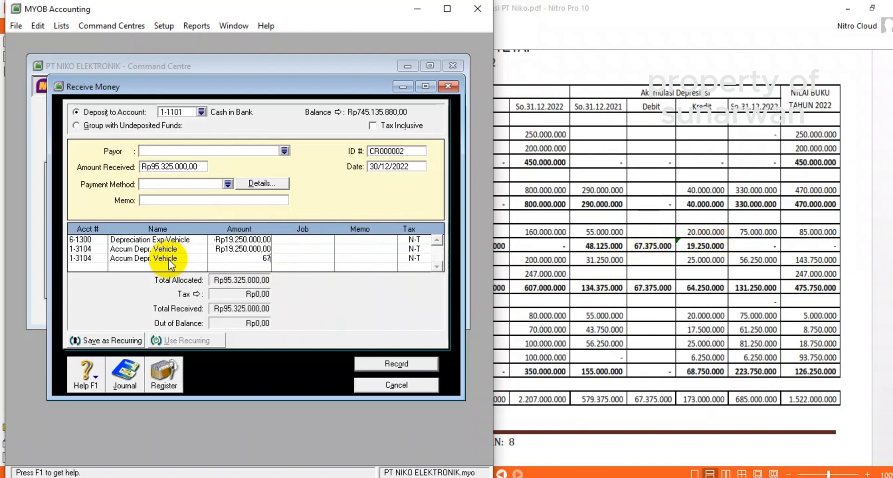
pyautogui.press('BackSpace')
pyautogui.press('BackSpace')
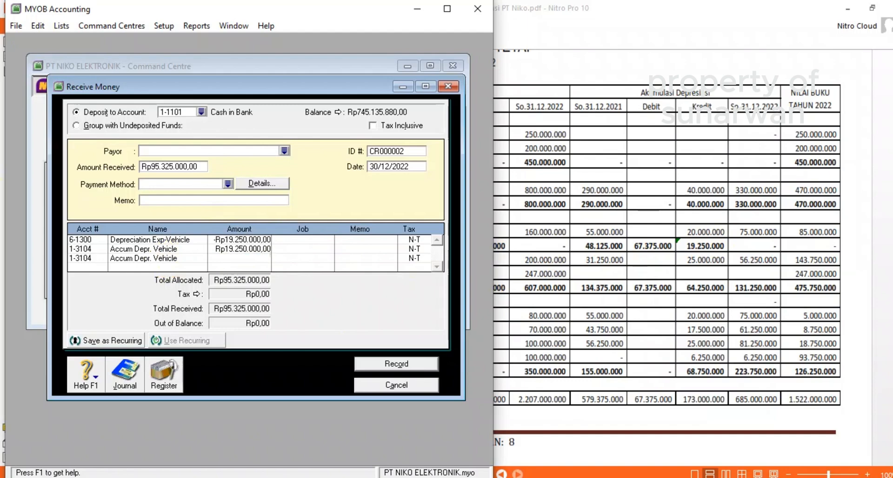
pyautogui.write('-Rp67')
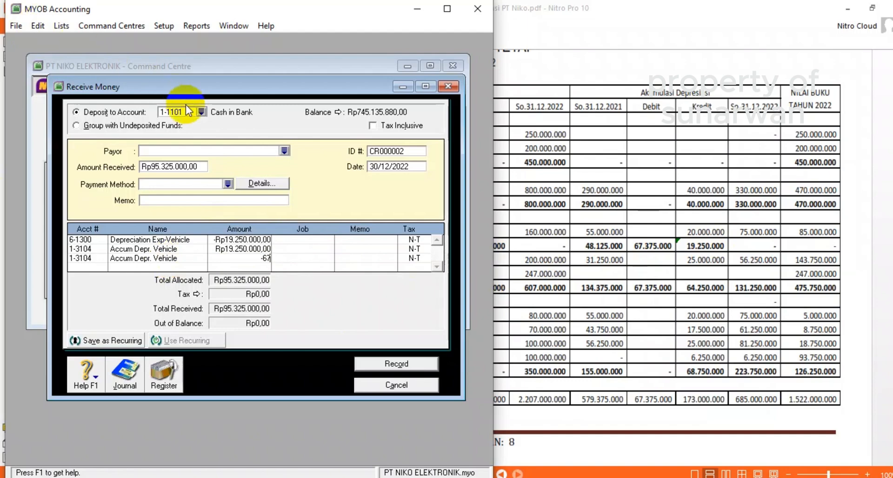
pyautogui.write('.3')
pyautogui.write('75.')
pyautogui.write('00')
pyautogui.write('0')
pyautogui.press('Return')
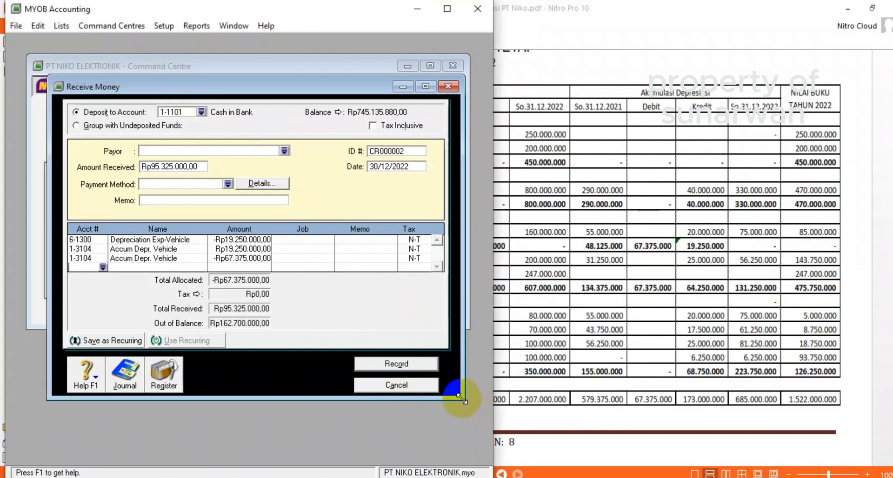
# Step: Enlarge the Receive Money form to show more lines and add a fourth line for account 1-3103 Vehicles
pyautogui.moveTo(461, 399); pyautogui.dragTo(460, 458)
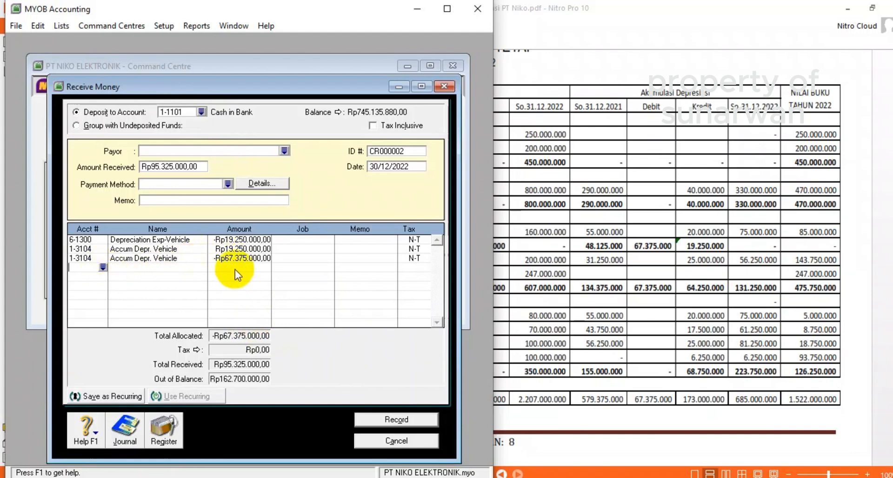
pyautogui.click(101, 267)
pyautogui.scroll(3, 147, 226)
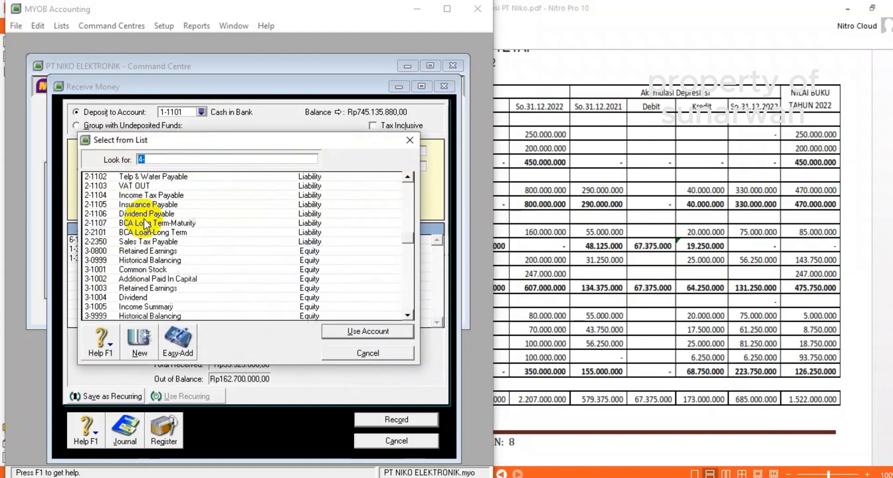
pyautogui.scroll(1, 145, 219)
pyautogui.scroll(2, 142, 204)
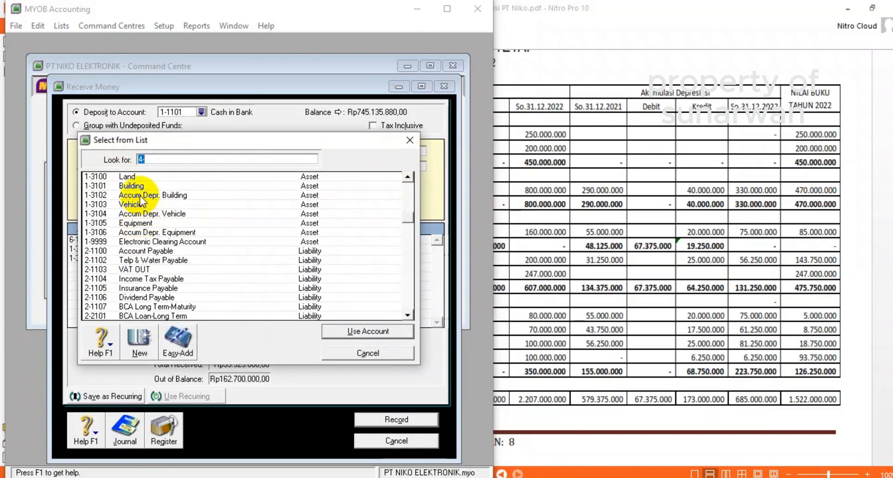
pyautogui.click(140, 205)
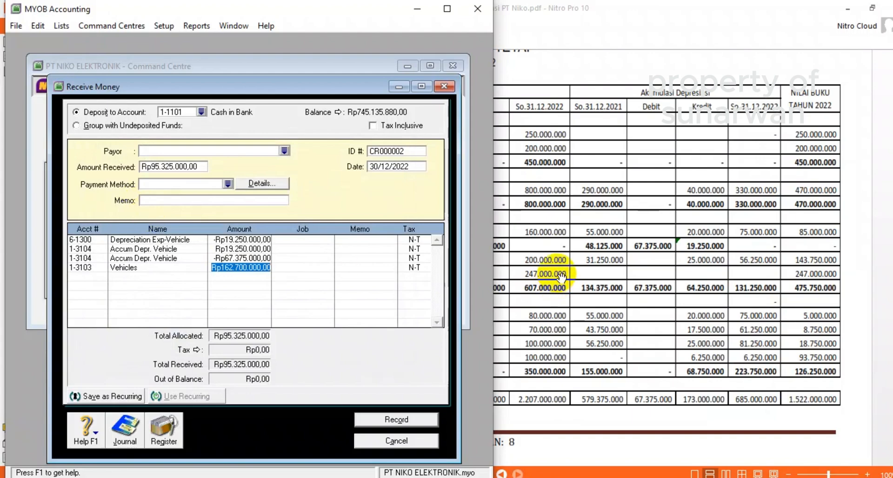
# Step: Check the Toyota Grand Extra's acquisition cost in the PDF, return to MYOB and set the Vehicles line's amount to Rp154.000.000
pyautogui.click(552, 253)
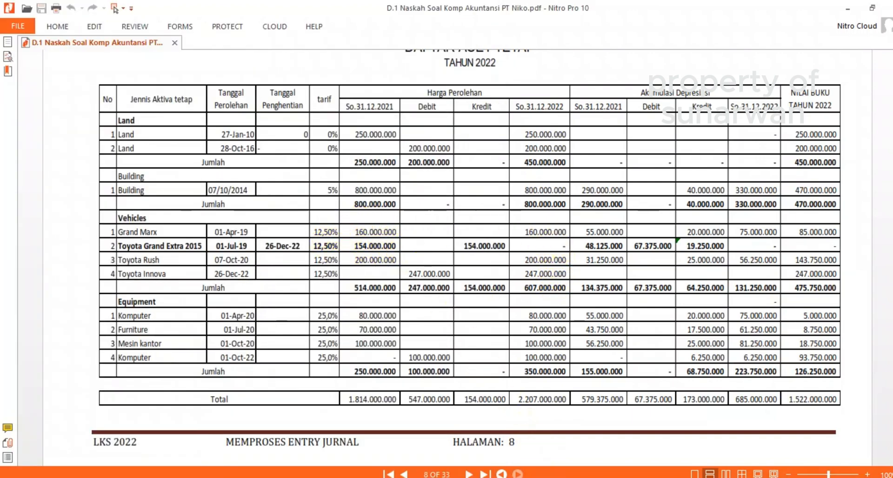
pyautogui.hotkey('alt', 'Tab')
pyautogui.write('154')
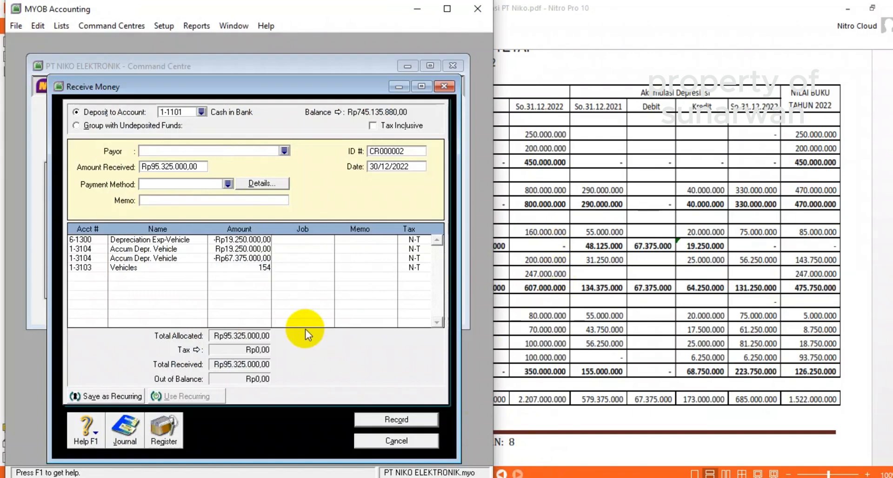
pyautogui.write('.00')
pyautogui.write('0.')
pyautogui.write('0000')
pyautogui.press('Tab')
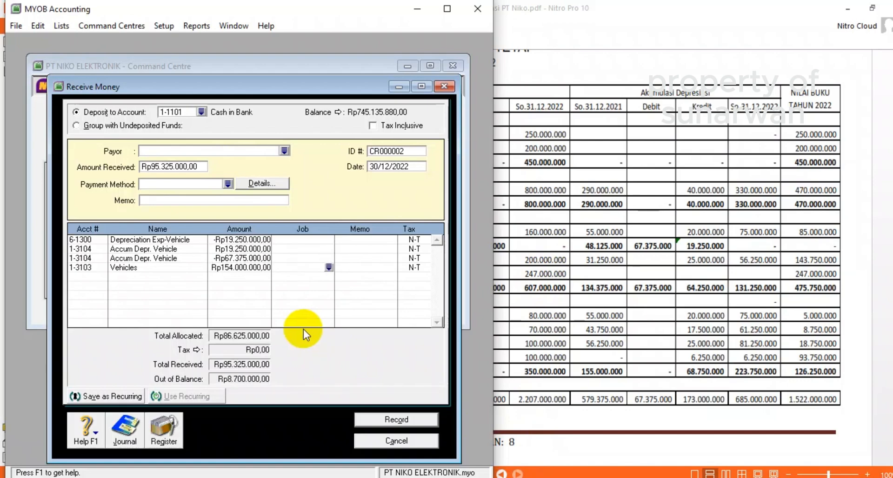
pyautogui.press('Return')
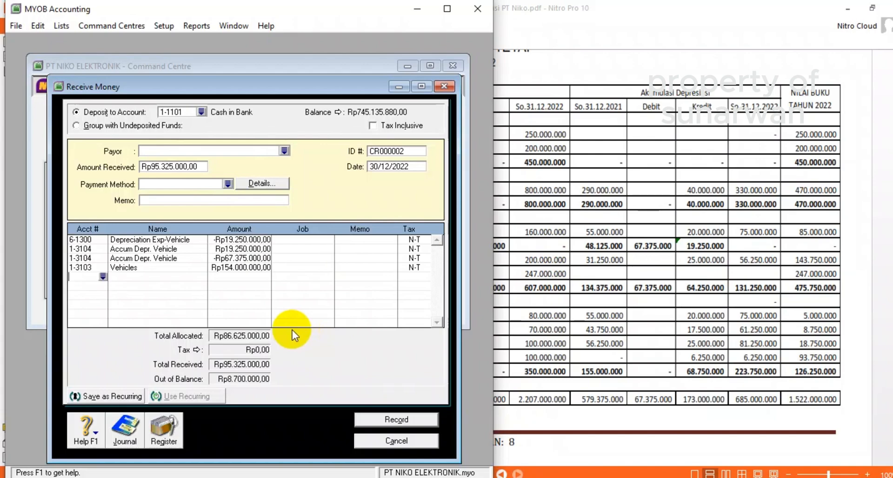
# Step: Add a line for account 8-1004 Gain/Loss on Sales Plant Asset with the remaining Rp8.700.000
pyautogui.click(104, 277)
pyautogui.scroll(-8, 186, 274)
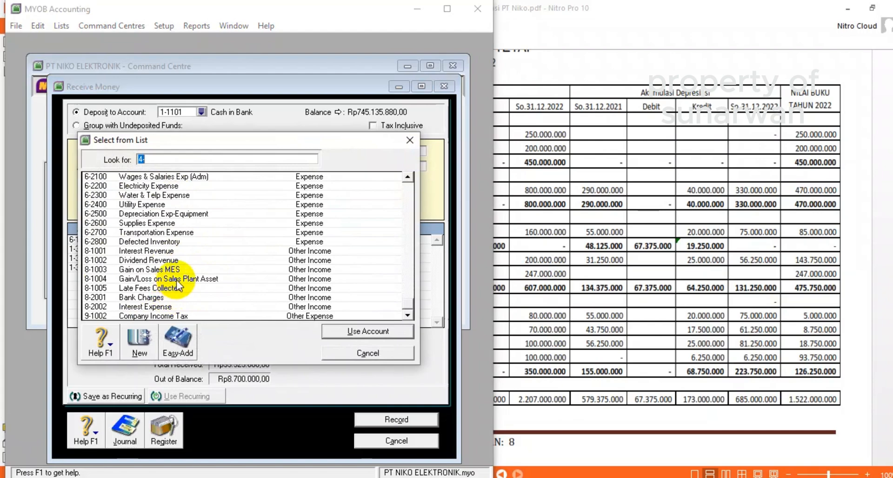
pyautogui.doubleClick(173, 278)
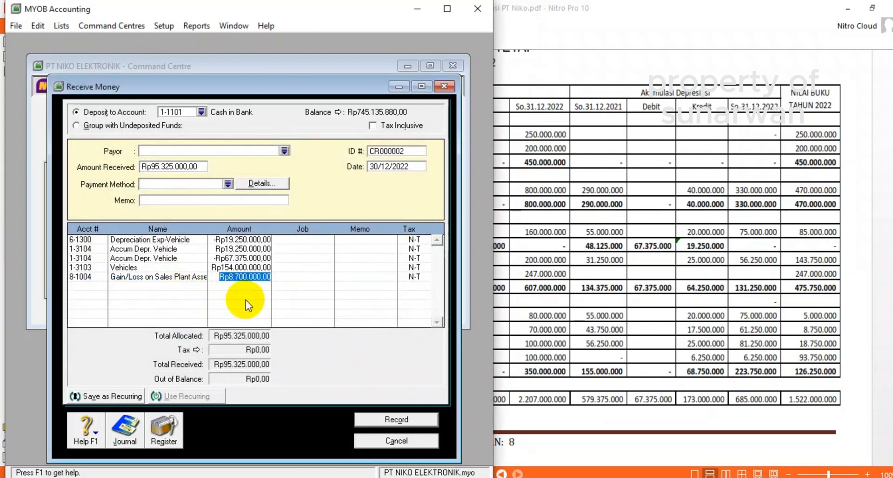
pyautogui.press('Tab')
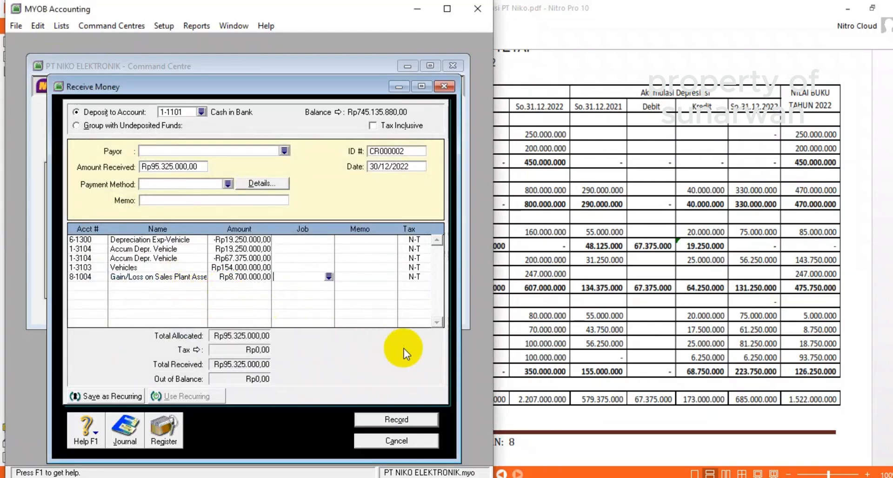
# Step: Preview the journal recap of the vehicle sale receipt and bring up voucher 9/BKM/XII/2022 in the PDF for comparison
pyautogui.click(383, 331)
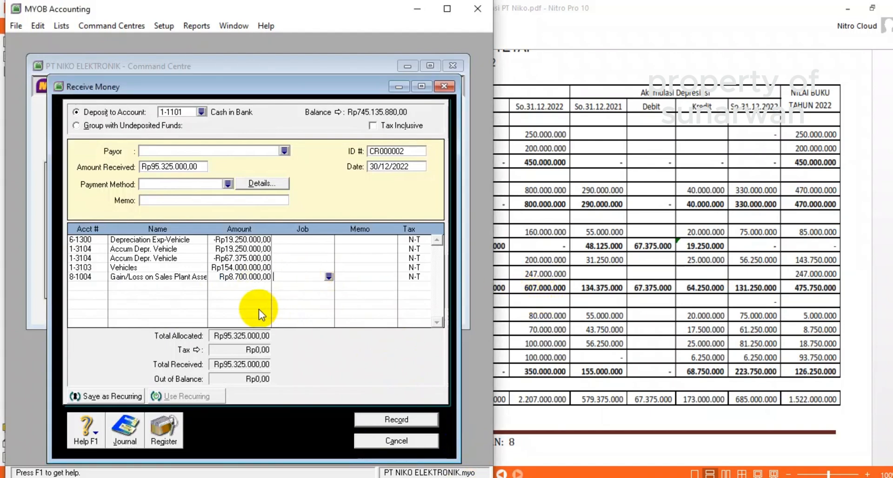
pyautogui.hotkey('ctrl', 'r')
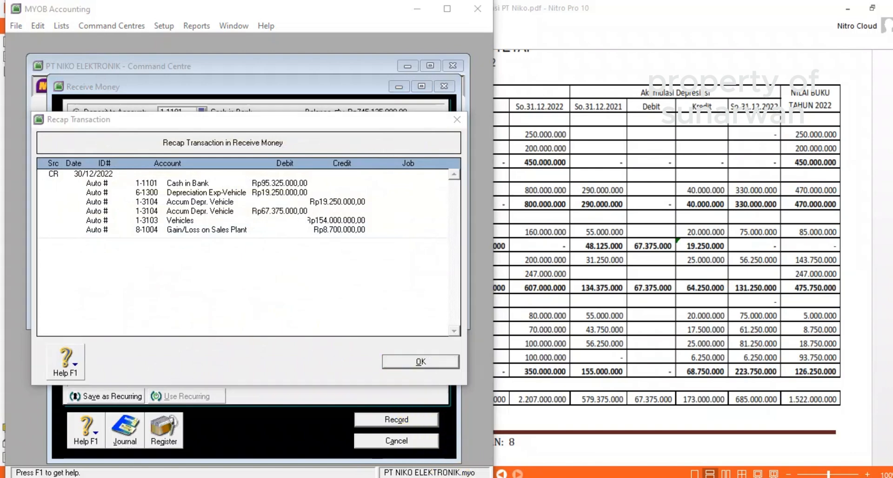
pyautogui.click(654, 279)
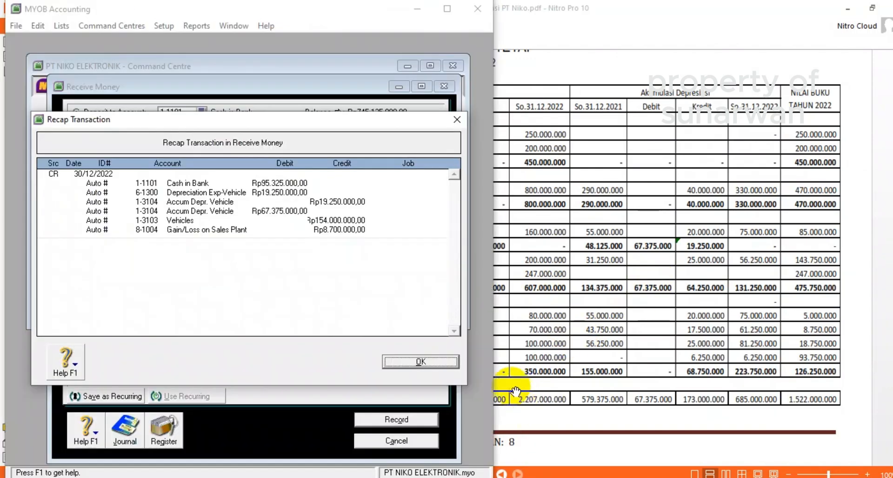
pyautogui.scroll(-10, 649, 233)
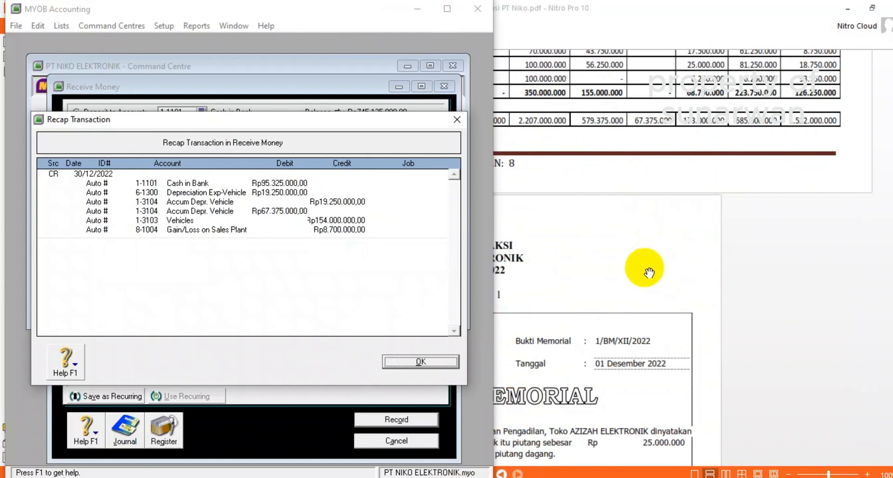
pyautogui.scroll(-15, 649, 273)
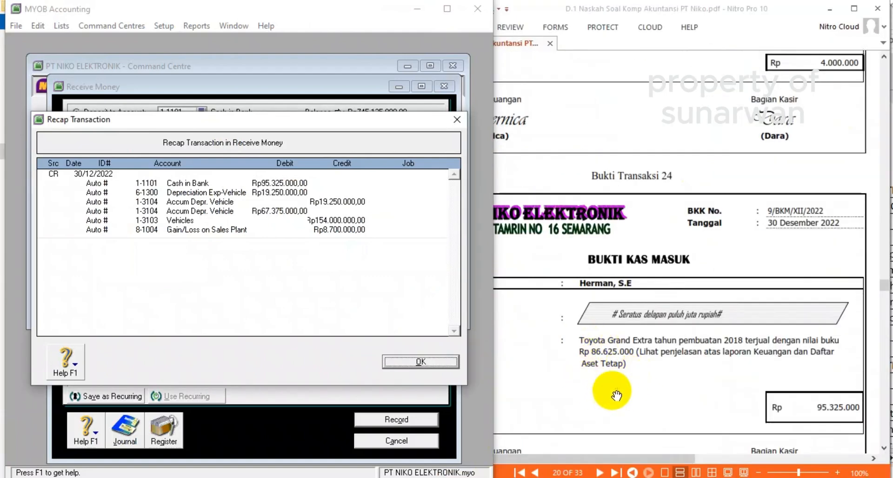
# Step: Switch to Calculator and subtract the accumulated depreciation of 67.375.000 from the vehicle's cost of 154.000.000, keeping the recap's amounts visible
pyautogui.click(633, 477)
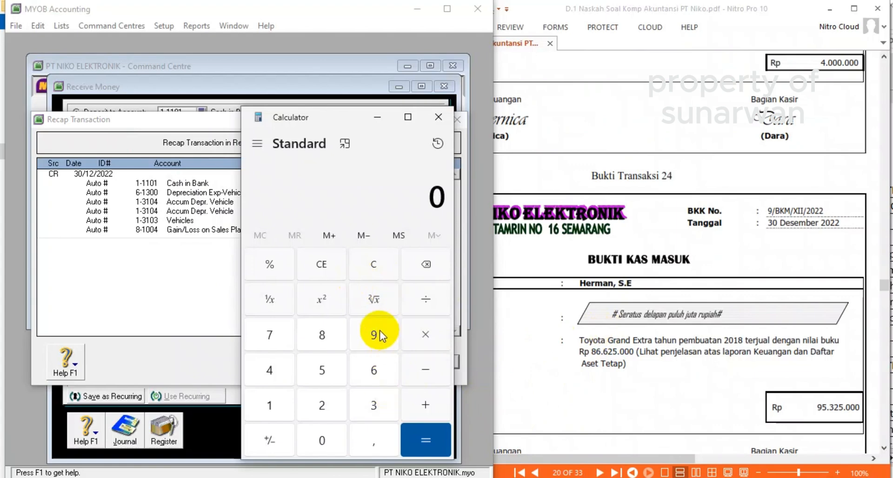
pyautogui.click(269, 406)
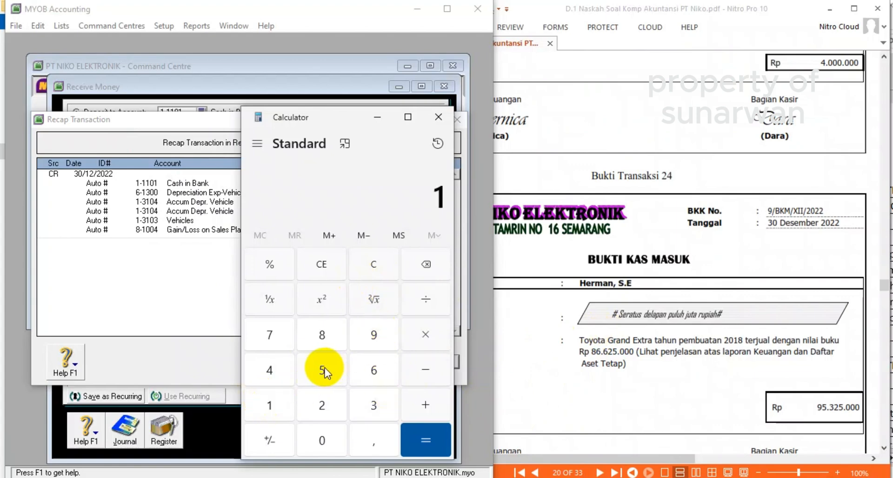
pyautogui.write('54.00')
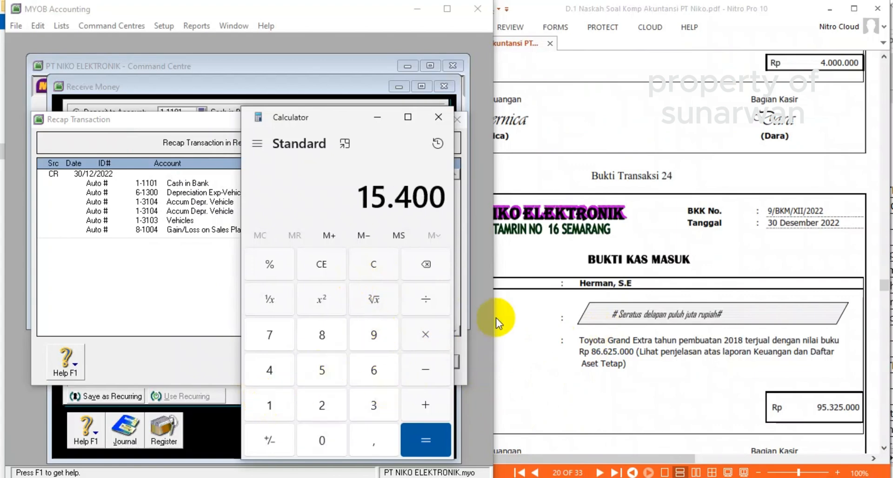
pyautogui.write('0.000')
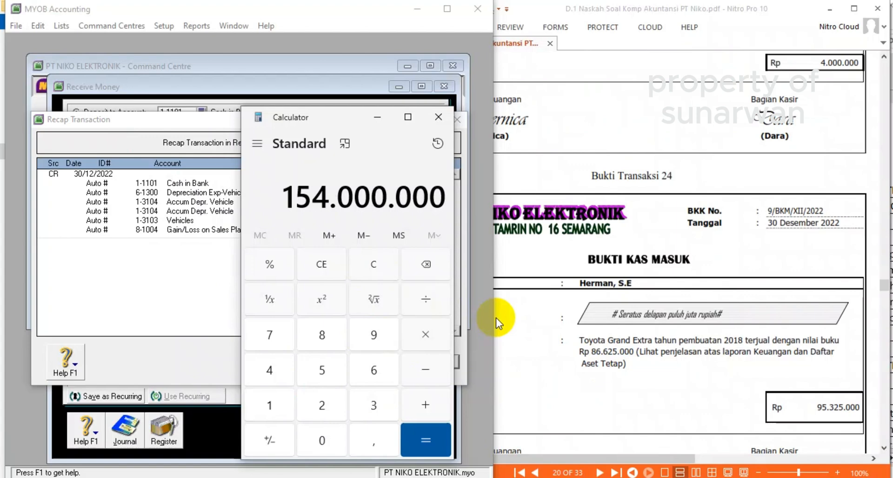
pyautogui.press('-')
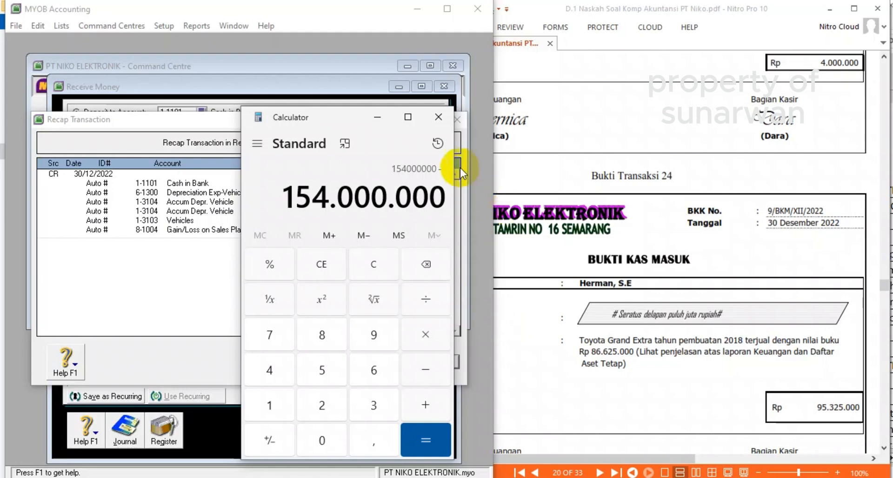
pyautogui.moveTo(337, 123); pyautogui.dragTo(492, 110)
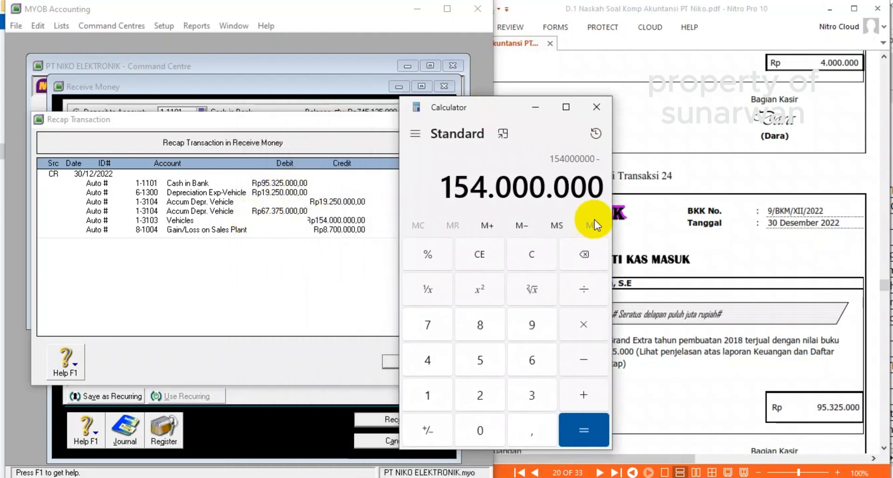
pyautogui.write('67')
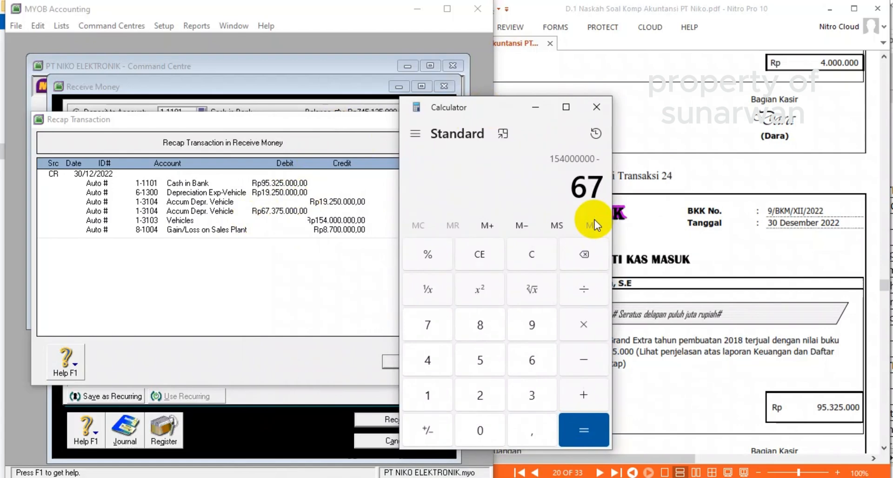
pyautogui.write('3750')
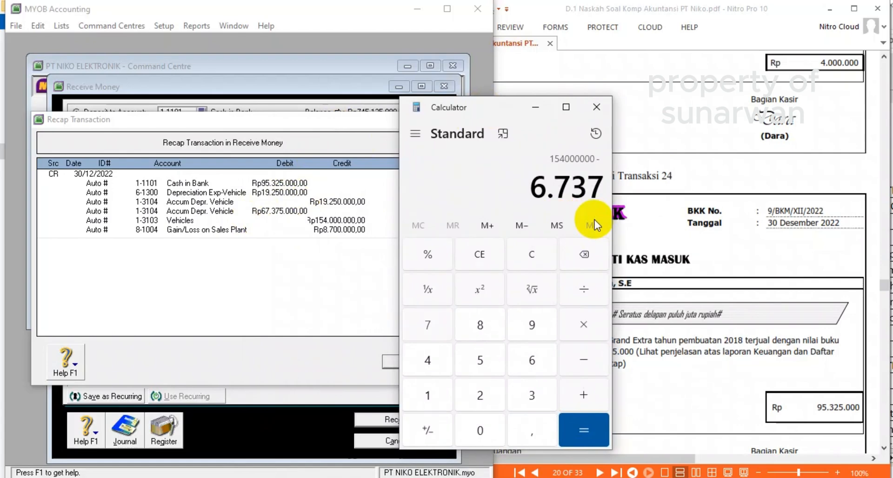
pyautogui.write('000')
pyautogui.press('Return')
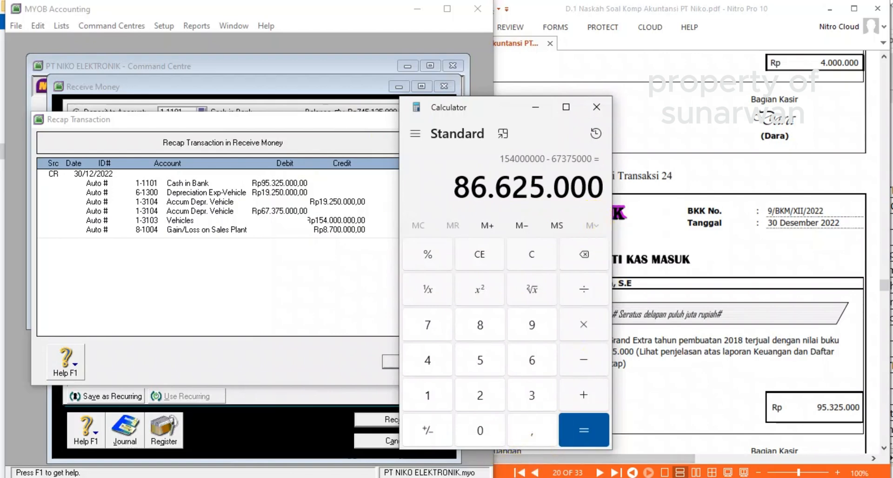
# Step: Add the gain of 8.700.000 to the vehicle's calculated book value
pyautogui.click(582, 395)
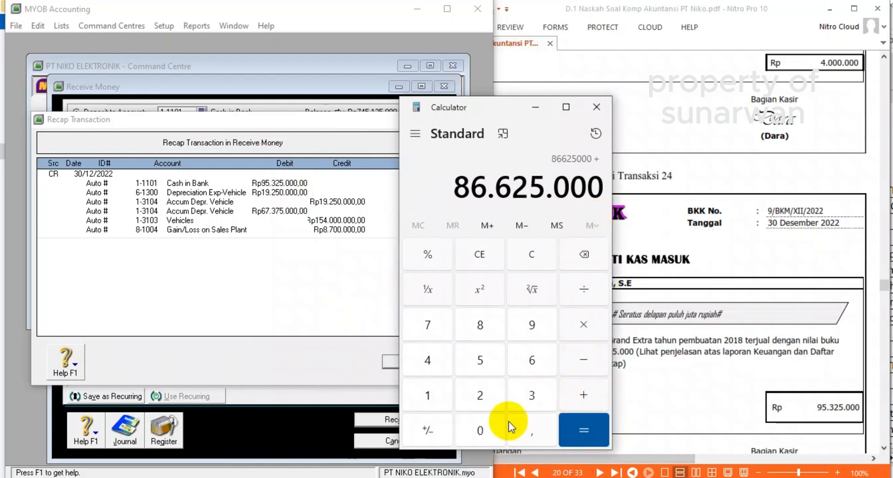
pyautogui.click(480, 324)
pyautogui.click(426, 325)
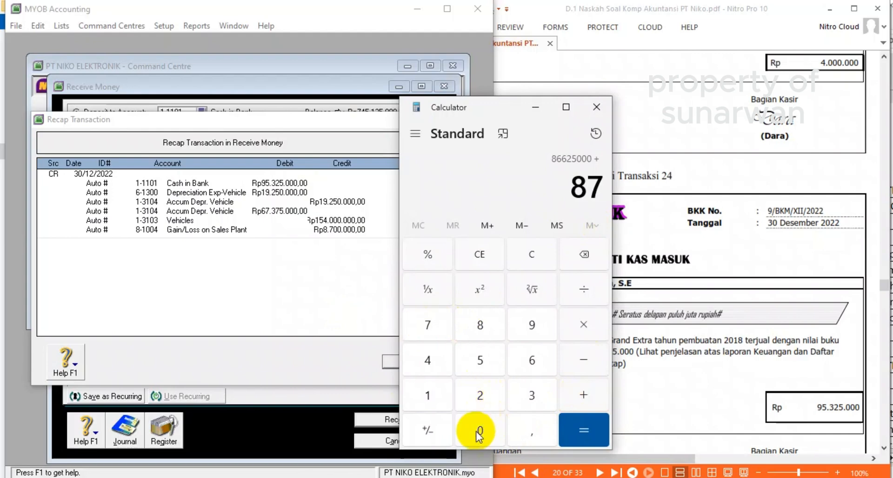
pyautogui.click(472, 432)
pyautogui.click(472, 433)
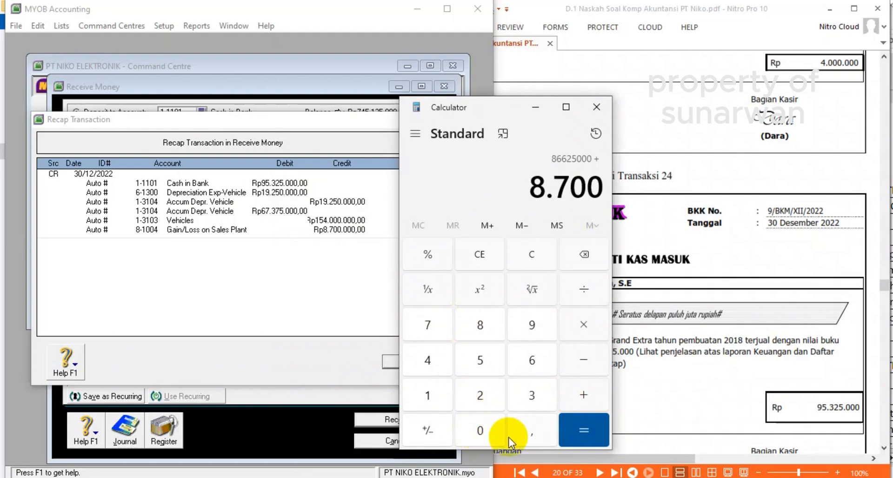
pyautogui.write('000')
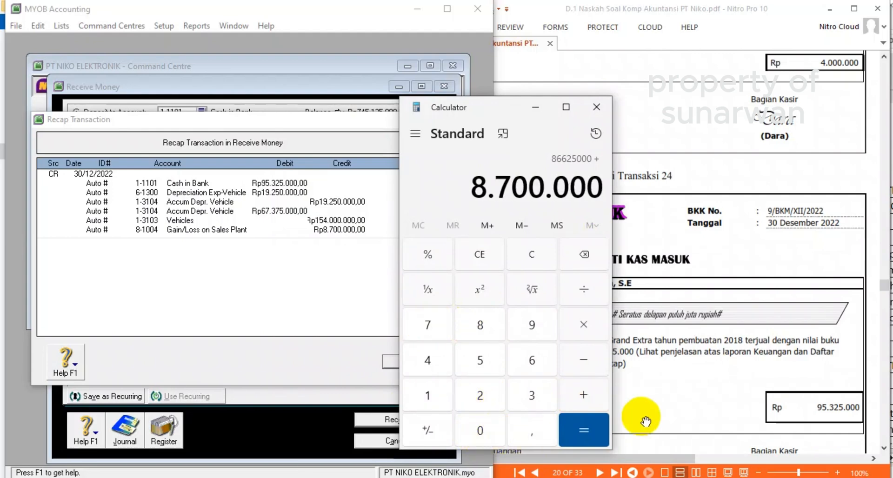
pyautogui.click(576, 431)
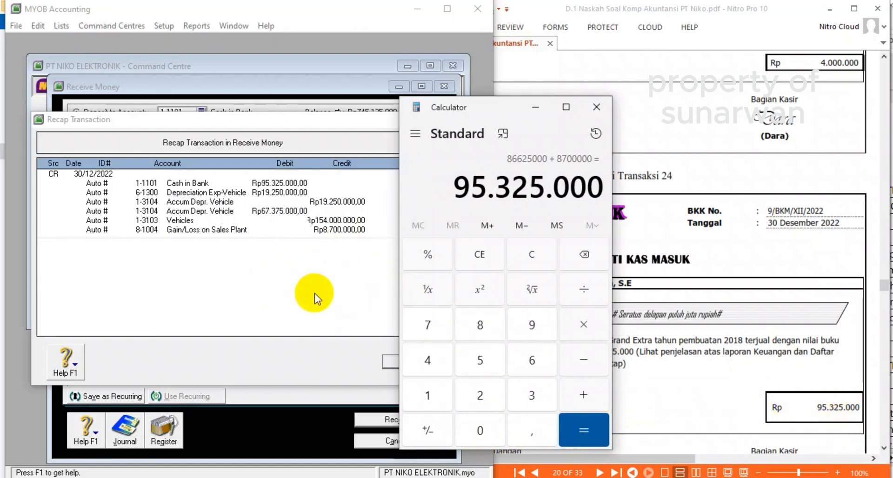
# Step: Return to MYOB, close the recap, record the vehicle sale receipt and leave the Receive Money form
pyautogui.click(316, 121)
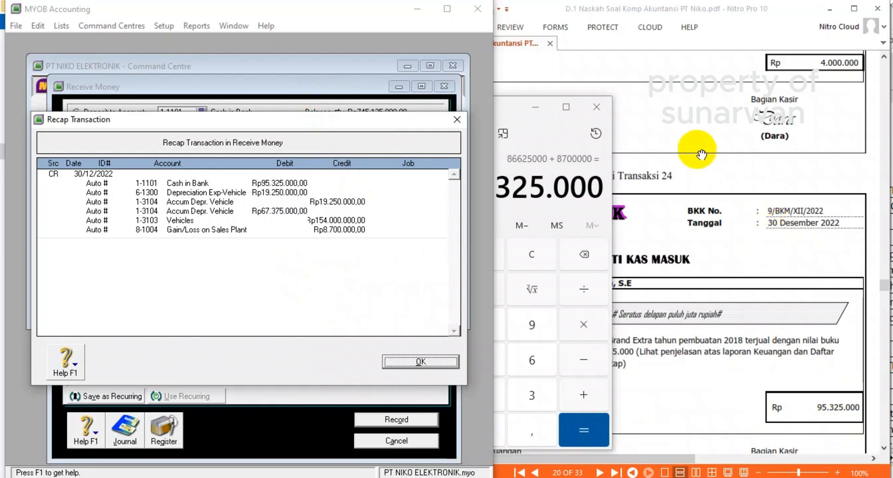
pyautogui.click(686, 136)
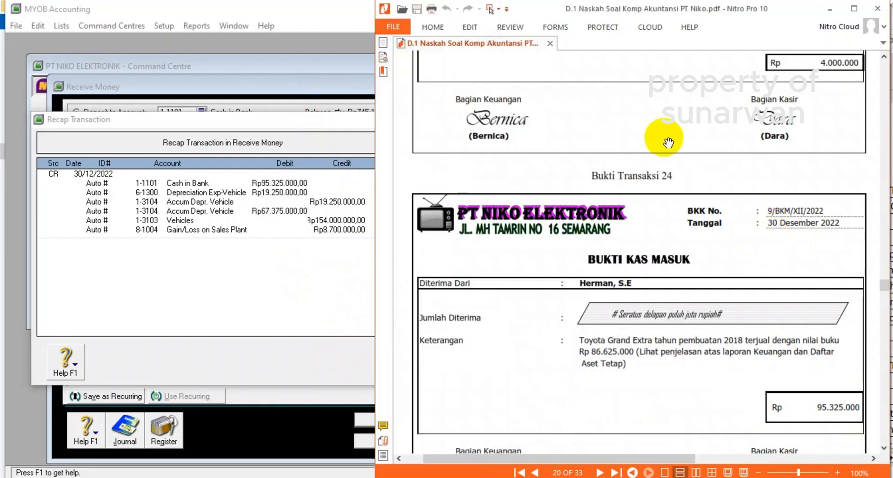
pyautogui.click(334, 369)
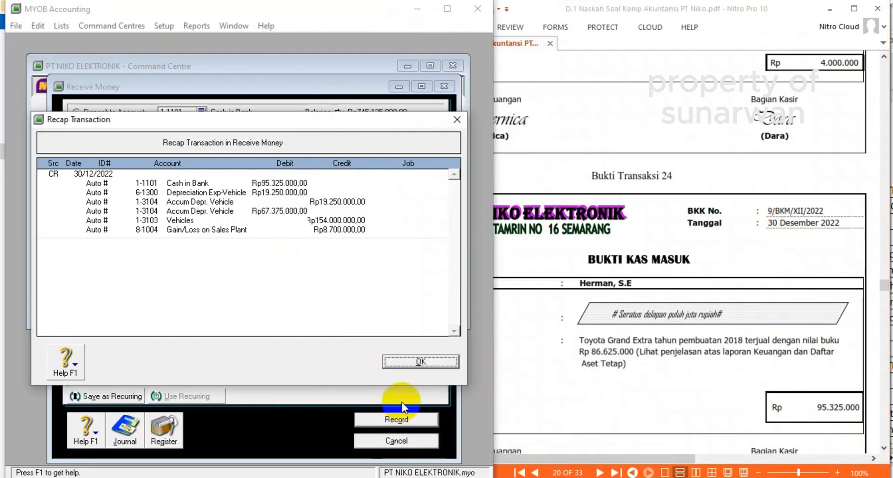
pyautogui.click(420, 361)
pyautogui.click(400, 421)
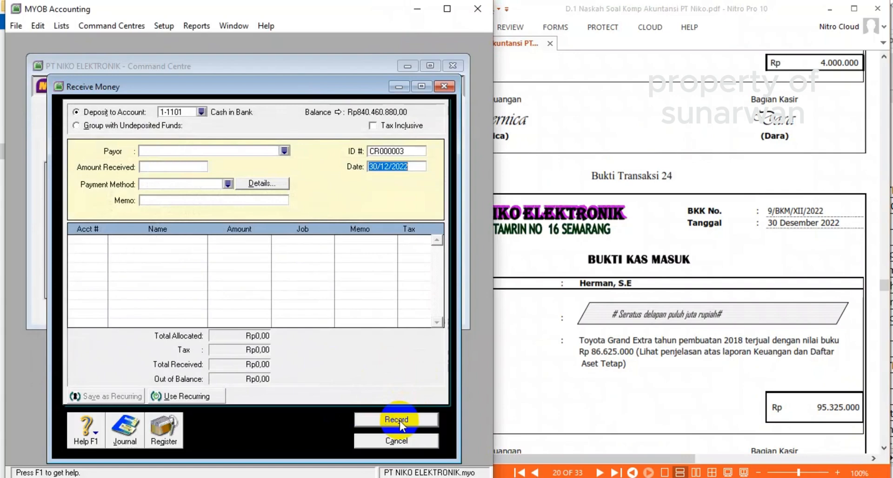
pyautogui.click(398, 443)
# Step: Bring up Bukti Transaksi 25 in the PDF, open a new sales invoice in MYOB and widen its window to show the whole form
pyautogui.click(659, 369)
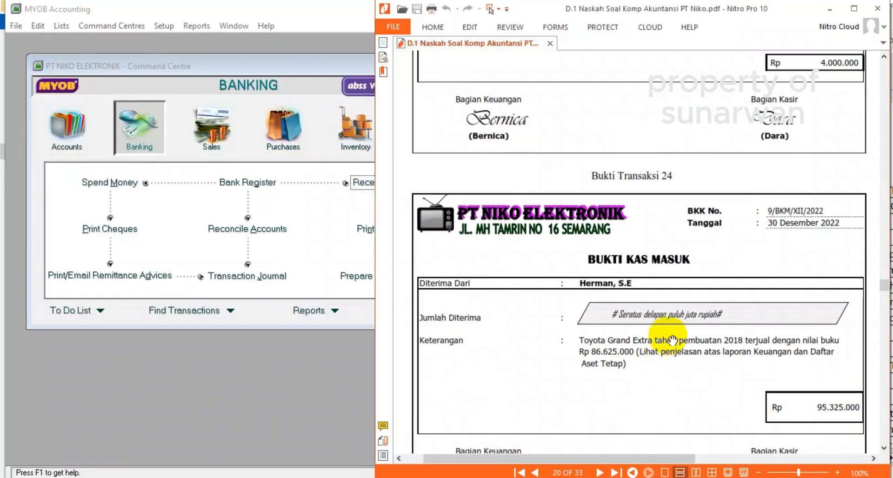
pyautogui.scroll(-4, 673, 340)
pyautogui.scroll(-4, 673, 340)
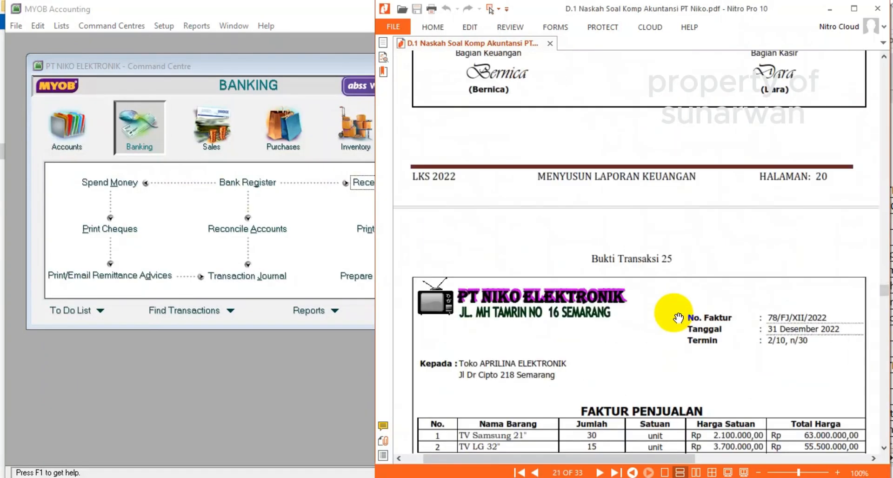
pyautogui.scroll(-3, 678, 318)
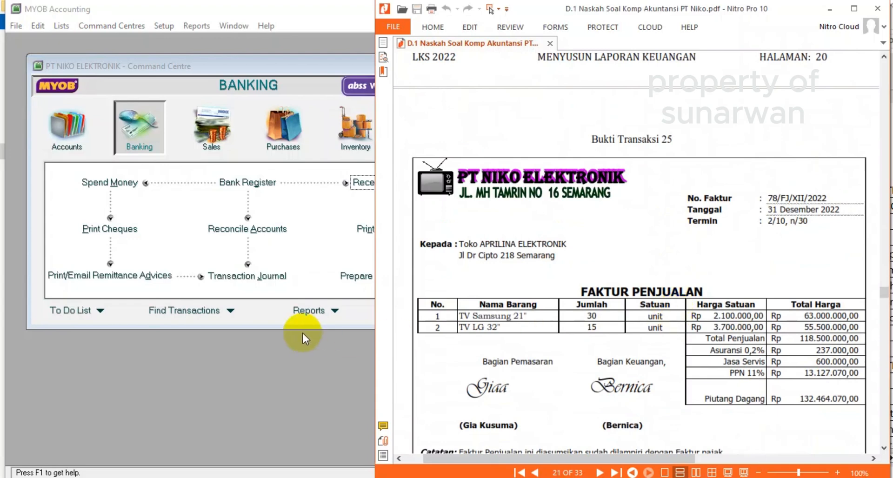
pyautogui.click(222, 135)
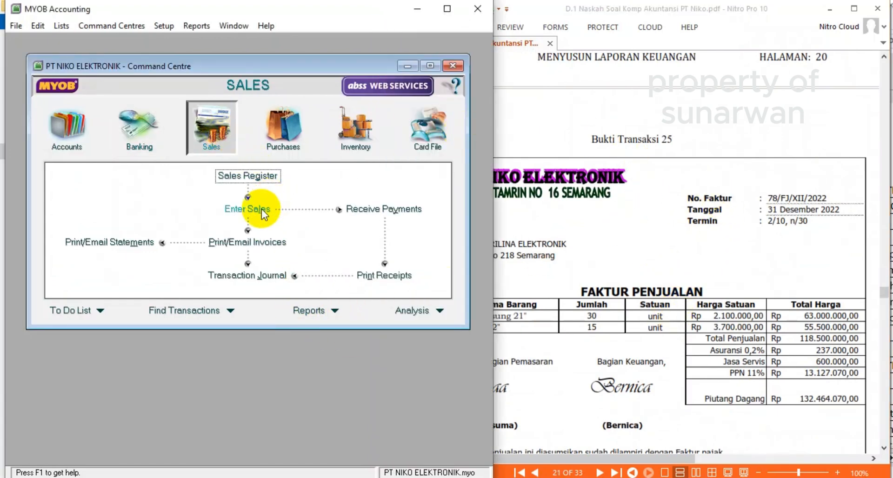
pyautogui.click(261, 208)
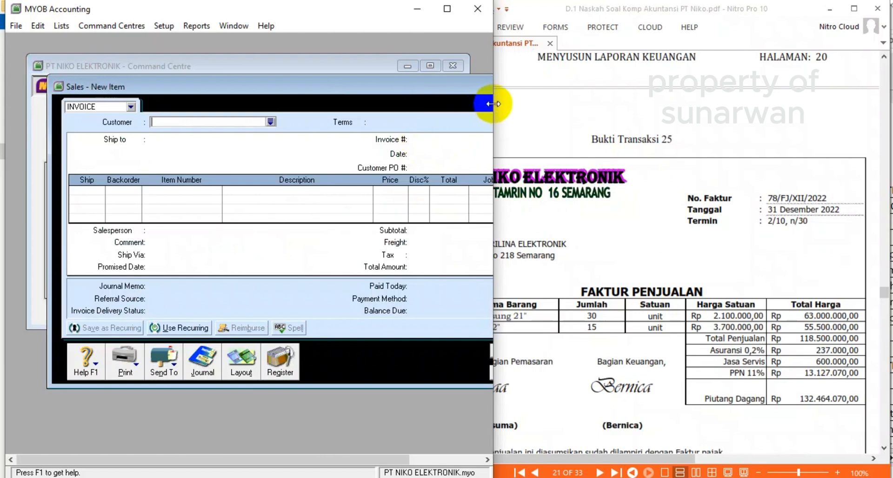
pyautogui.moveTo(494, 96); pyautogui.dragTo(570, 105)
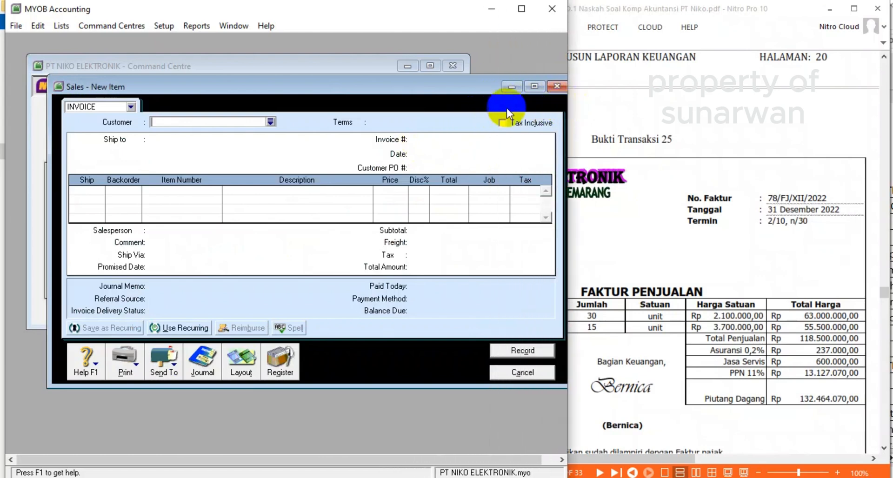
# Step: Check the buyer on the PDF invoice and choose TOKO APRILINA ELEKTRONIK as the sale's customer
pyautogui.click(270, 122)
pyautogui.click(626, 211)
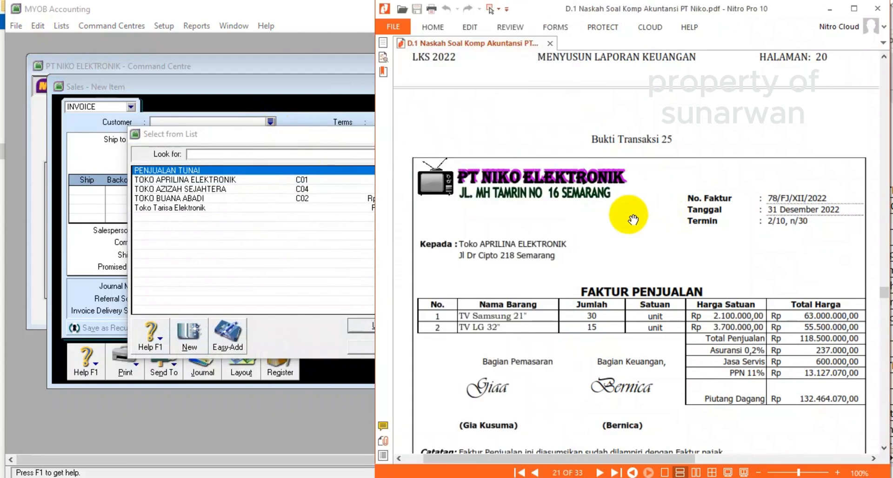
pyautogui.click(215, 182)
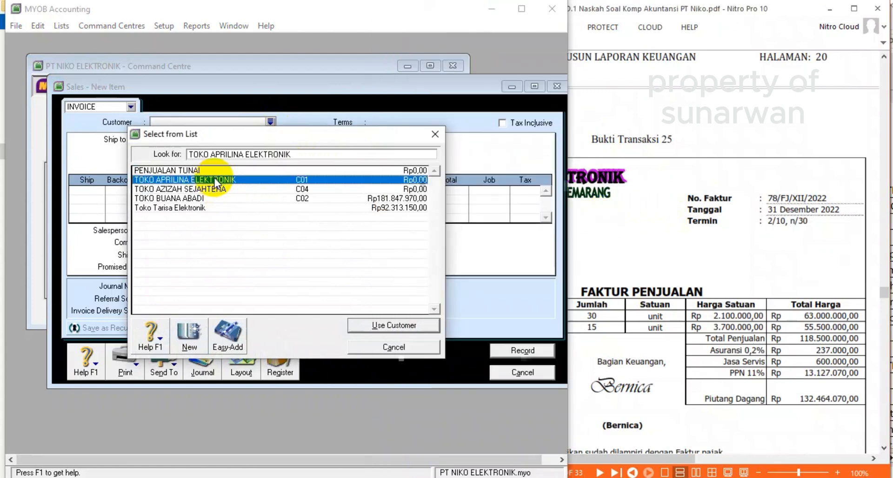
pyautogui.click(400, 334)
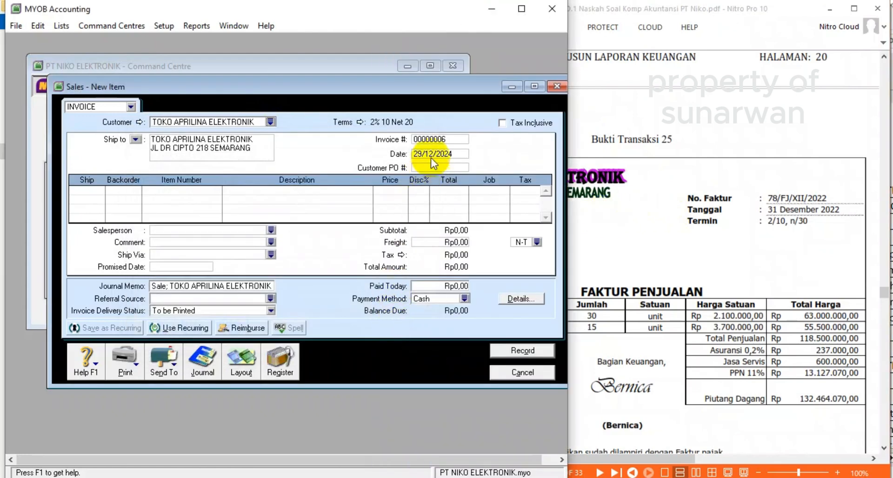
# Step: Set the sale's invoice number to 78/FJ
pyautogui.click(435, 140)
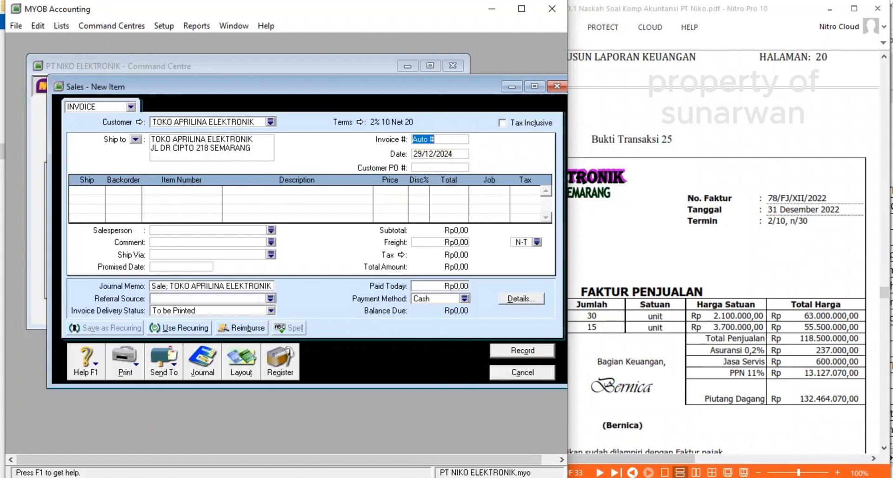
pyautogui.write('78/')
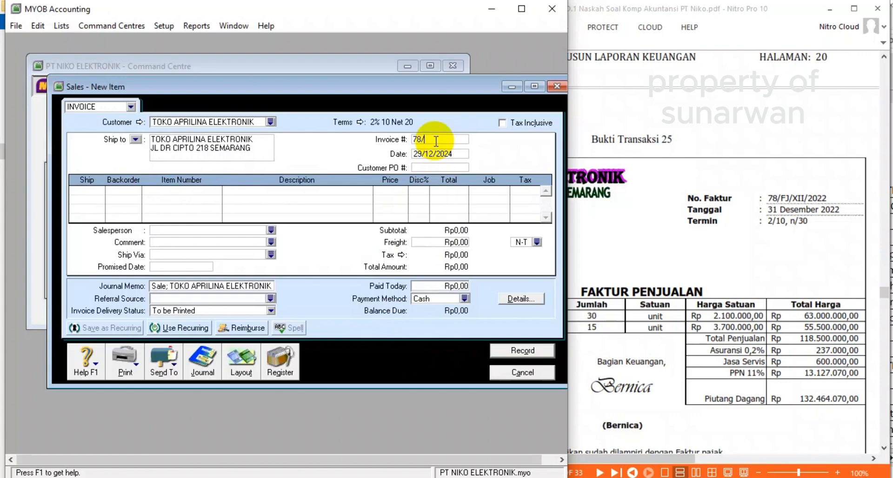
pyautogui.write('FJ')
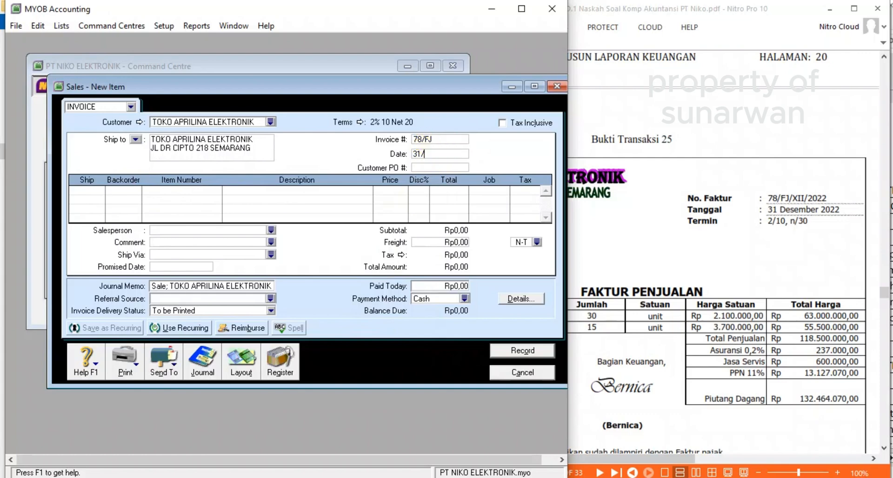
# Step: Date the sale 31/12/2022 and add a line for 30 units of SAMSUNG TV at Rp2.100.000 each
pyautogui.write('31/12/2022')
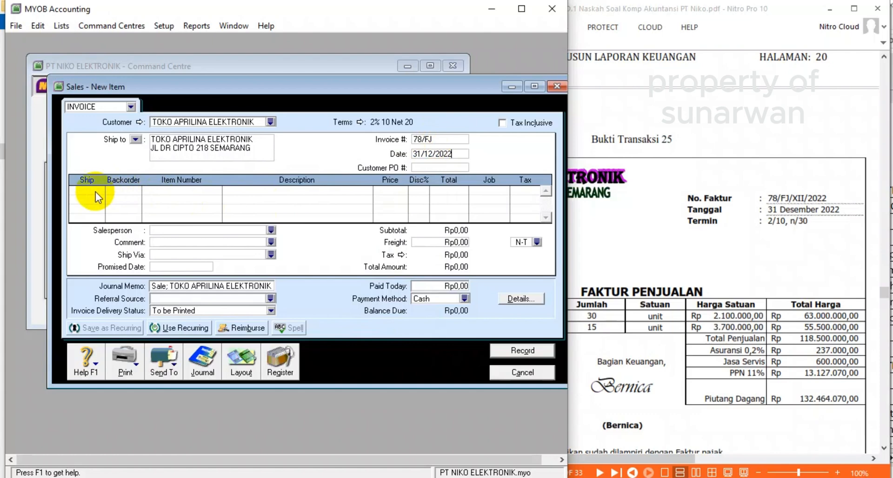
pyautogui.click(92, 192)
pyautogui.write('30')
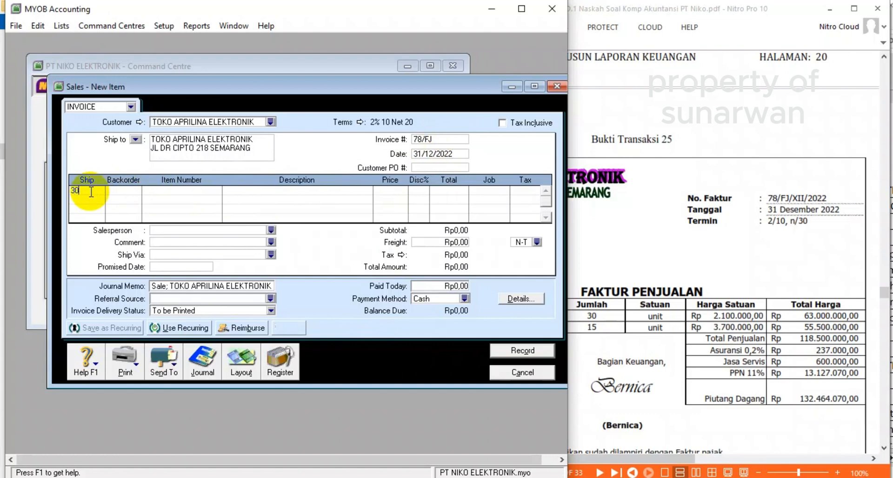
pyautogui.press('Tab')
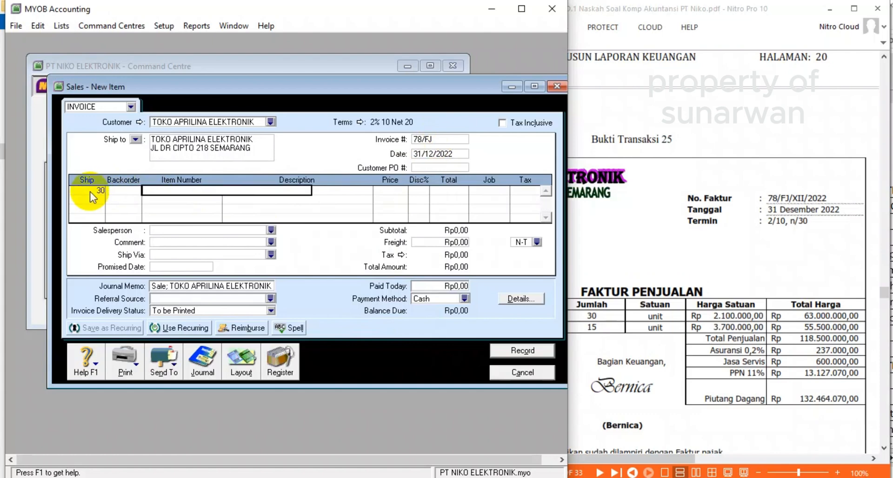
pyautogui.press('Tab')
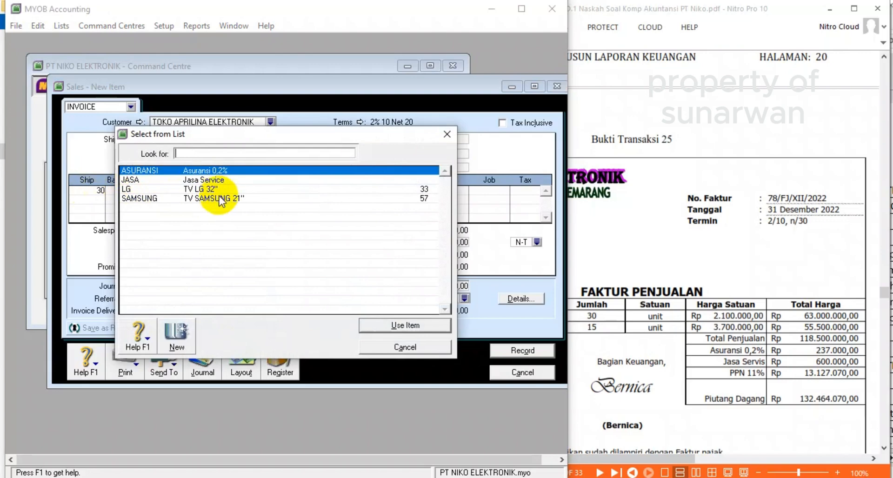
pyautogui.doubleClick(215, 200)
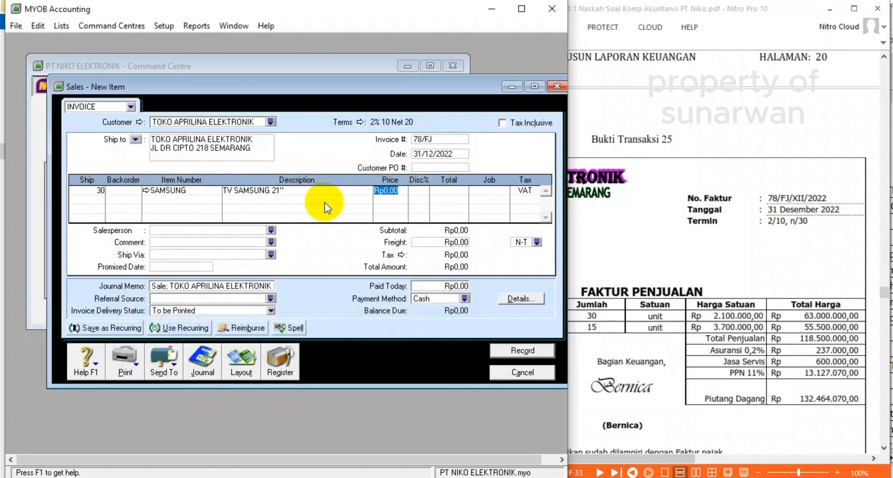
pyautogui.write('2100000')
pyautogui.press('Tab')
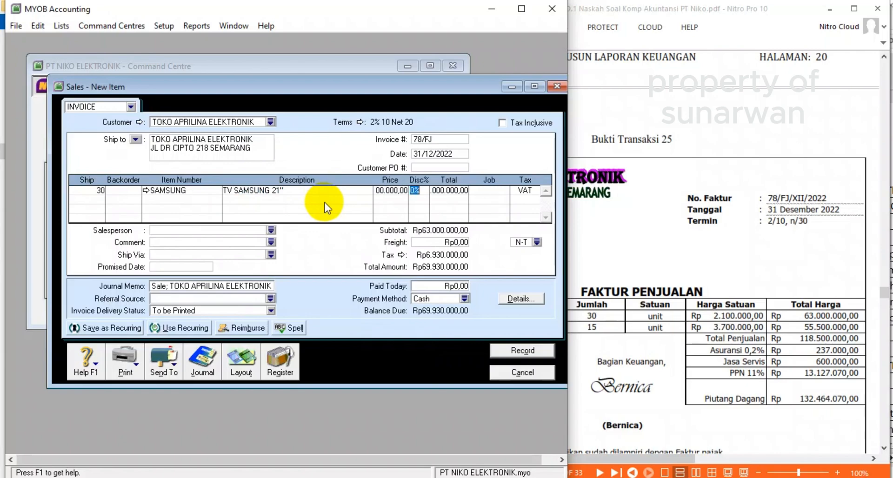
# Step: Add a second sale line for 15 units of the LG TV at Rp3.700.000 each
pyautogui.click(88, 199)
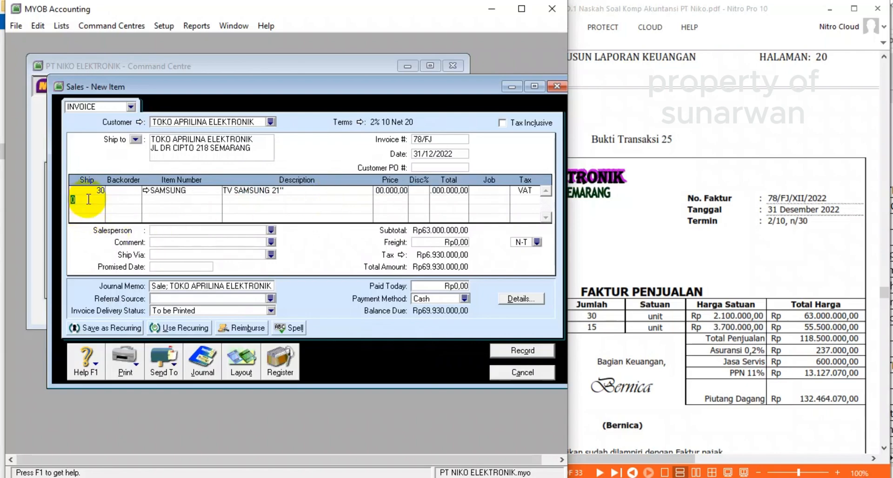
pyautogui.write('15')
pyautogui.press('Tab')
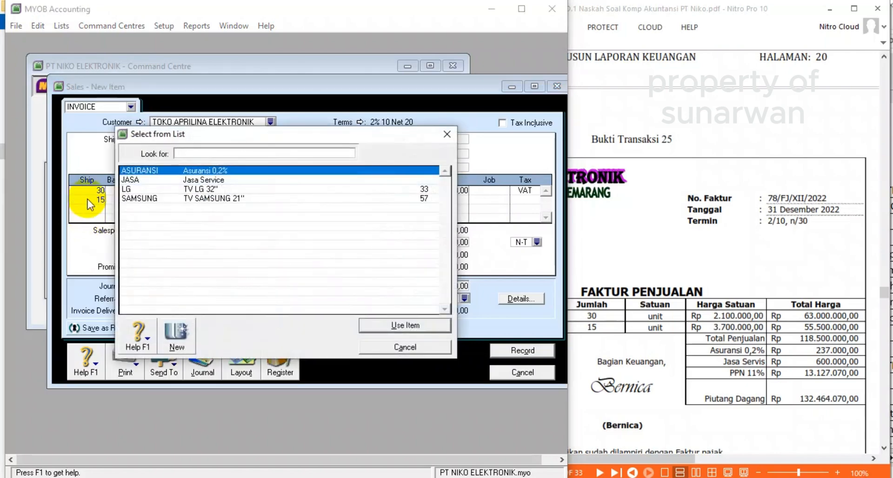
pyautogui.write('LG')
pyautogui.press('Return')
pyautogui.press('Tab')
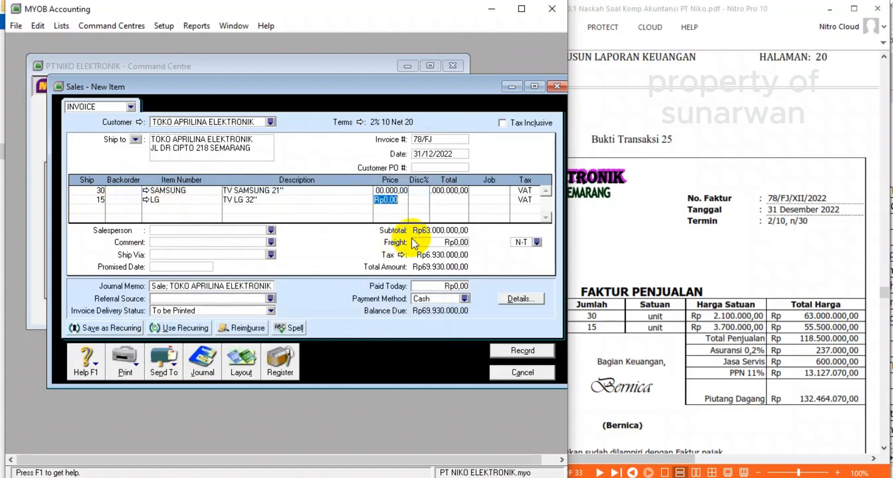
pyautogui.write('3700000')
pyautogui.press('Tab')
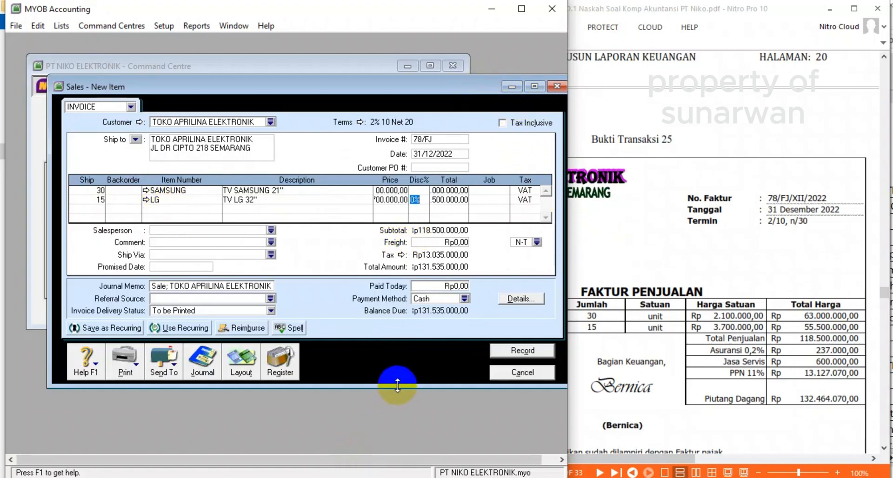
# Step: Enlarge the sales form to show more lines and add the ASURANSI item with a total of Rp237.000
pyautogui.moveTo(399, 390); pyautogui.dragTo(400, 425)
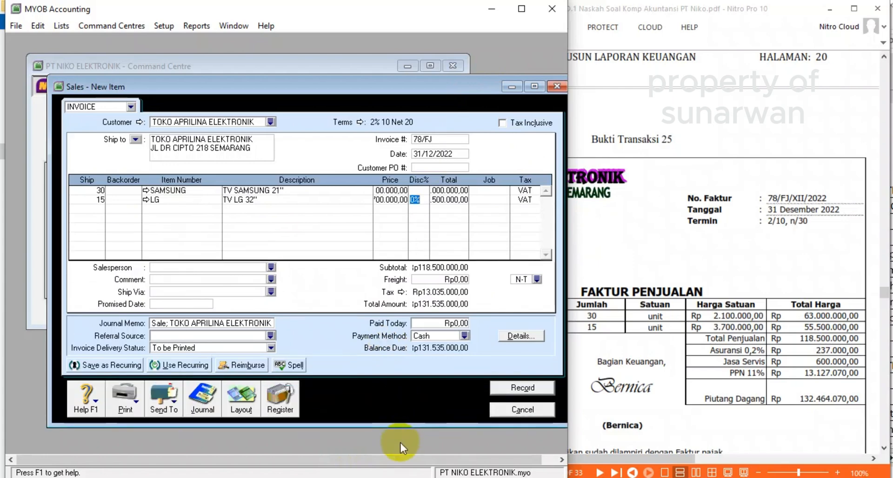
pyautogui.click(193, 210)
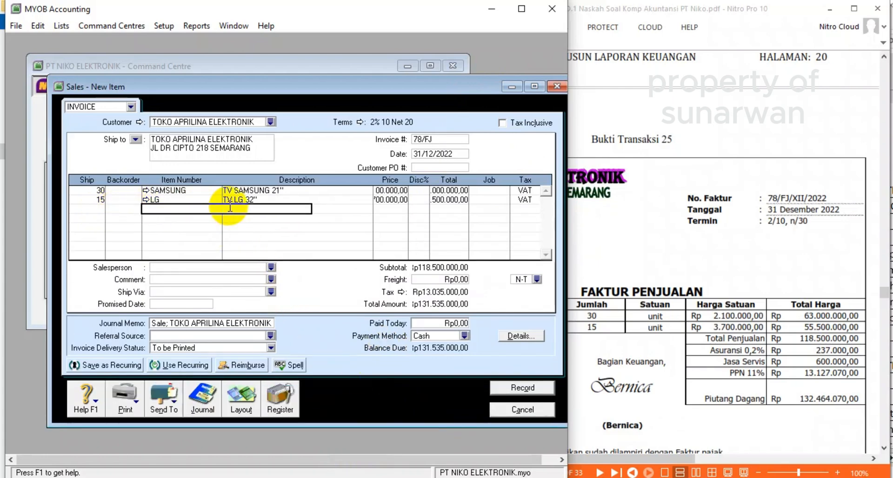
pyautogui.press('Tab')
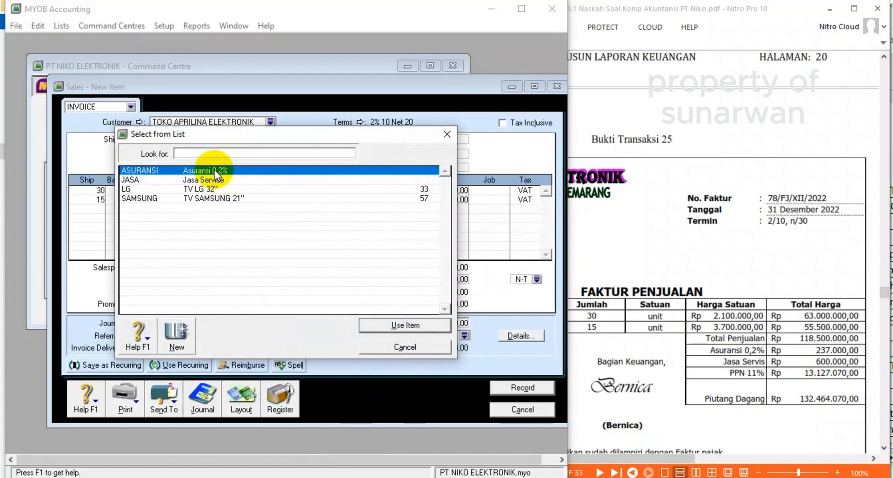
pyautogui.doubleClick(215, 170)
pyautogui.press('Tab')
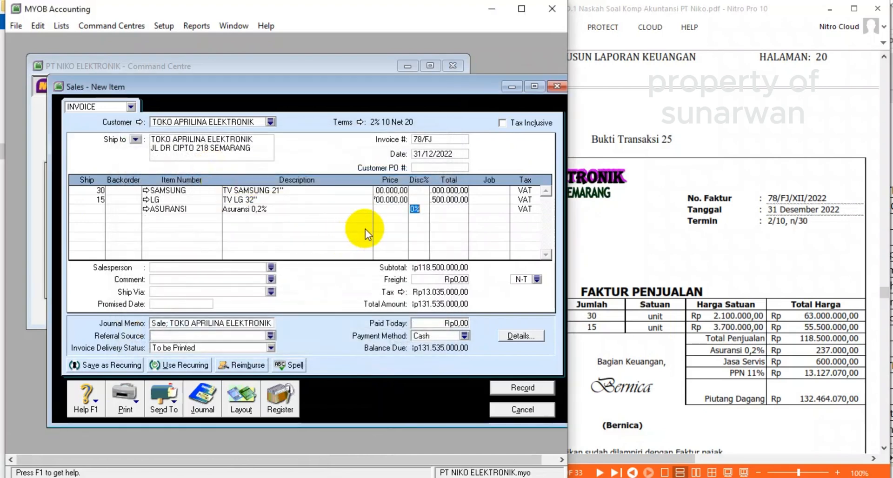
pyautogui.press('Tab')
pyautogui.write('237')
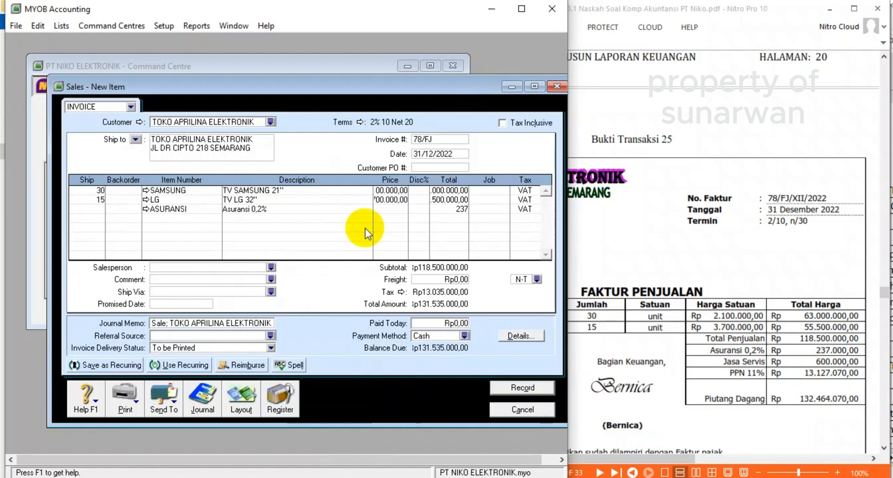
pyautogui.write('.000')
pyautogui.press('Return')
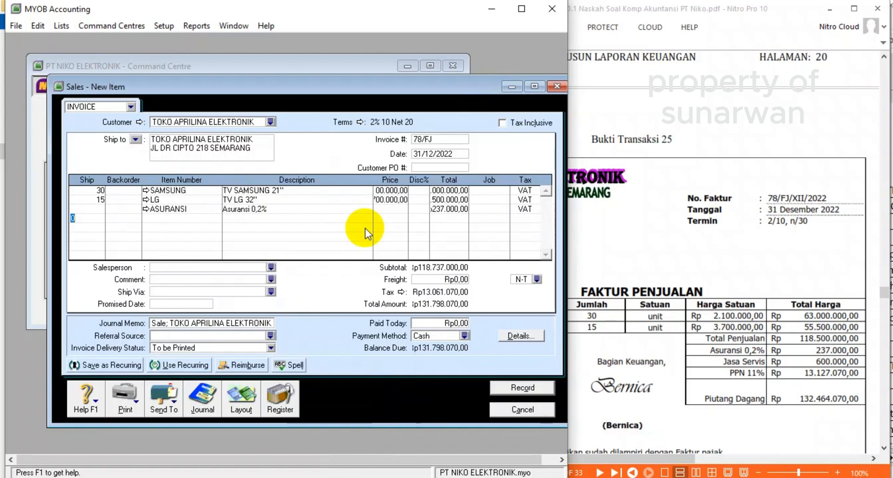
# Step: Add the JASA service item below the insurance line with a total of Rp600.000
pyautogui.click(155, 217)
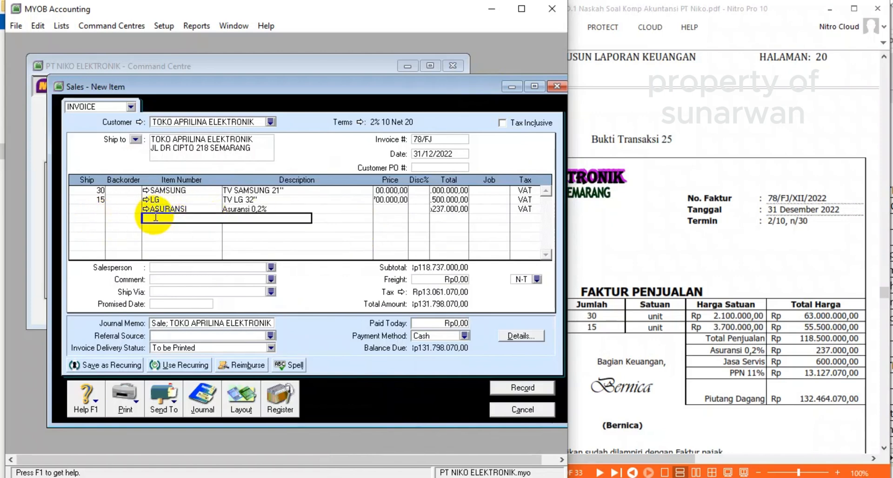
pyautogui.press('Return')
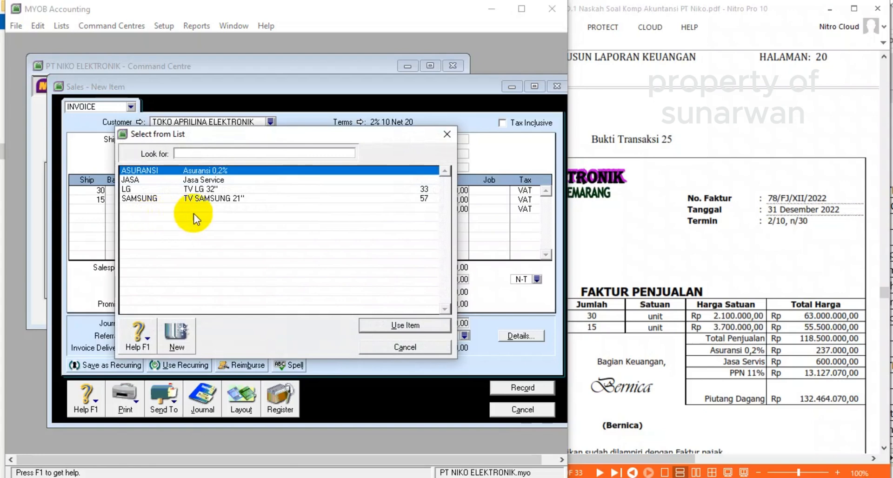
pyautogui.doubleClick(215, 182)
pyautogui.press('Tab')
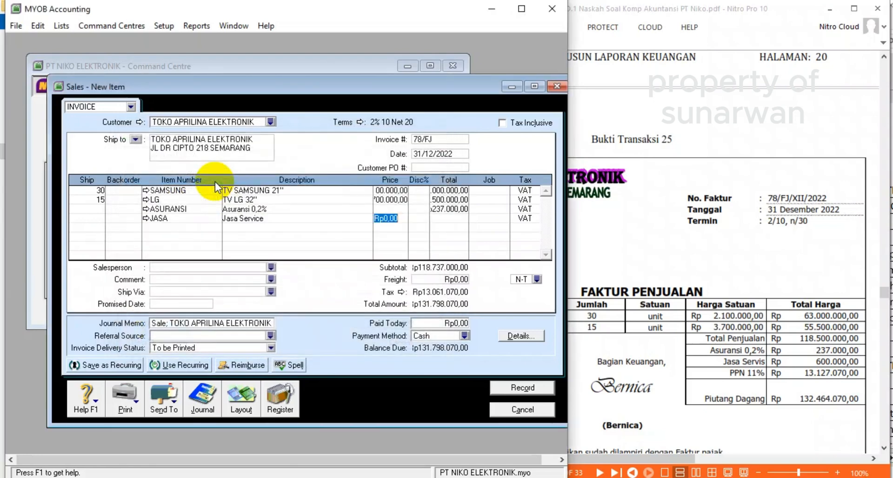
pyautogui.press('Tab')
pyautogui.press('Tab')
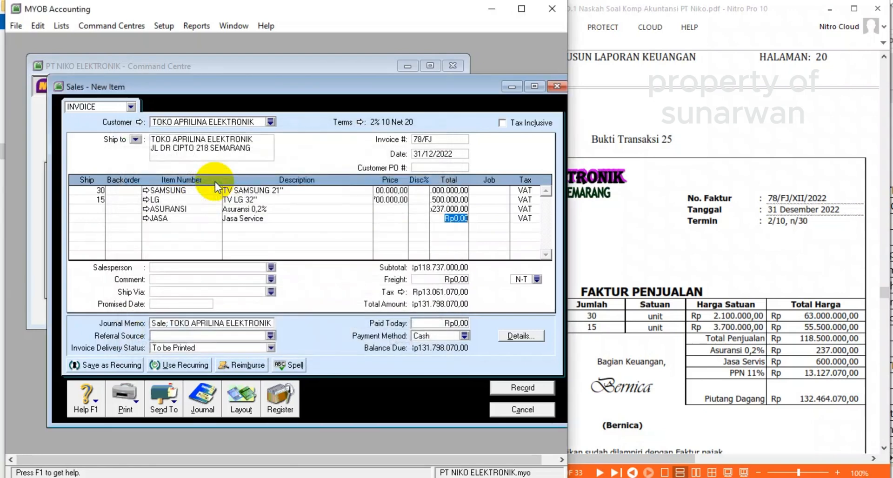
pyautogui.write('600.000')
pyautogui.press('Tab')
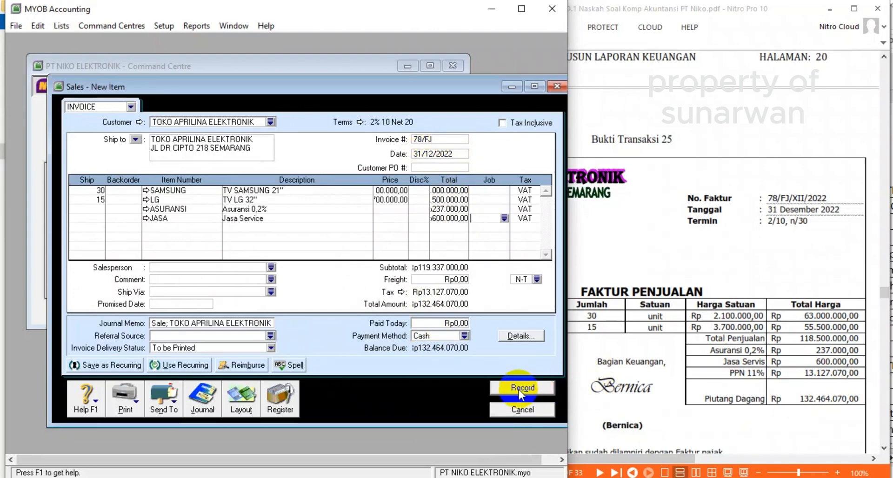
# Step: Review the sale's recap transaction, record invoice 78/FJ and leave the sales form
pyautogui.hotkey('ctrl', 'r')
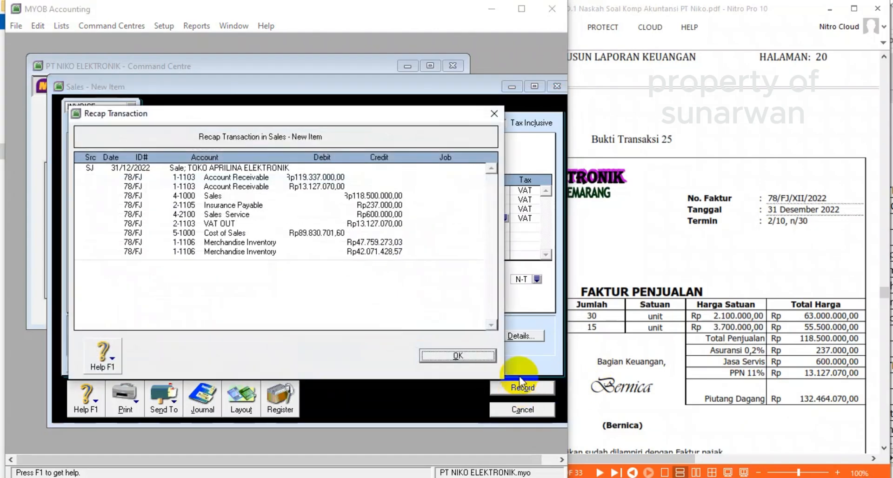
pyautogui.click(461, 354)
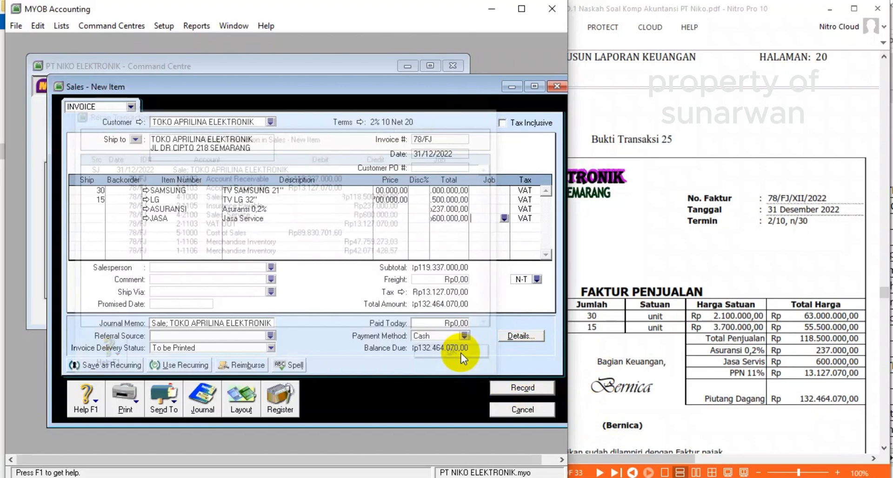
pyautogui.click(512, 386)
pyautogui.click(511, 409)
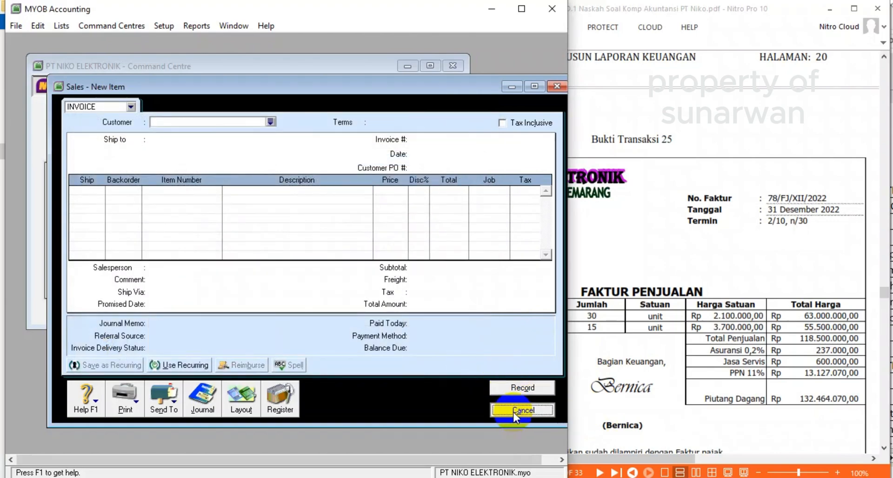
# Step: Switch to the PDF in Nitro Pro and bring up Bukti Transaksi 26
pyautogui.click(749, 332)
pyautogui.scroll(-5, 748, 336)
pyautogui.scroll(-5, 748, 335)
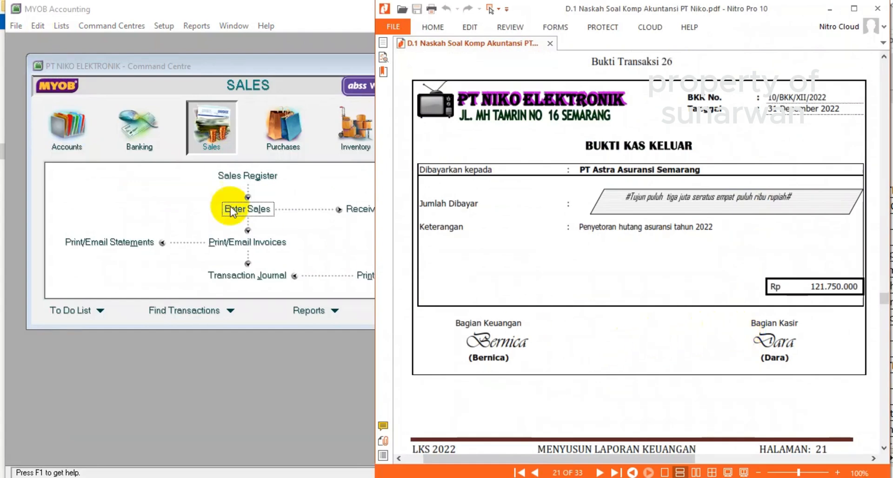
# Step: Return to MYOB, open a Spend Money entry and choose 1-1101 Cash in Bank as the paying account
pyautogui.click(137, 123)
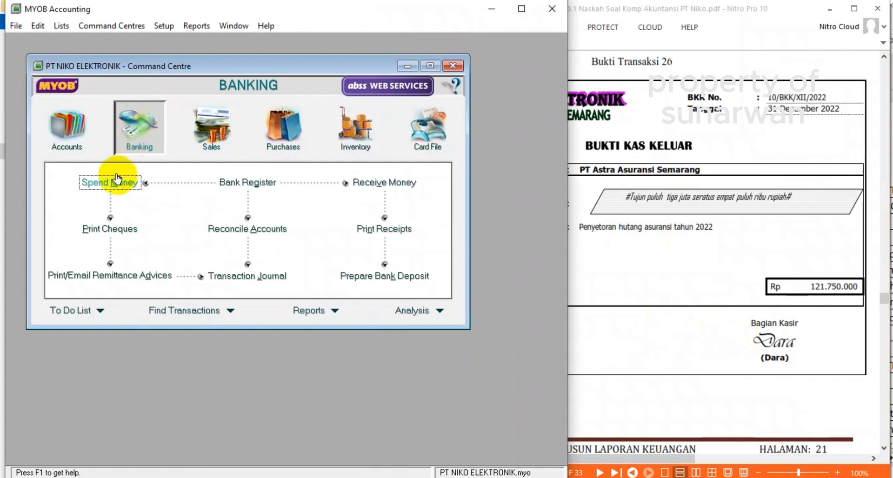
pyautogui.click(111, 183)
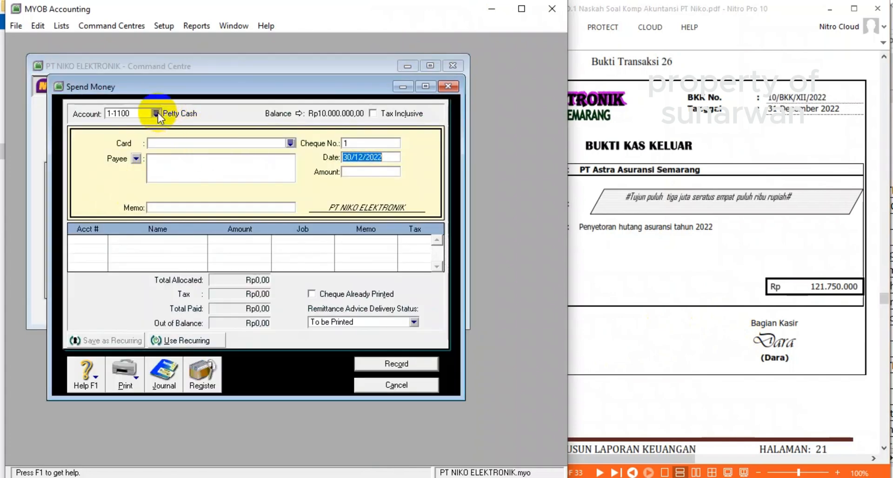
pyautogui.click(157, 113)
pyautogui.click(184, 186)
pyautogui.doubleClick(184, 186)
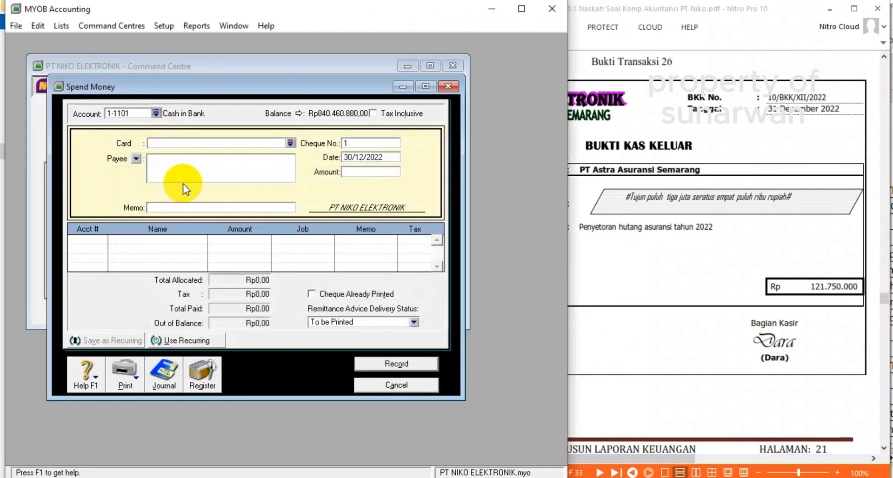
# Step: Set the payment's cheque number to 10/BKK and its date to 31/12/2022
pyautogui.click(366, 142)
pyautogui.write('Auto #')
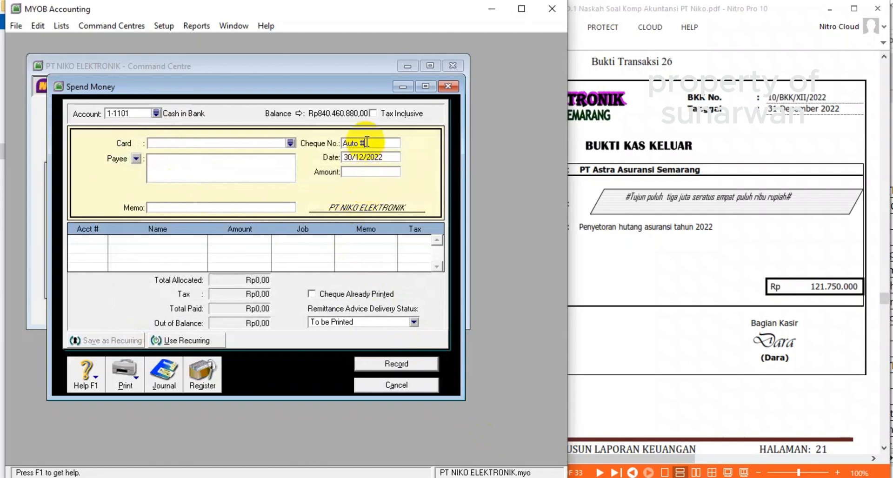
pyautogui.write('10')
pyautogui.press('BackSpace')
pyautogui.press('BackSpace')
pyautogui.press('BackSpace')
pyautogui.press('BackSpace')
pyautogui.press('BackSpace')
pyautogui.press('BackSpace')
pyautogui.press('BackSpace')
pyautogui.press('BackSpace')
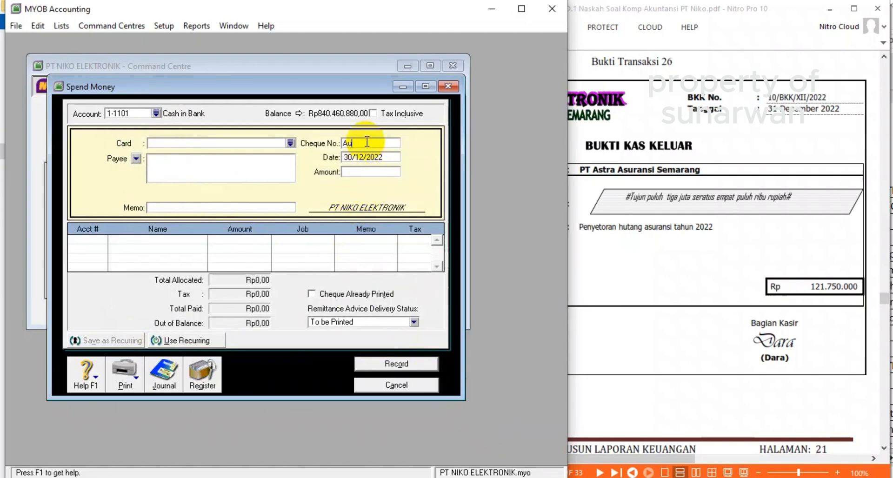
pyautogui.write('10/BKK')
pyautogui.press('Tab')
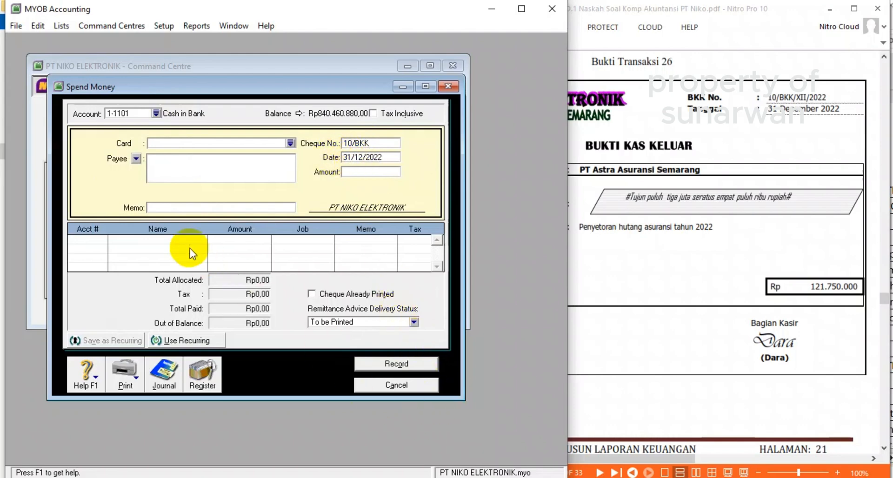
# Step: Enter PENYETORAN HUTANG ASURANSI TAHUN 2022 as the memo of payment 10/BKK
pyautogui.click(215, 206)
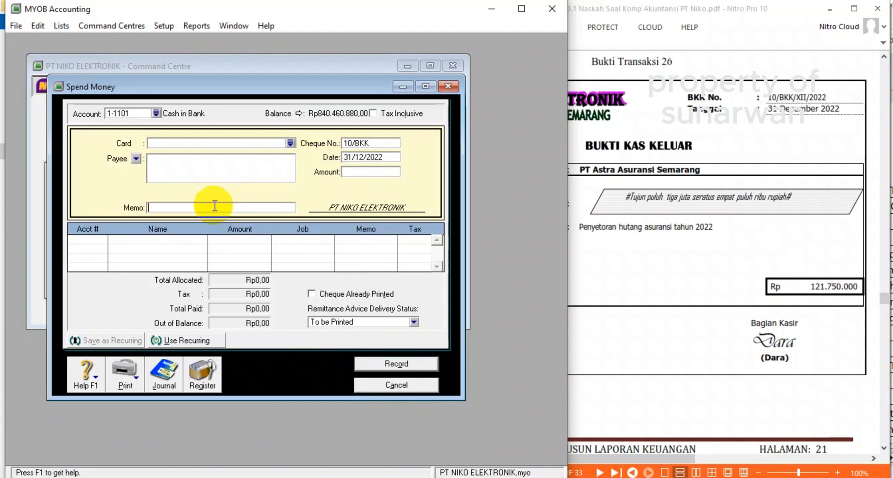
pyautogui.write('penye')
pyautogui.press('BackSpace')
pyautogui.press('BackSpace')
pyautogui.press('BackSpace')
pyautogui.press('BackSpace')
pyautogui.press('BackSpace')
pyautogui.write('PENYETORAN HUTA')
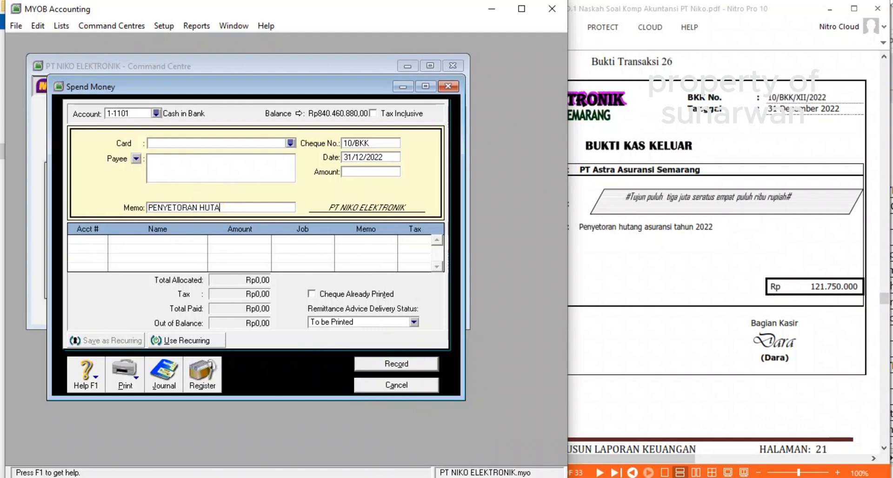
pyautogui.write('NG ASURANSI')
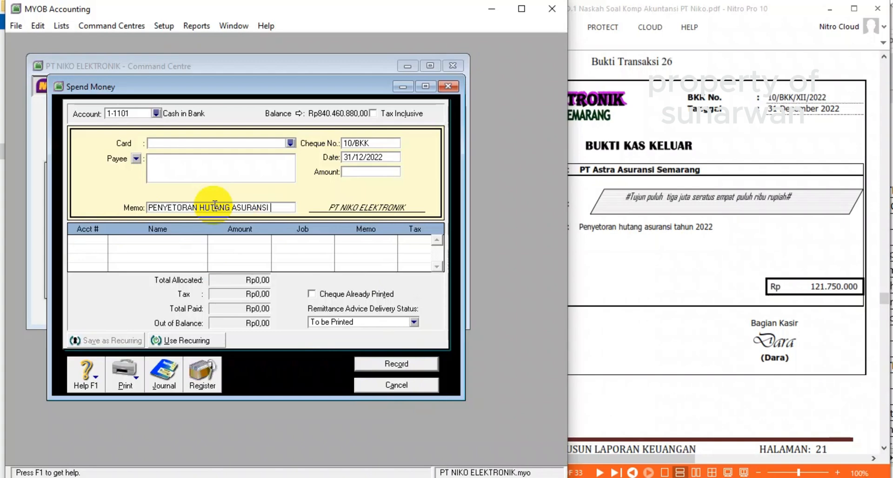
pyautogui.write(' TAHUN ')
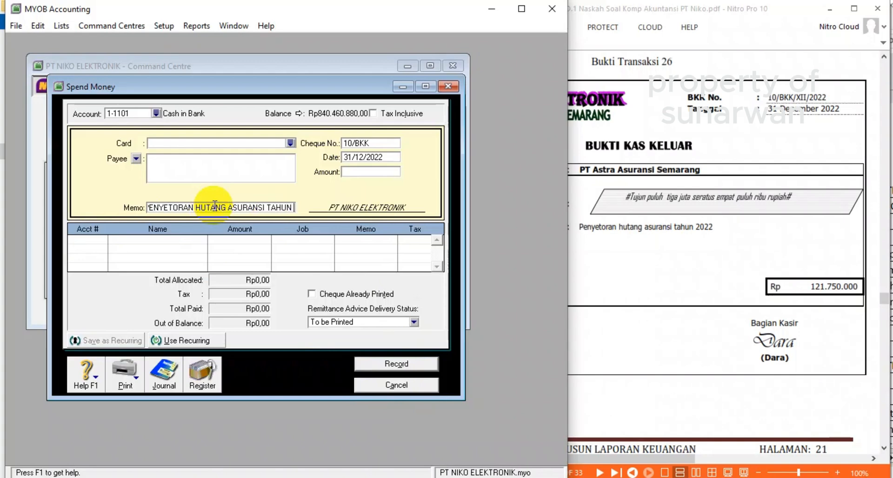
pyautogui.write('2022')
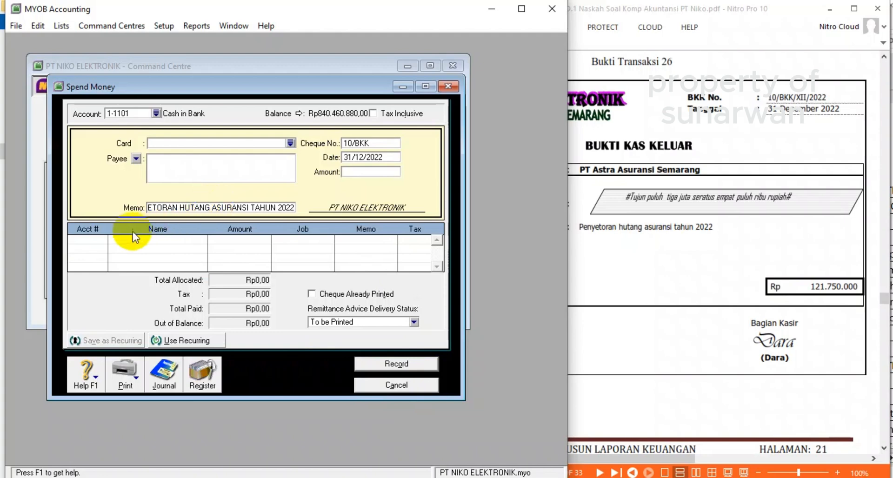
# Step: Allocate Rp121.750.000 of the payment to account 2-1105 Insurance Payable
pyautogui.click(93, 238)
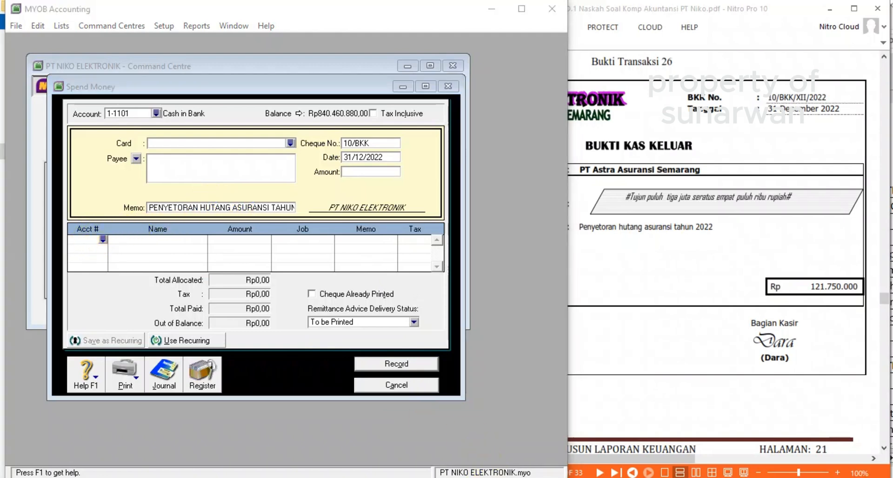
pyautogui.click(103, 238)
pyautogui.scroll(10, 201, 223)
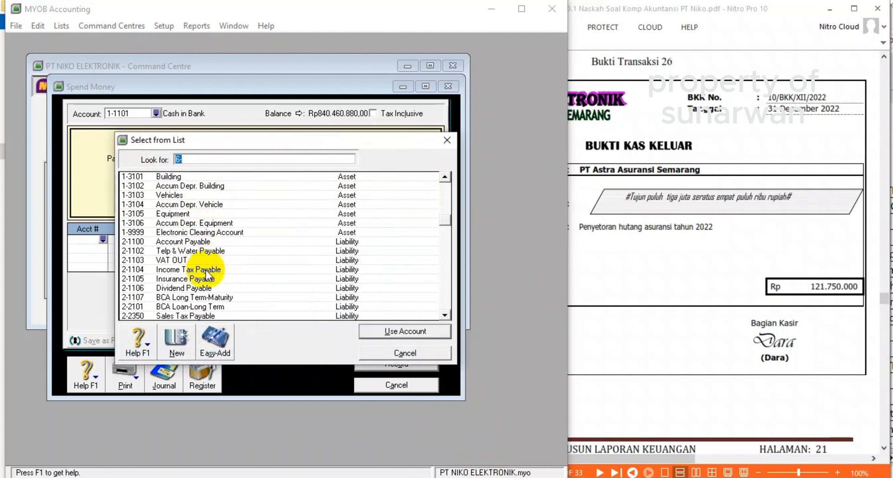
pyautogui.doubleClick(205, 280)
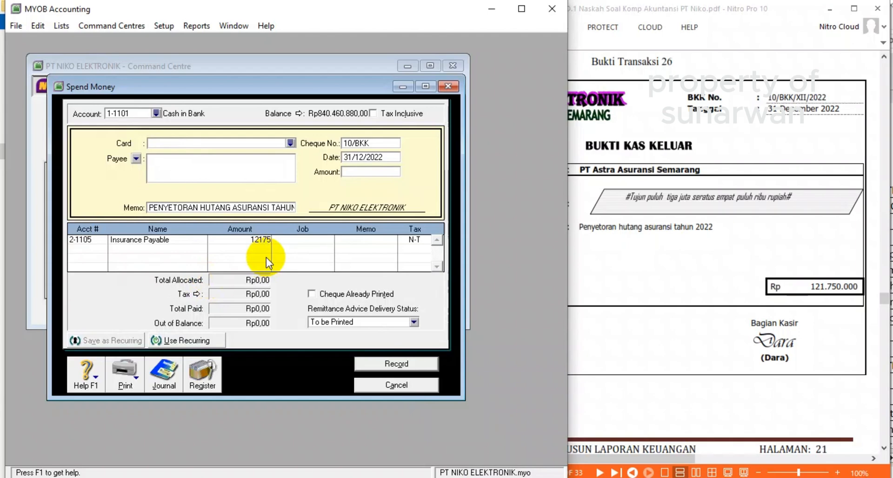
pyautogui.write('121.750.000')
pyautogui.press('Tab')
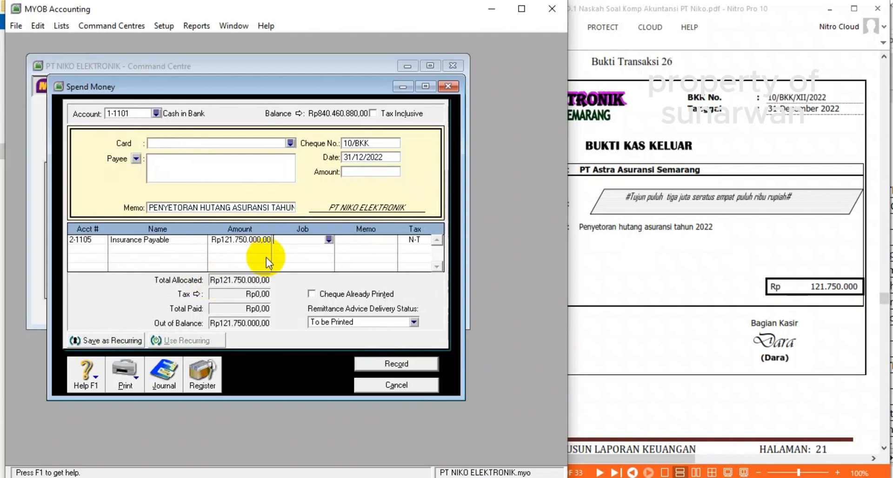
# Step: Fill the payment's total amount with the allocated Rp121.750.000, record payment 10/BKK and leave the Spend Money form
pyautogui.click(347, 172)
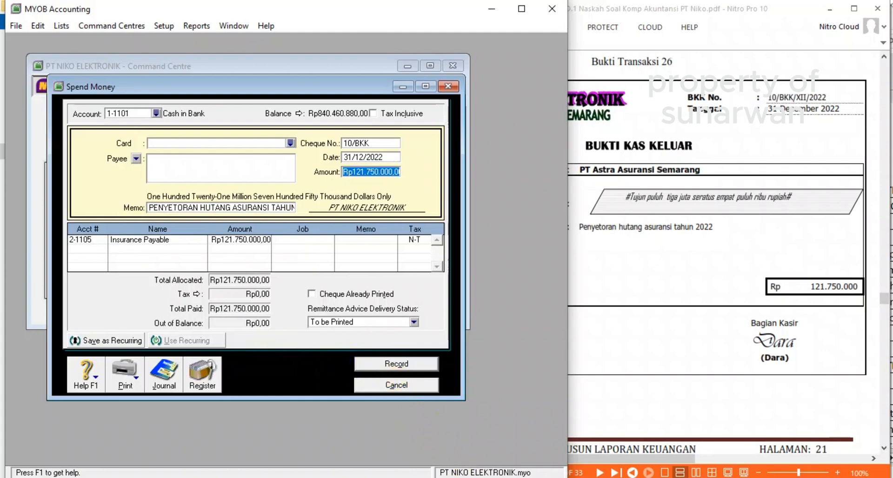
pyautogui.click(399, 365)
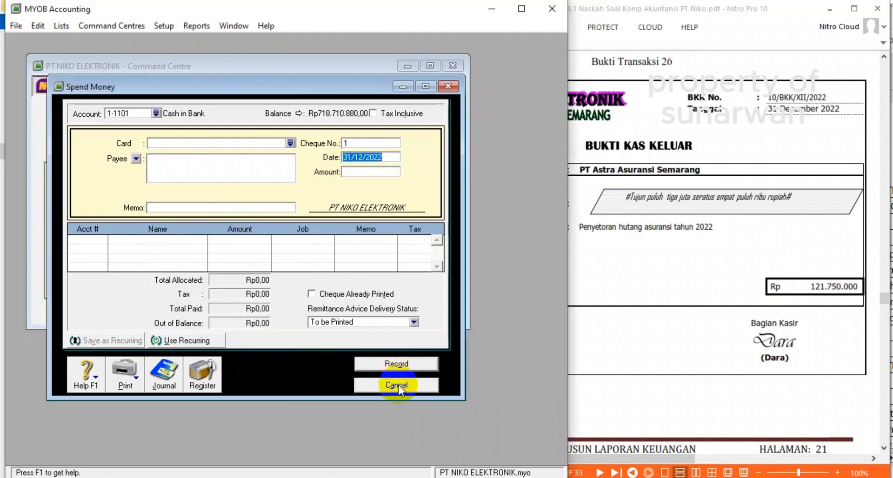
pyautogui.click(397, 385)
# Step: Open the disbursements transaction journal with a start date of 01/12/2022 and maximize its window
pyautogui.click(247, 279)
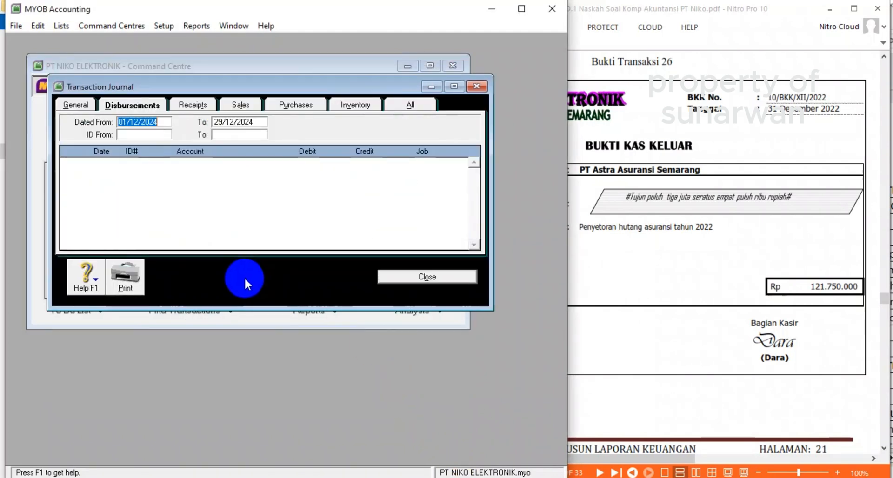
pyautogui.click(165, 122)
pyautogui.press('BackSpace')
pyautogui.write('2')
pyautogui.press('Tab')
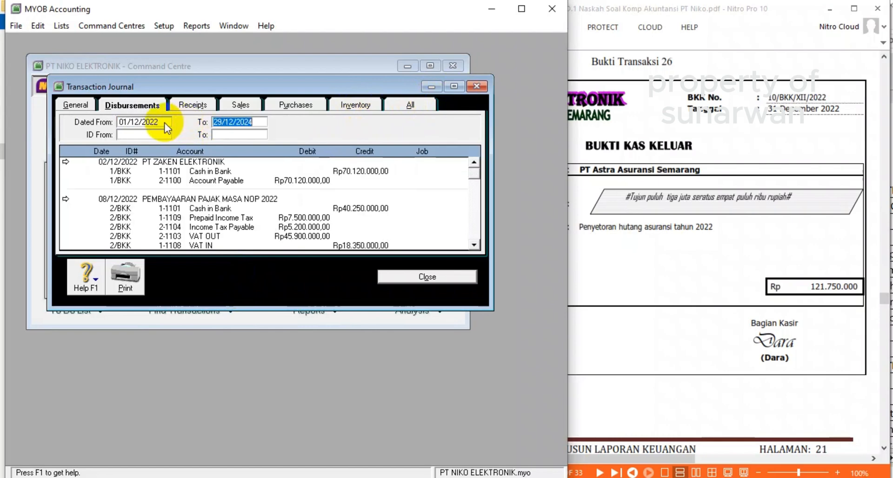
pyautogui.click(452, 89)
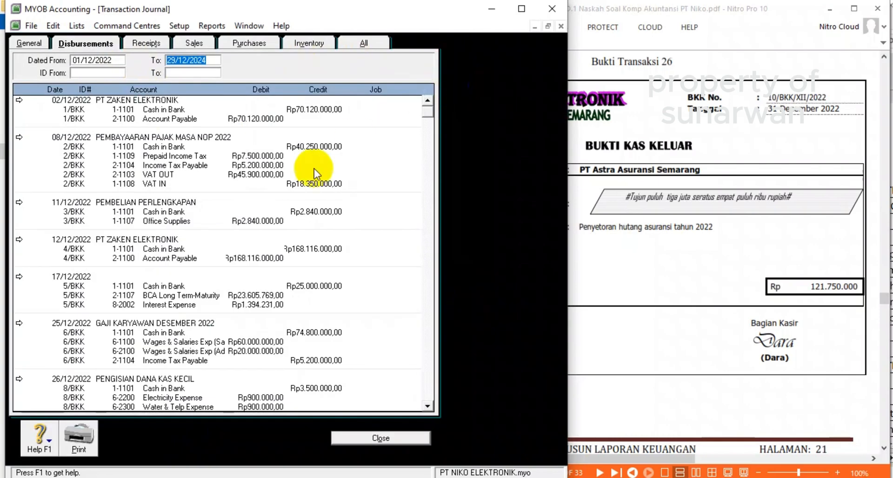
# Step: Check the journal entry for payment 10/BKK against Bukti Transaksi 26 in the PDF
pyautogui.click(683, 246)
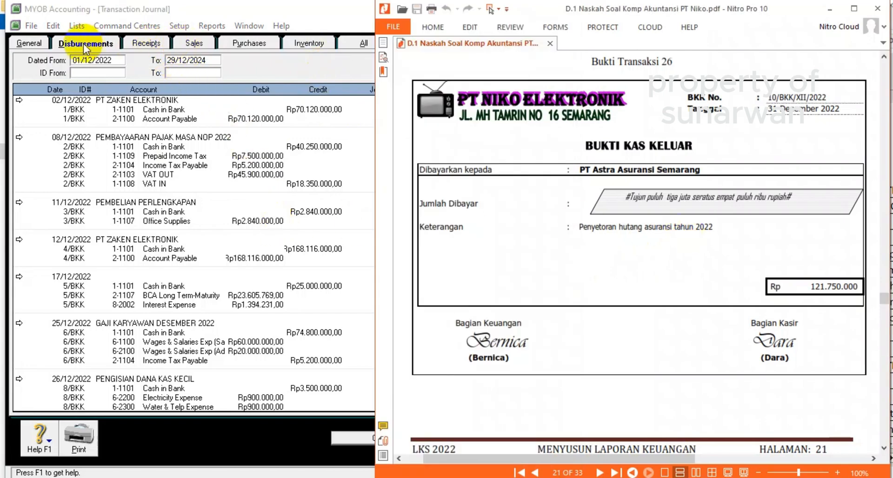
pyautogui.scroll(-5, 171, 325)
pyautogui.scroll(5, 125, 362)
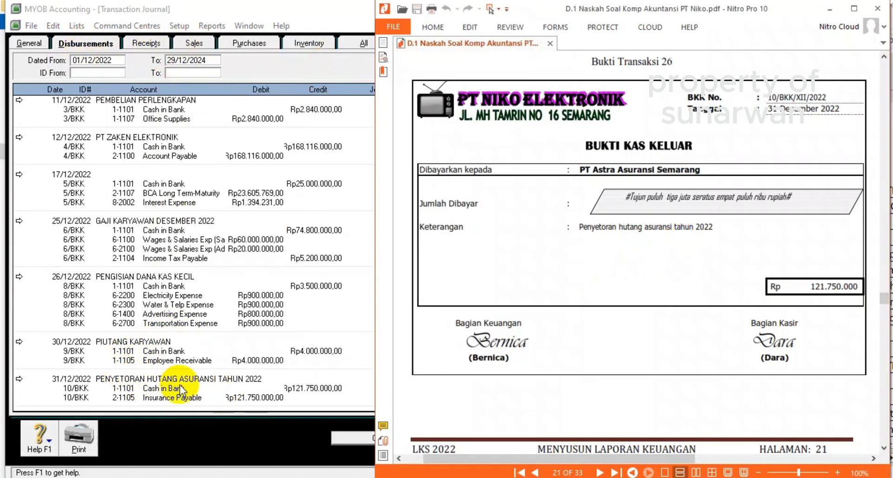
# Step: Compare the sales journal entry for 78/FJ with the sales invoice in Bukti Transaksi 25
pyautogui.scroll(3, 623, 285)
pyautogui.scroll(3, 629, 286)
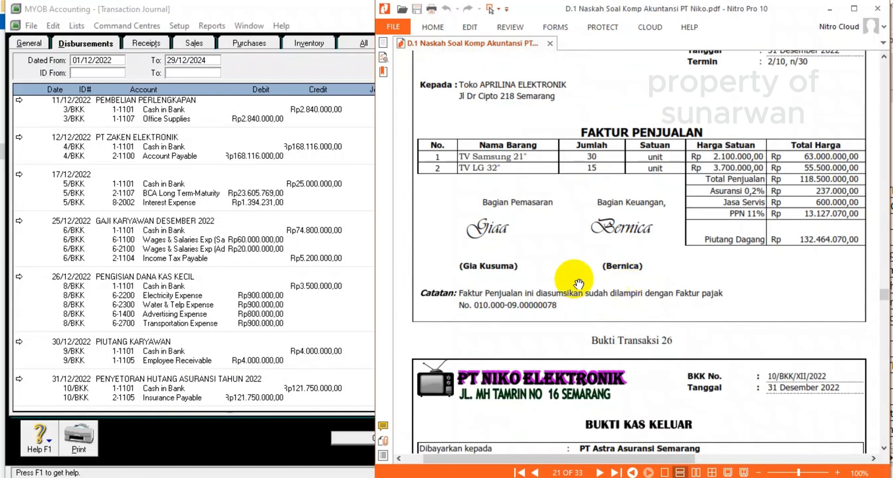
pyautogui.click(193, 44)
pyautogui.scroll(-10, 159, 310)
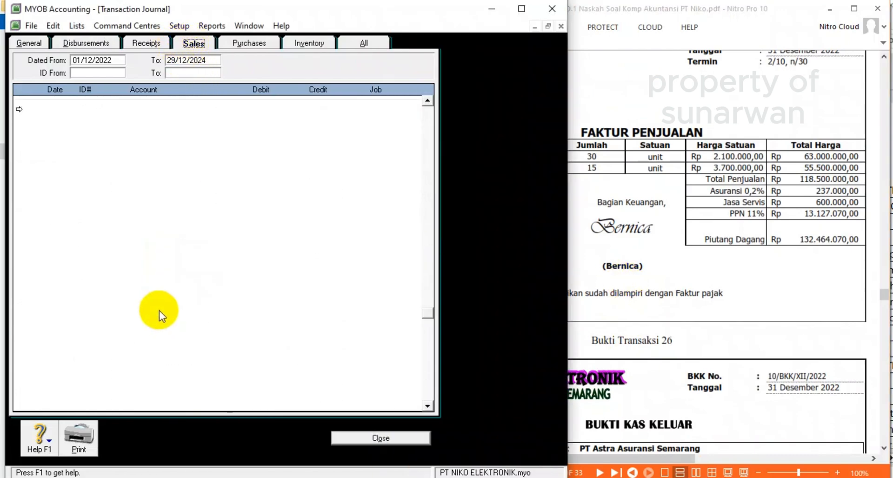
pyautogui.scroll(3, 159, 311)
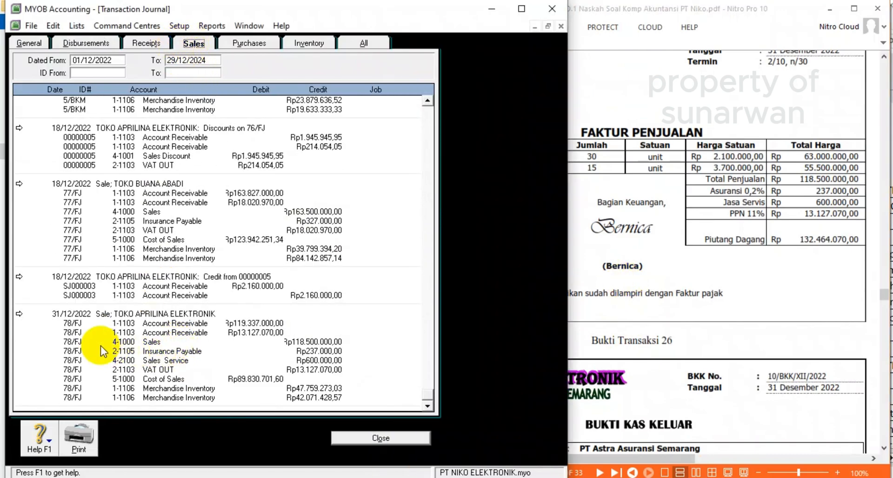
pyautogui.scroll(2, 749, 238)
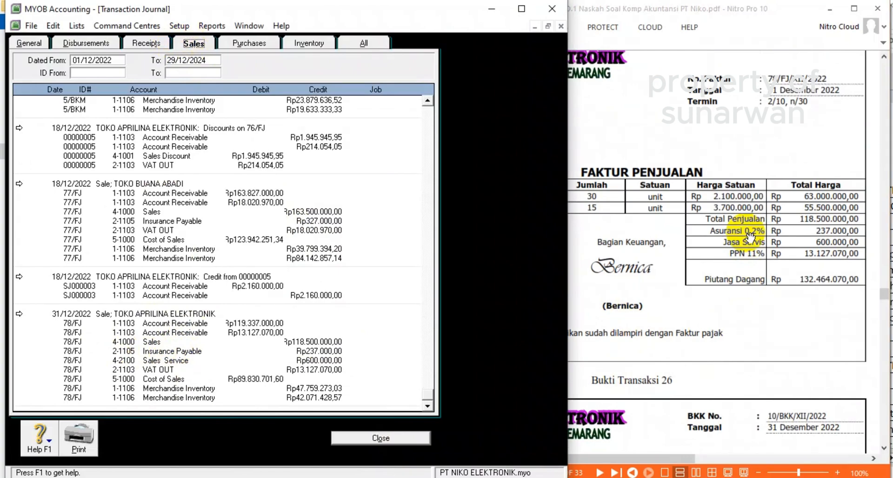
pyautogui.click(750, 237)
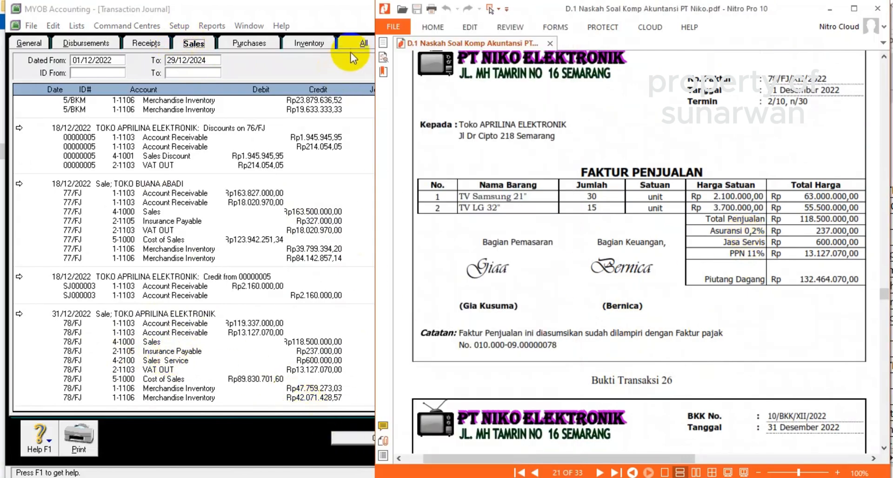
# Step: Check the receipts journal against Bukti Transaksi 24 and examine the latest entries across all journals
pyautogui.scroll(12, 738, 194)
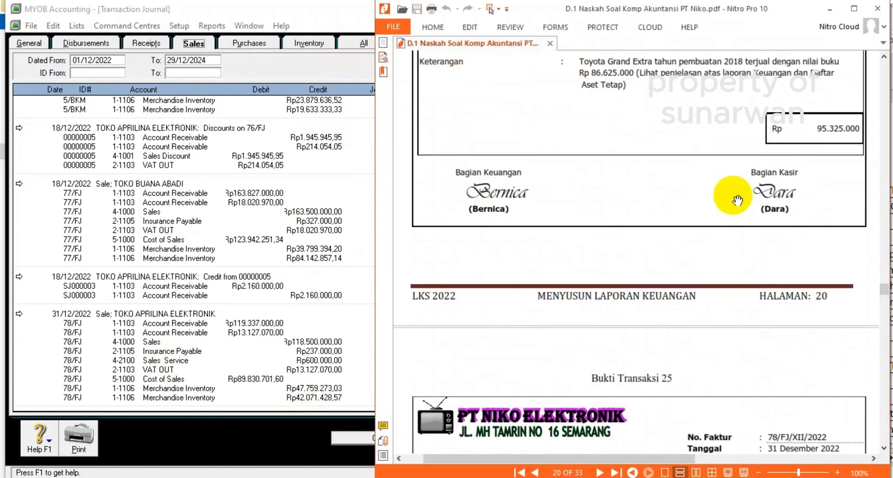
pyautogui.click(146, 43)
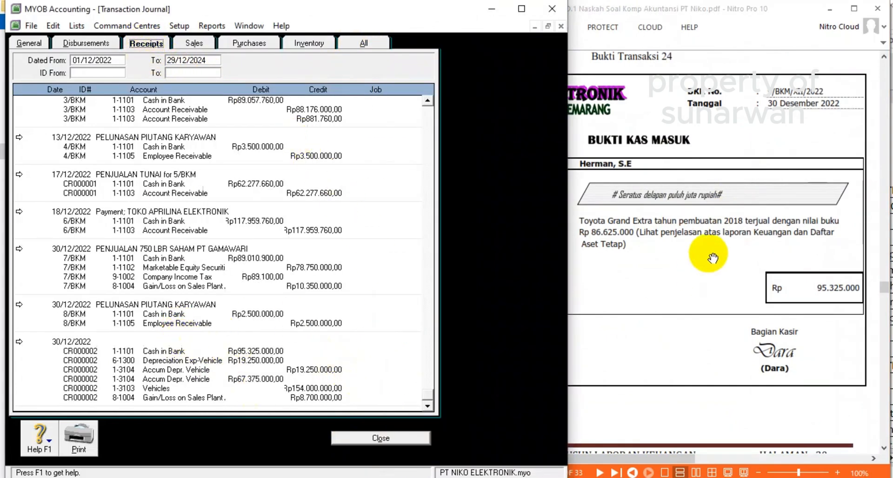
pyautogui.click(380, 439)
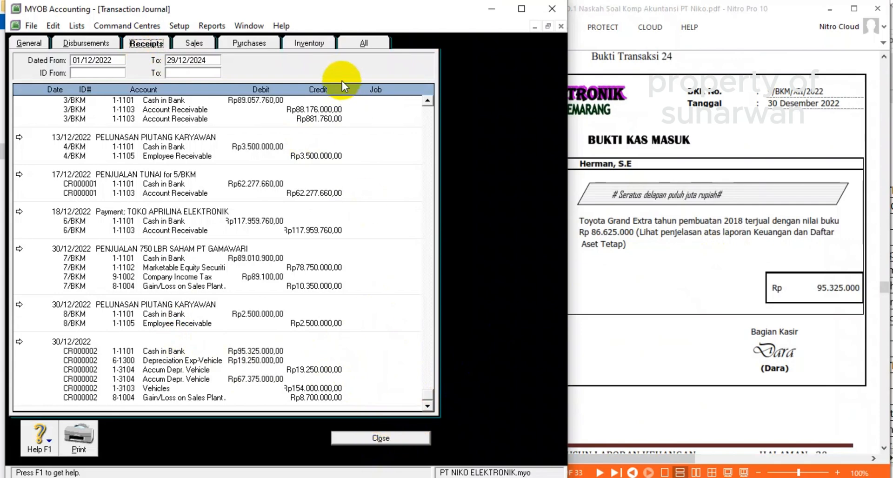
pyautogui.click(364, 43)
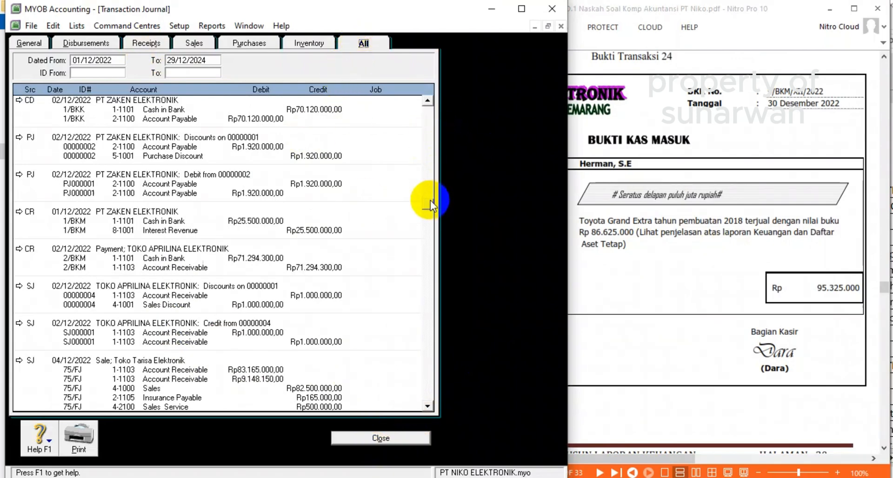
pyautogui.moveTo(413, 370); pyautogui.dragTo(418, 404)
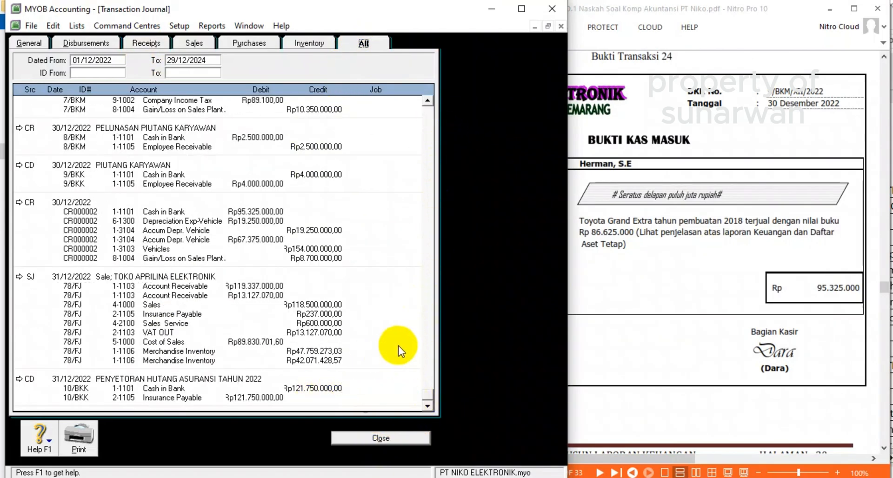
# Step: Switch to the PDF in Nitro Pro and bring up memorial voucher Bukti Transaksi 27 for reading
pyautogui.click(659, 278)
pyautogui.scroll(-4, 663, 274)
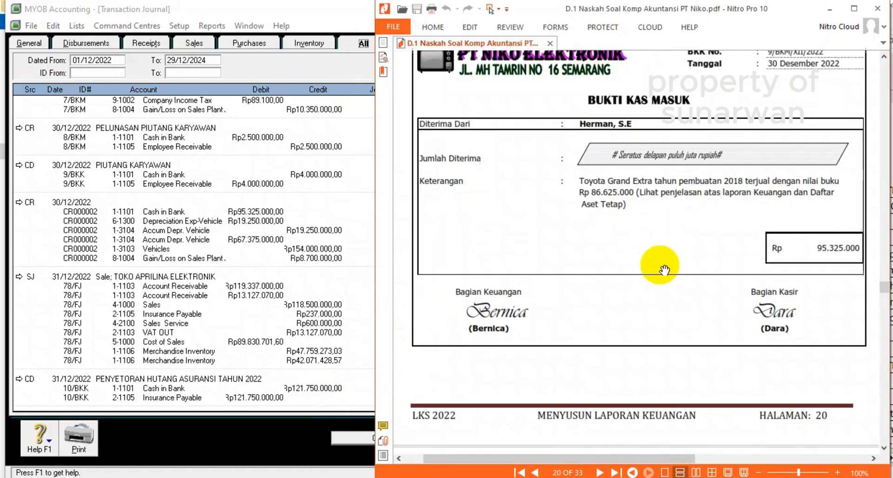
pyautogui.scroll(-12, 665, 269)
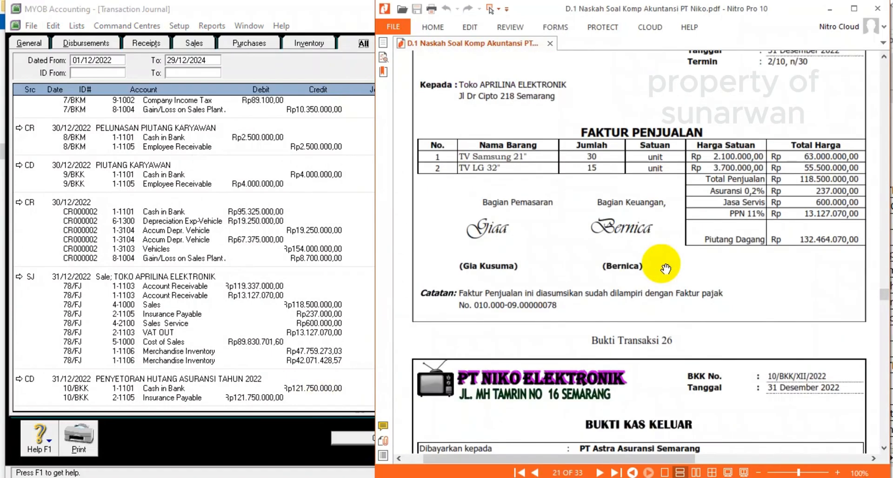
pyautogui.scroll(-1, 666, 269)
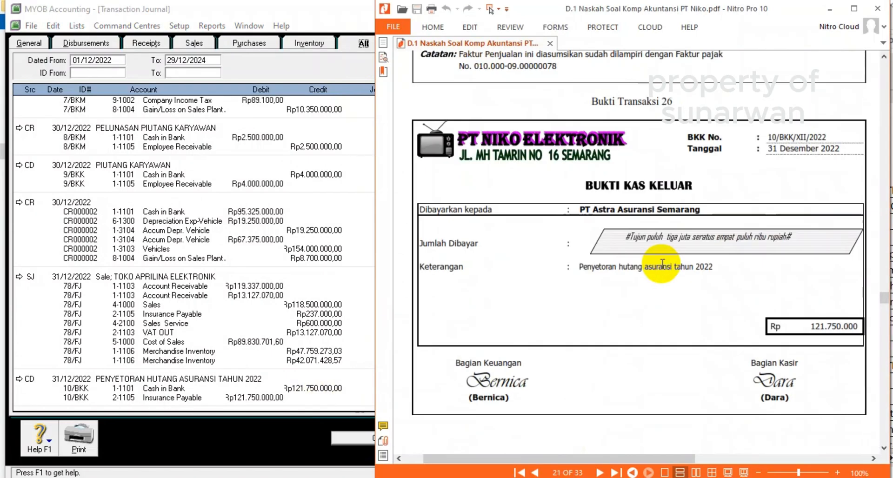
pyautogui.scroll(-10, 663, 263)
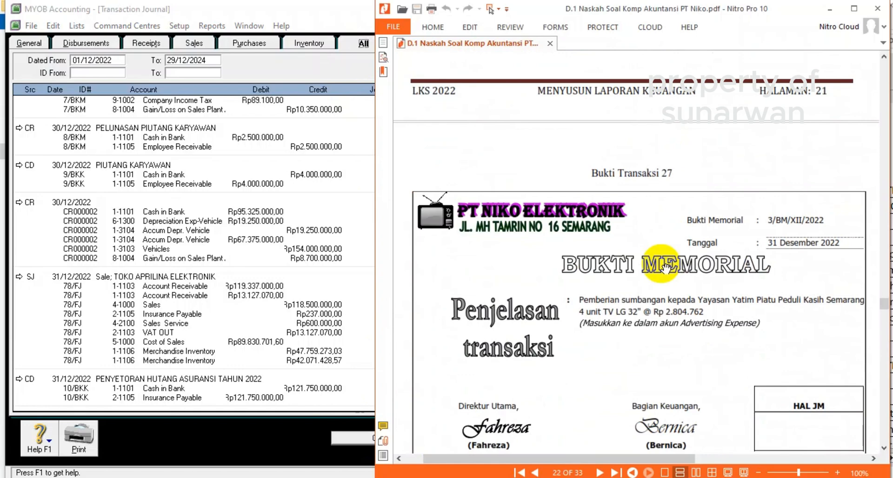
pyautogui.scroll(-1, 666, 268)
pyautogui.scroll(2, 666, 268)
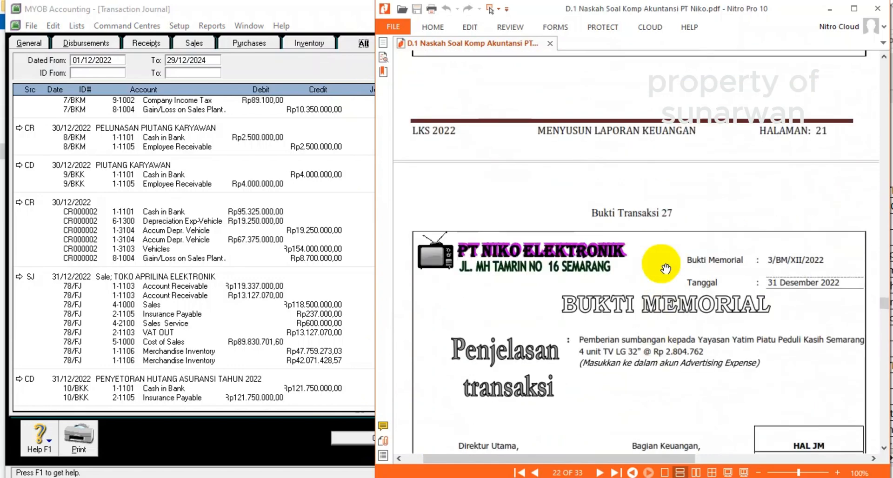
pyautogui.scroll(-2, 666, 268)
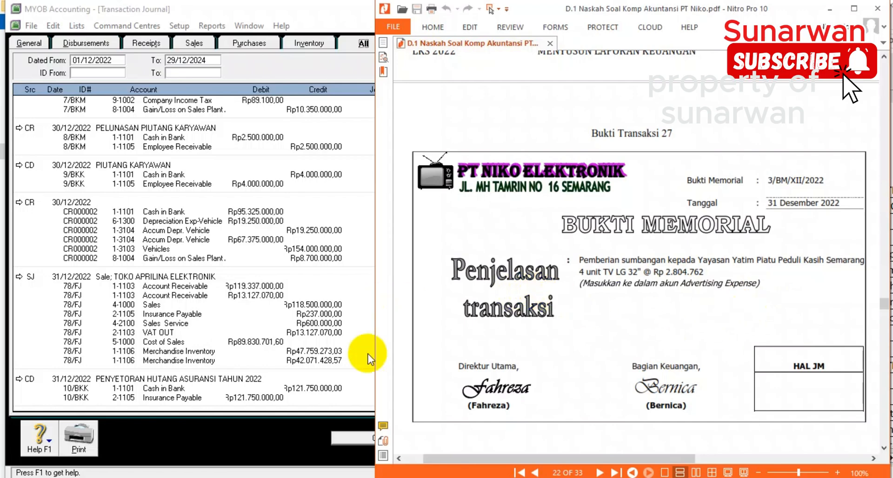
# Step: Close the transaction journal in MYOB and go to the Inventory command centre
pyautogui.click(352, 438)
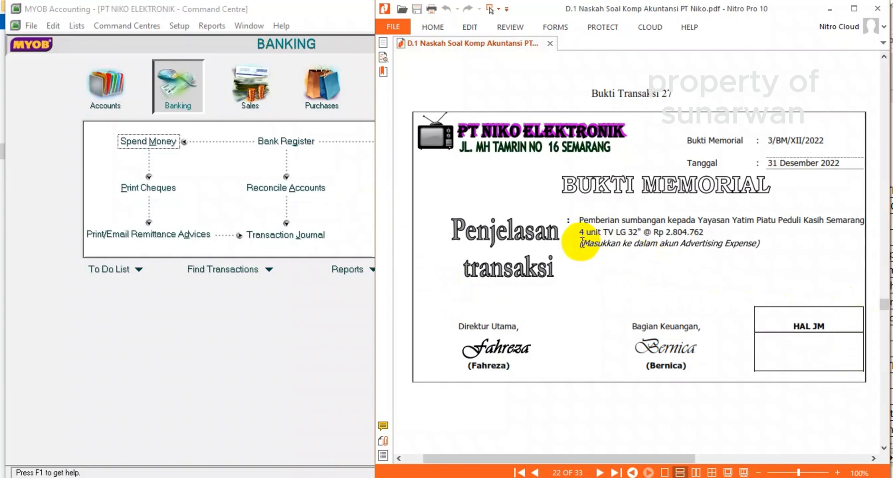
pyautogui.click(275, 53)
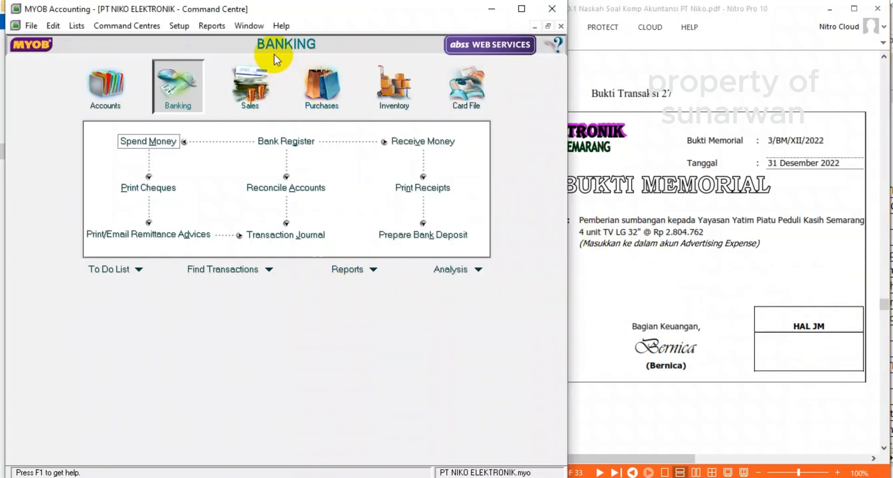
pyautogui.click(391, 94)
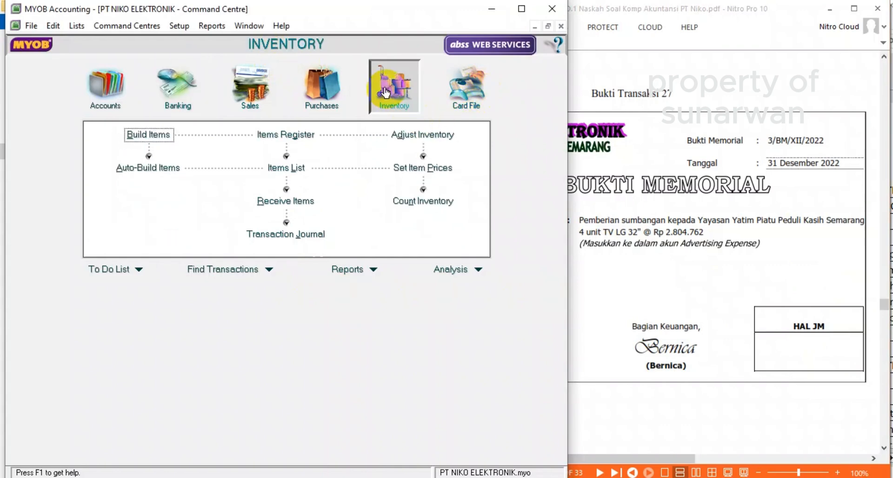
# Step: Start an inventory adjustment numbered 3/BM, dated 31/12/2022, with the memo "SUMBANGAN KE YAYASAN YATIM PIATU"
pyautogui.click(413, 135)
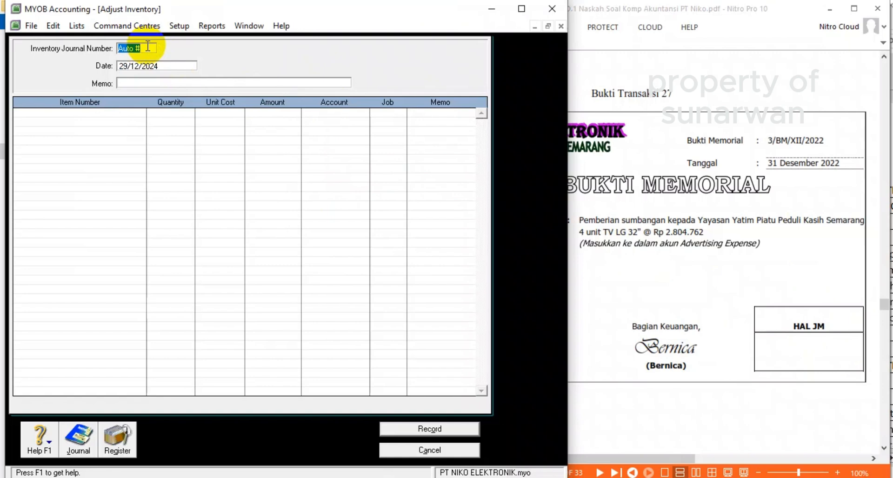
pyautogui.write('3/BM')
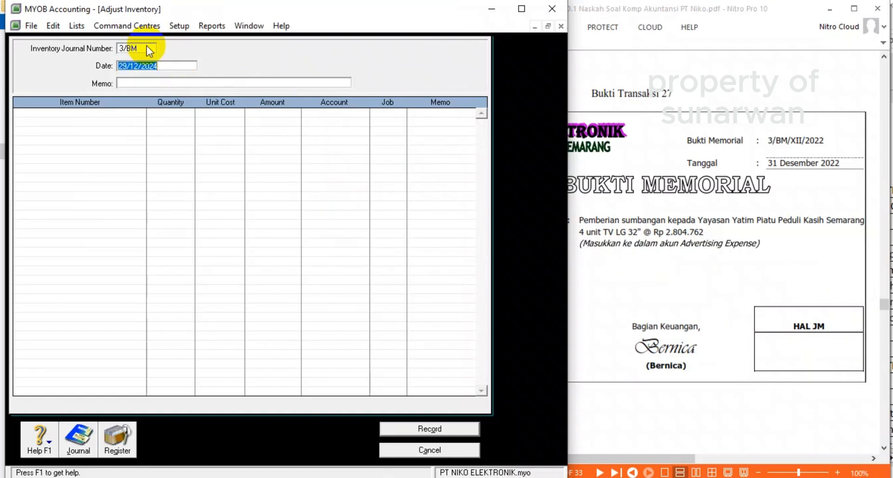
pyautogui.write('31/1')
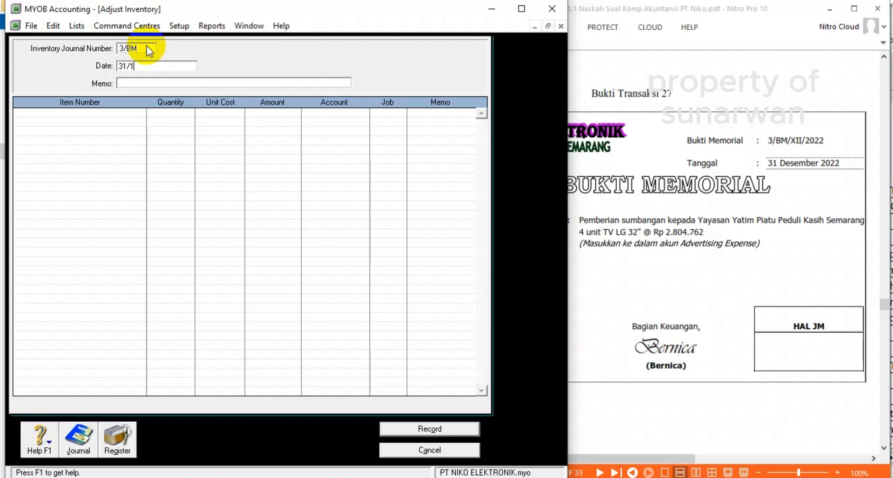
pyautogui.write('2/2022')
pyautogui.press('Tab')
pyautogui.write('SUMBA')
pyautogui.press('BackSpace')
pyautogui.press('BackSpace')
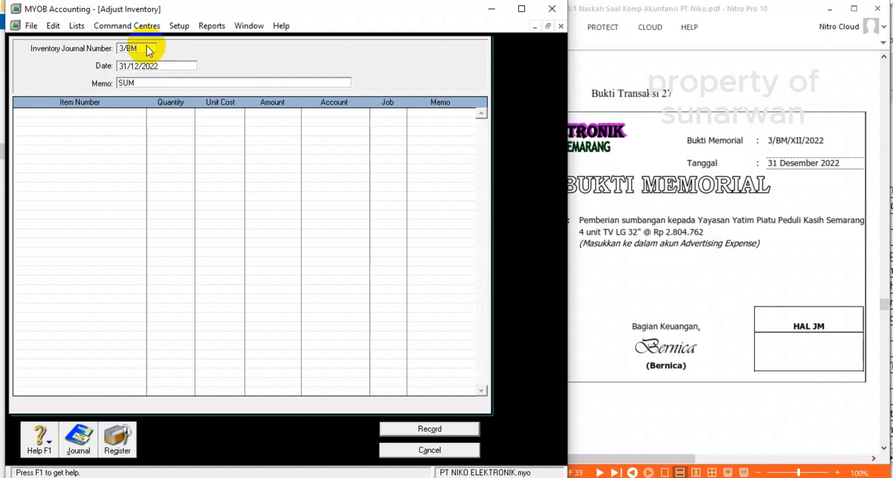
pyautogui.write('BANGAN KE YAYASAN')
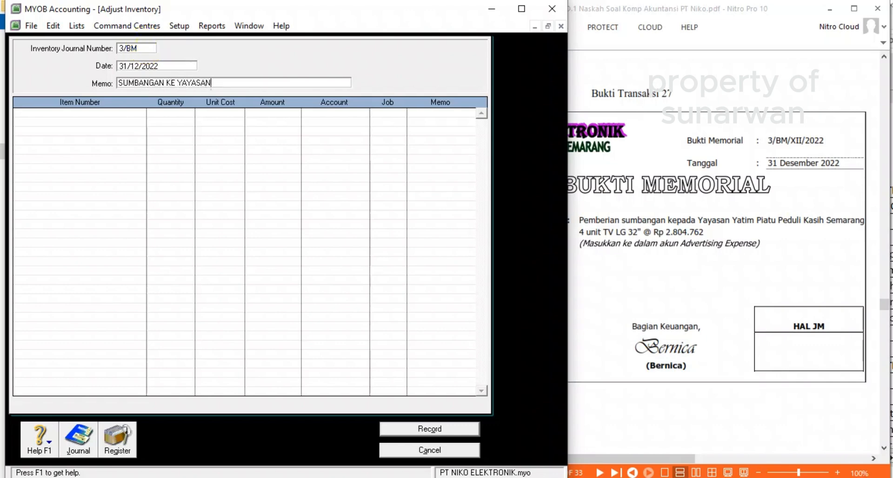
pyautogui.write(' YATIM ')
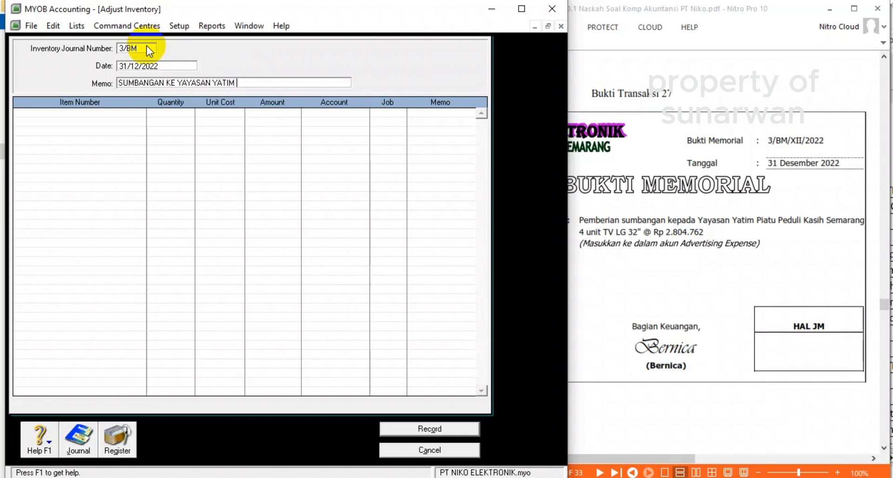
pyautogui.write('PIATU')
# Step: Add the item LG (TV LG 32") to the adjustment with a quantity of -4
pyautogui.click(132, 112)
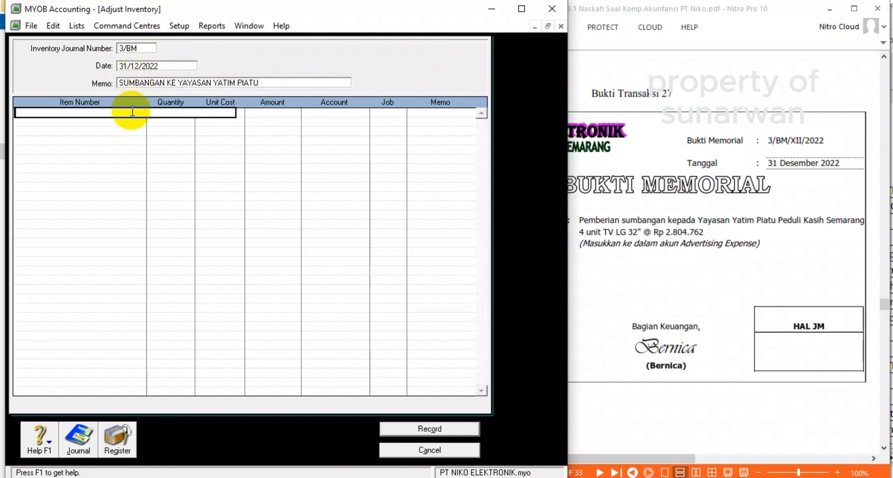
pyautogui.press('Return')
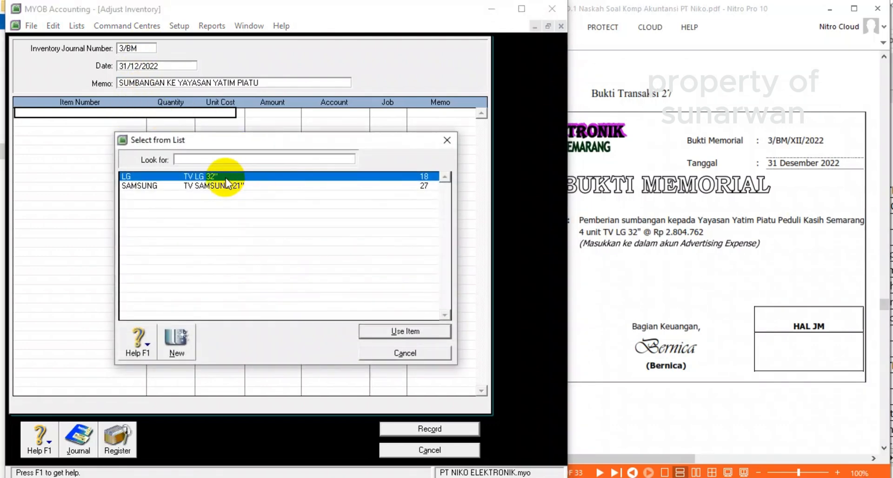
pyautogui.write('LG')
pyautogui.press('Return')
pyautogui.press('Tab')
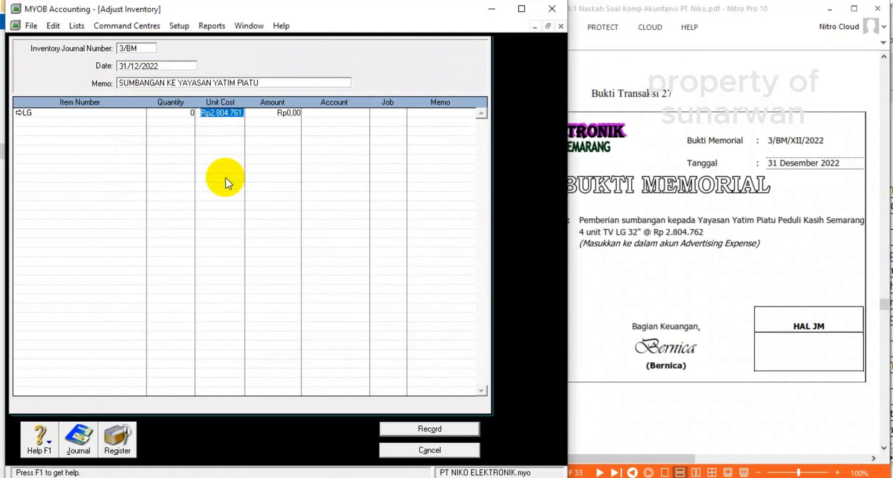
pyautogui.click(169, 111)
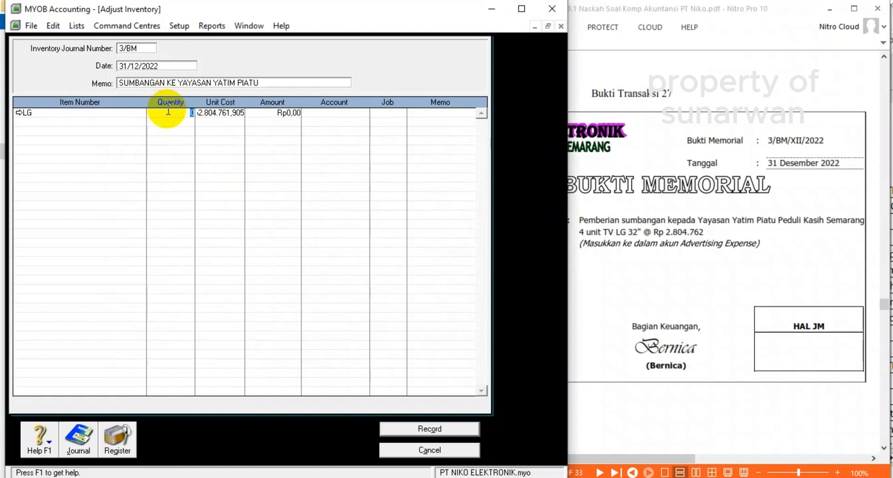
pyautogui.write('-4')
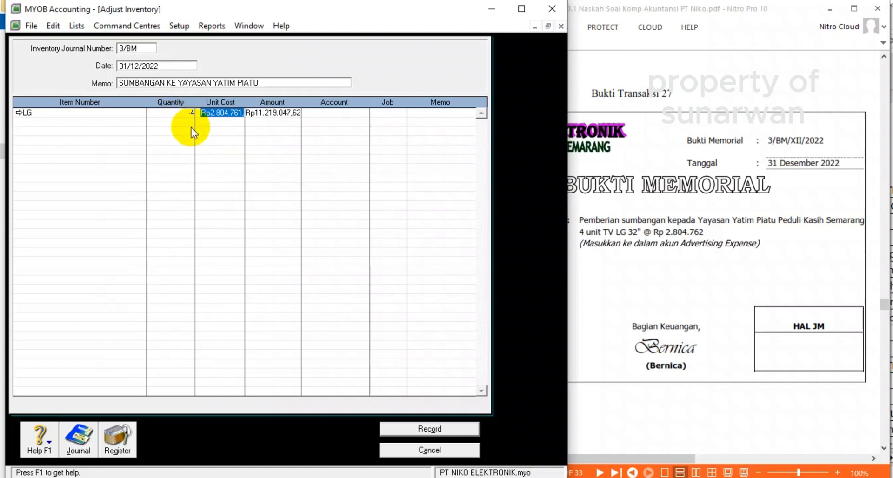
# Step: Allocate the LG adjustment line to account 6-1400 Advertising Expense
pyautogui.click(339, 113)
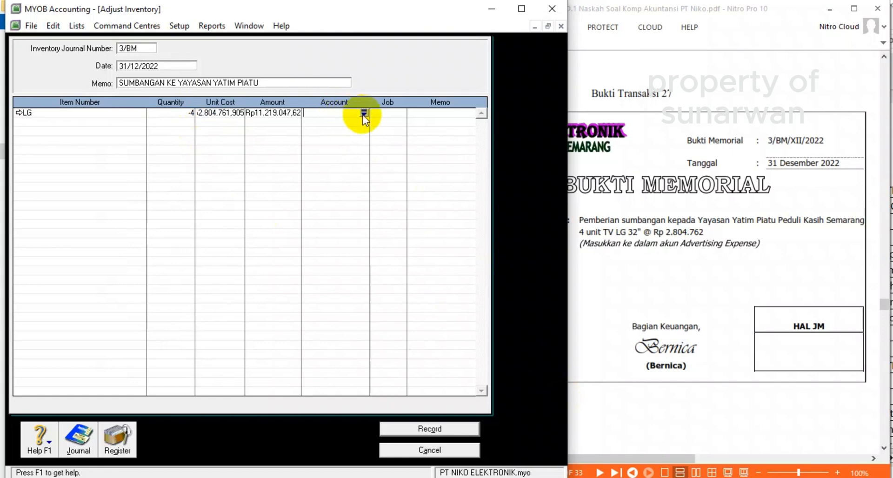
pyautogui.click(364, 113)
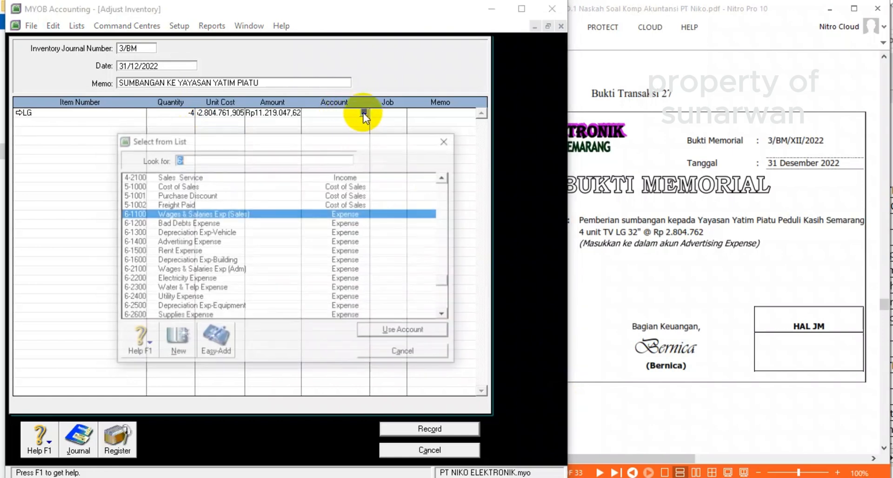
pyautogui.click(207, 242)
pyautogui.doubleClick(207, 243)
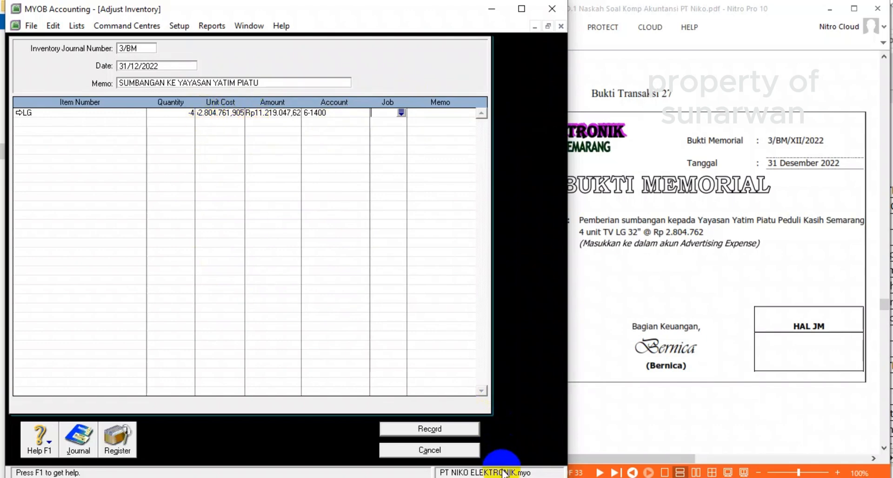
pyautogui.click(390, 450)
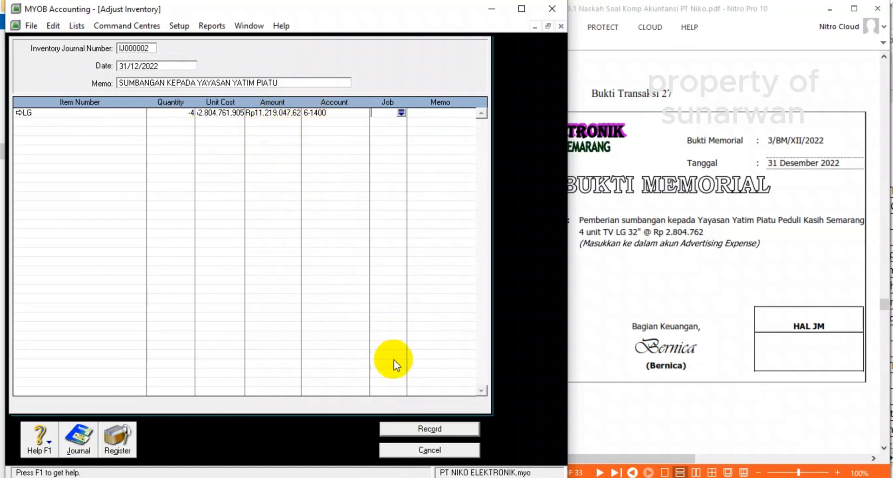
# Step: Record the inventory adjustment for the orphanage donation and check its entry in the inventory transaction journal
pyautogui.click(420, 429)
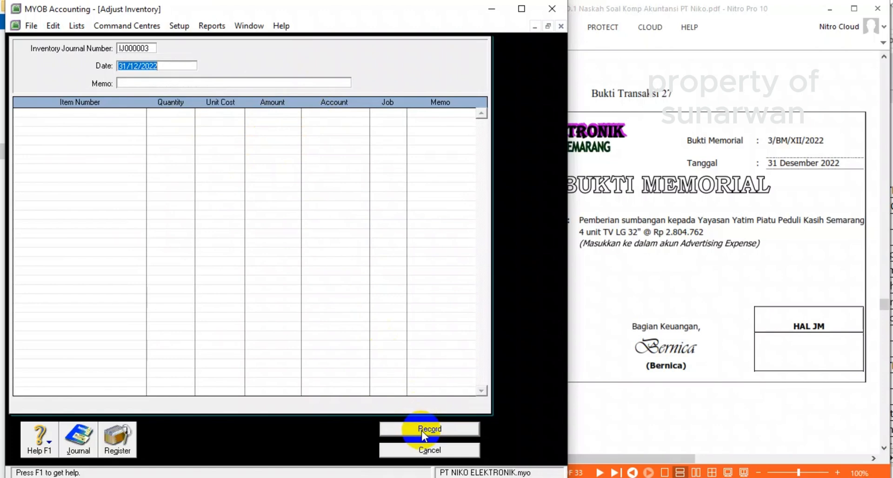
pyautogui.click(414, 451)
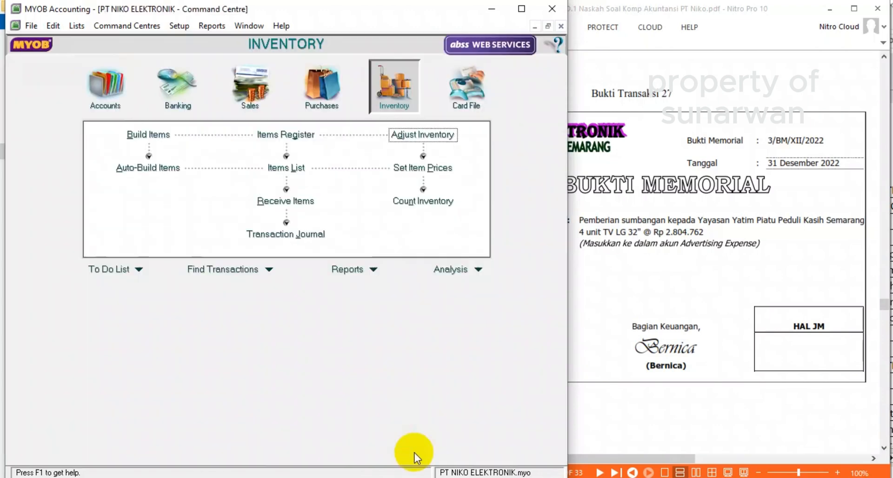
pyautogui.click(300, 238)
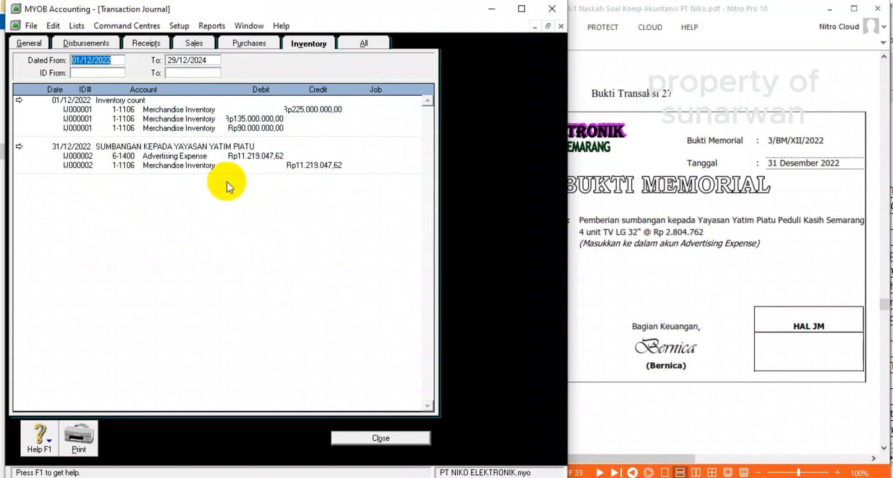
pyautogui.click(396, 439)
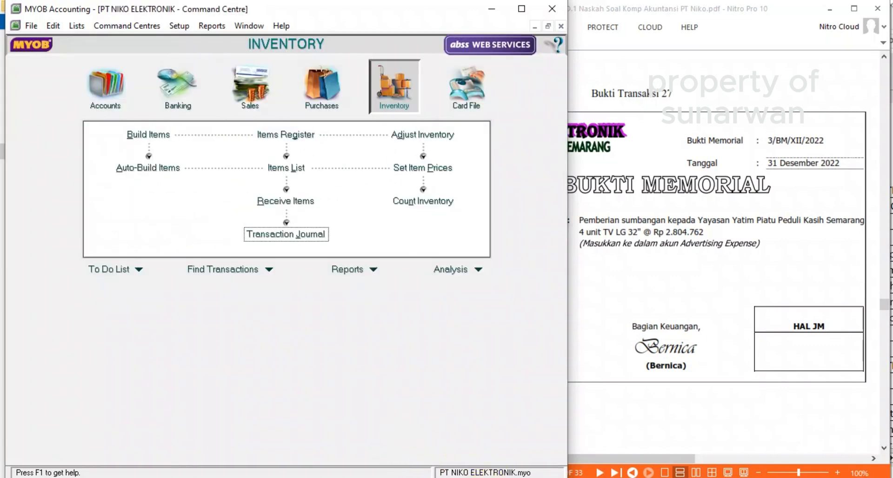
# Step: Switch to the PDF in Nitro Pro and look beyond Bukti Transaksi 27 at adjustment voucher Bukti Penyesuaian 1
pyautogui.click(713, 278)
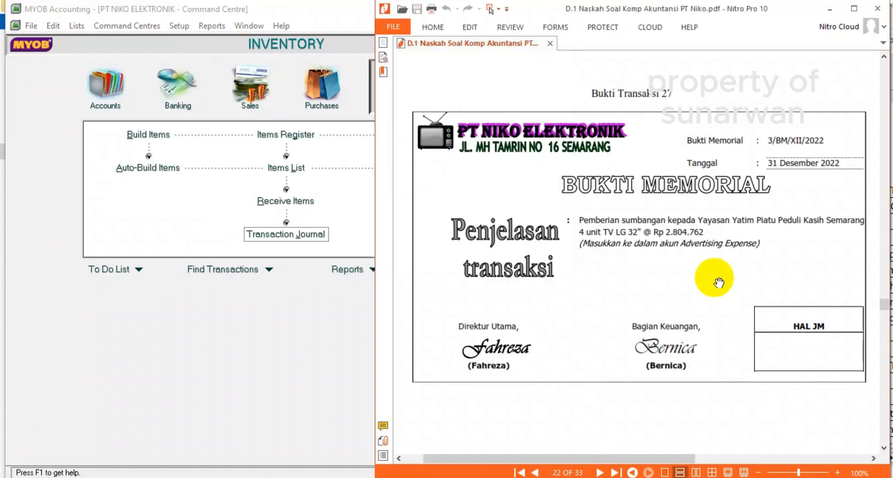
pyautogui.scroll(-3, 719, 287)
pyautogui.scroll(-10, 718, 286)
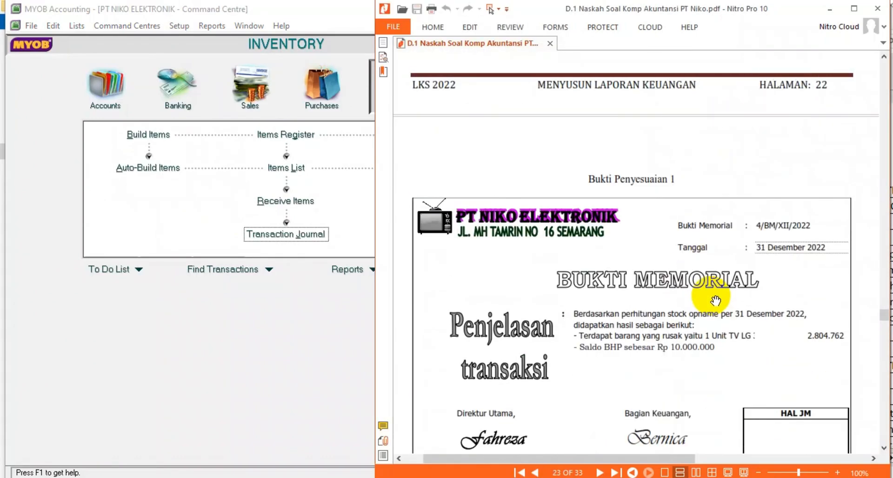
pyautogui.scroll(8, 715, 301)
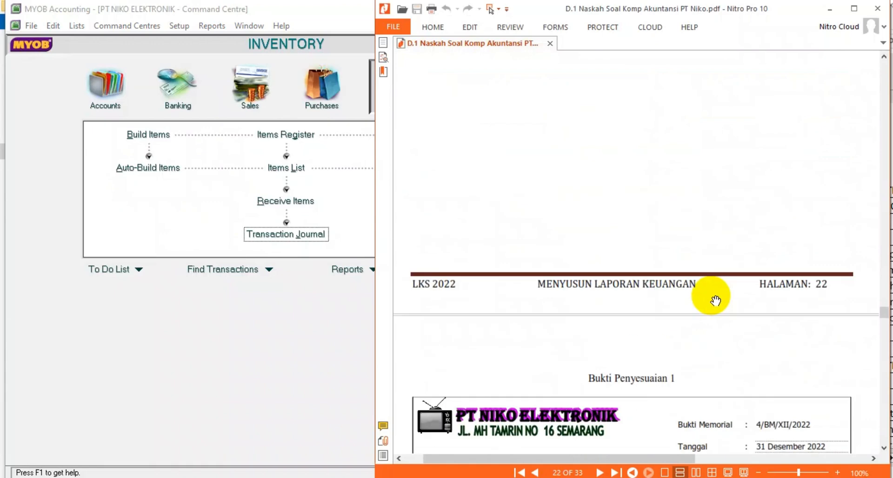
pyautogui.scroll(5, 713, 299)
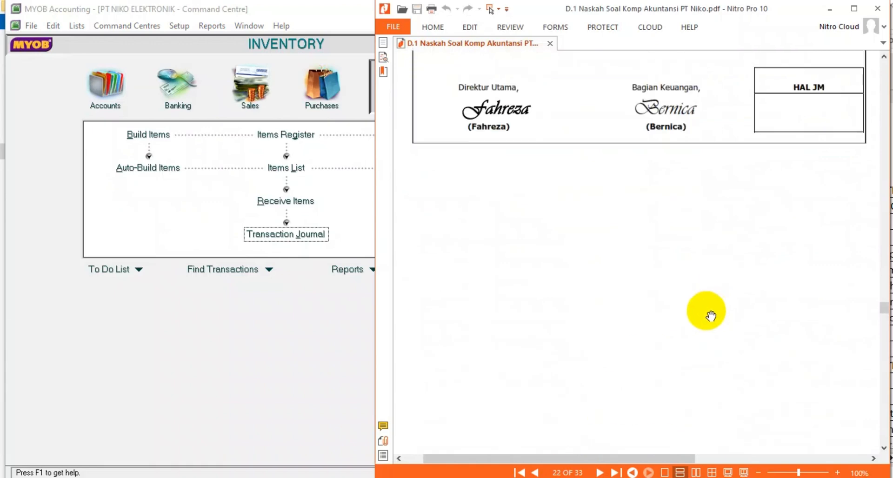
pyautogui.scroll(3, 709, 315)
pyautogui.scroll(2, 709, 312)
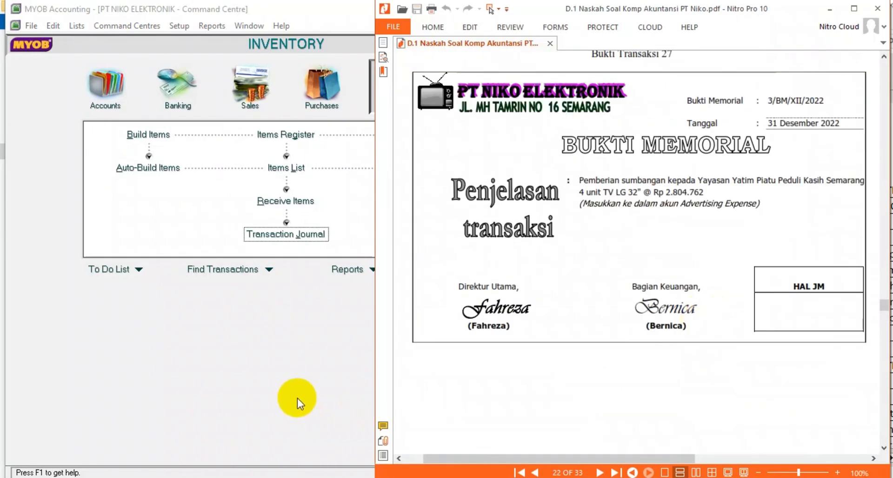
pyautogui.scroll(4, 743, 265)
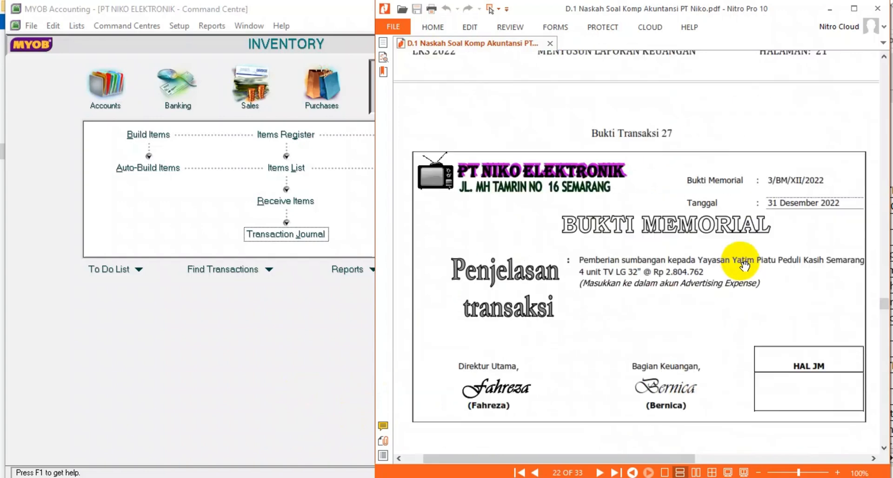
# Step: Switch back to MYOB, examine the most recent December entries across all transaction journals, and close the journal
pyautogui.click(286, 352)
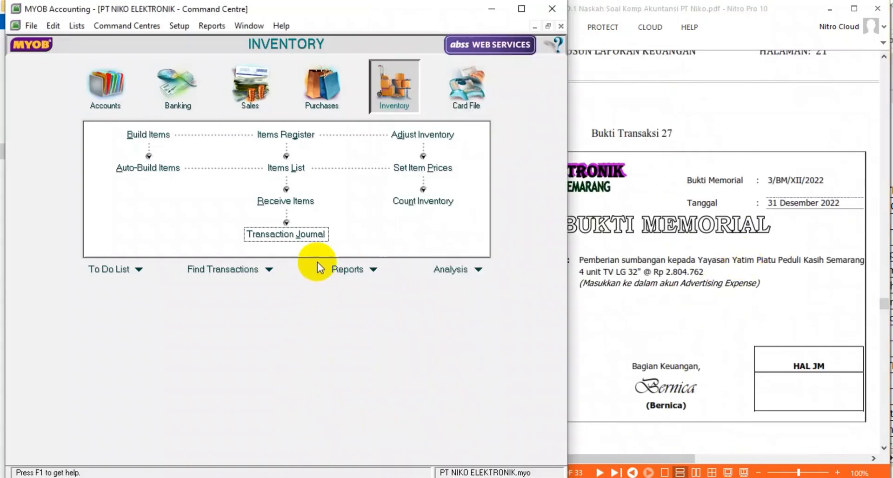
pyautogui.click(298, 232)
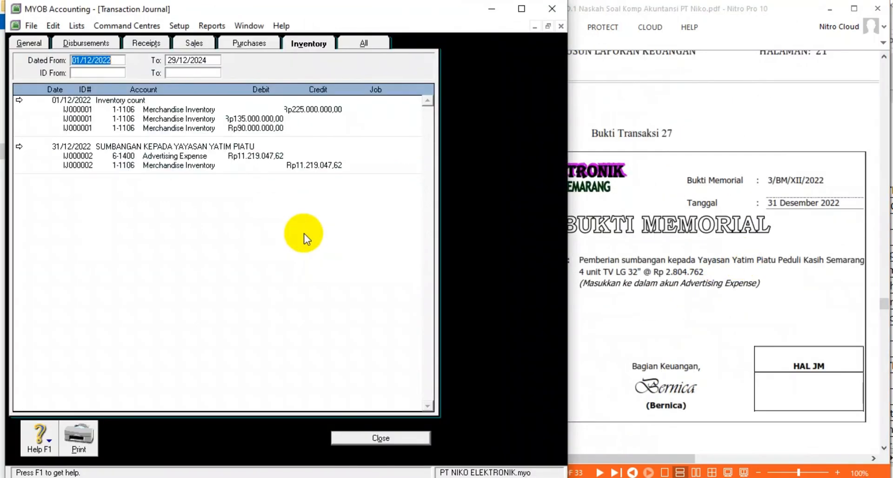
pyautogui.click(365, 44)
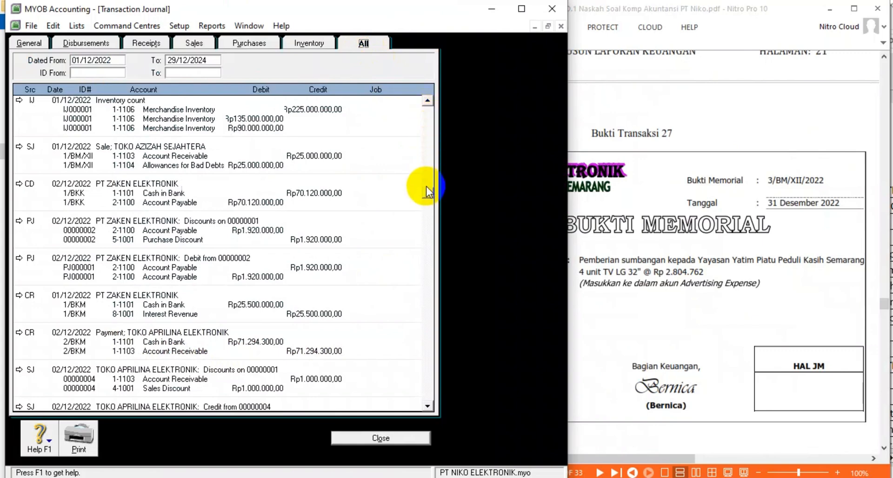
pyautogui.moveTo(424, 393); pyautogui.dragTo(424, 393)
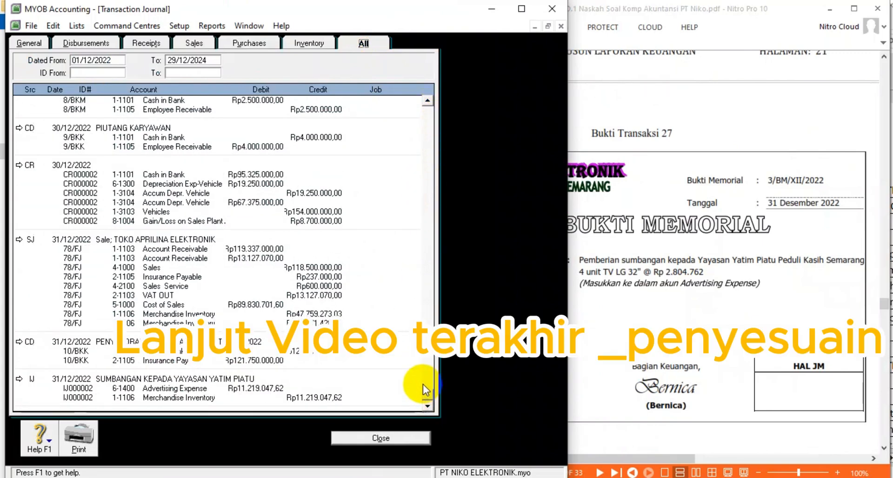
pyautogui.click(381, 437)
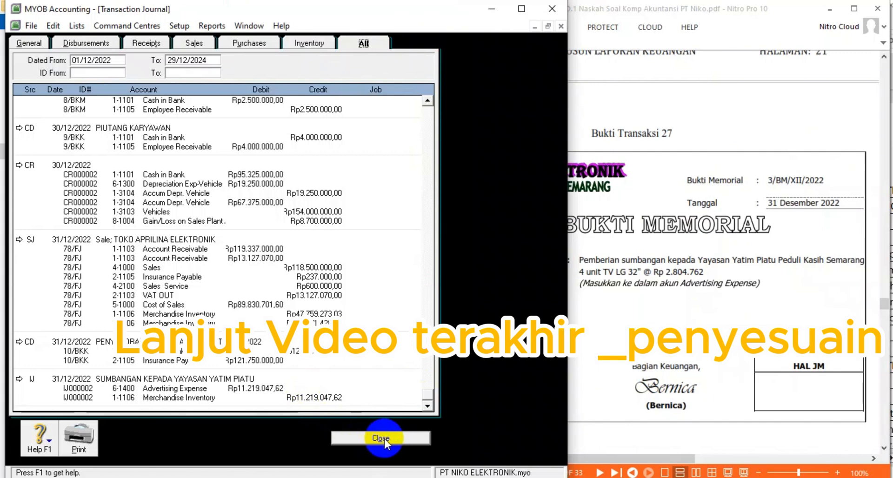